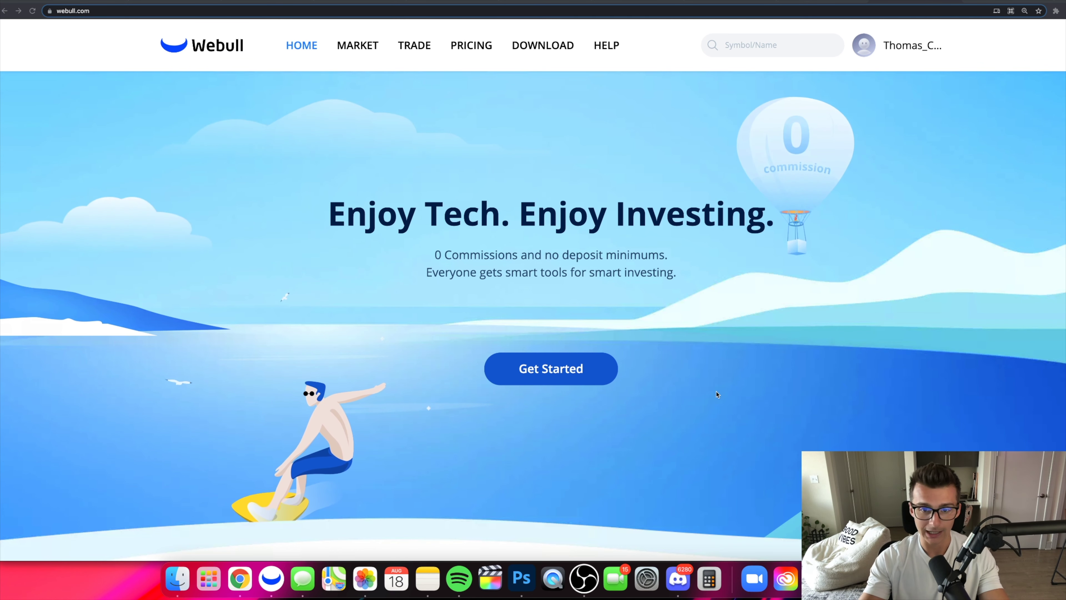
# Review the Trading Privileges section of the Webull home page, covering stocks, options, ETFs and cryptos.
pyautogui.scroll(-4, 714, 395)
pyautogui.scroll(-5, 581, 306)
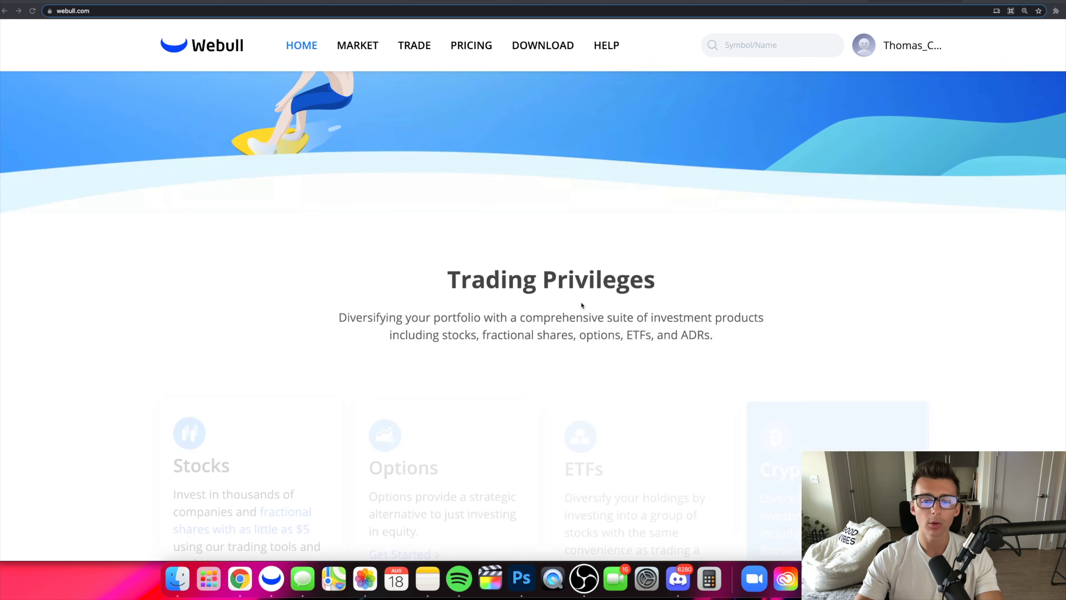
pyautogui.scroll(-3, 581, 306)
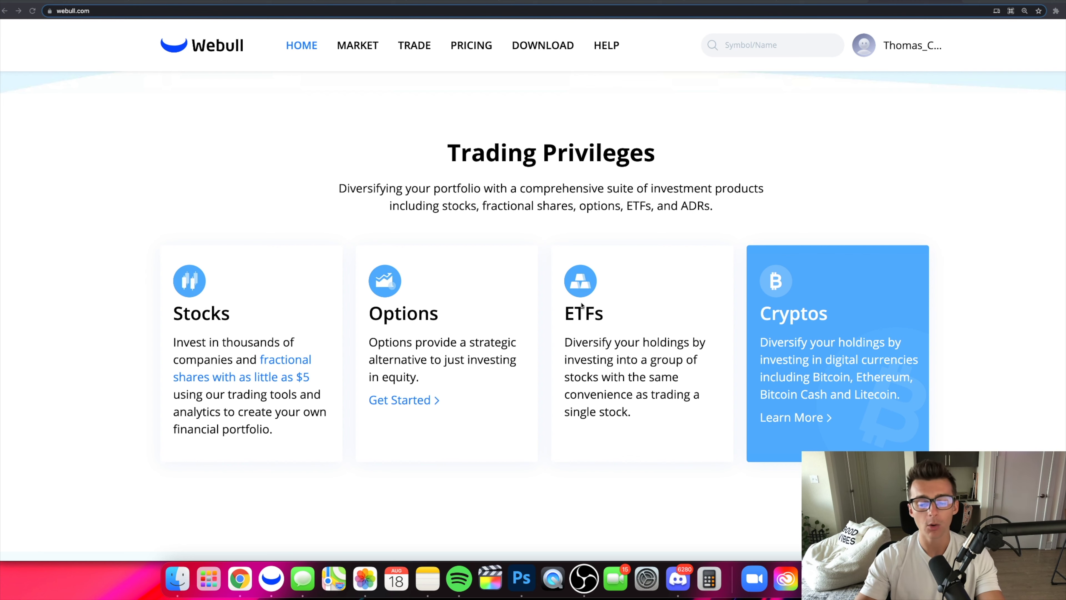
pyautogui.scroll(-1, 179, 309)
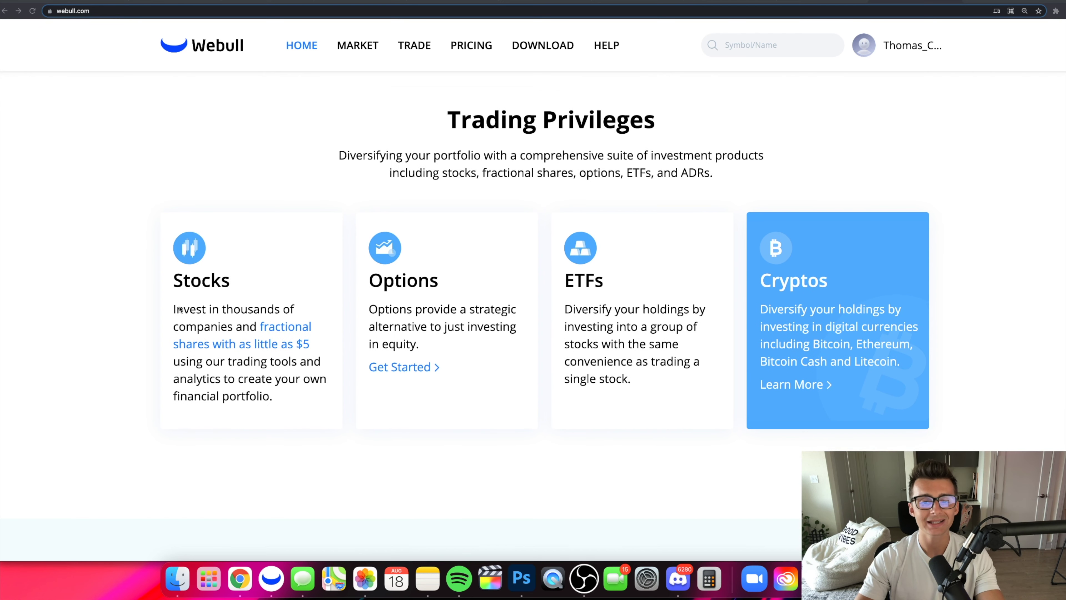
# Open the Cryptos page from Trading Privileges and look through the carousel of tradable coins.
pyautogui.click(807, 290)
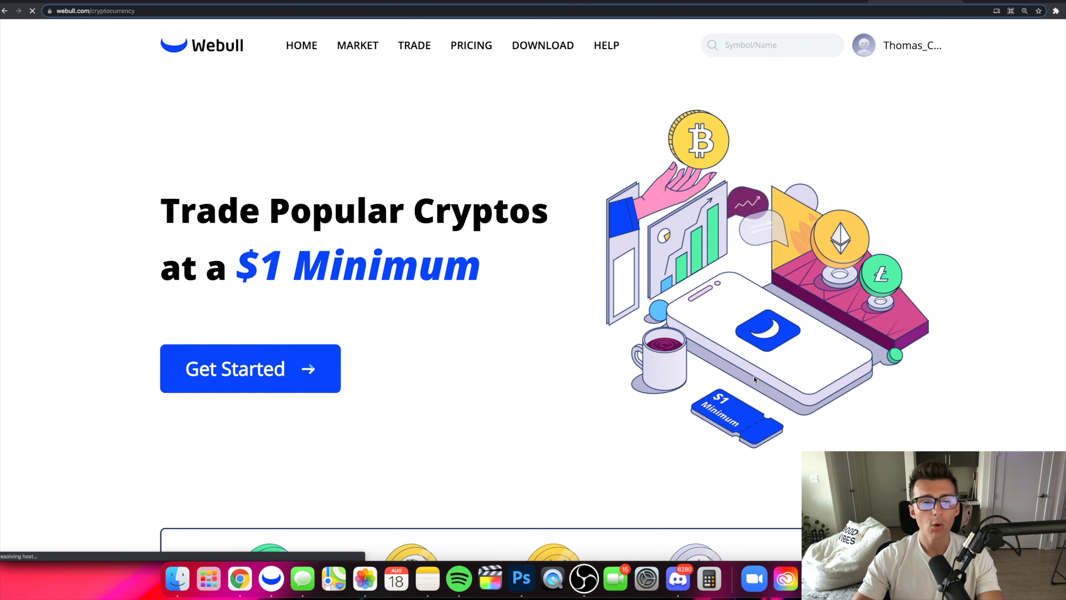
pyautogui.scroll(-2, 754, 379)
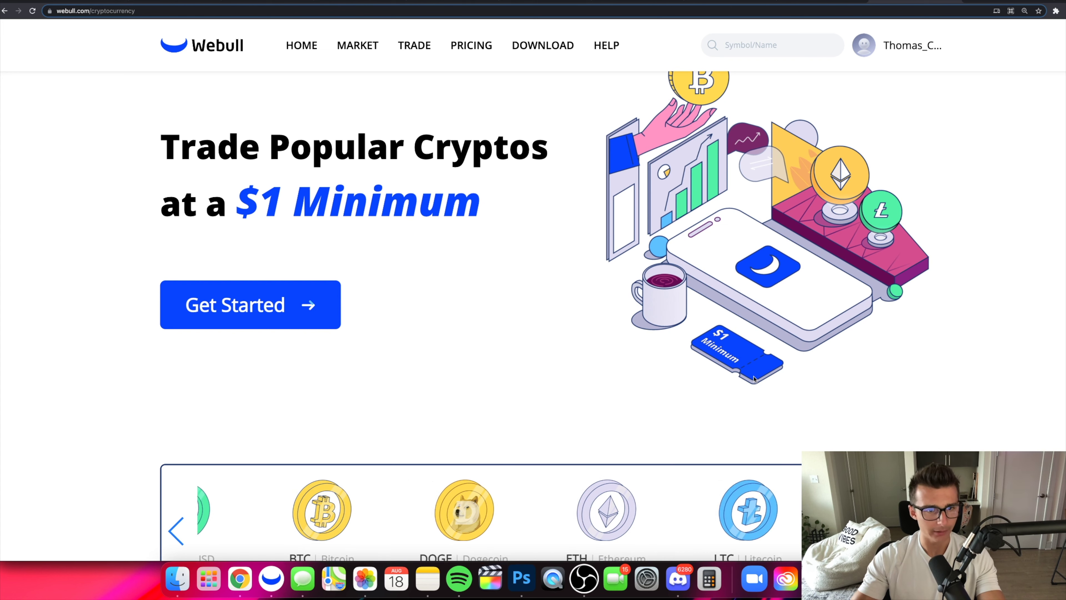
pyautogui.scroll(-2, 599, 374)
pyautogui.scroll(-2, 598, 374)
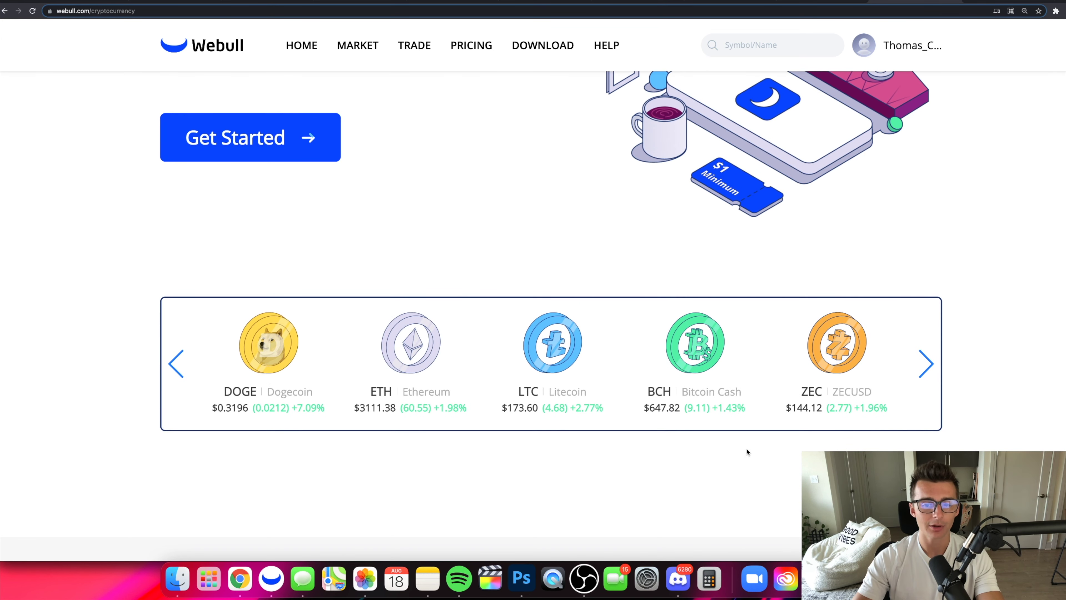
pyautogui.scroll(-1, 677, 454)
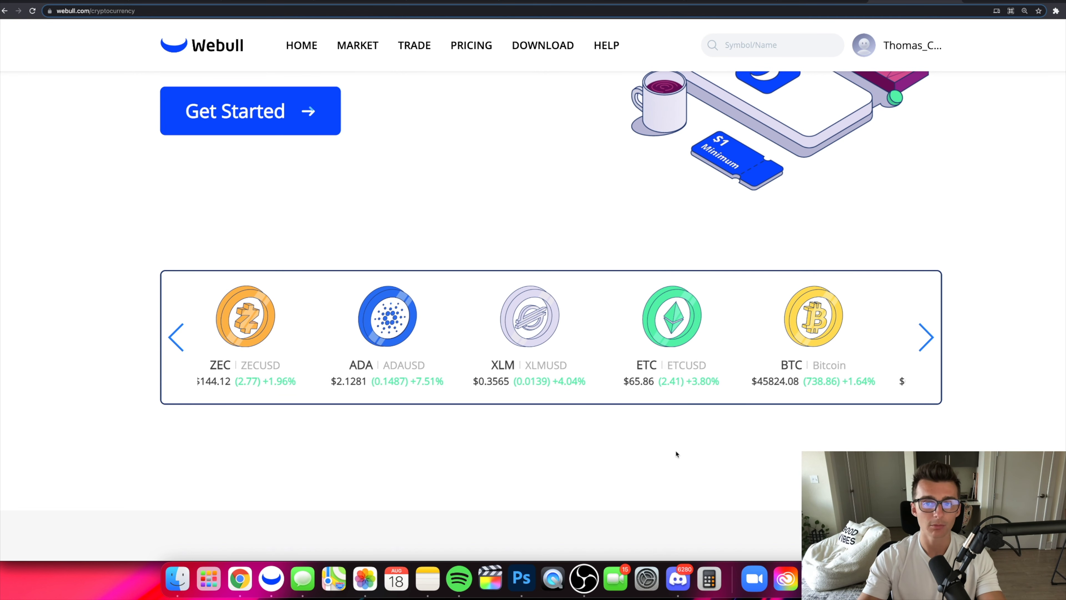
pyautogui.scroll(1, 676, 450)
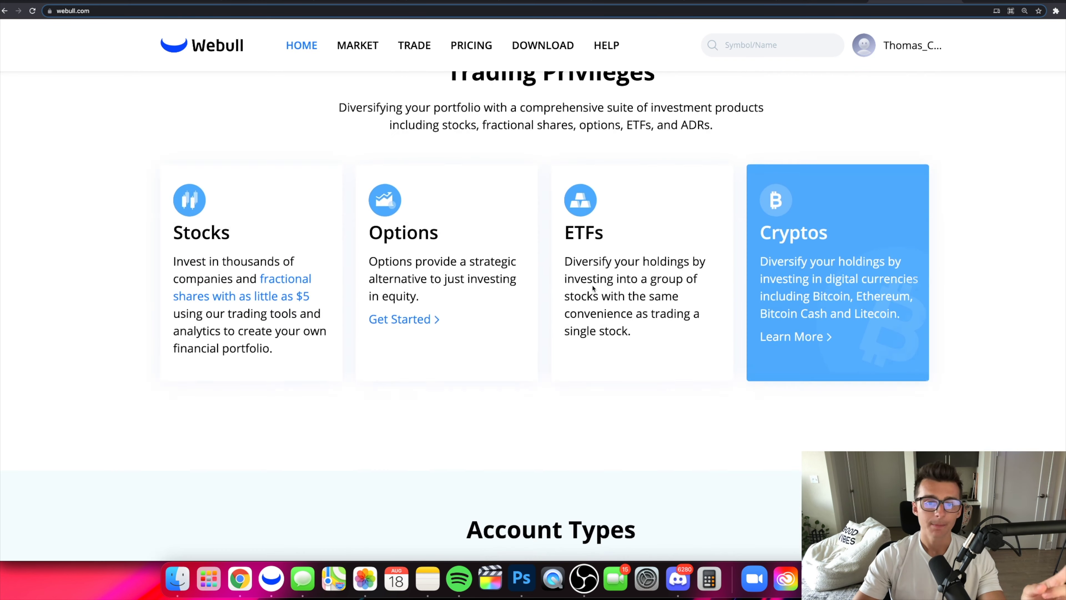
# Open the fractional shares page from the Stocks card on the home page and read its minimum investment and commission details.
pyautogui.scroll(1, 336, 280)
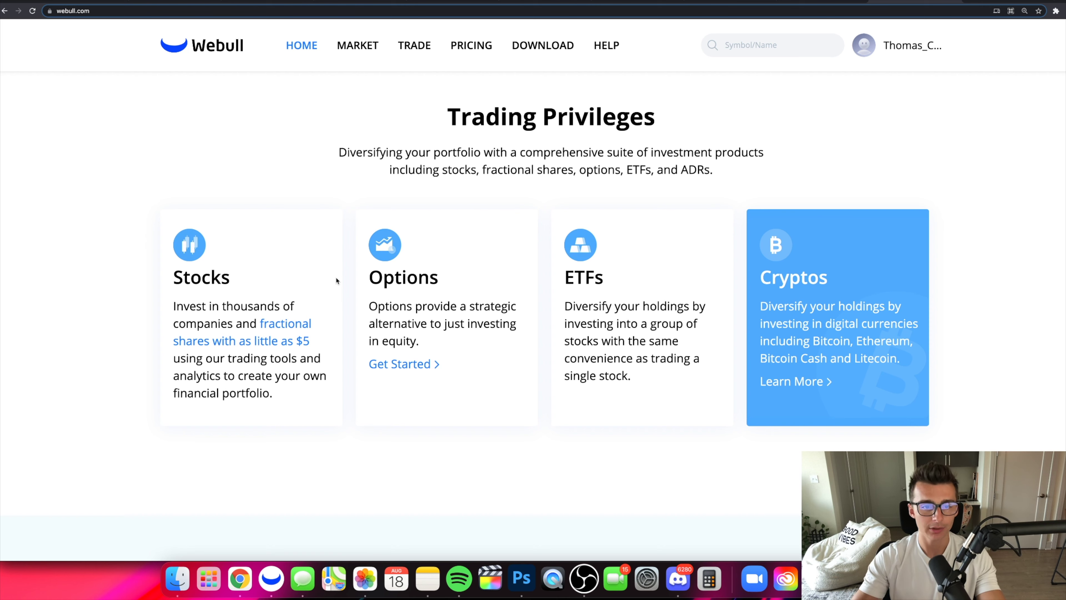
pyautogui.scroll(-1, 335, 278)
pyautogui.click(292, 318)
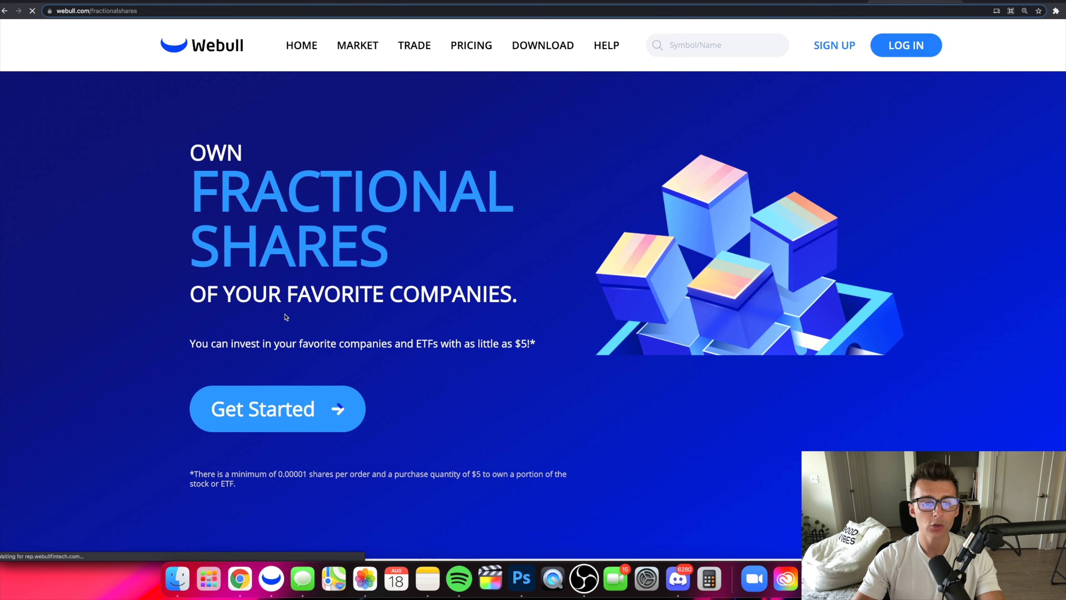
pyautogui.scroll(-3, 422, 297)
pyautogui.scroll(3, 435, 297)
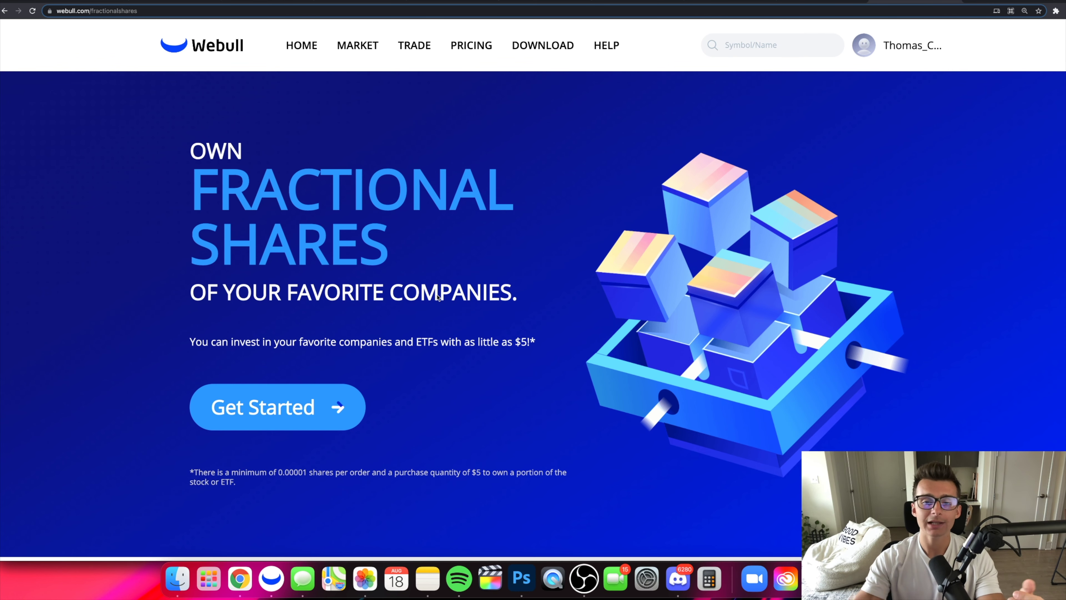
pyautogui.scroll(-3, 419, 322)
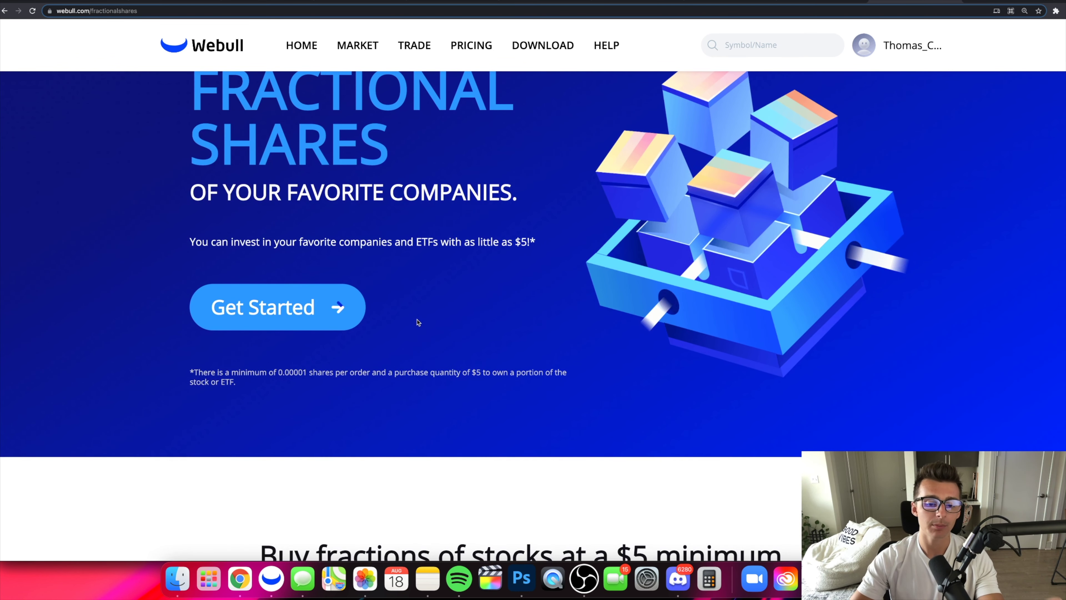
pyautogui.scroll(-8, 419, 322)
pyautogui.scroll(-3, 418, 322)
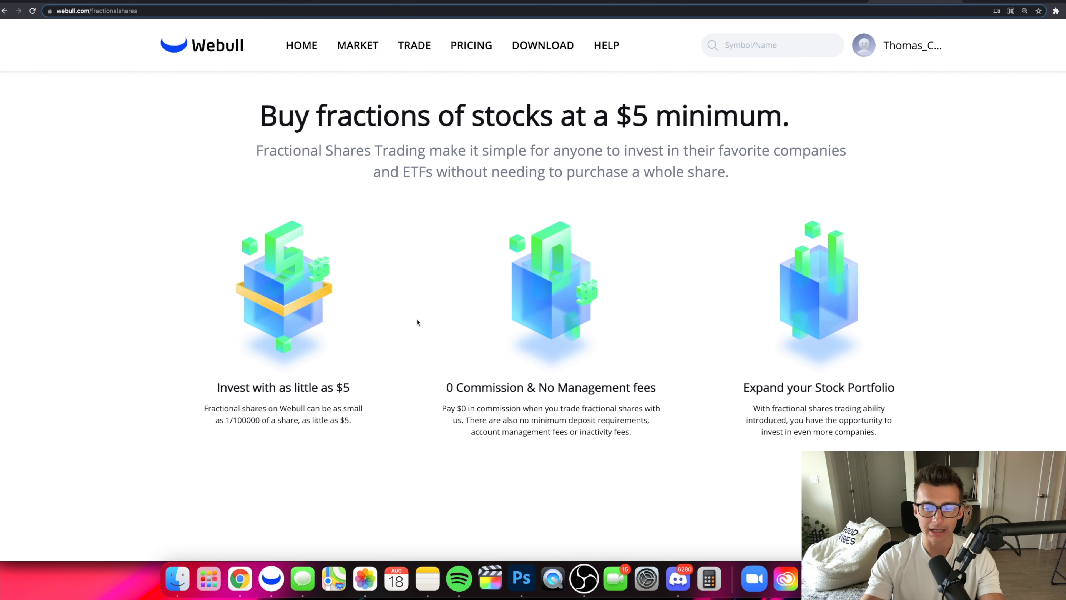
pyautogui.scroll(-5, 418, 322)
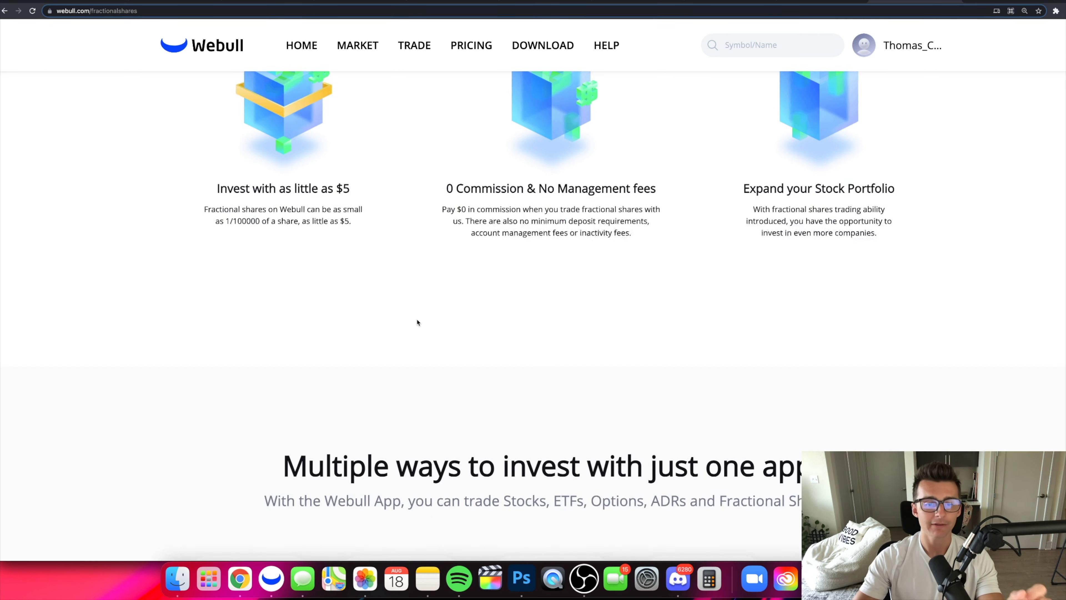
pyautogui.scroll(-2, 418, 322)
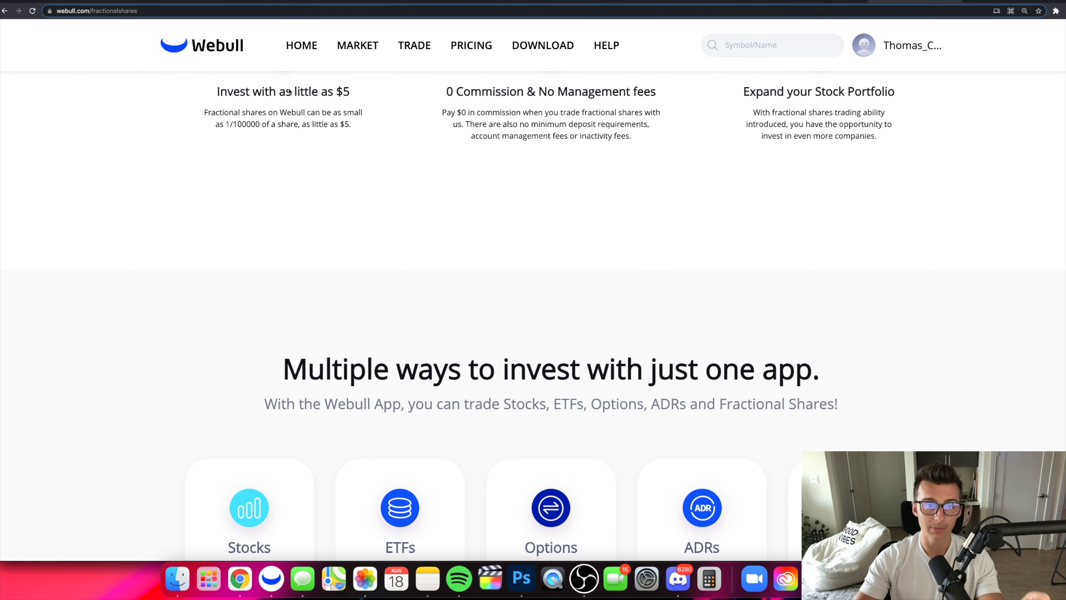
# Return to the home page and review the Account Types section, highlighting the Individual Brokerage Account heading.
pyautogui.click(299, 46)
pyautogui.scroll(-10, 593, 236)
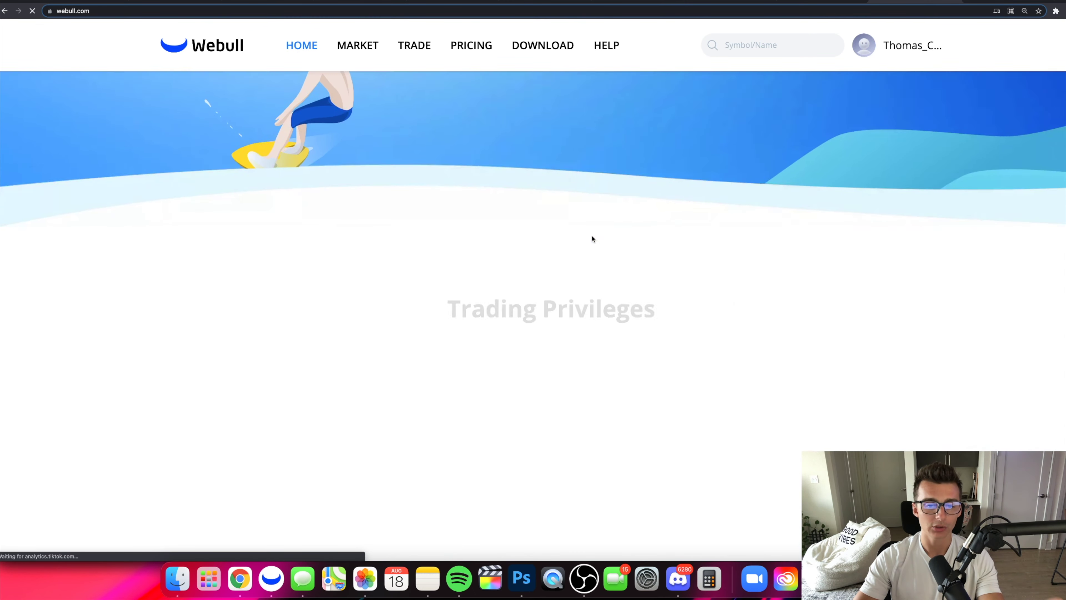
pyautogui.scroll(-11, 593, 237)
pyautogui.scroll(5, 592, 236)
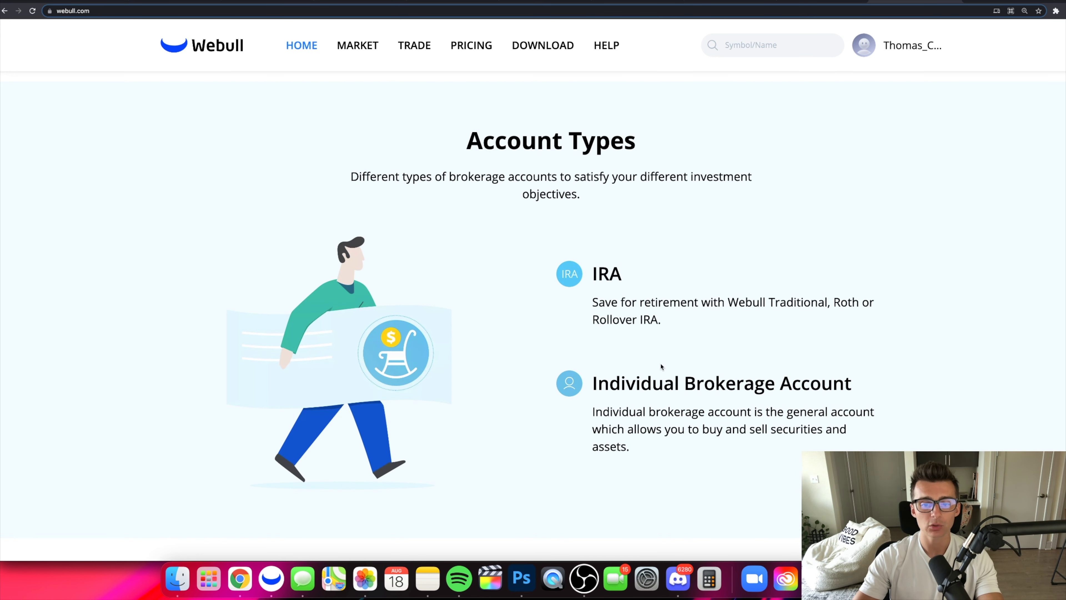
pyautogui.moveTo(593, 386); pyautogui.dragTo(852, 387)
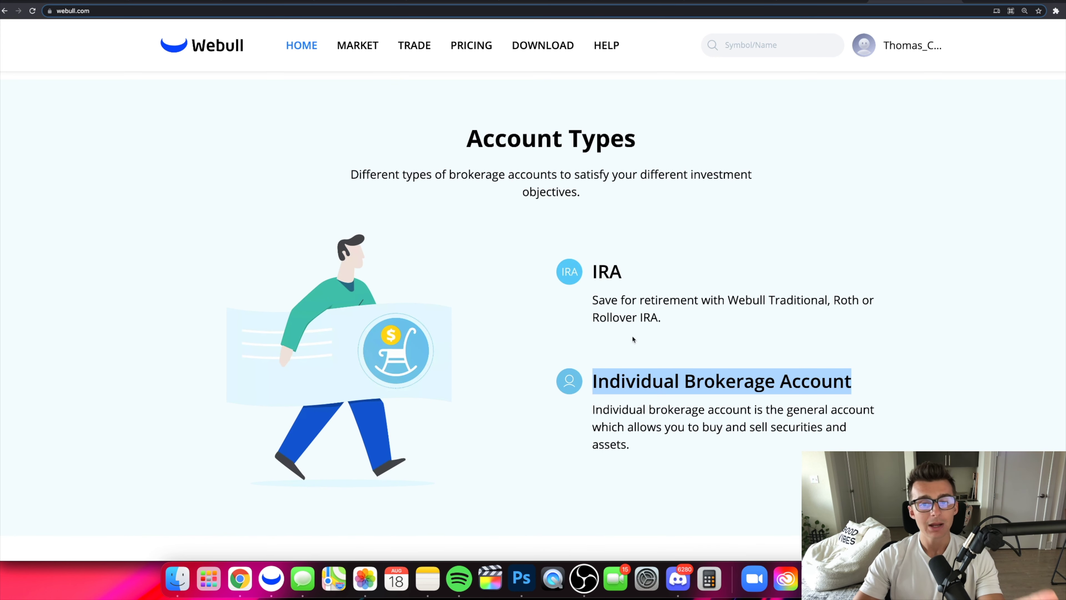
pyautogui.click(623, 273)
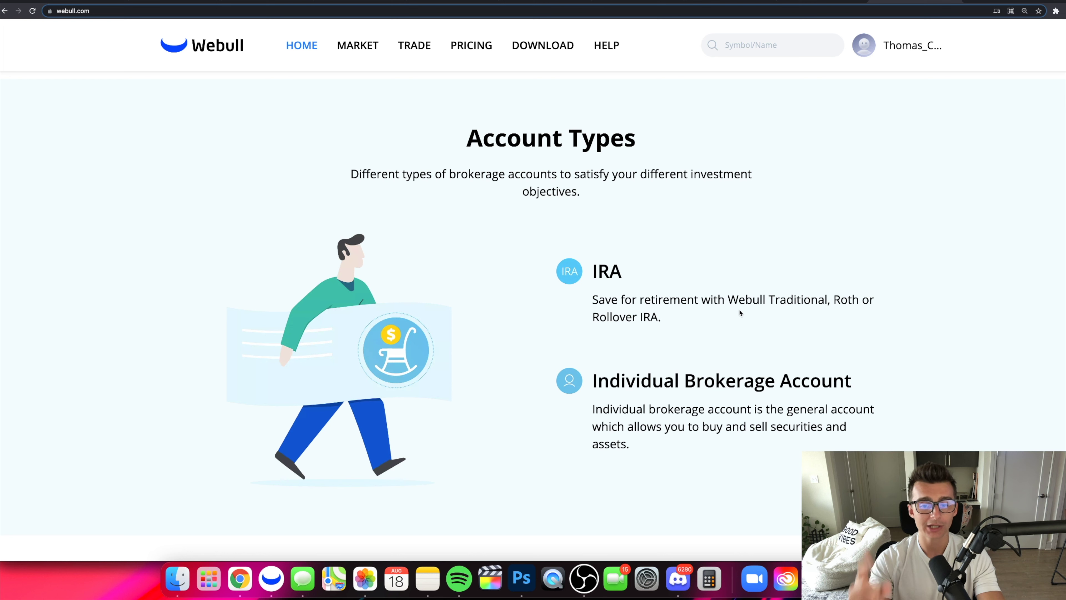
pyautogui.tripleClick(733, 379)
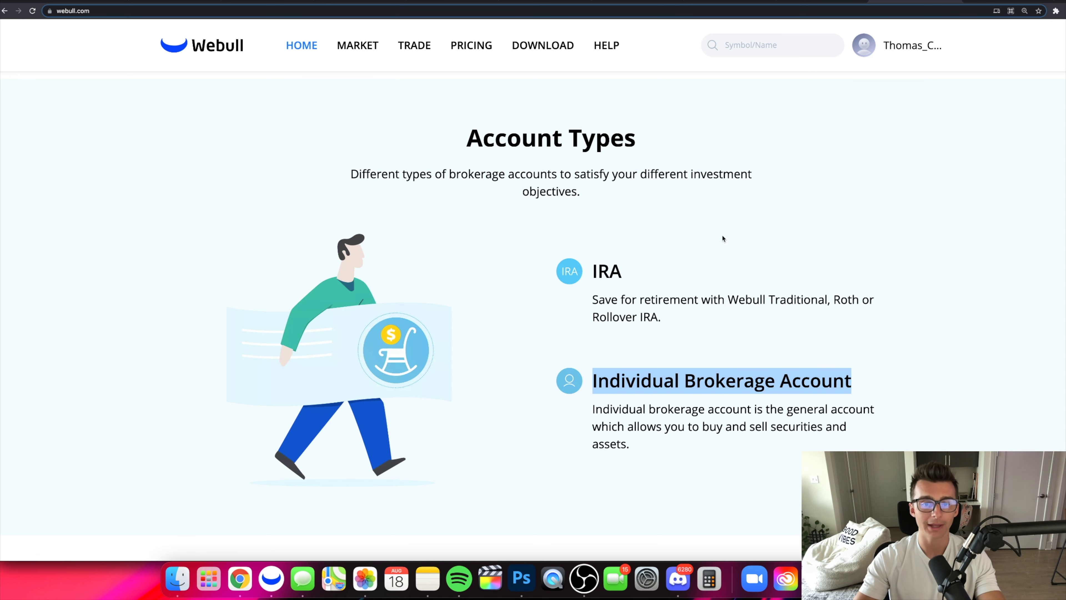
# Read the Full Extended Hours Trading section, highlighting the full pre-market wording and the 4:00 PM - 8:00 PM ET after-hours session.
pyautogui.scroll(-10, 723, 239)
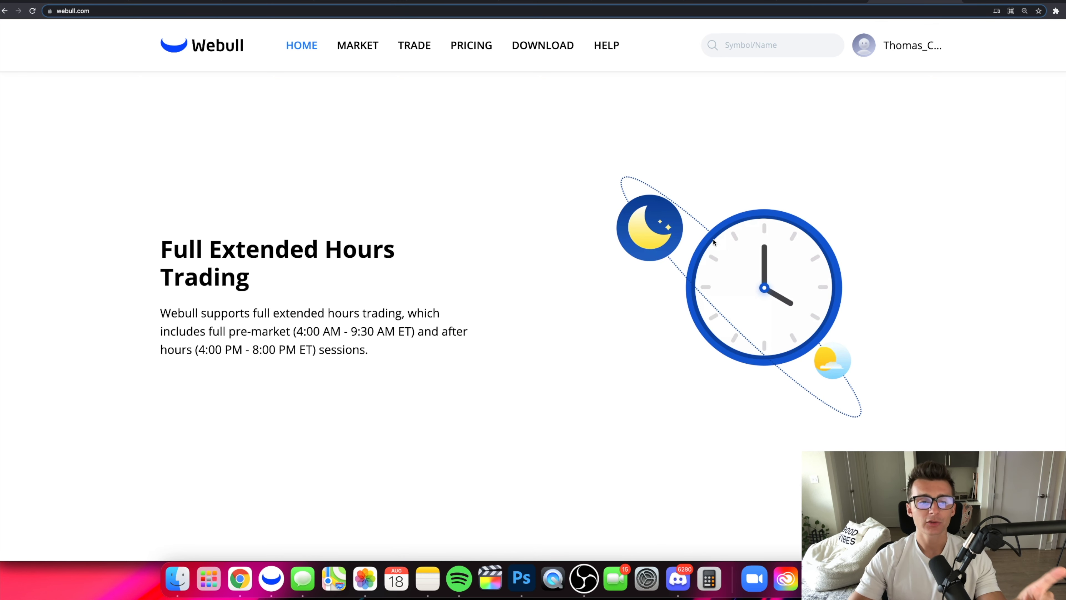
pyautogui.moveTo(162, 252); pyautogui.dragTo(289, 252)
pyautogui.click(296, 276)
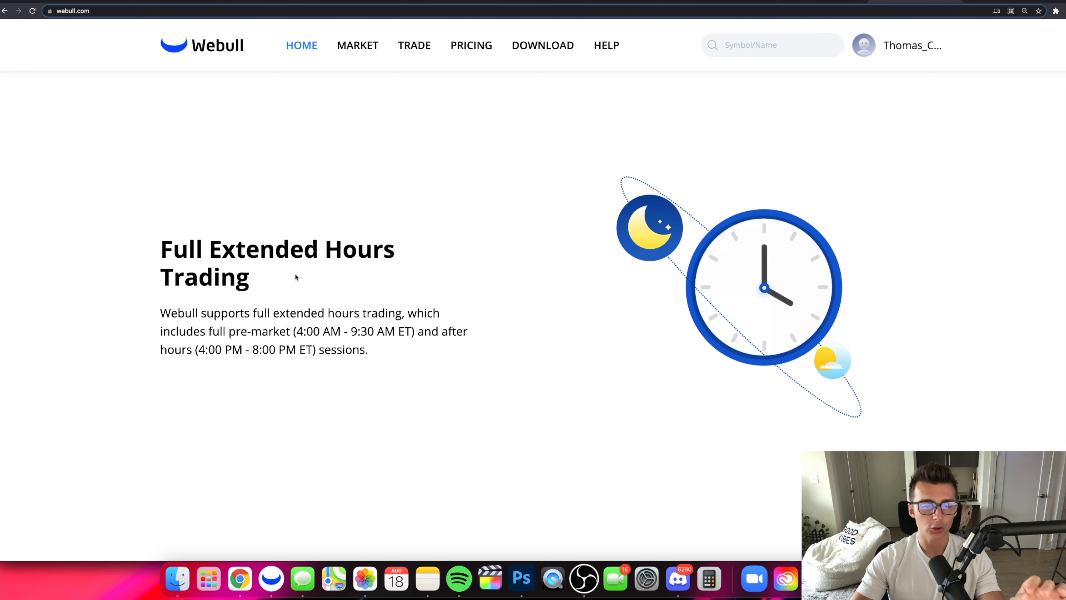
pyautogui.scroll(-1, 299, 280)
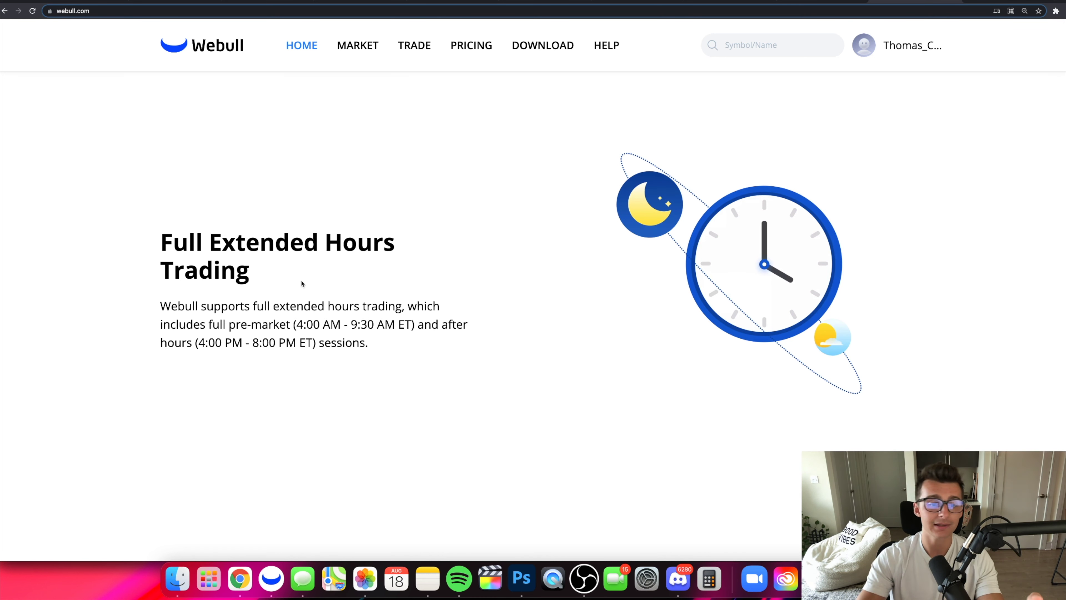
pyautogui.moveTo(213, 326); pyautogui.dragTo(290, 334)
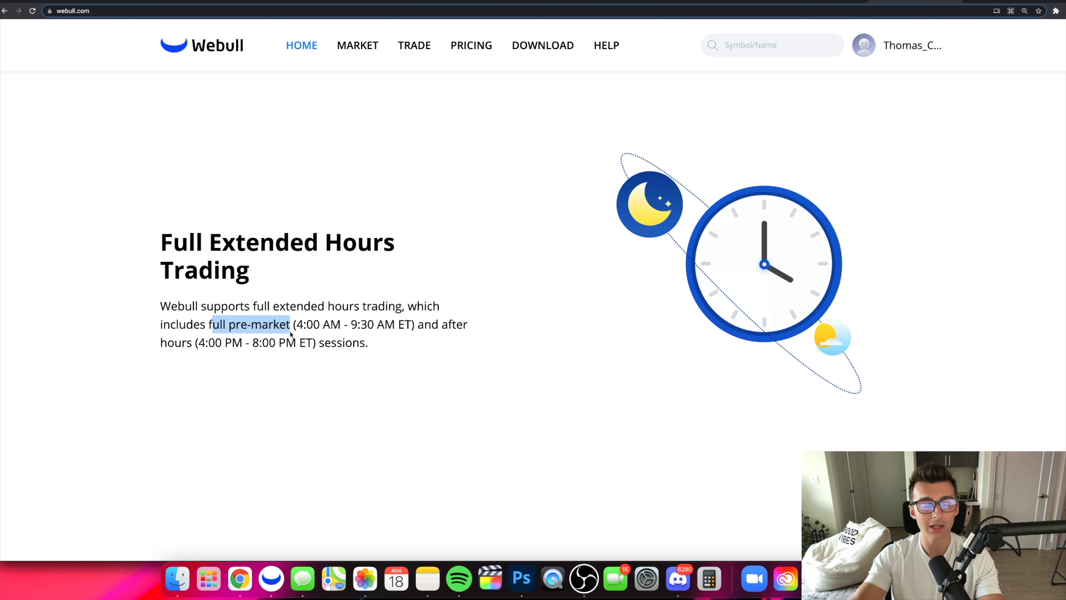
pyautogui.moveTo(199, 343); pyautogui.dragTo(345, 347)
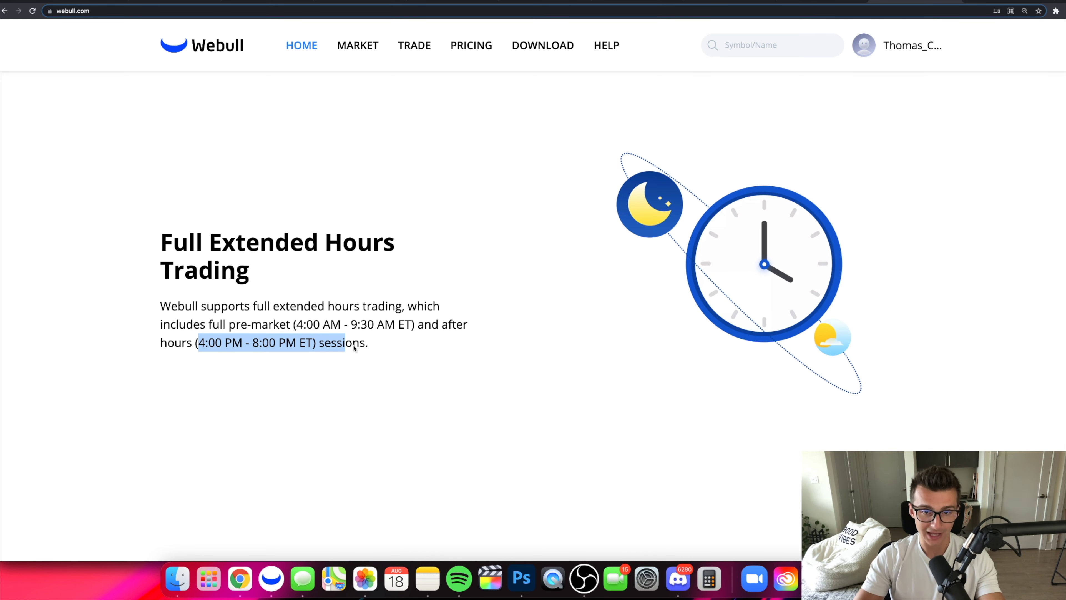
# Look at the NASDAQ TotalView phone illustration and highlight the entire extended hours trading description.
pyautogui.scroll(-2, 367, 353)
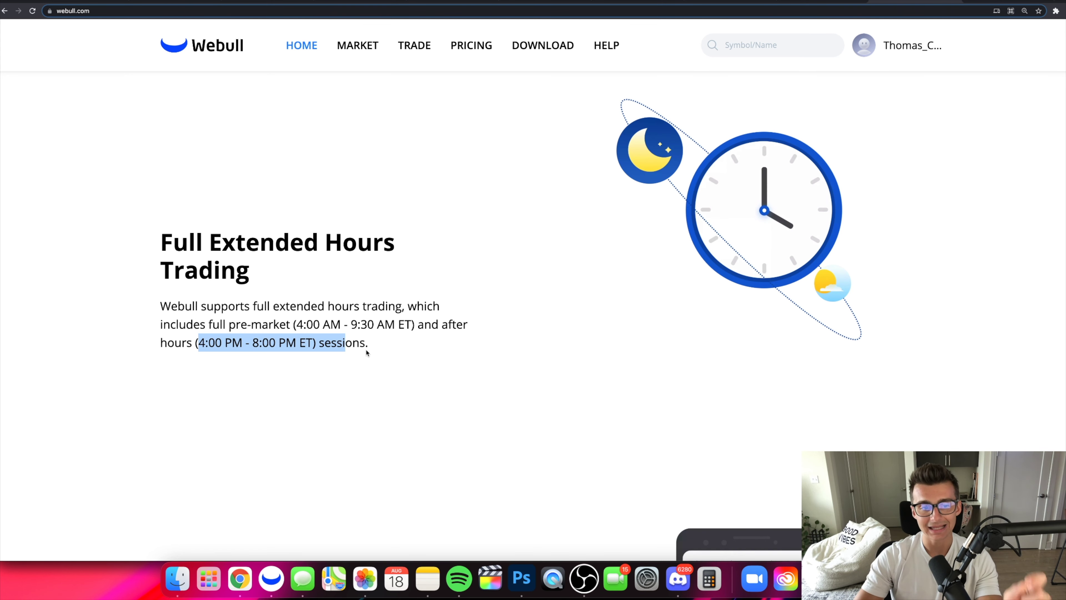
pyautogui.scroll(-2, 367, 353)
pyautogui.scroll(-5, 367, 353)
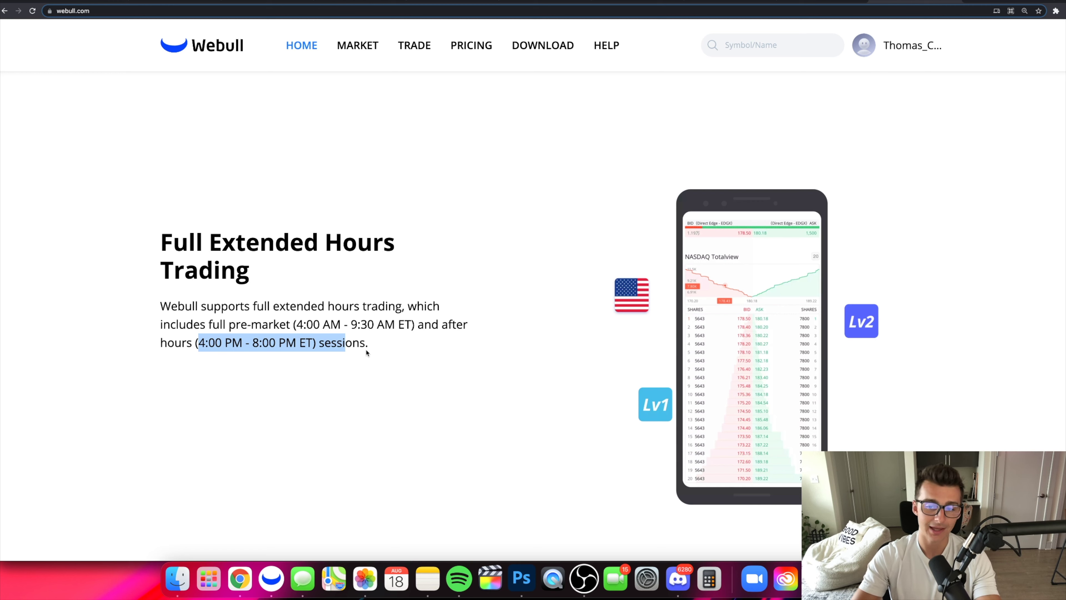
pyautogui.click(365, 346)
pyautogui.tripleClick(364, 345)
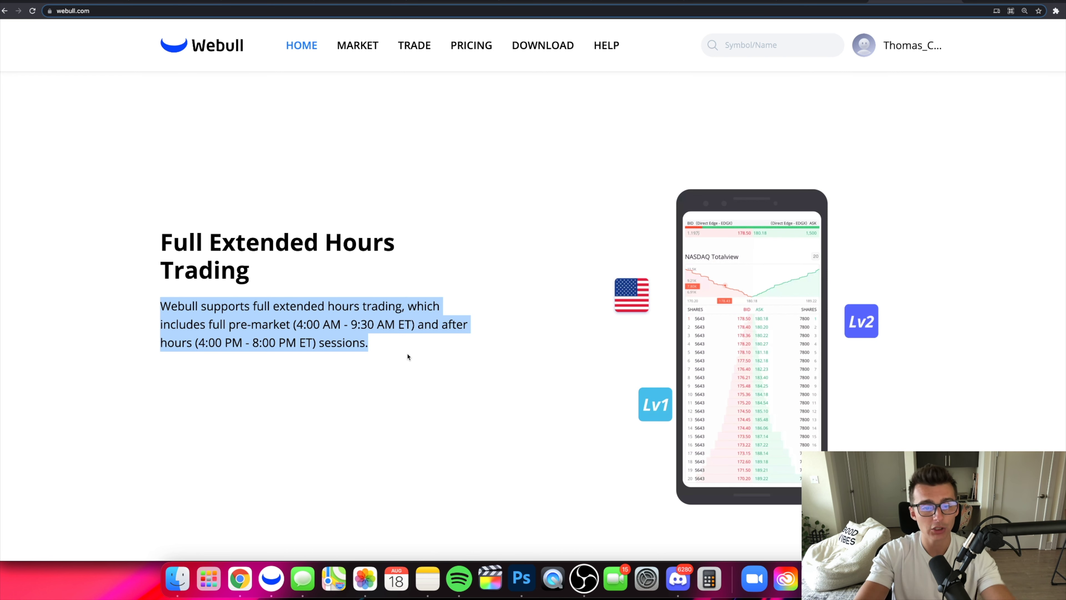
pyautogui.click(421, 335)
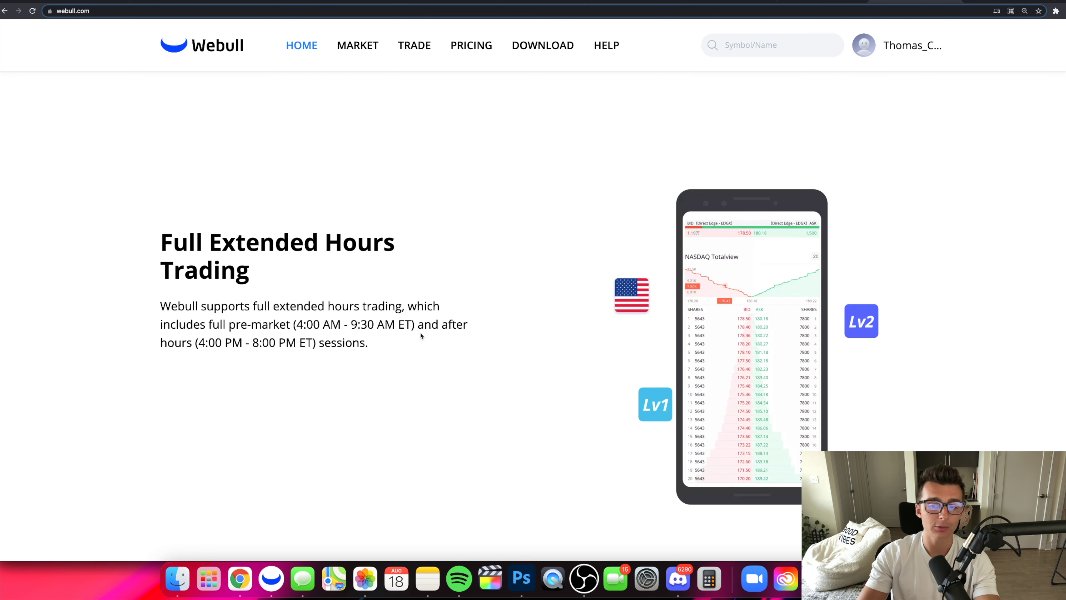
pyautogui.tripleClick(327, 325)
# Open the Level-2 Nasdaq TotalView page and read down to the Level 1 and Level 2 quote comparison.
pyautogui.click(424, 368)
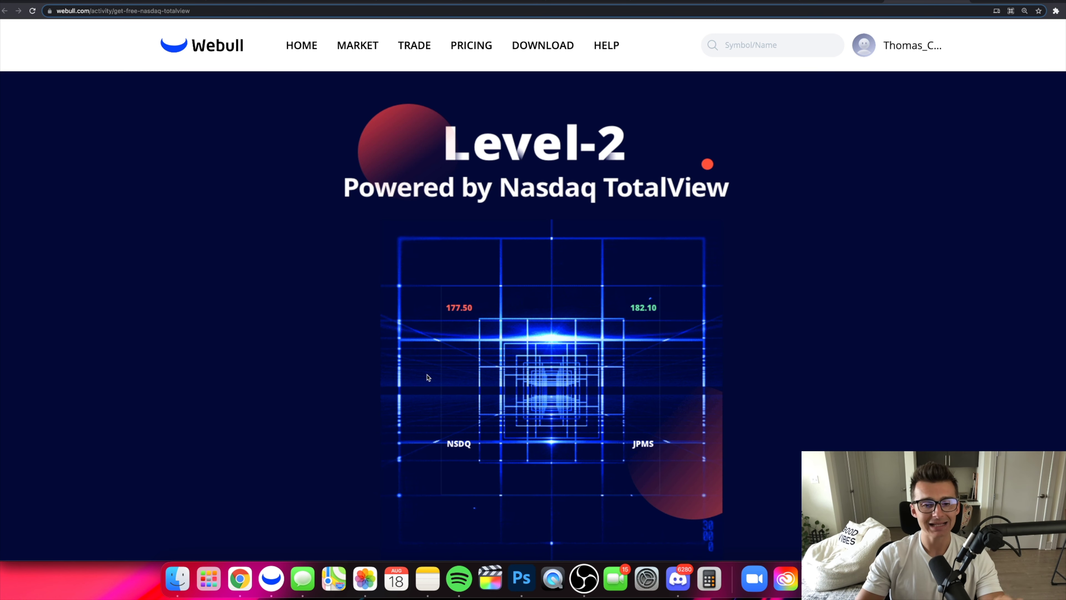
pyautogui.scroll(-4, 435, 373)
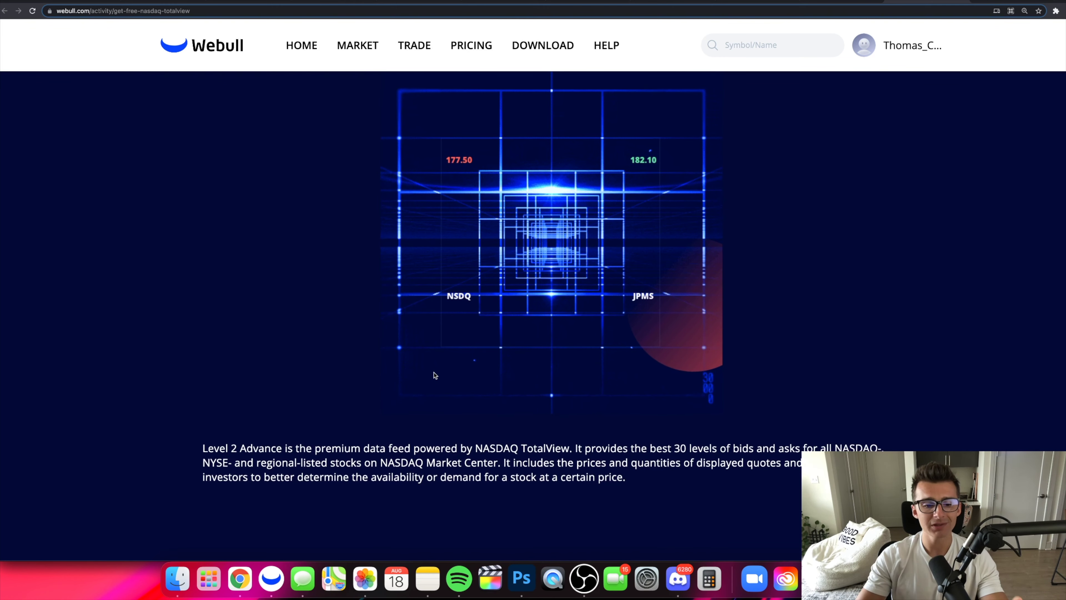
pyautogui.scroll(-6, 434, 375)
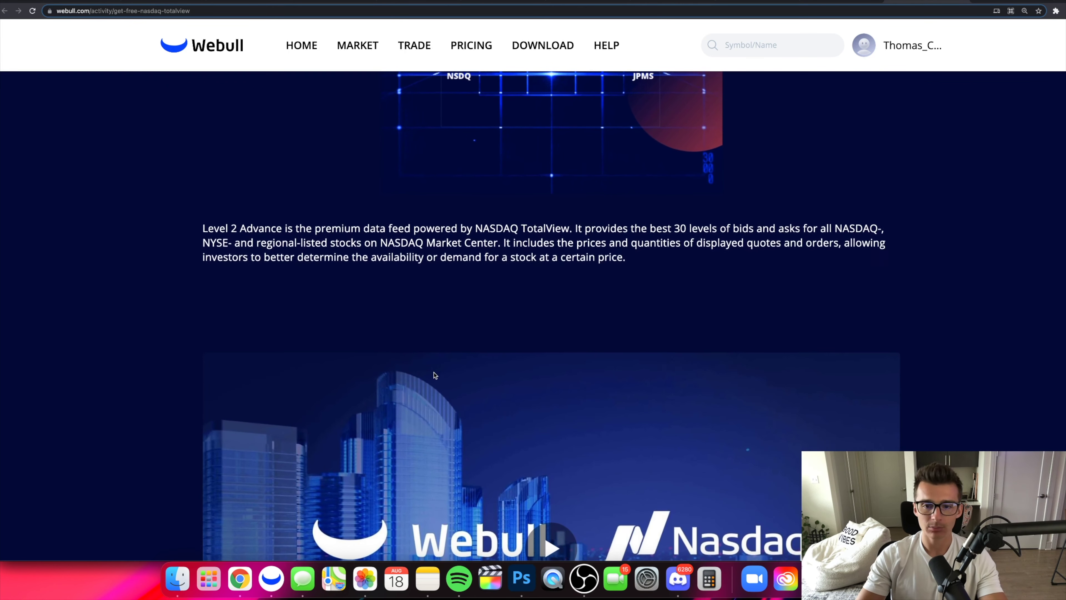
pyautogui.scroll(-2, 435, 375)
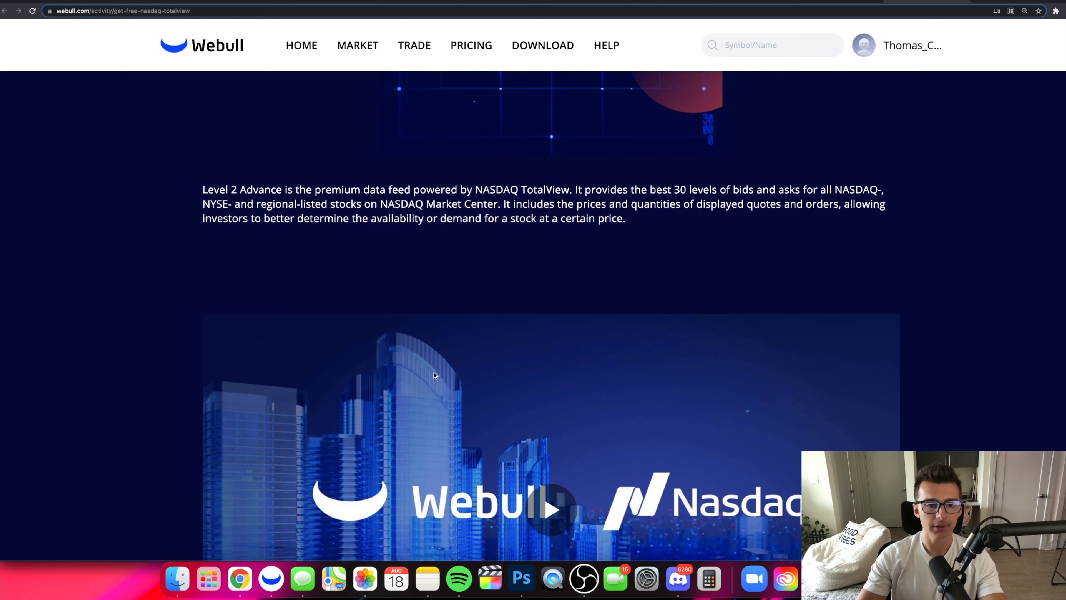
pyautogui.scroll(-4, 434, 375)
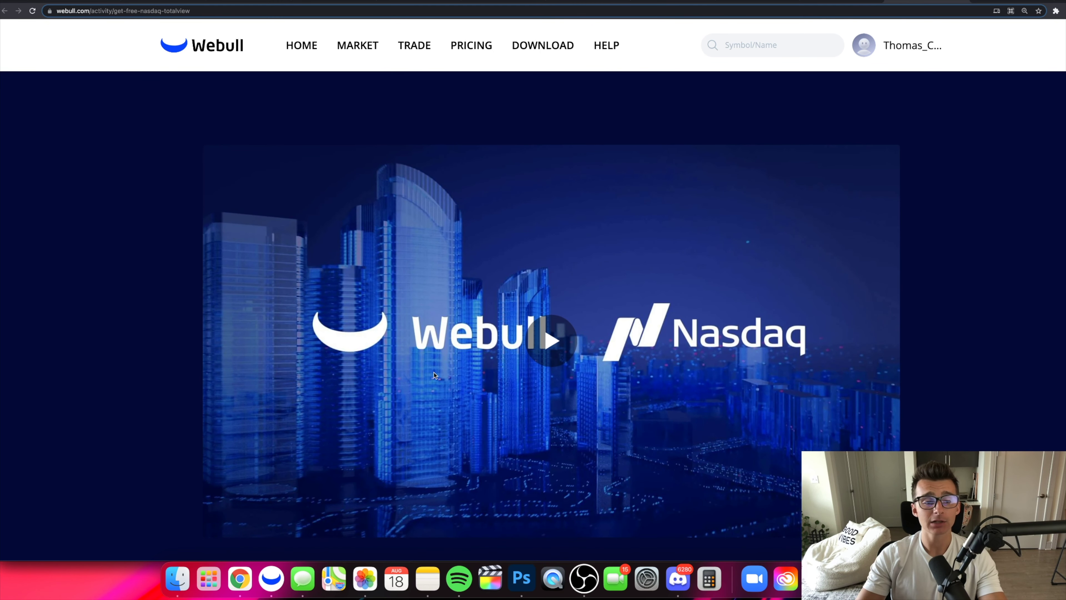
pyautogui.scroll(-5, 434, 375)
pyautogui.scroll(-6, 435, 375)
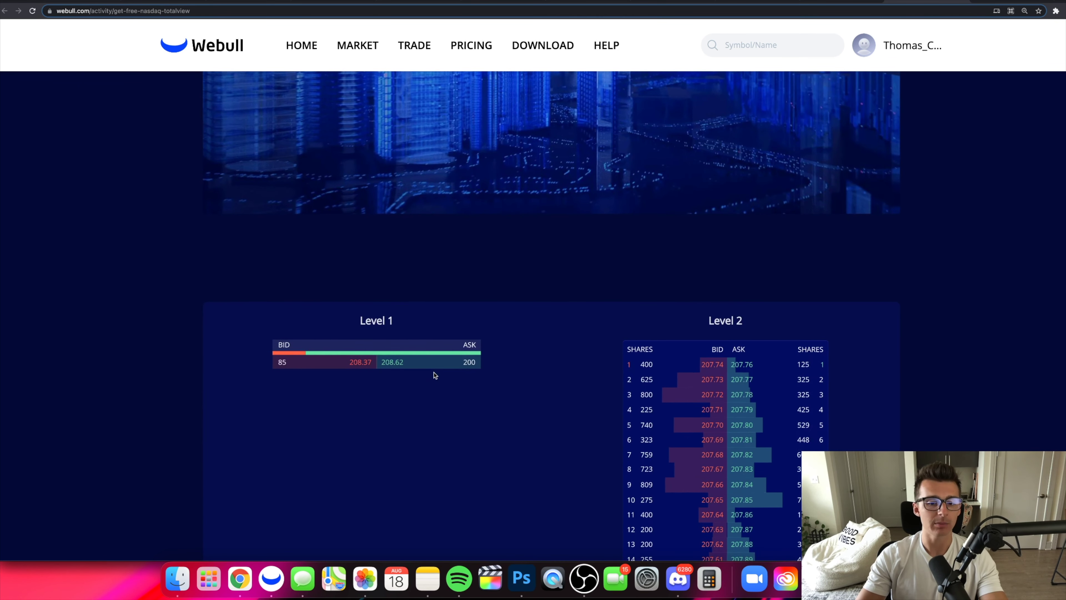
# Compare the full Level 1 and Level 2 quote tables, then return to the Level-2 title of the Nasdaq TotalView page.
pyautogui.scroll(-2, 436, 384)
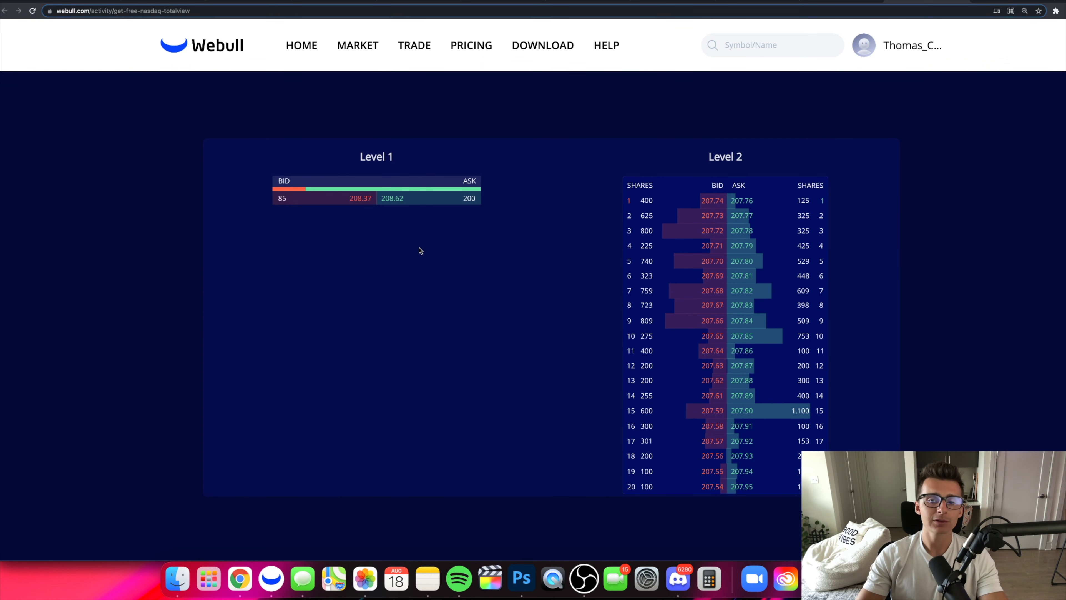
pyautogui.scroll(-1, 714, 185)
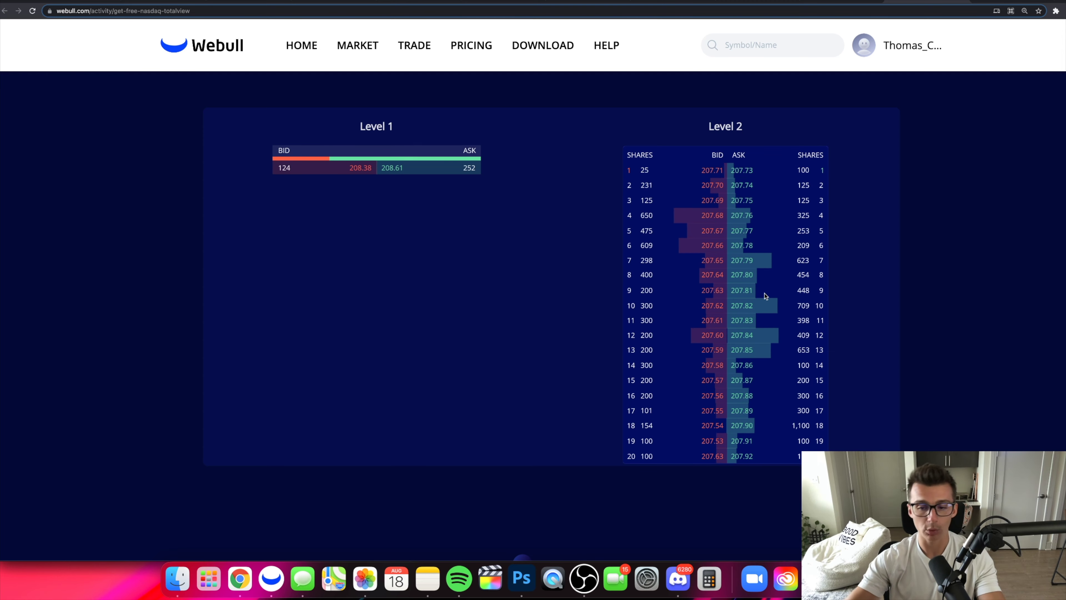
pyautogui.scroll(-1, 765, 296)
pyautogui.scroll(-15, 765, 296)
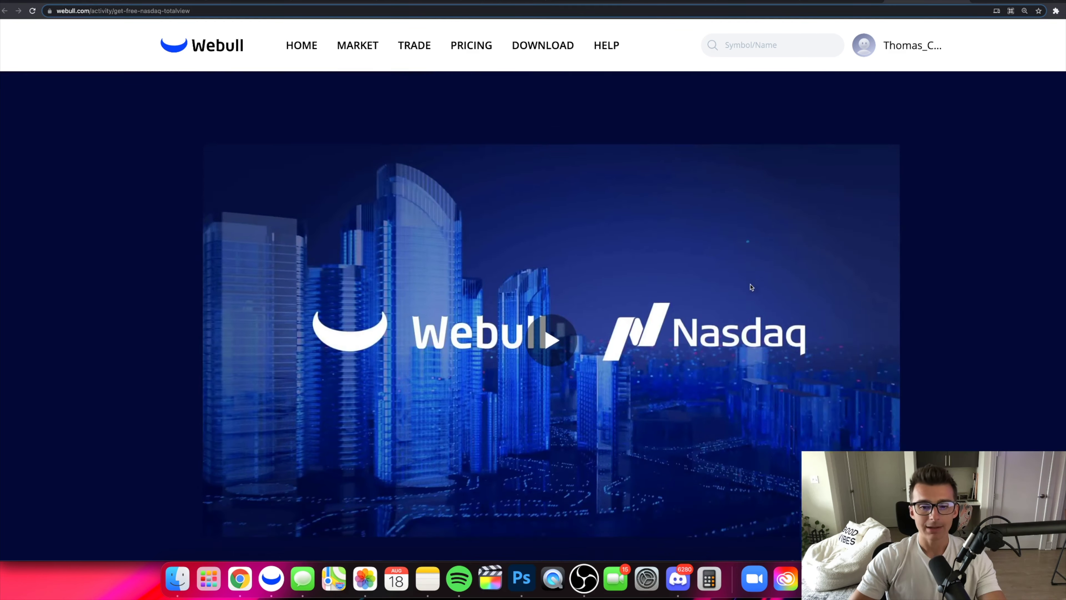
pyautogui.scroll(2, 752, 288)
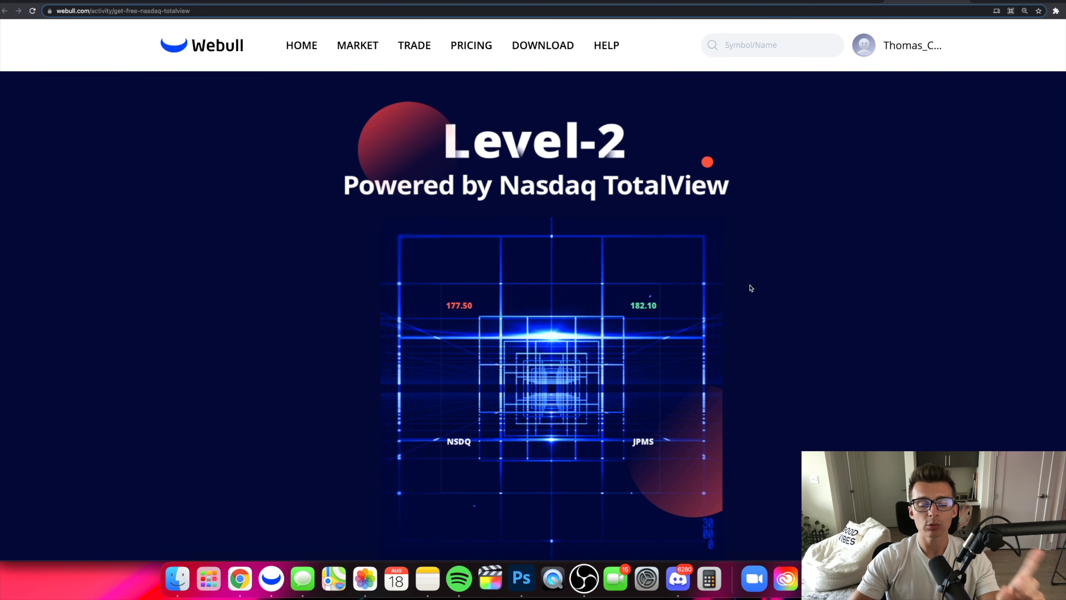
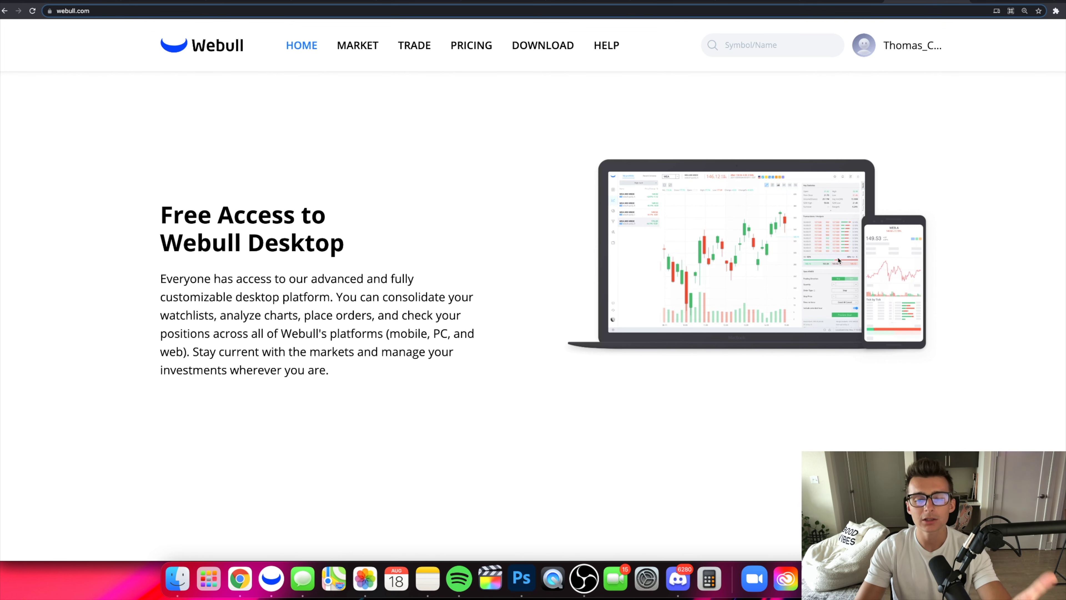
# Open the Pricing page and read the Tiered Margin Interest Rates section, highlighting the Annual Margin Rate column heading and "$2,000 to qualify.".
pyautogui.click(471, 45)
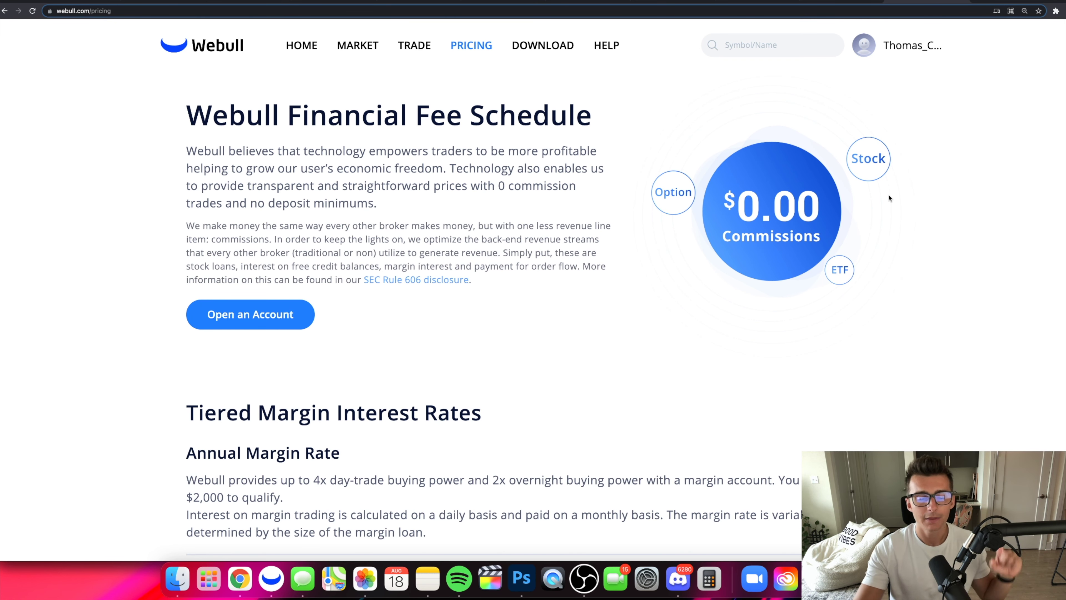
pyautogui.scroll(-2, 820, 258)
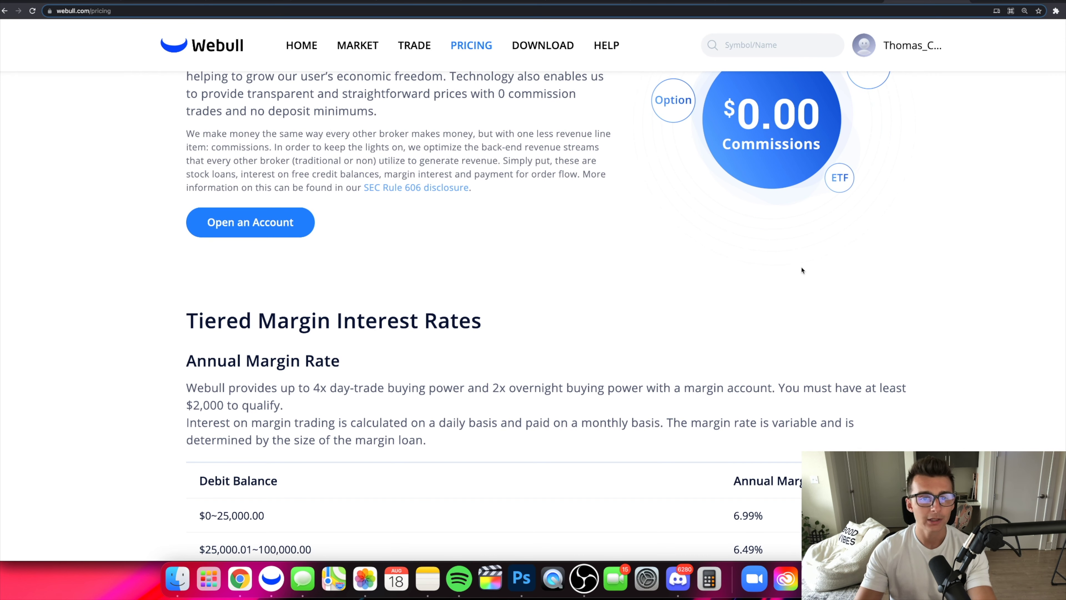
pyautogui.scroll(-3, 519, 292)
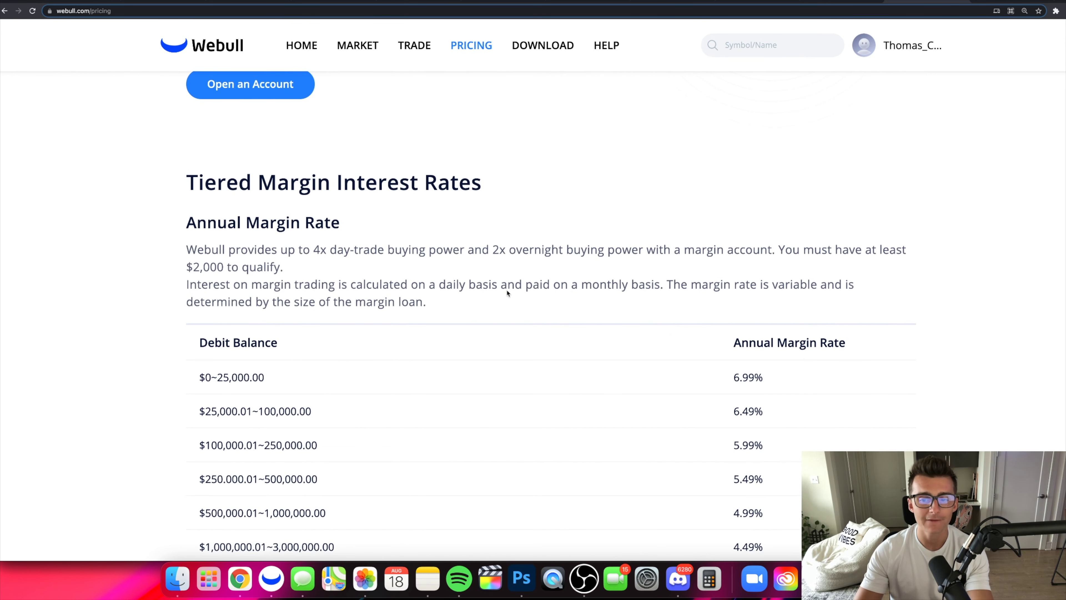
pyautogui.moveTo(734, 344); pyautogui.dragTo(847, 346)
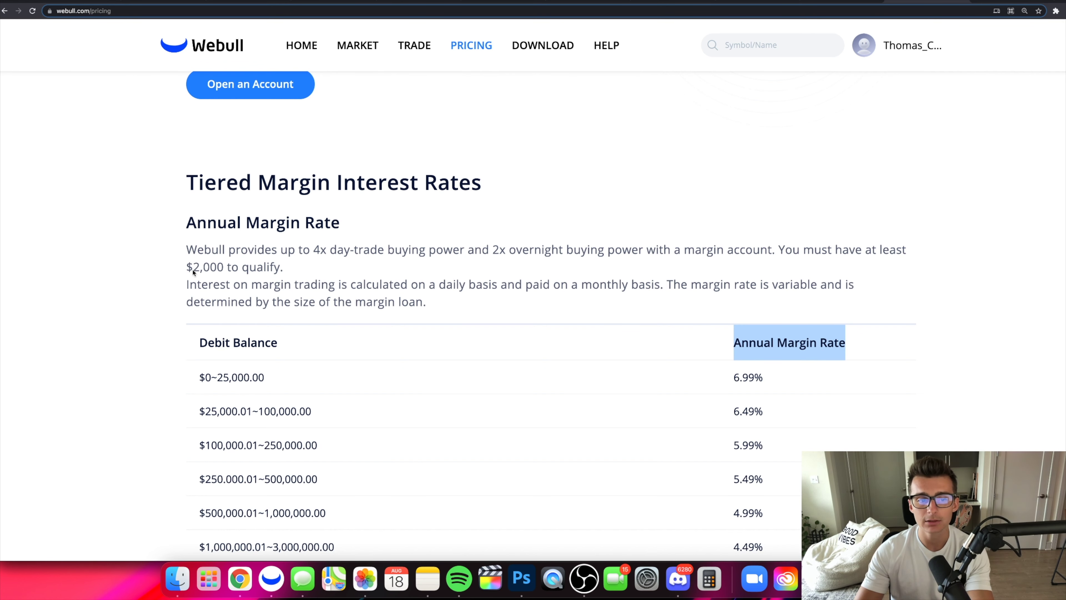
pyautogui.moveTo(192, 269); pyautogui.dragTo(283, 269)
pyautogui.scroll(-2, 284, 269)
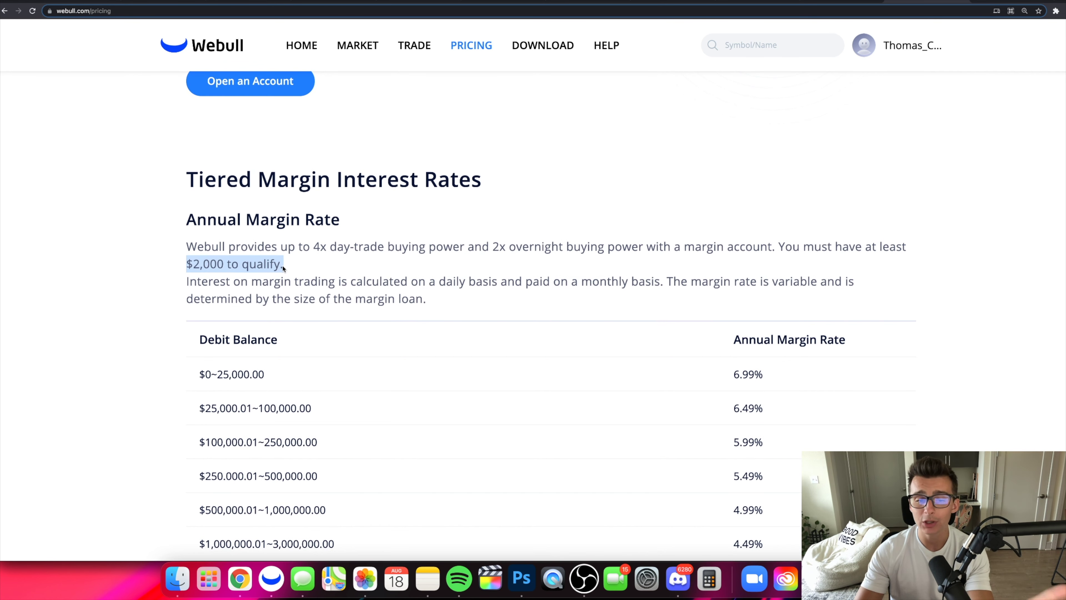
# Highlight the $0~25,000.00 debit balance tier and its 6.99% annual margin rate in the margin table.
pyautogui.scroll(-4, 283, 269)
pyautogui.moveTo(199, 222); pyautogui.dragTo(267, 227)
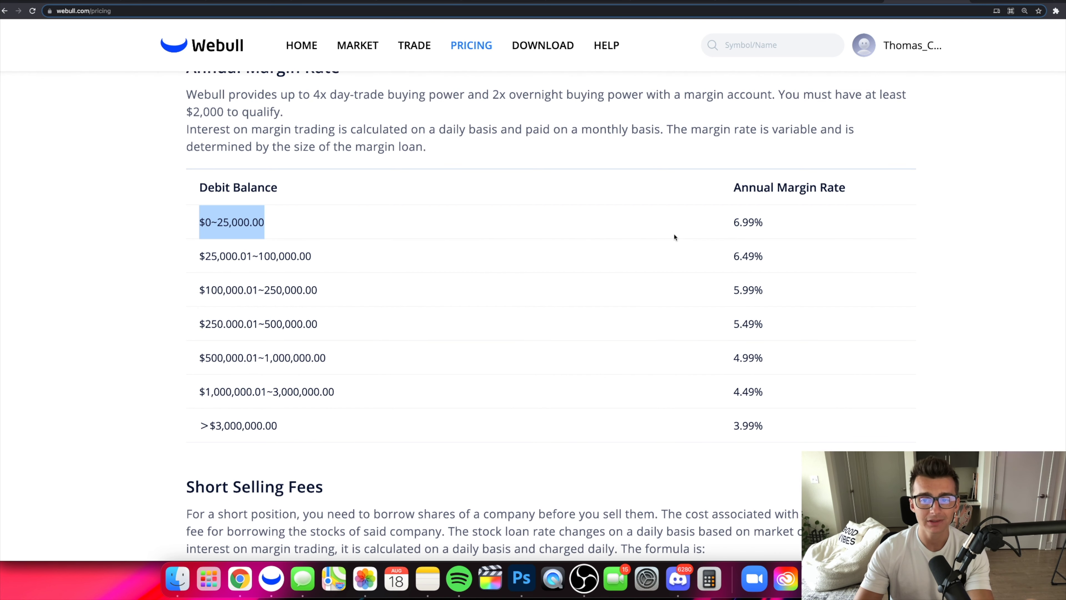
pyautogui.click(769, 221)
pyautogui.scroll(-1, 771, 224)
pyautogui.moveTo(770, 223); pyautogui.dragTo(732, 223)
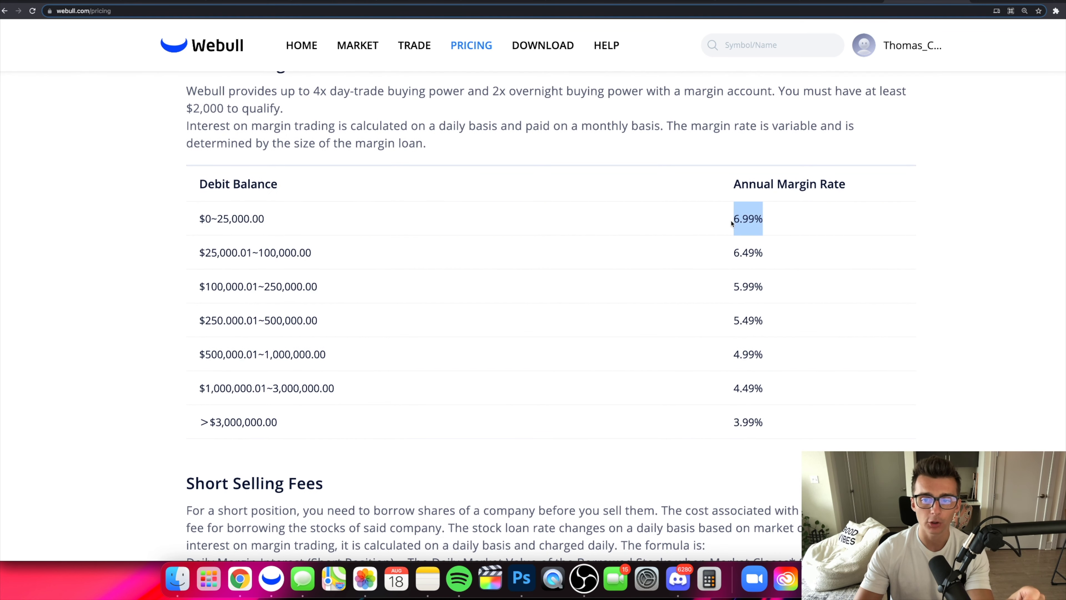
pyautogui.scroll(-1, 731, 223)
pyautogui.moveTo(267, 219); pyautogui.dragTo(211, 217)
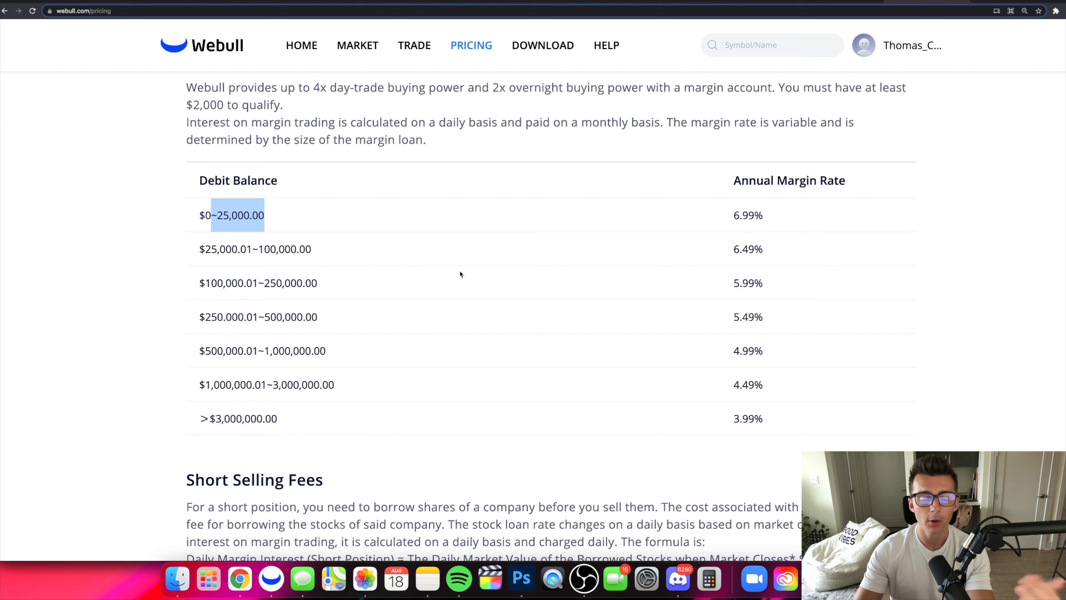
# Compare the 3.99% margin rate of the >$3,000,000.00 tier with the $0~25,000.00 tier's rate by highlighting the values.
pyautogui.moveTo(768, 419); pyautogui.dragTo(718, 423)
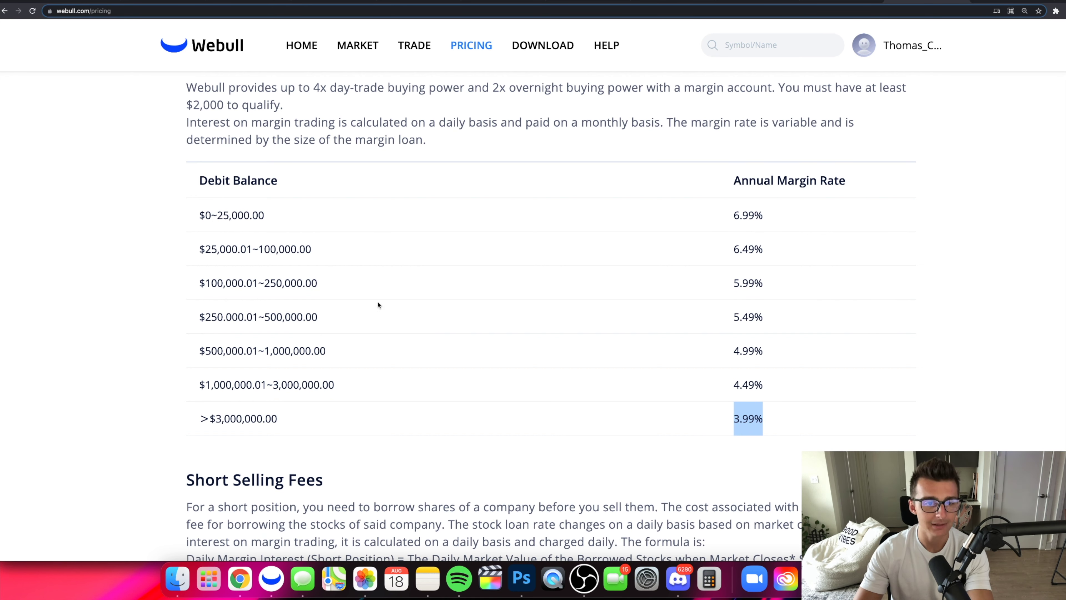
pyautogui.moveTo(206, 219); pyautogui.dragTo(269, 218)
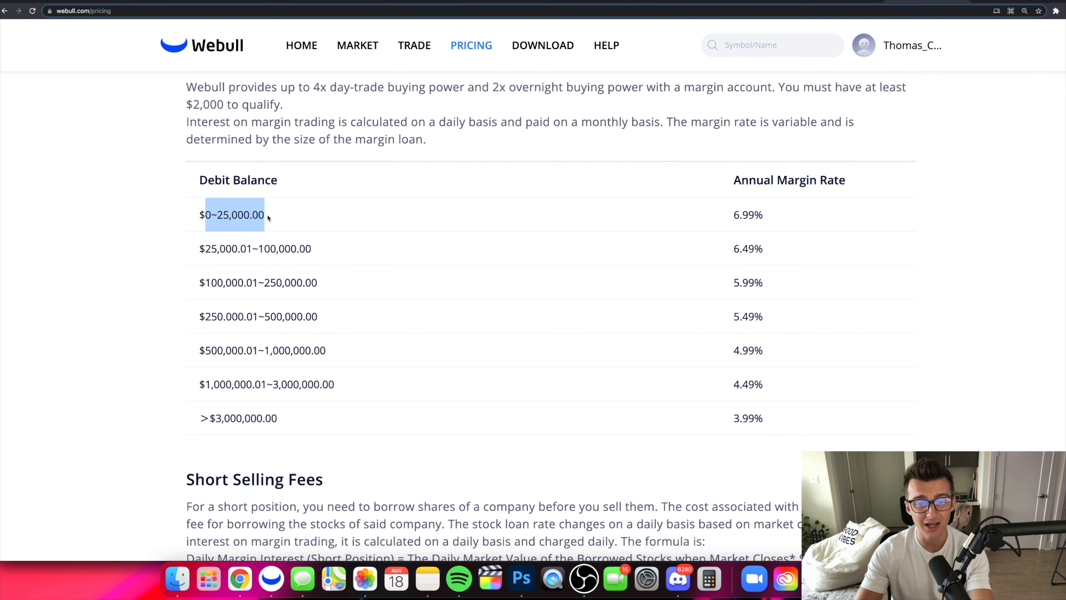
pyautogui.scroll(1, 738, 217)
pyautogui.moveTo(740, 222); pyautogui.dragTo(759, 219)
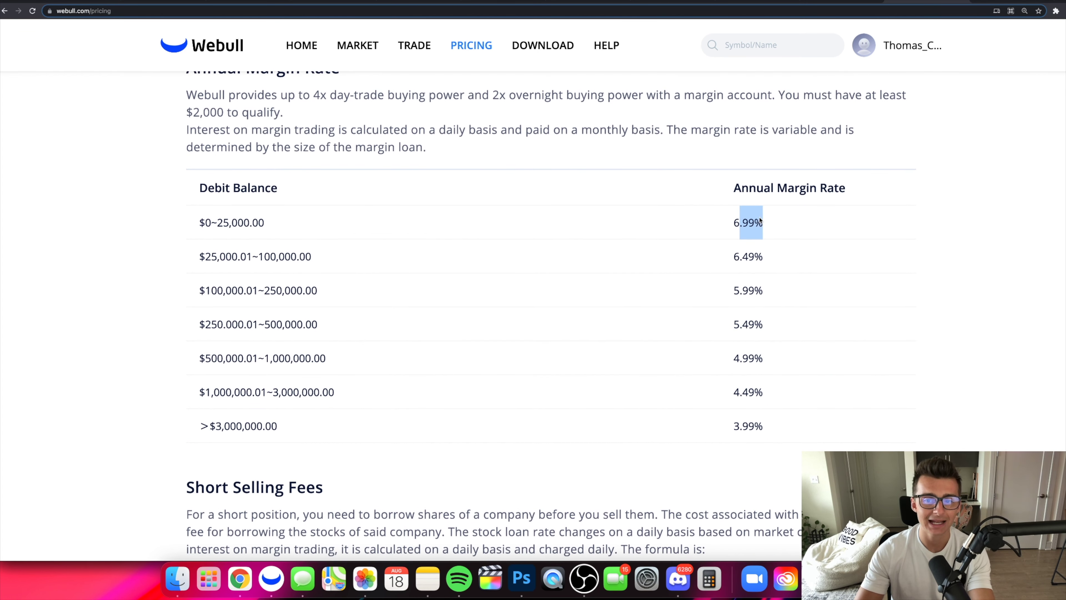
pyautogui.scroll(1, 766, 238)
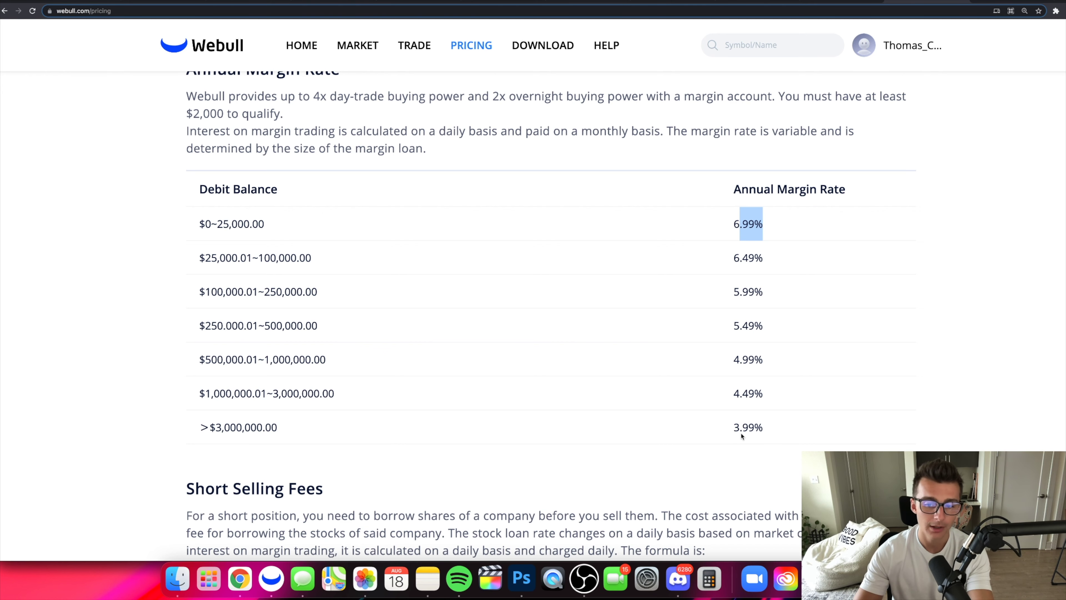
pyautogui.moveTo(734, 426); pyautogui.dragTo(792, 428)
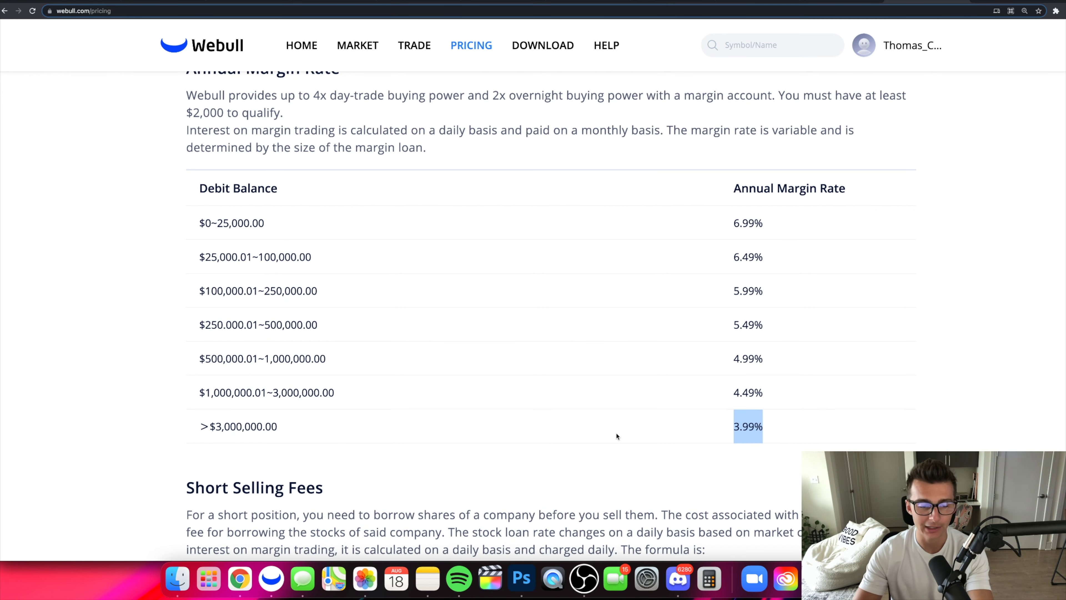
# Read the Short Selling Fees section, highlighting the whole description and the individual terms of the Daily Margin Interest (Short Position) formula.
pyautogui.scroll(-5, 617, 436)
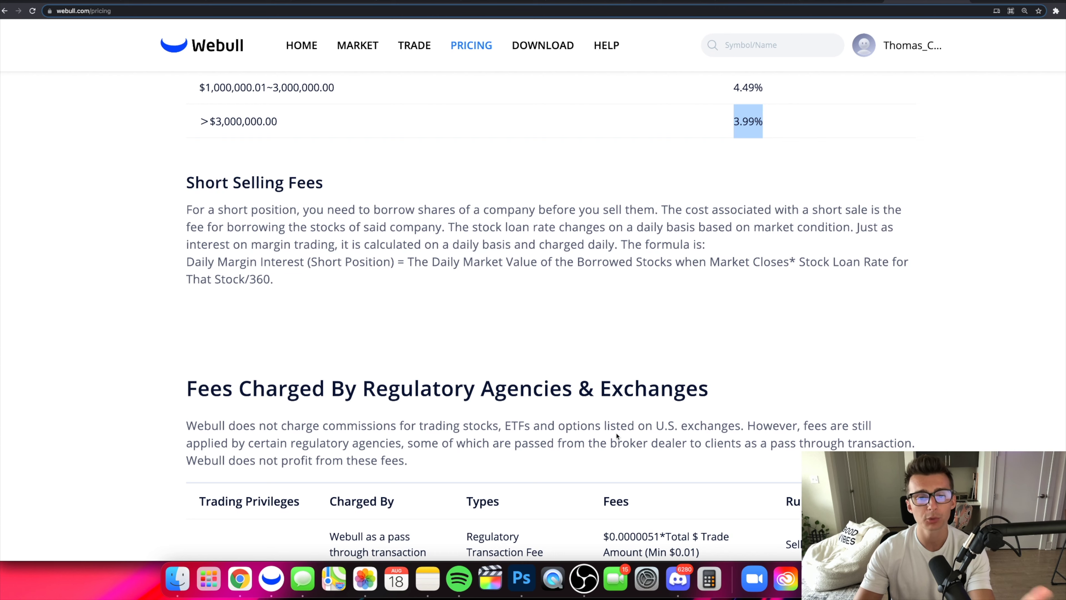
pyautogui.moveTo(187, 209); pyautogui.dragTo(699, 281)
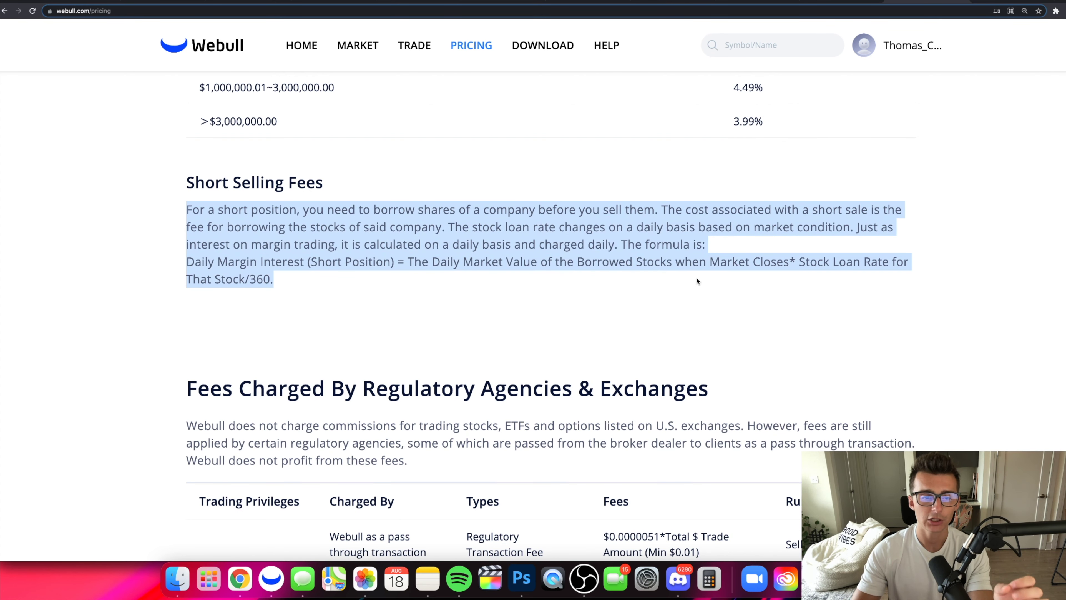
pyautogui.click(331, 289)
pyautogui.moveTo(190, 263); pyautogui.dragTo(399, 263)
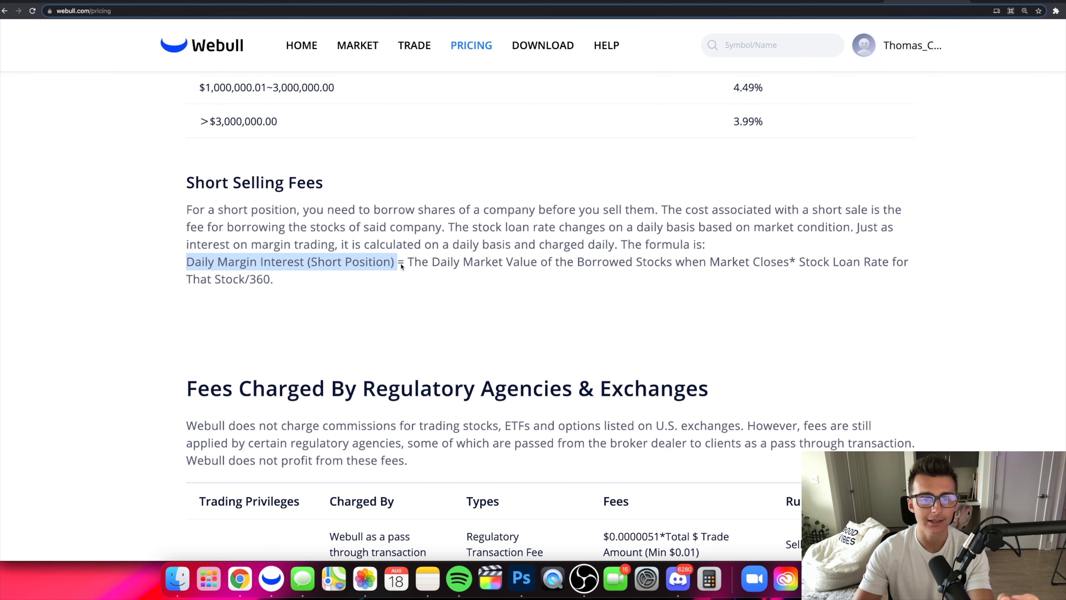
pyautogui.moveTo(408, 263); pyautogui.dragTo(884, 284)
pyautogui.click(296, 290)
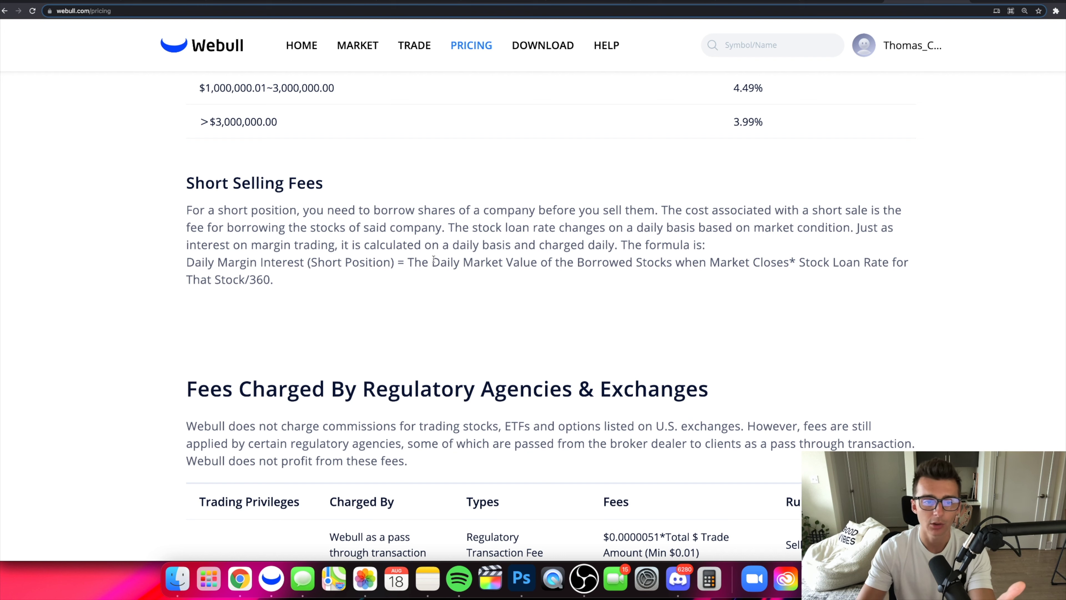
pyautogui.moveTo(801, 262); pyautogui.dragTo(919, 264)
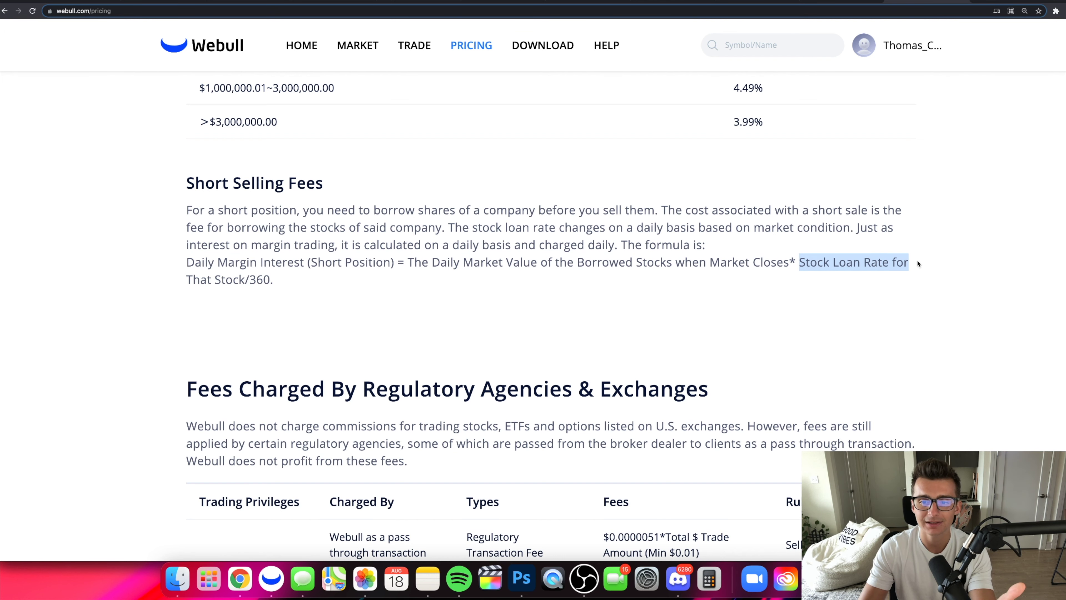
pyautogui.moveTo(408, 263); pyautogui.dragTo(793, 262)
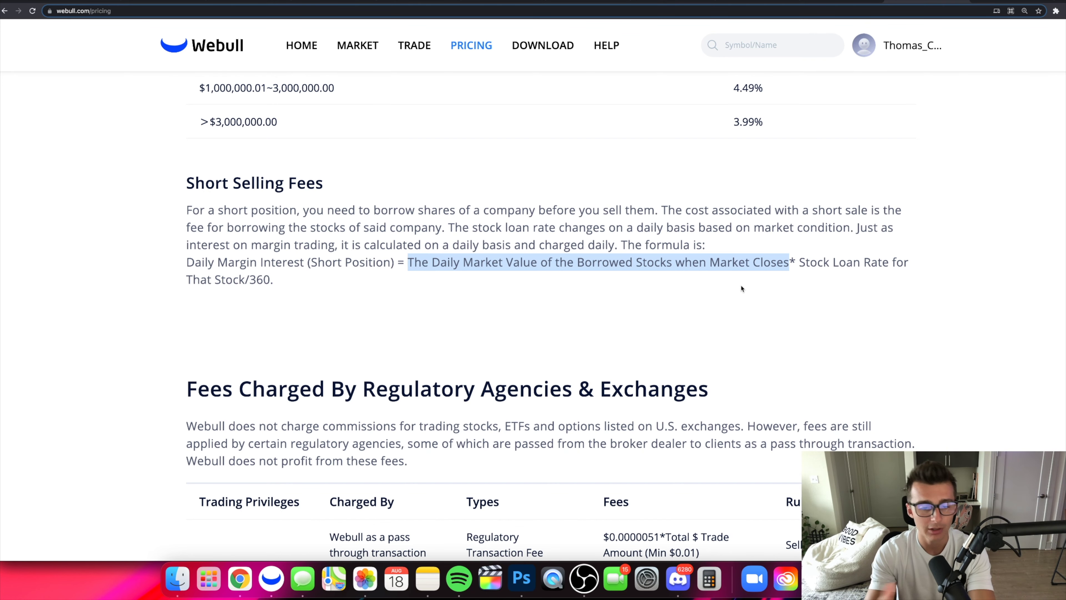
# Review the Fees Charged By Regulatory Agencies & Exchanges table, highlighting the .0000051 Stock/ETF transaction fee factor and "not" in the profit statement.
pyautogui.scroll(-7, 742, 289)
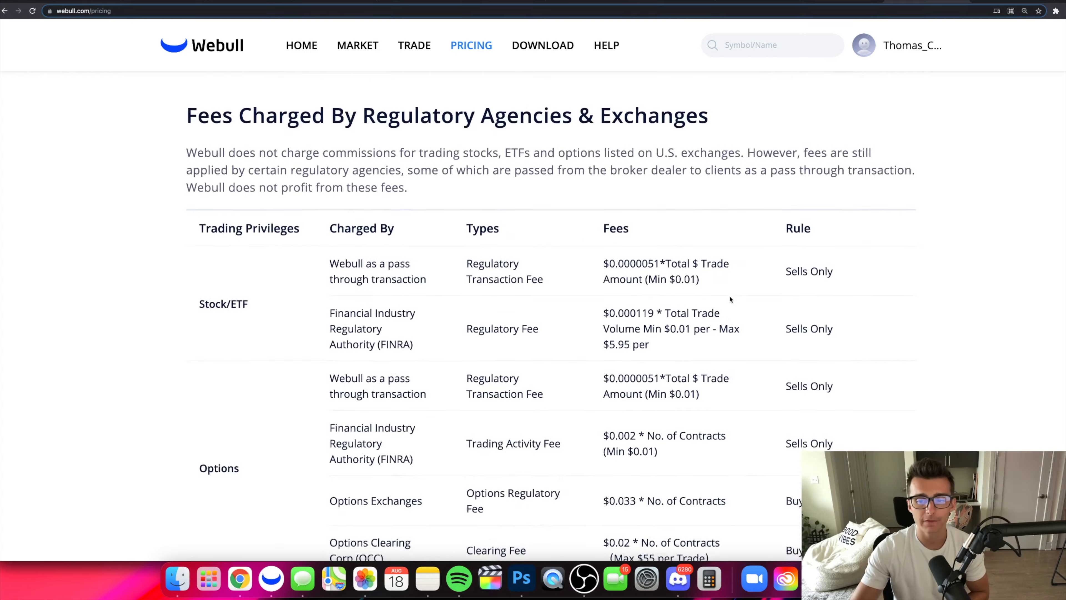
pyautogui.scroll(-2, 730, 299)
pyautogui.scroll(3, 731, 299)
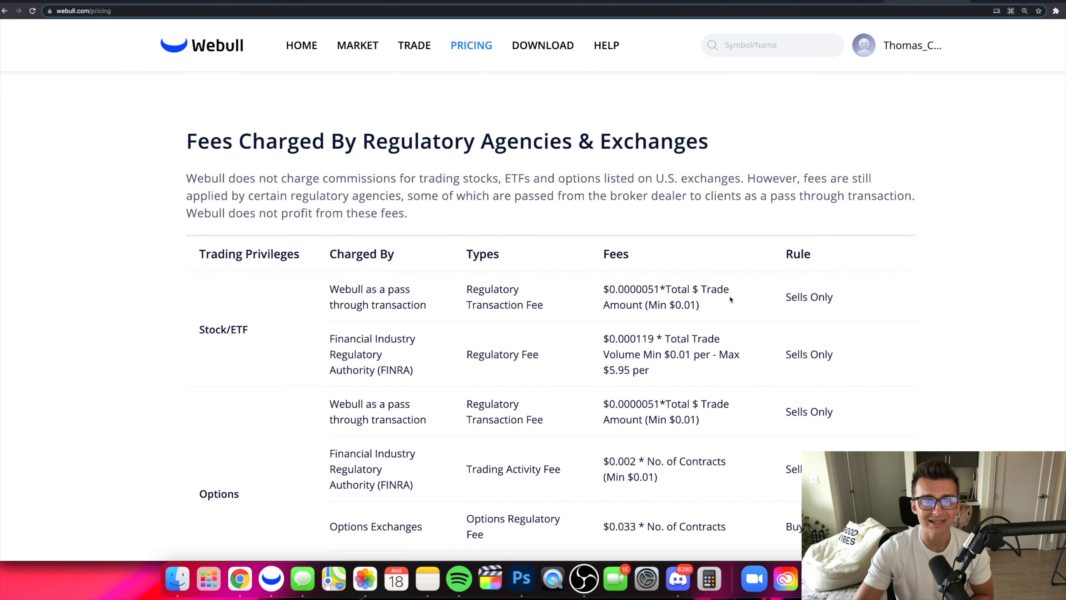
pyautogui.scroll(-1, 730, 299)
pyautogui.scroll(-1, 711, 310)
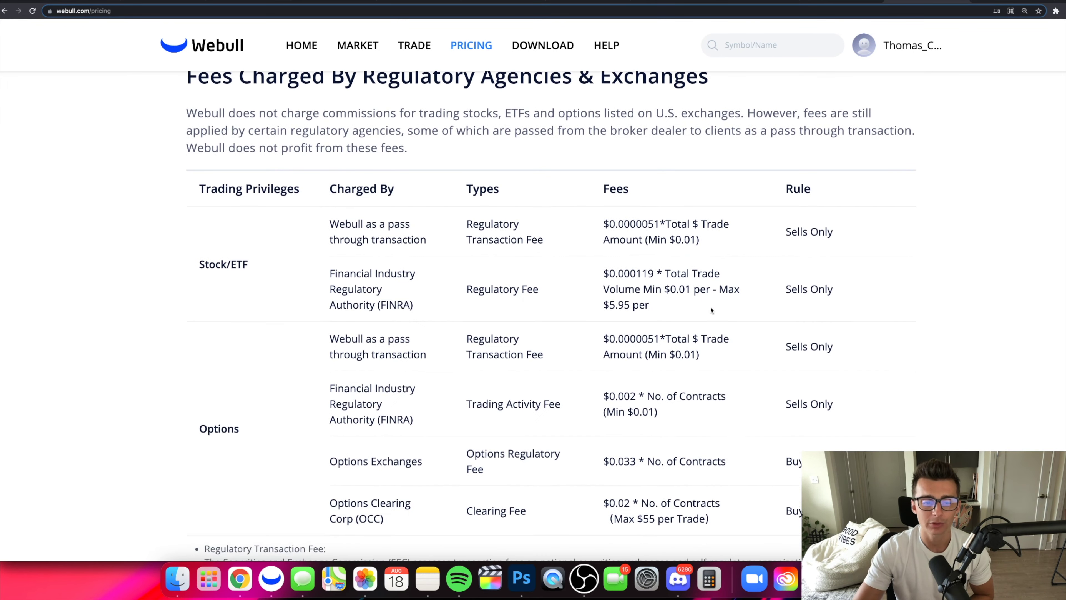
pyautogui.scroll(1, 712, 310)
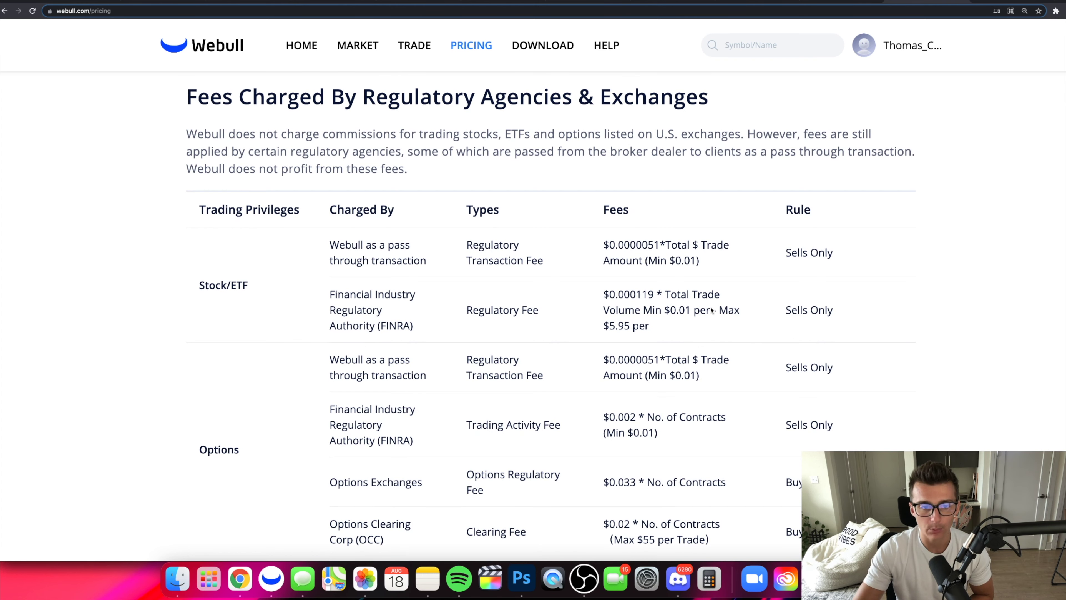
pyautogui.scroll(-1, 711, 310)
pyautogui.moveTo(614, 247); pyautogui.dragTo(660, 246)
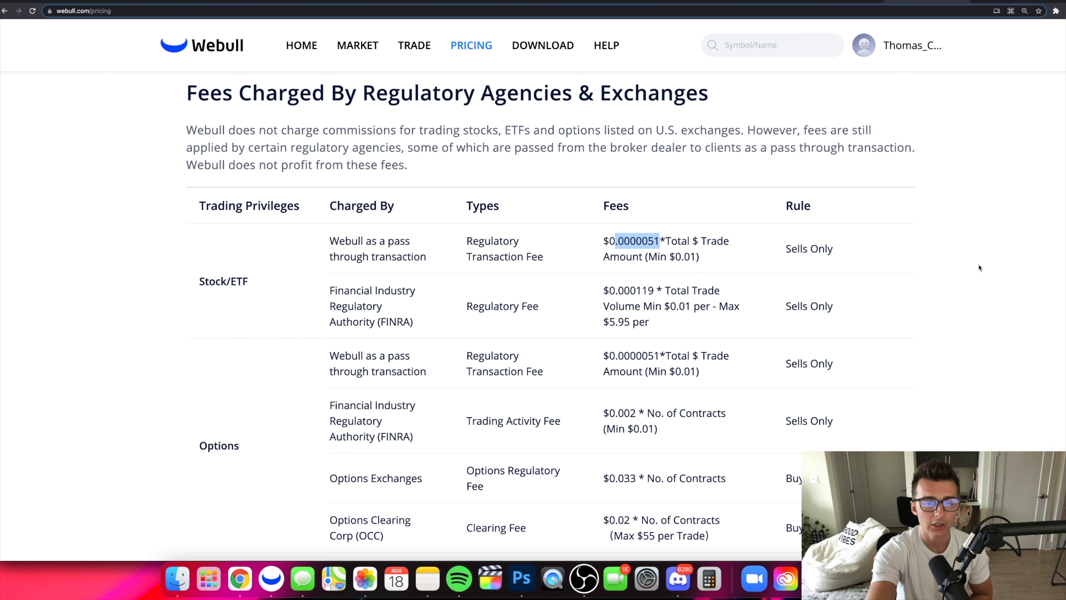
pyautogui.doubleClick(265, 167)
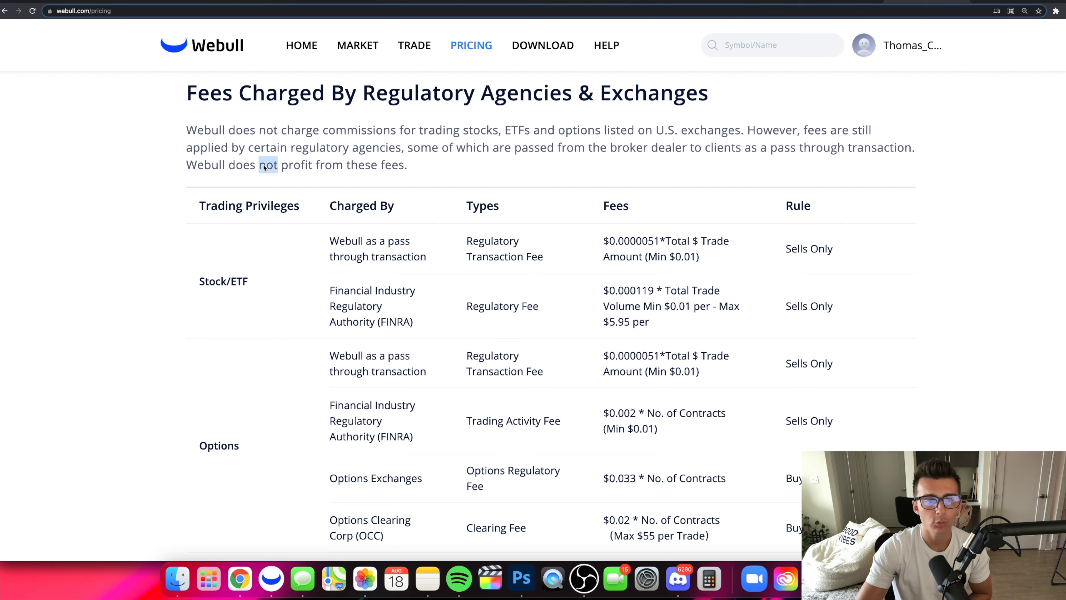
# Go to the Deposit & Withdrawal Fees table and highlight the ACH Deposit entry and its $0.00 fee.
pyautogui.scroll(-1, 264, 168)
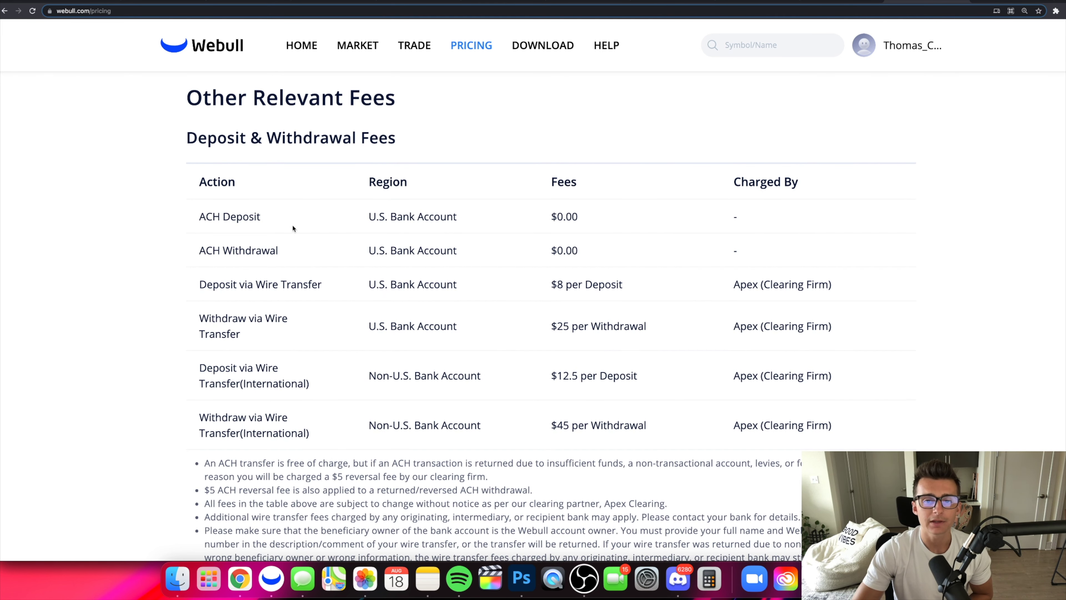
pyautogui.moveTo(201, 218); pyautogui.dragTo(269, 213)
pyautogui.click(244, 254)
pyautogui.moveTo(205, 218); pyautogui.dragTo(224, 220)
pyautogui.moveTo(579, 218); pyautogui.dragTo(549, 218)
pyautogui.click(476, 285)
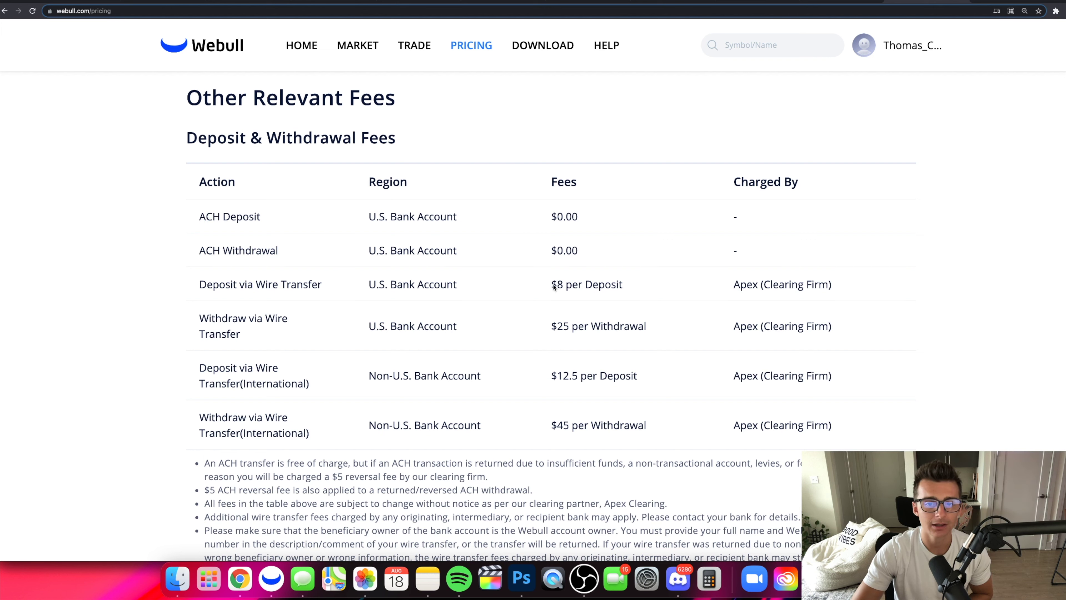
# Highlight the wire transfer entries: $8 per Deposit, Withdraw via Wire Transfer, and the international $45 per Withdrawal and $12.5 per Deposit fees.
pyautogui.moveTo(548, 286); pyautogui.dragTo(701, 286)
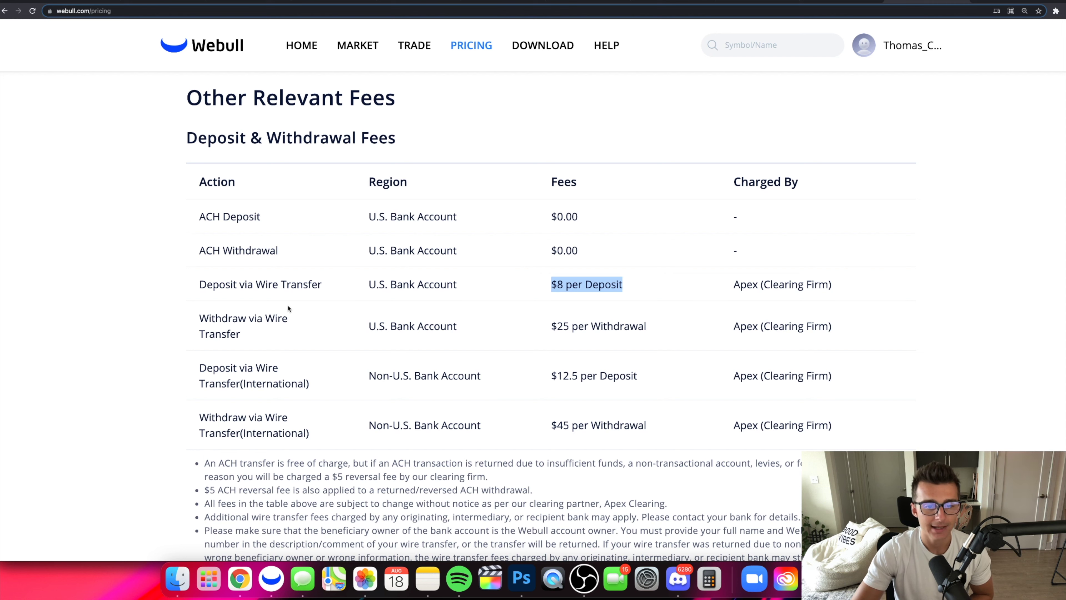
pyautogui.moveTo(201, 320); pyautogui.dragTo(272, 336)
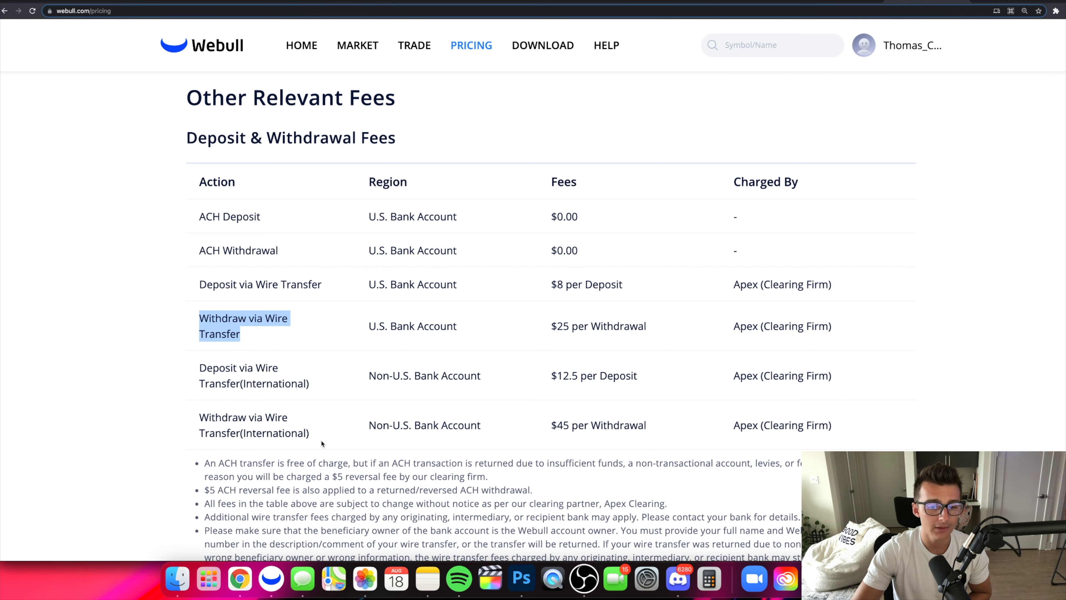
pyautogui.moveTo(681, 428); pyautogui.dragTo(544, 422)
pyautogui.moveTo(645, 387); pyautogui.dragTo(542, 375)
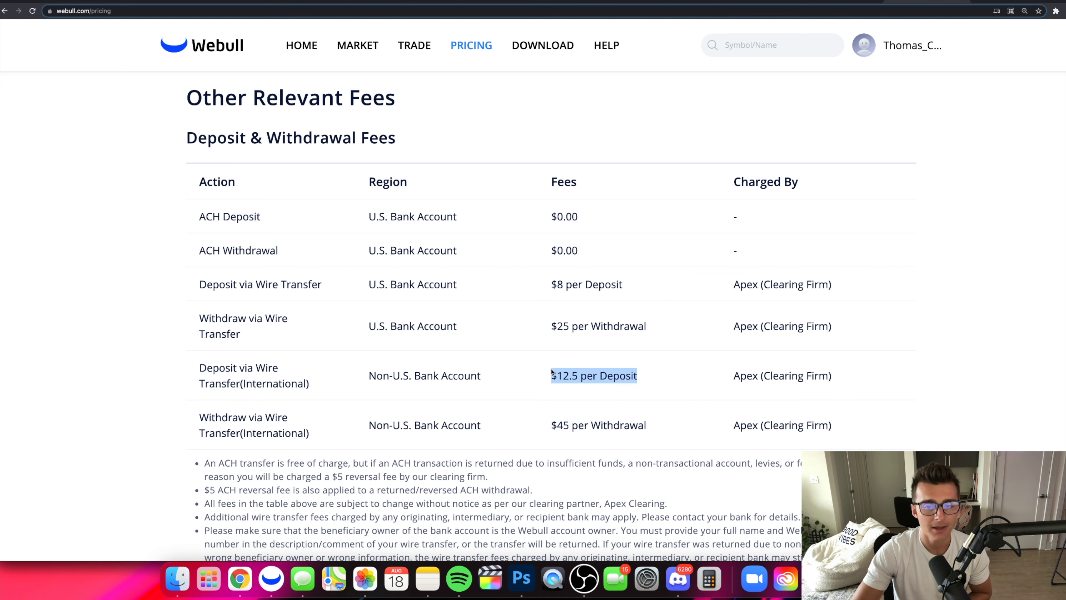
# Highlight the $8 per Deposit wire transfer fee, then review the Stock Transfer Fees and Postage tables.
pyautogui.moveTo(656, 332); pyautogui.dragTo(545, 278)
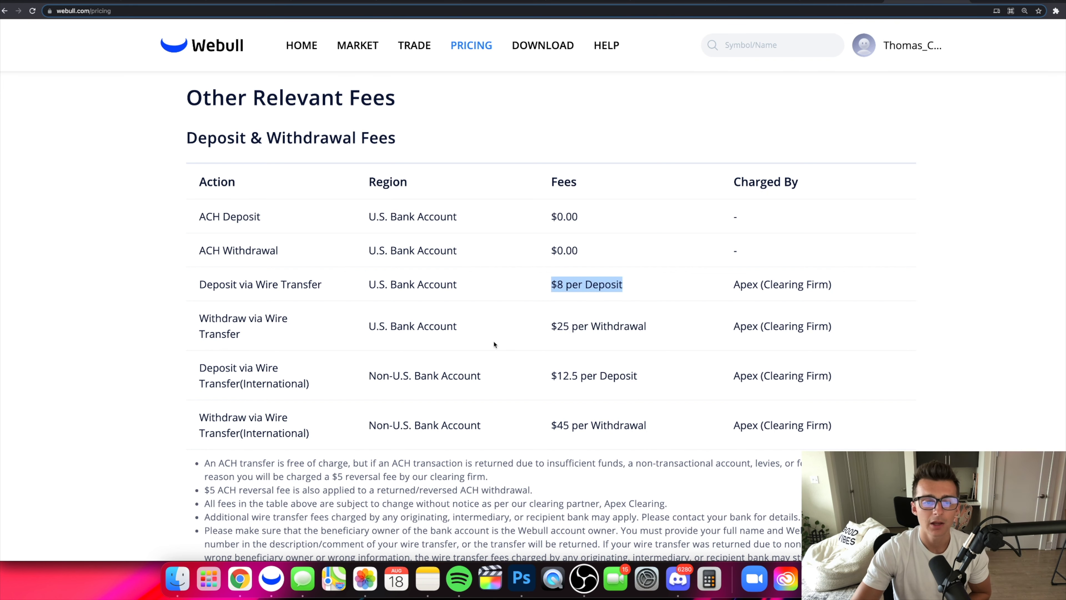
pyautogui.scroll(-1, 494, 344)
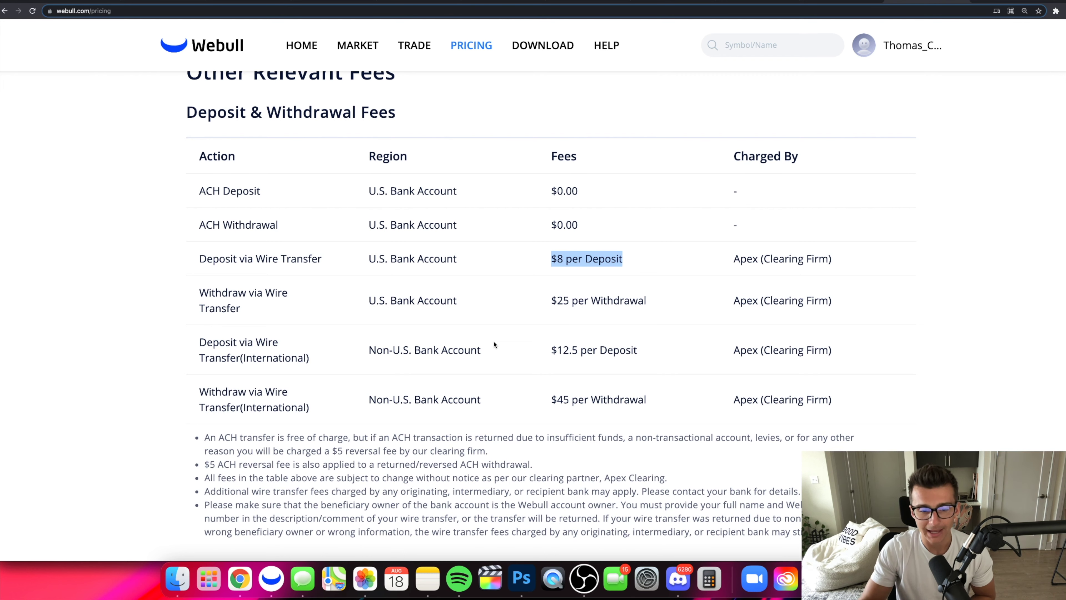
pyautogui.scroll(-10, 494, 344)
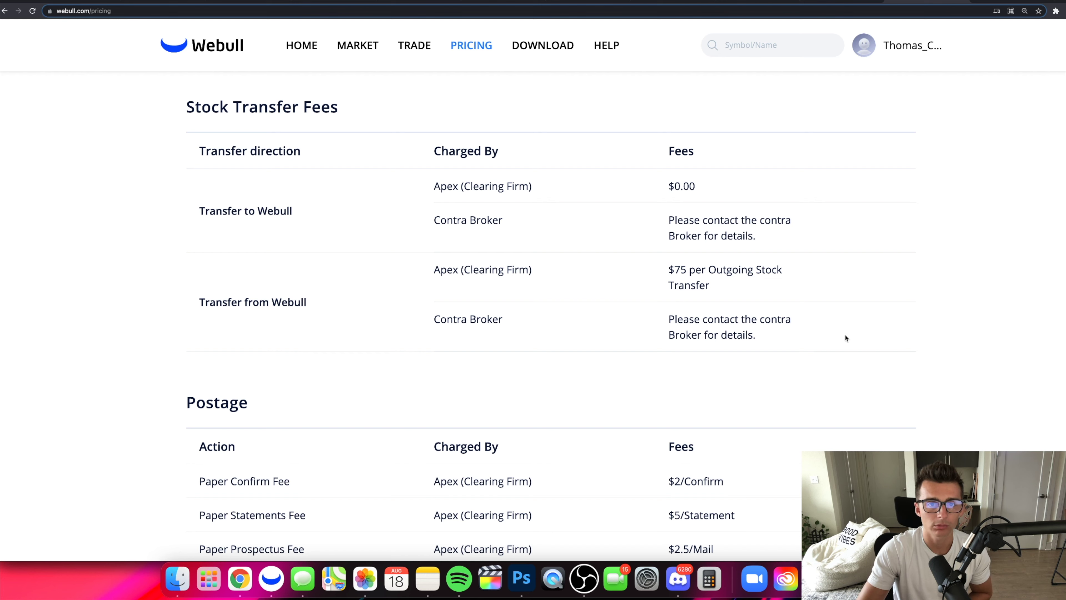
pyautogui.scroll(-6, 834, 313)
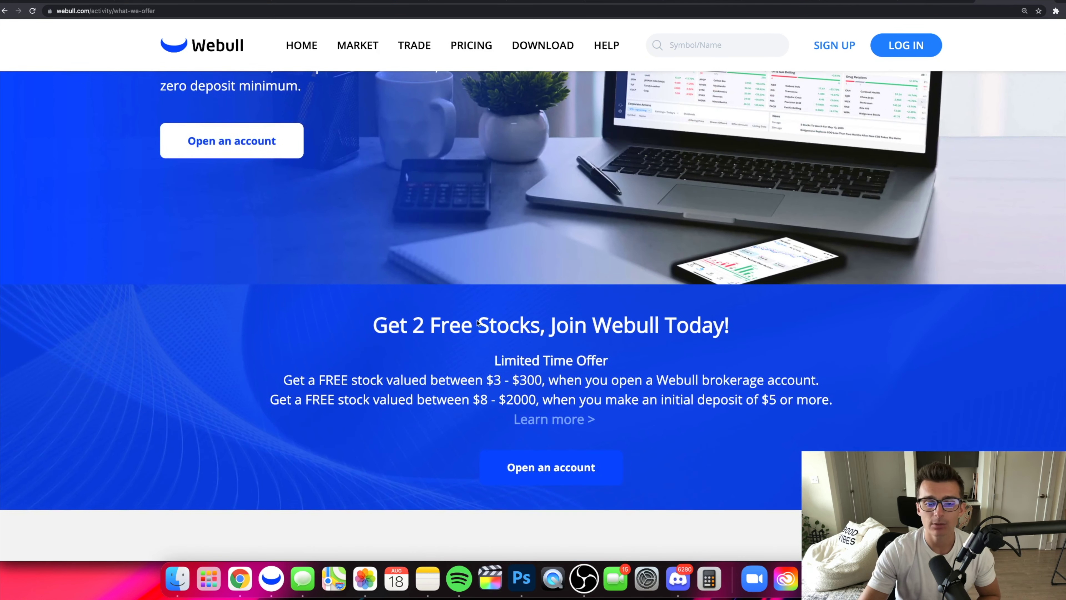
# Review the free stocks offer, highlighting its heading, the $3 - $300 range, the $5 or more deposit condition and the $8 - $2000 range.
pyautogui.scroll(-3, 435, 279)
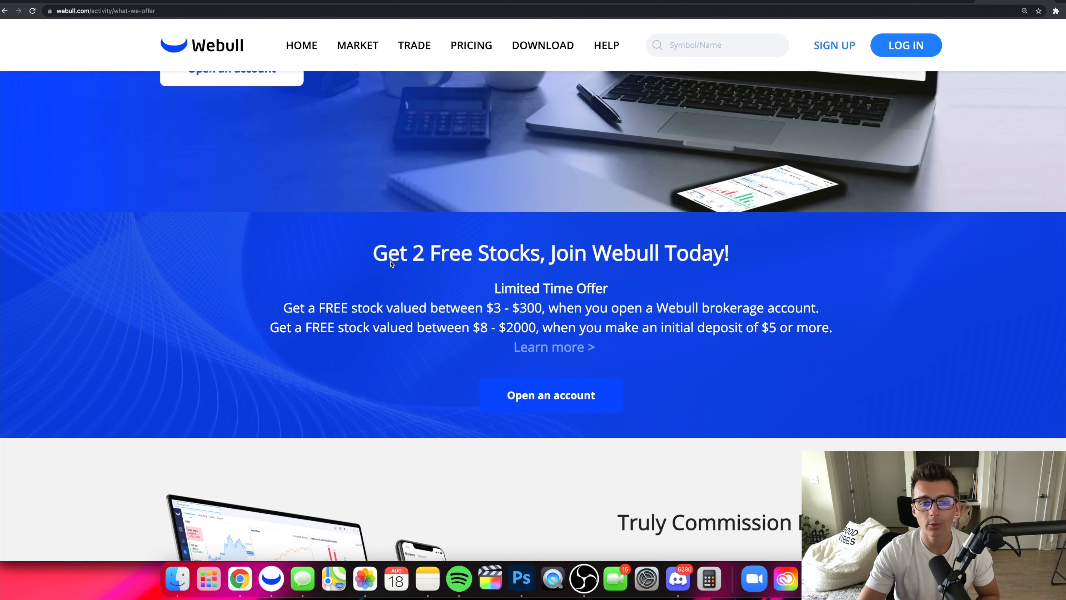
pyautogui.moveTo(380, 259); pyautogui.dragTo(742, 271)
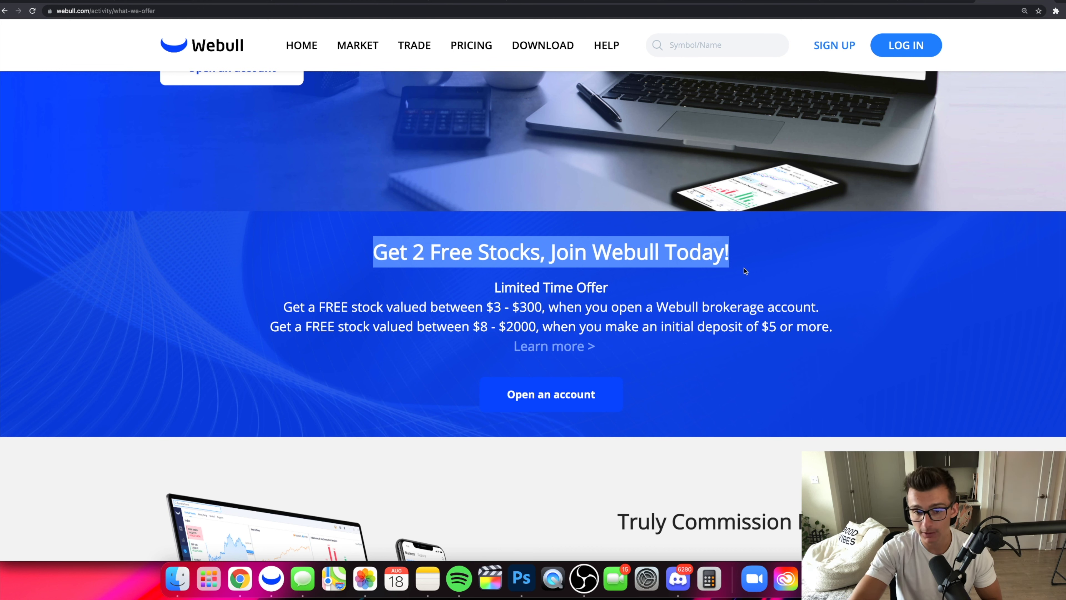
pyautogui.click(496, 309)
pyautogui.moveTo(494, 309); pyautogui.dragTo(532, 311)
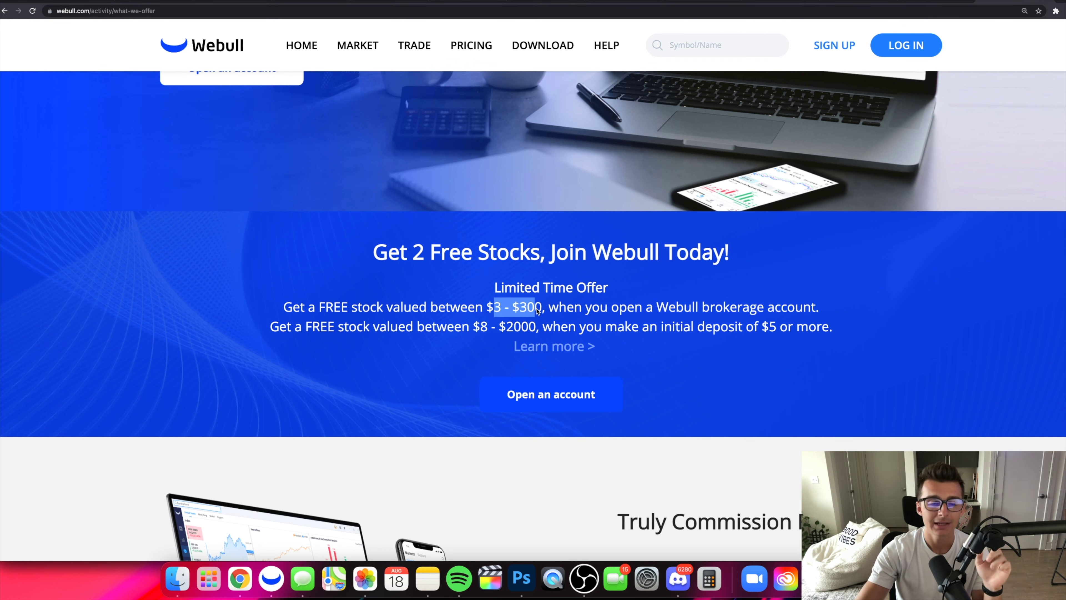
pyautogui.moveTo(761, 329); pyautogui.dragTo(838, 332)
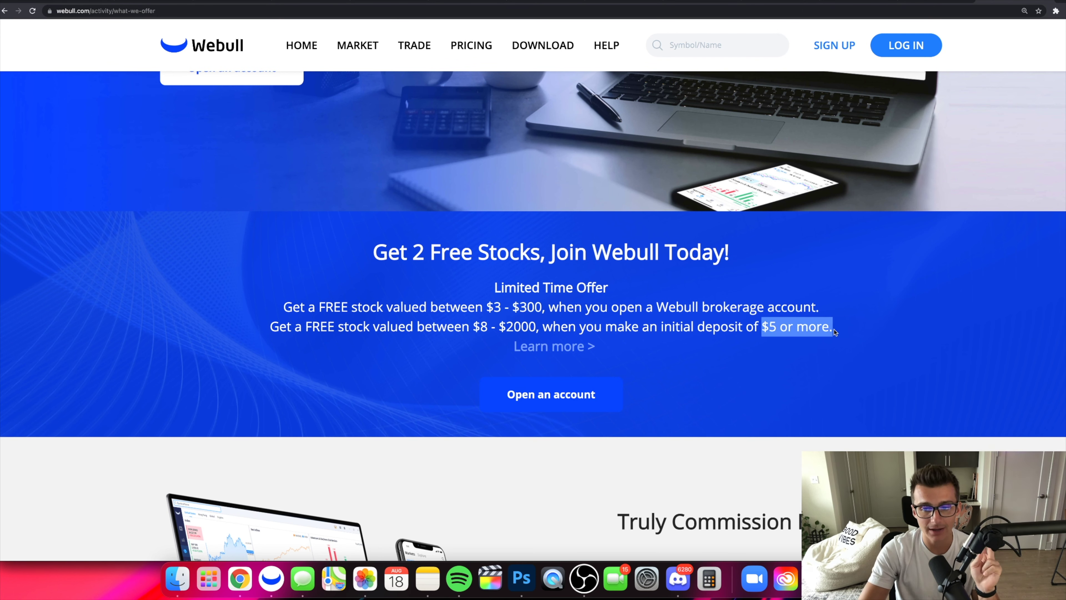
pyautogui.click(475, 329)
pyautogui.moveTo(474, 328); pyautogui.dragTo(542, 330)
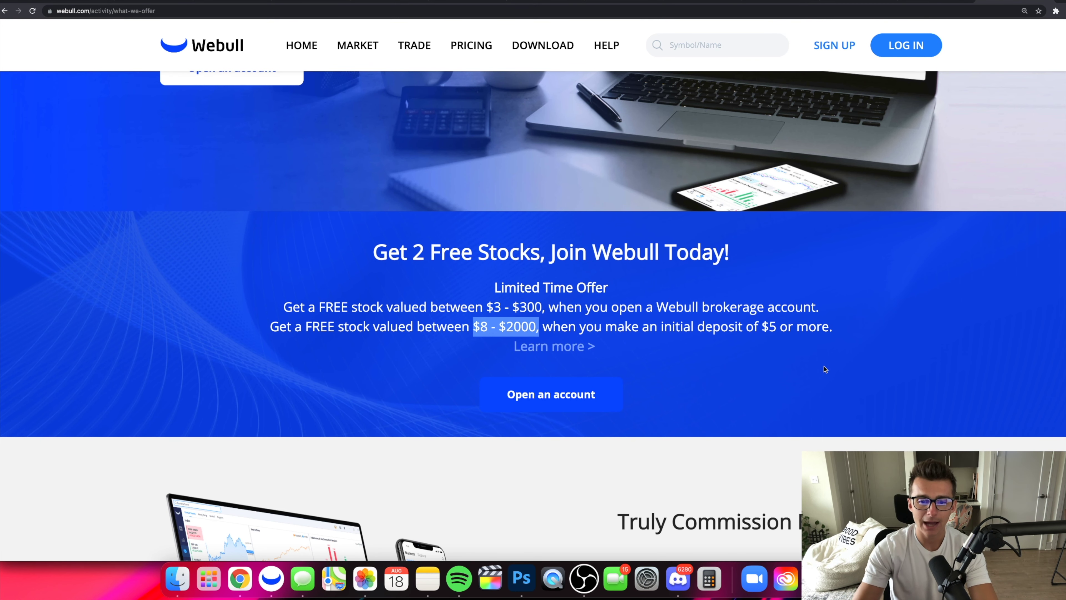
# Open the Download page of the Webull website.
pyautogui.scroll(1, 540, 395)
pyautogui.scroll(6, 541, 395)
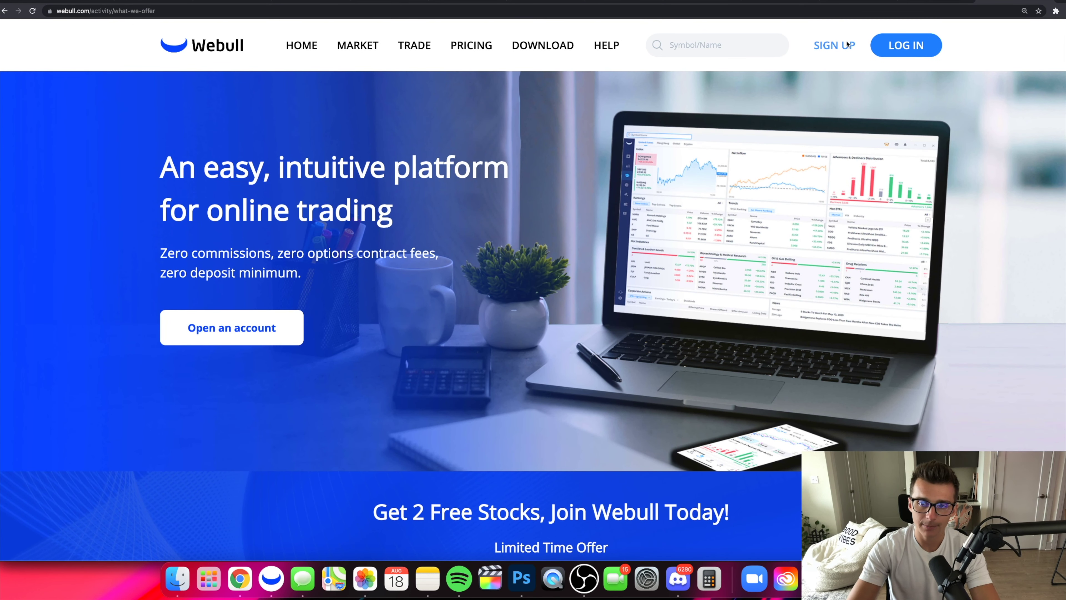
pyautogui.click(547, 47)
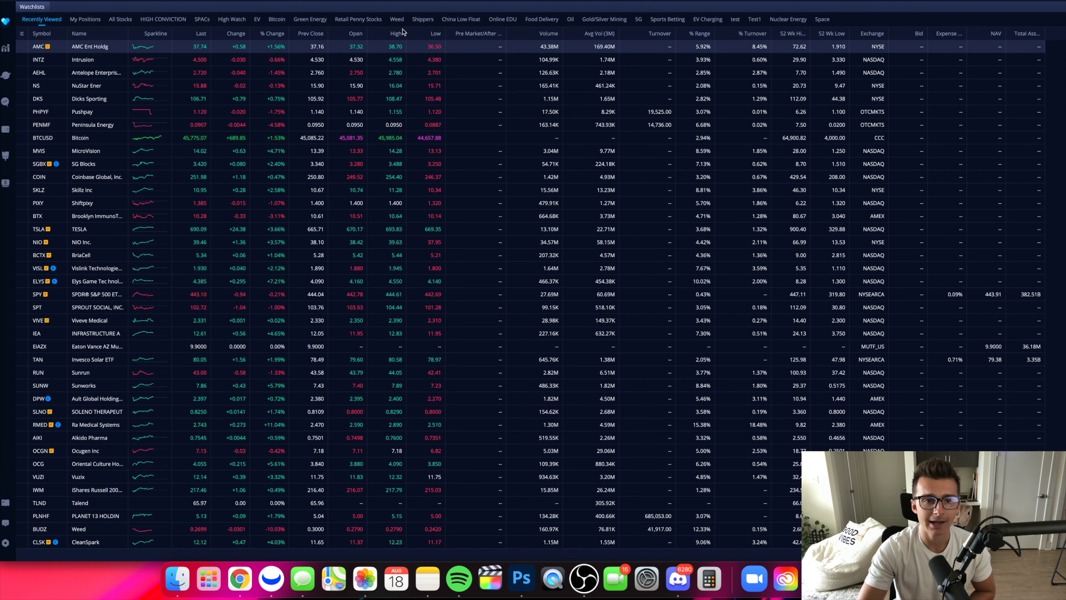
# In the Webull desktop app, browse the EV, Bitcoin, Green Energy, Retail Penny Stocks, China Low Float, Online EDU and Space watchlists.
pyautogui.click(256, 19)
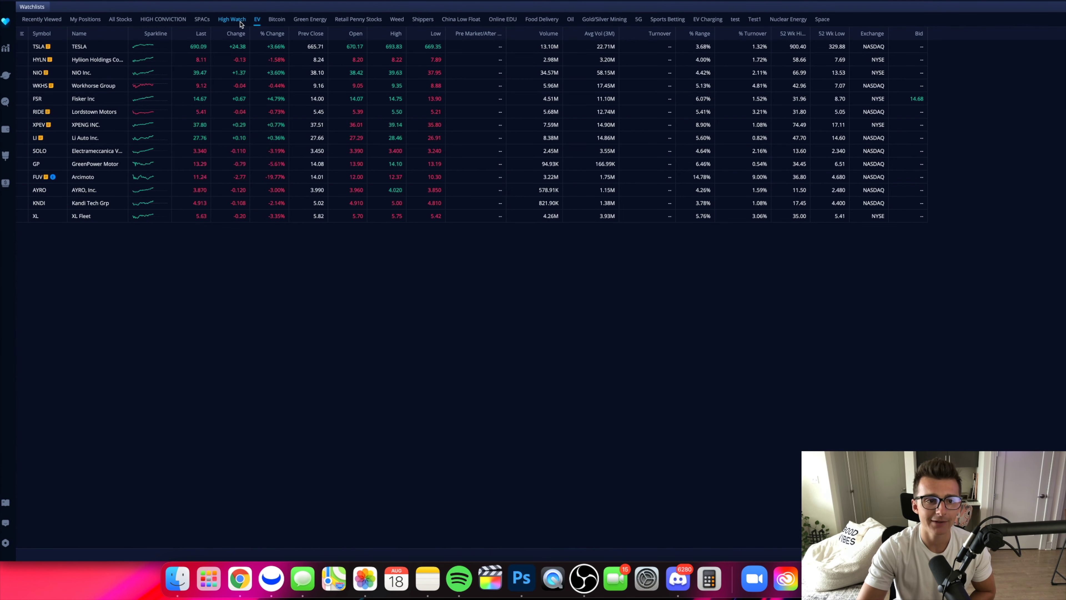
pyautogui.click(277, 20)
pyautogui.click(320, 20)
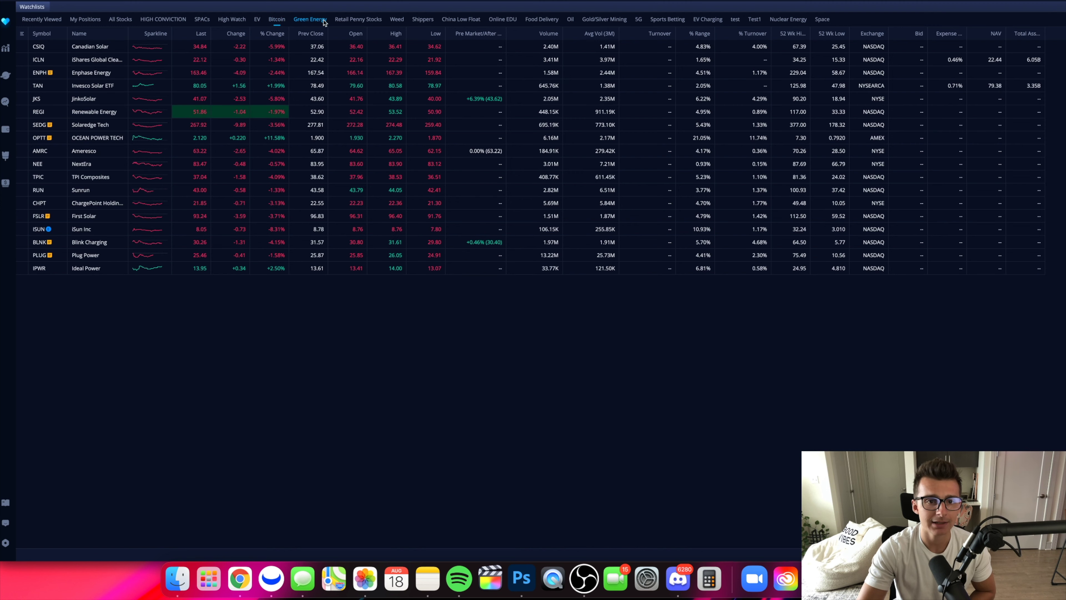
pyautogui.click(381, 21)
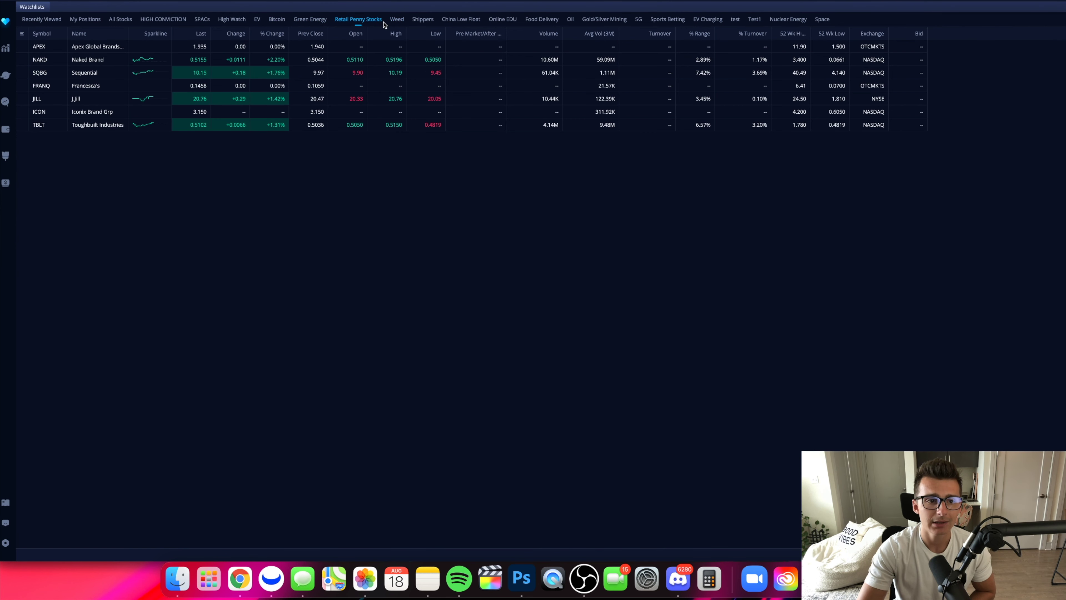
pyautogui.click(450, 21)
pyautogui.click(502, 21)
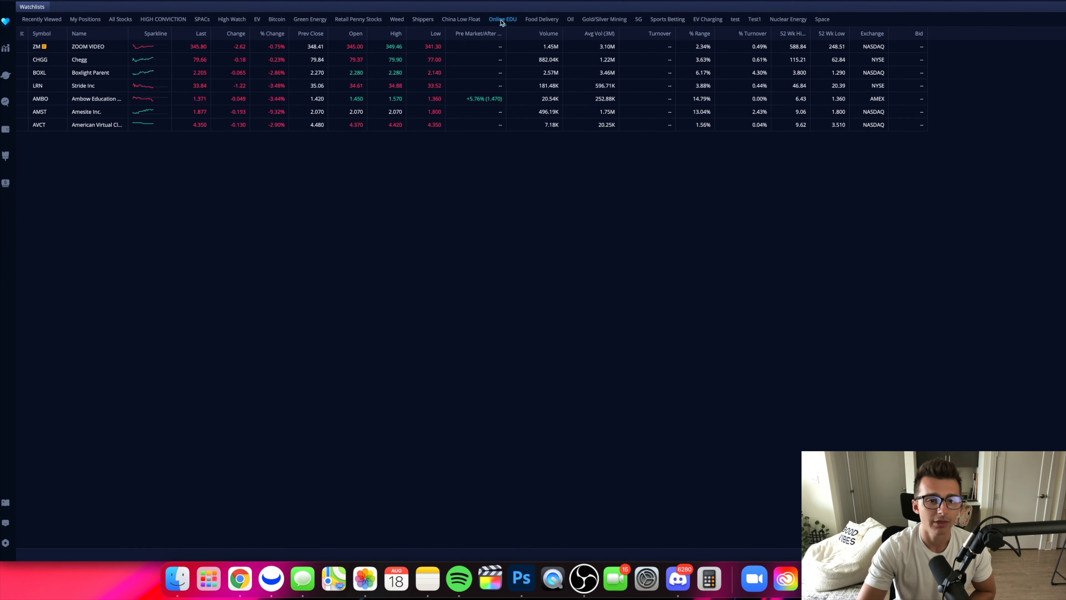
pyautogui.click(819, 19)
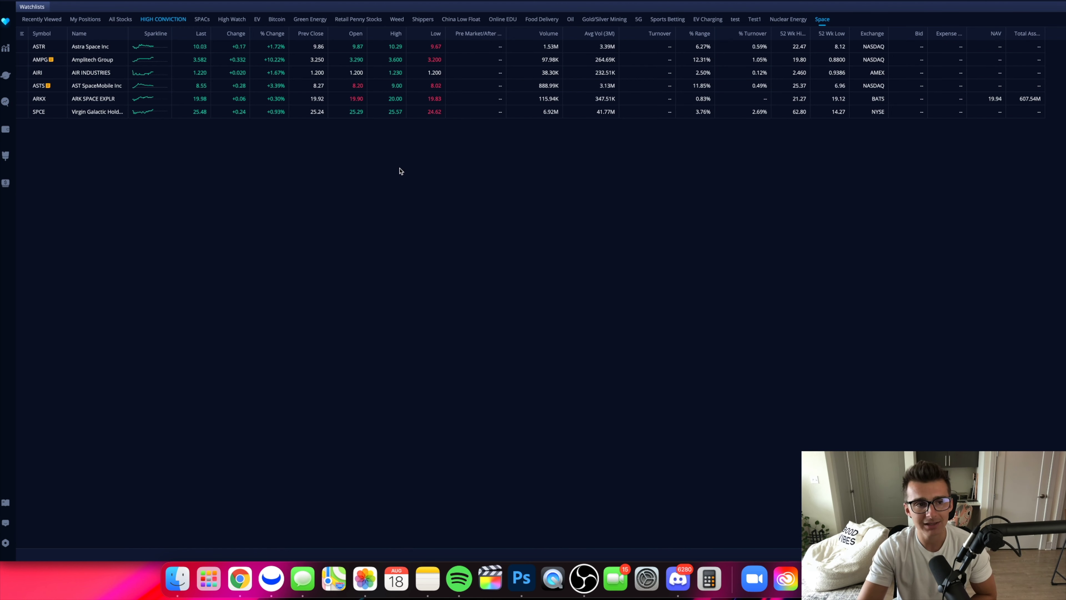
pyautogui.click(22, 35)
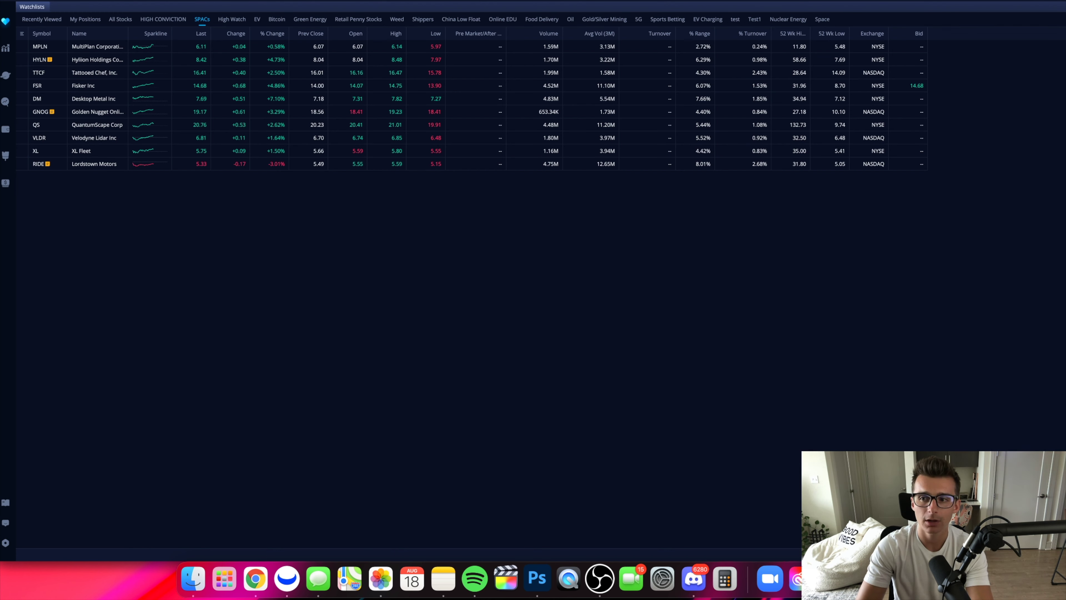
# Try the Simplified display mode on the SPACs watchlist and set the display mode back to Complete.
pyautogui.click(1021, 7)
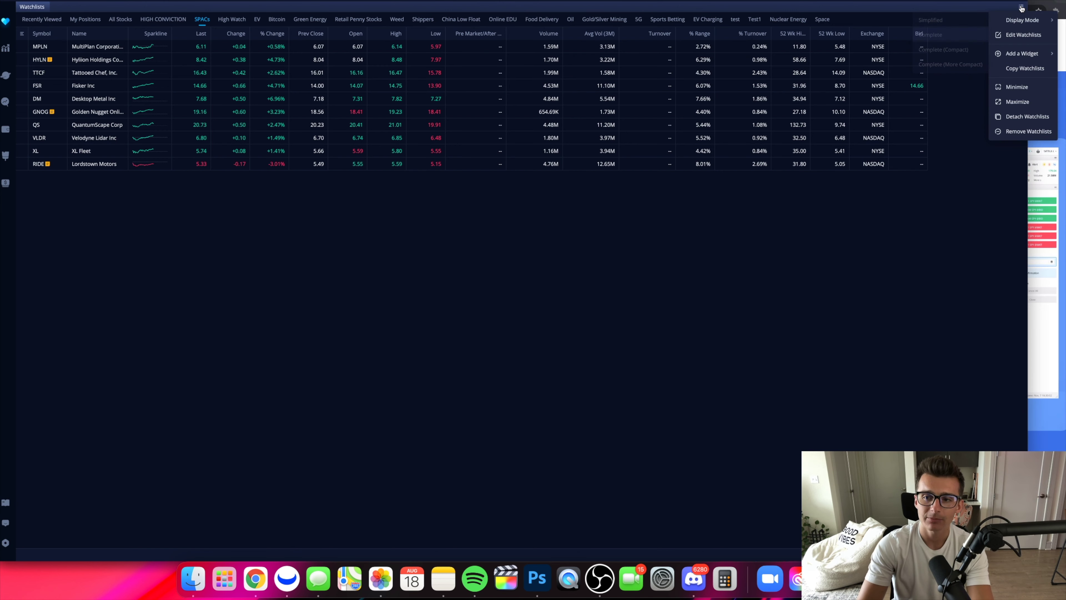
pyautogui.moveTo(1020, 18)
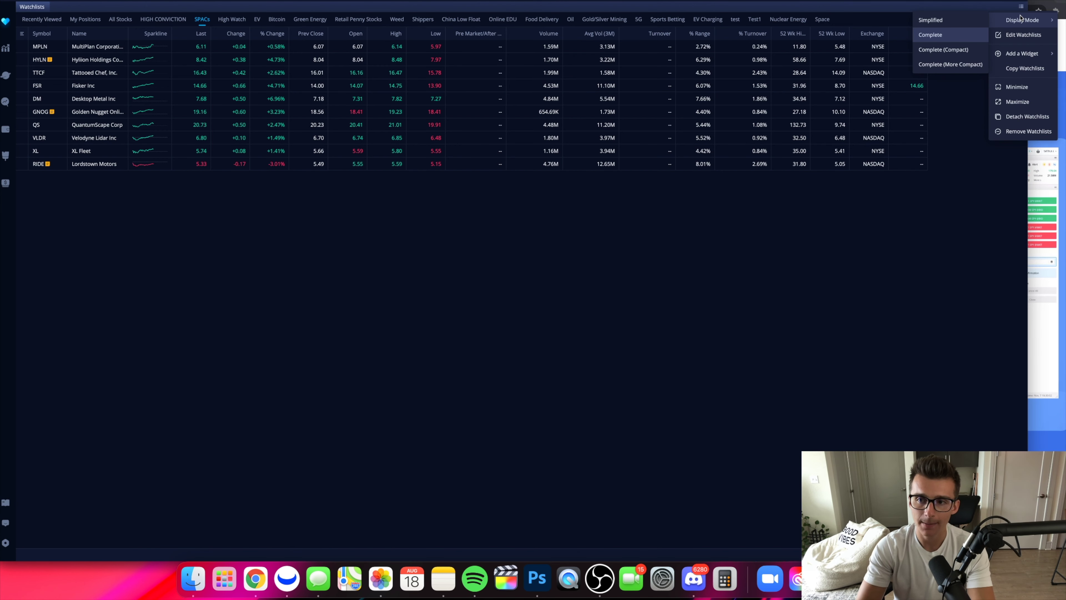
pyautogui.click(965, 26)
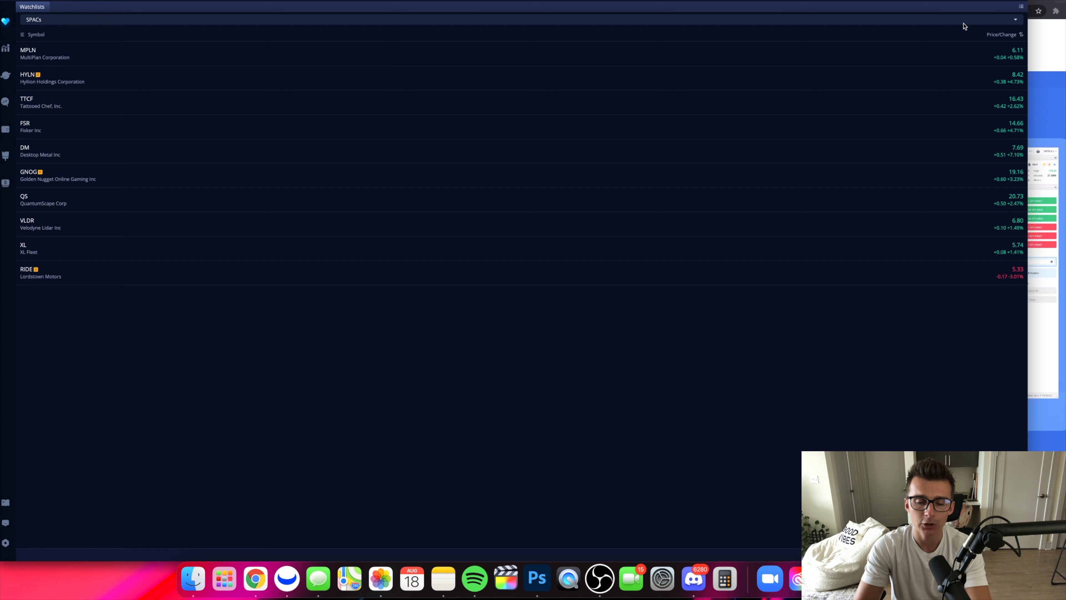
pyautogui.click(1021, 7)
pyautogui.moveTo(1025, 27)
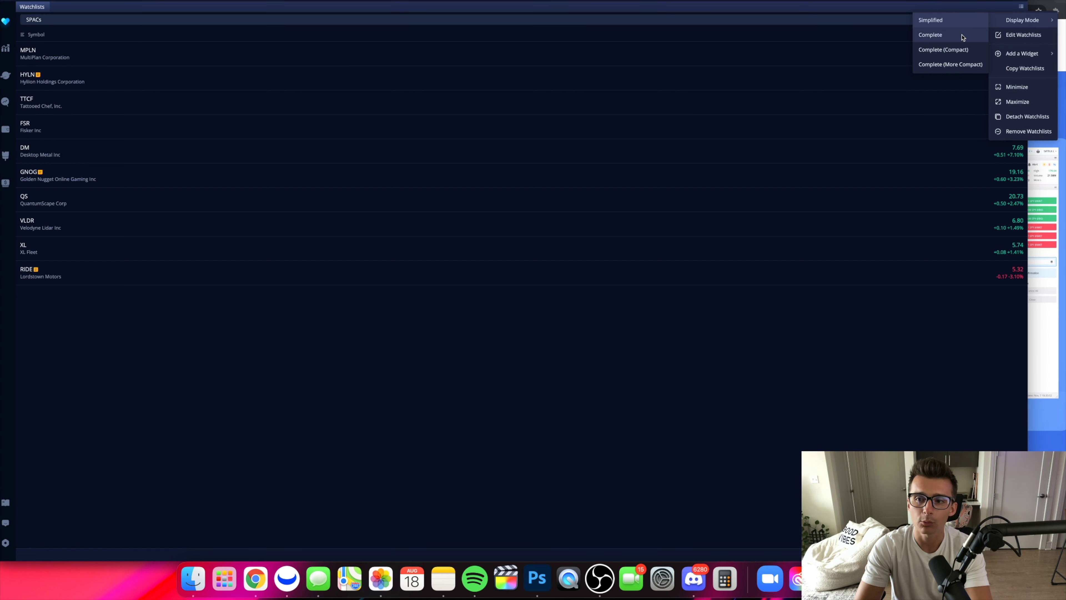
pyautogui.click(931, 35)
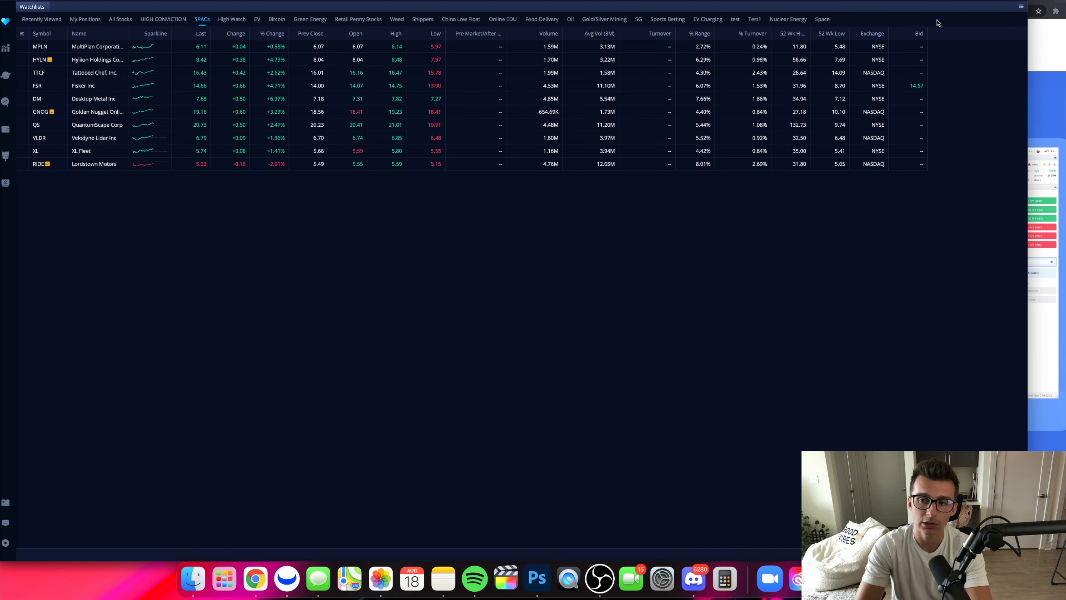
# Open the watchlist editor, look through the symbols in the EV watchlist and select Fisker Inc.
pyautogui.click(1022, 7)
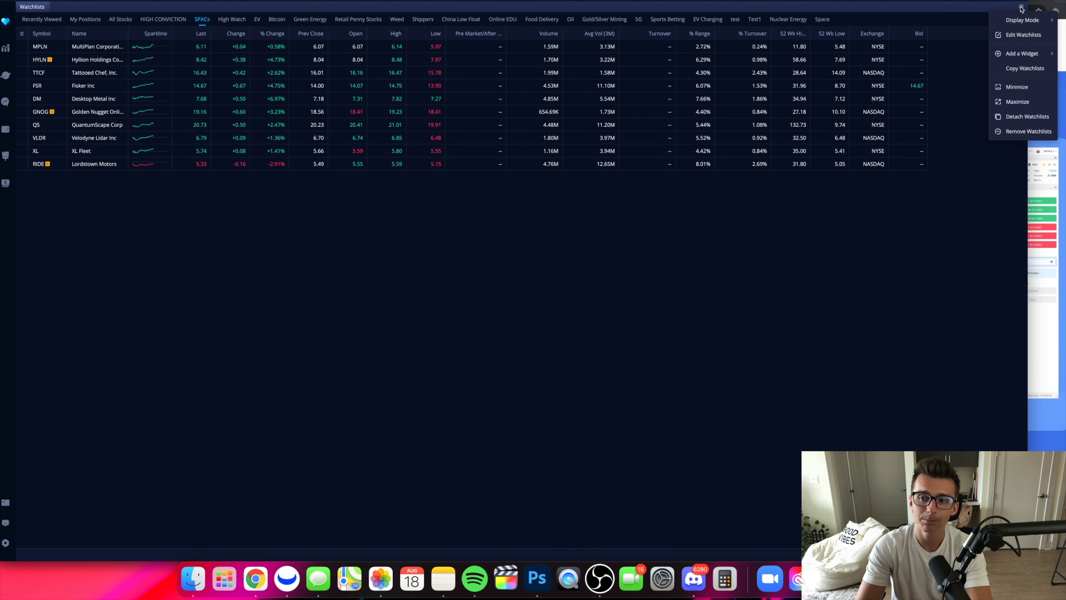
pyautogui.click(1018, 37)
pyautogui.moveTo(576, 161); pyautogui.dragTo(570, 215)
pyautogui.click(378, 319)
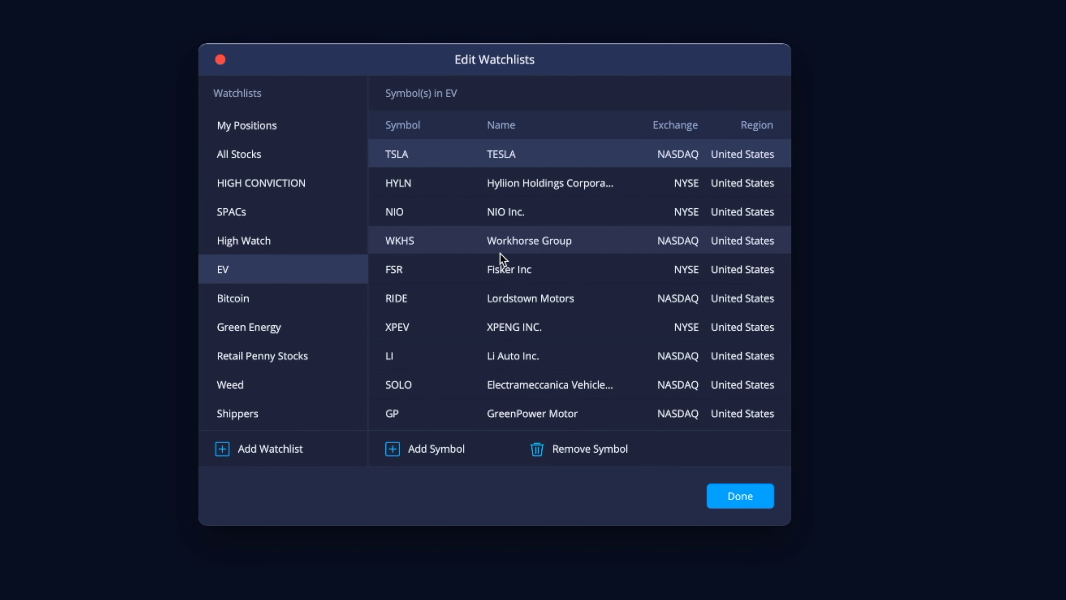
pyautogui.scroll(-3, 713, 216)
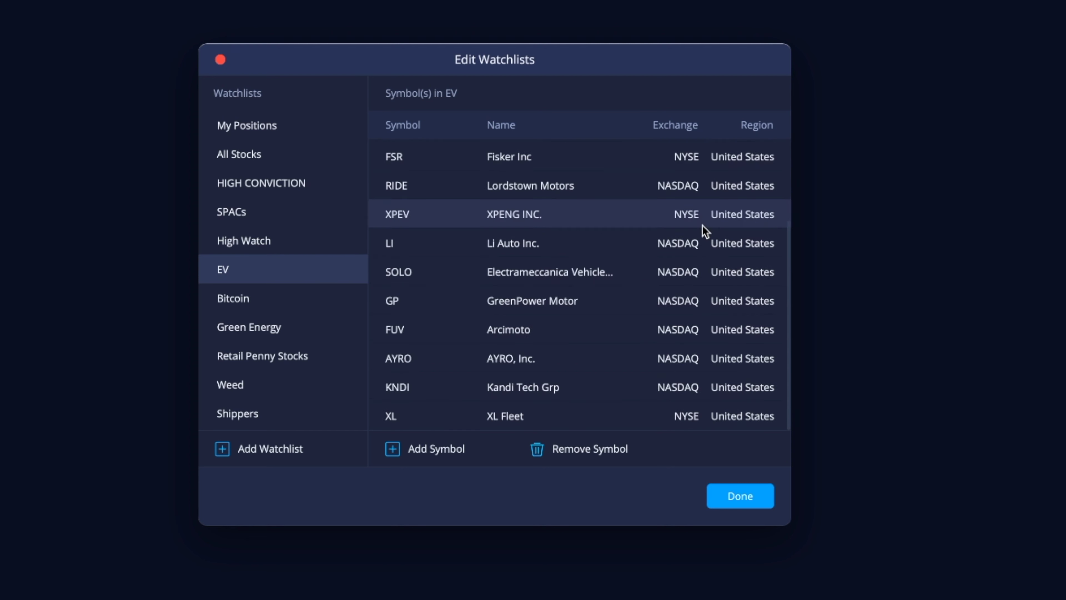
pyautogui.scroll(3, 702, 227)
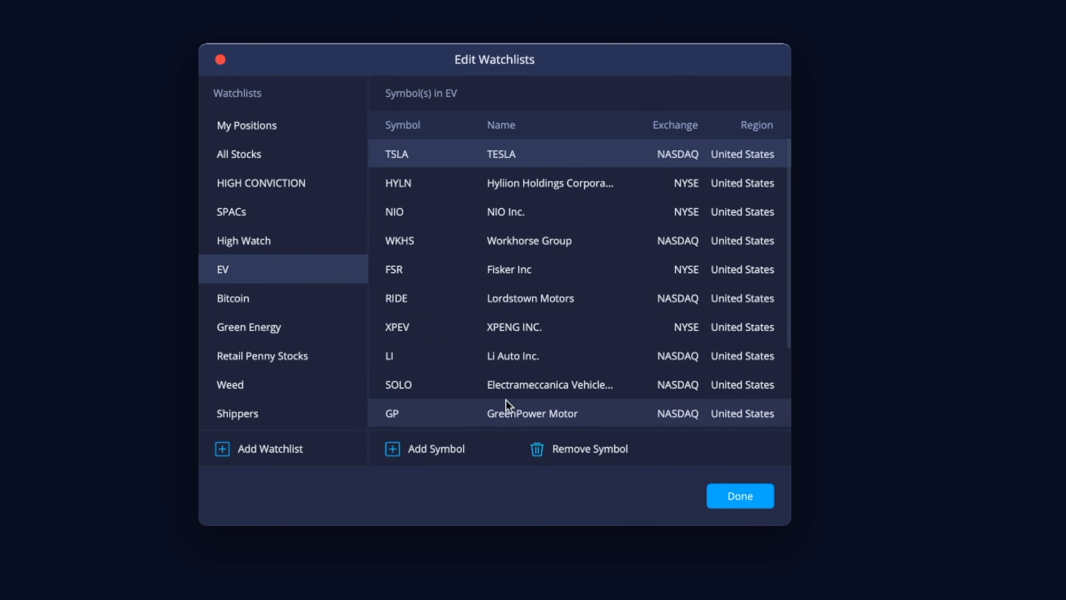
pyautogui.click(566, 265)
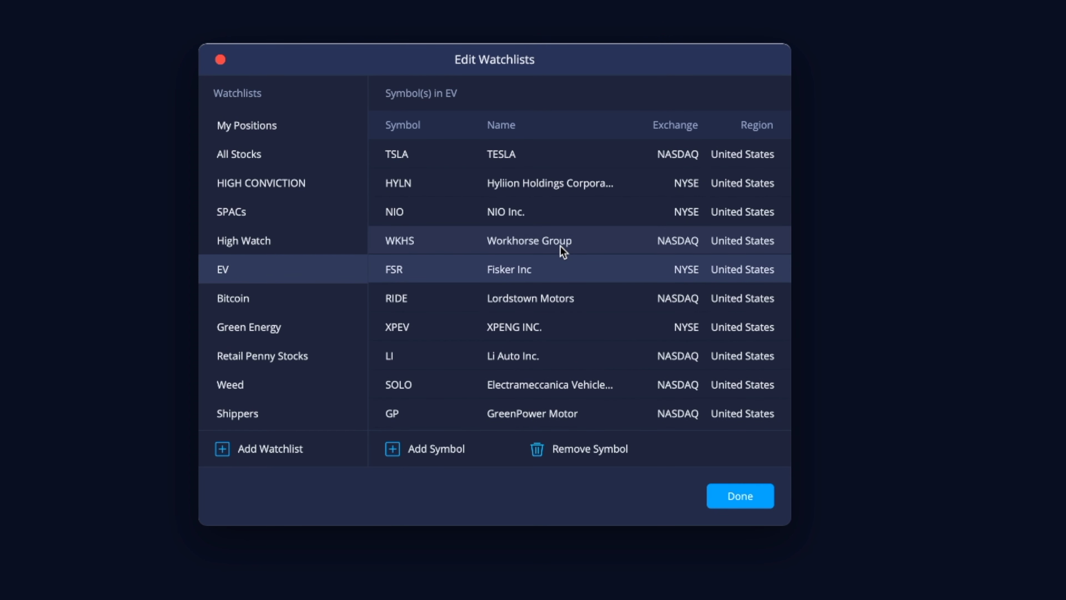
# Add a new watchlist named Test5.
pyautogui.scroll(-10, 296, 336)
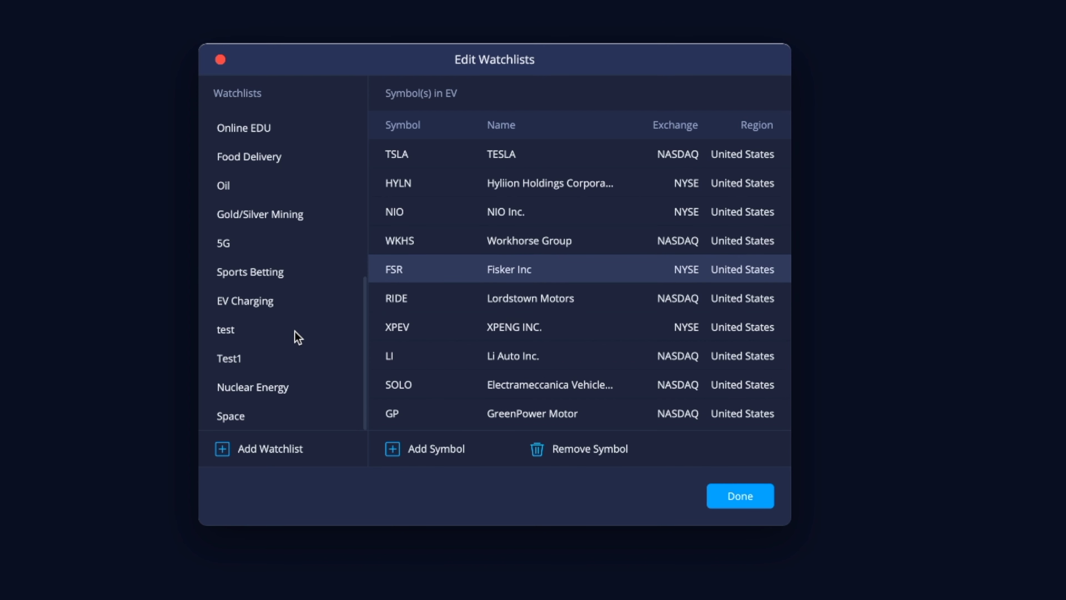
pyautogui.click(254, 448)
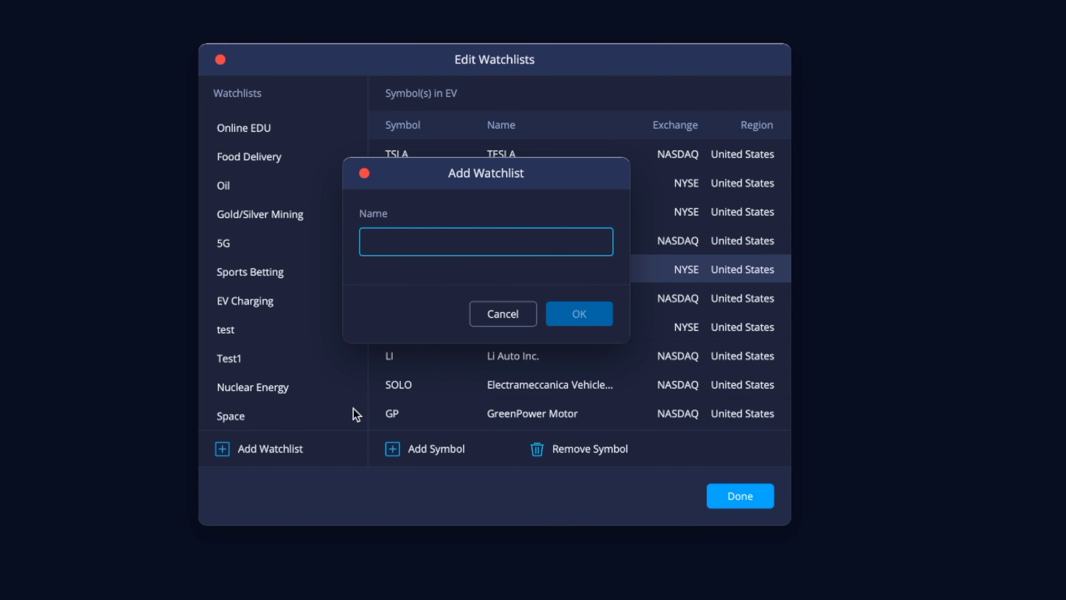
pyautogui.write('Test5')
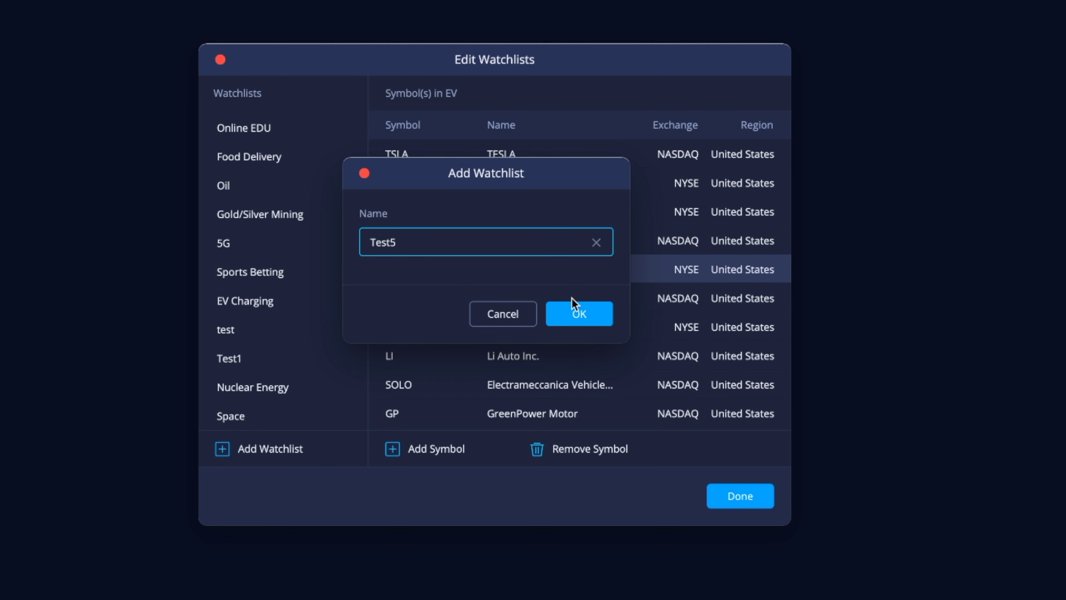
pyautogui.click(573, 313)
# Add the Apple symbol AAPL to the Test5 watchlist.
pyautogui.scroll(-1, 349, 353)
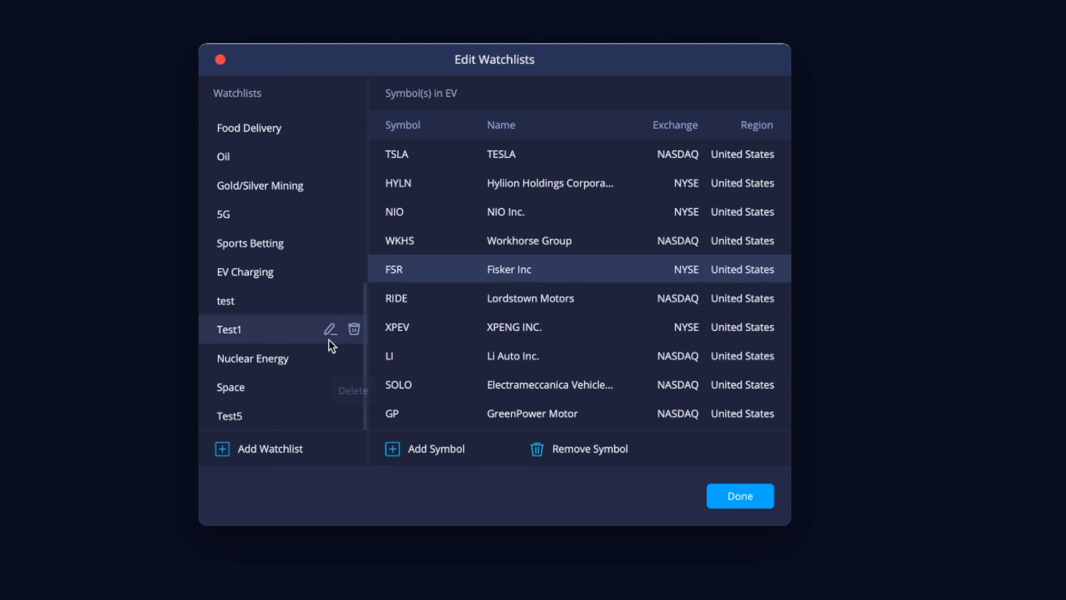
pyautogui.click(238, 417)
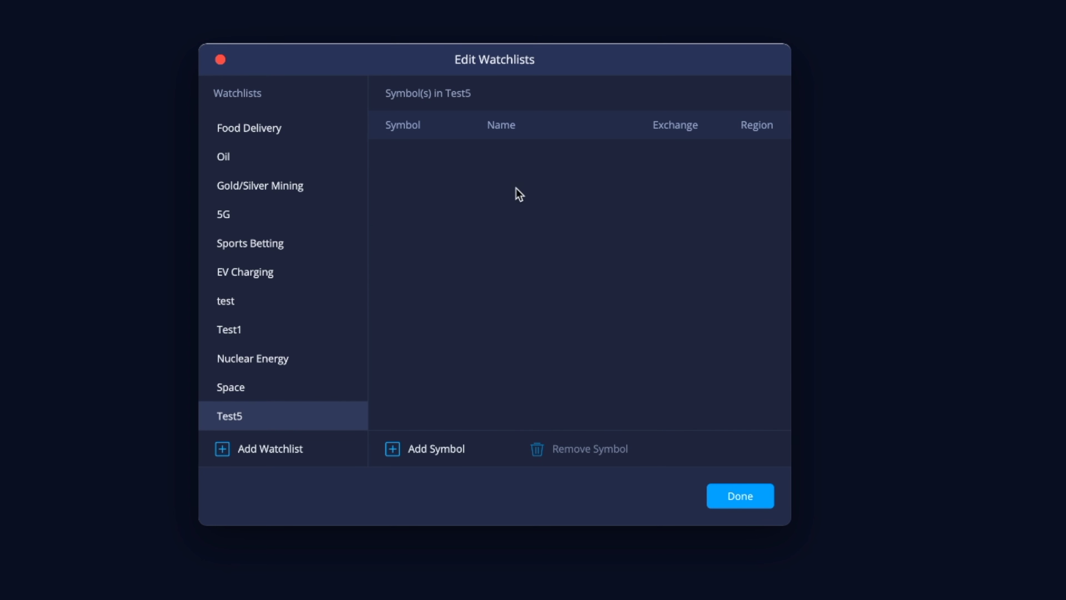
pyautogui.click(442, 437)
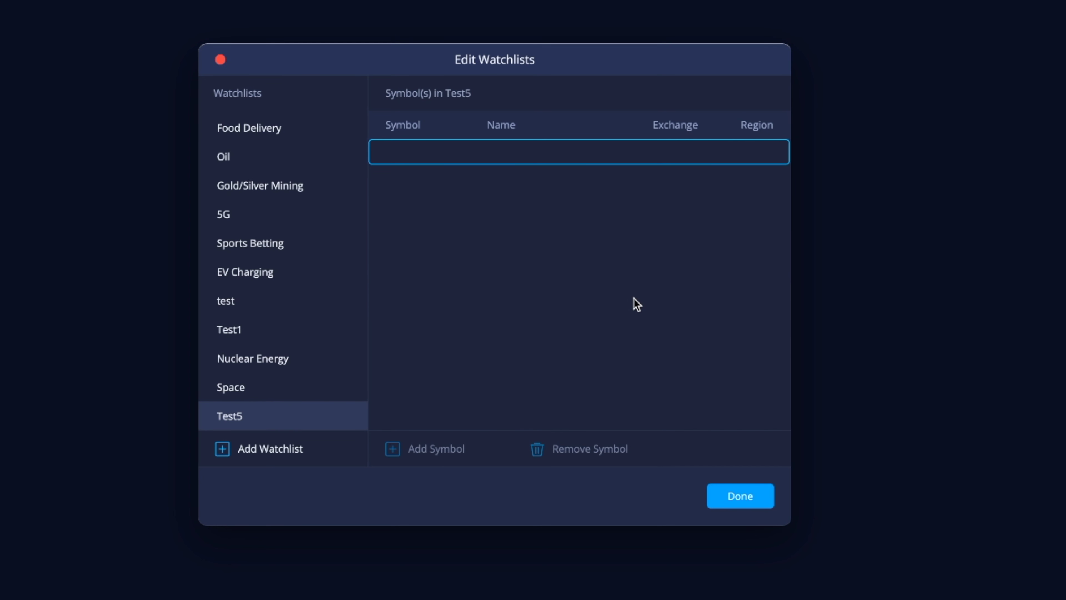
pyautogui.write('aapl')
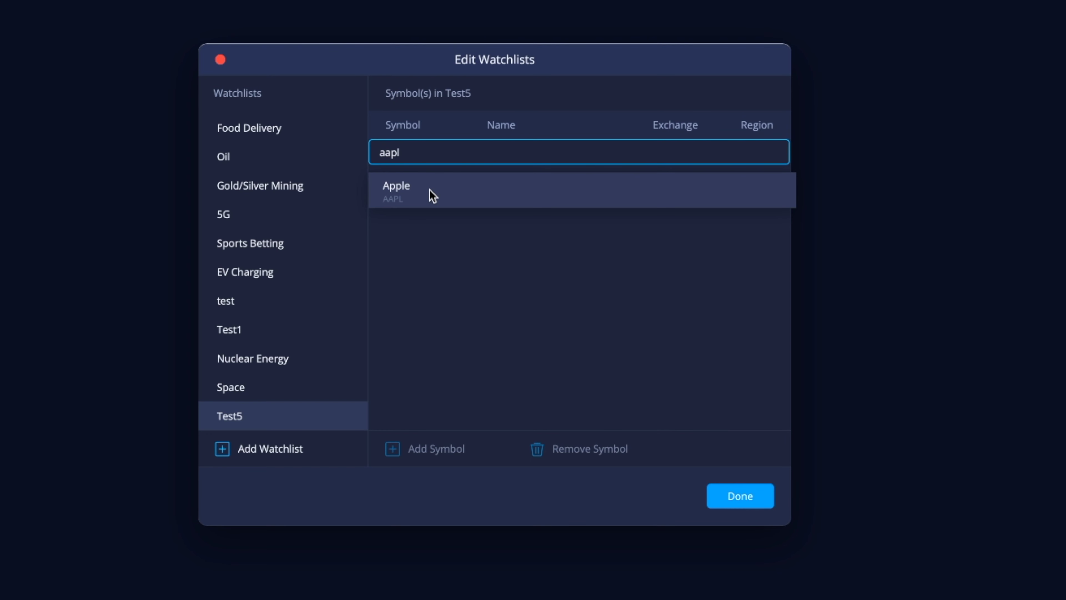
pyautogui.click(407, 196)
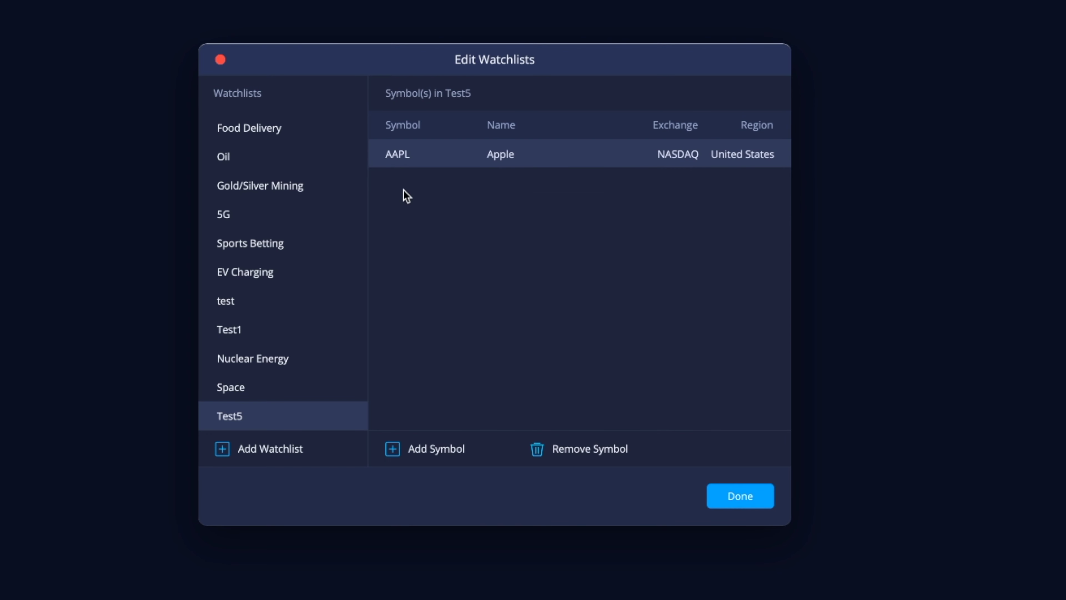
# Remove the Apple symbol AAPL from the Test5 watchlist.
pyautogui.click(450, 452)
pyautogui.click(493, 271)
pyautogui.click(592, 448)
# Delete the Test5 watchlist and close the watchlist editor.
pyautogui.moveTo(329, 425)
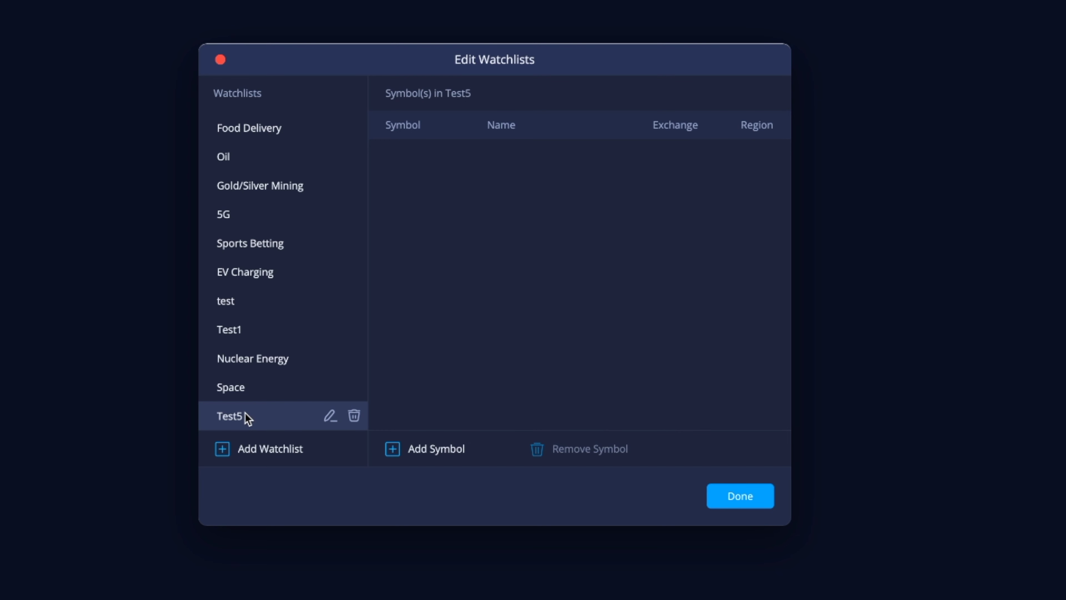
pyautogui.click(329, 417)
pyautogui.press('Escape')
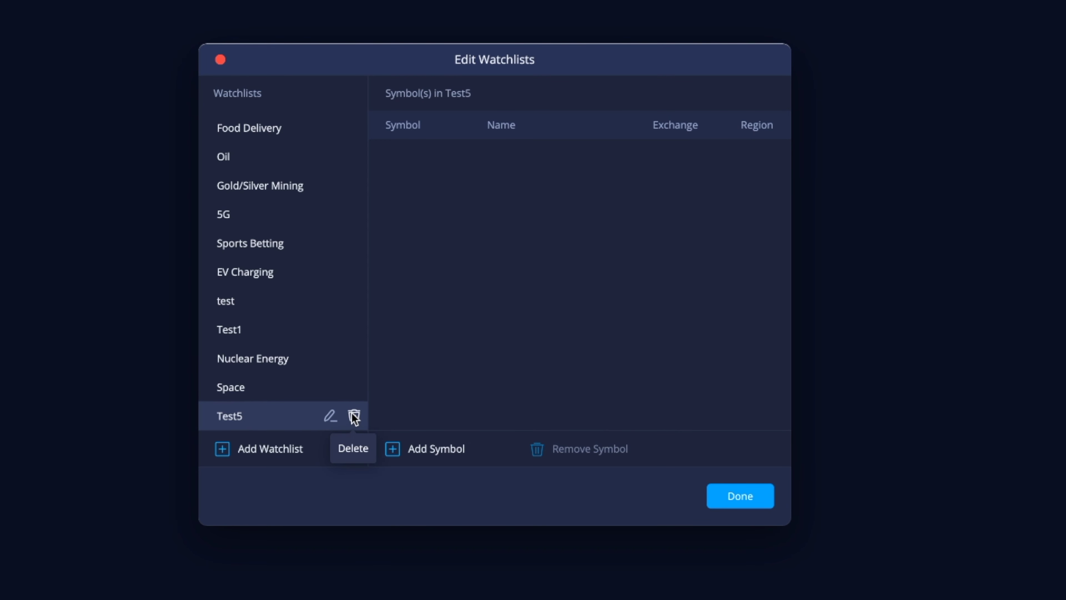
pyautogui.click(354, 416)
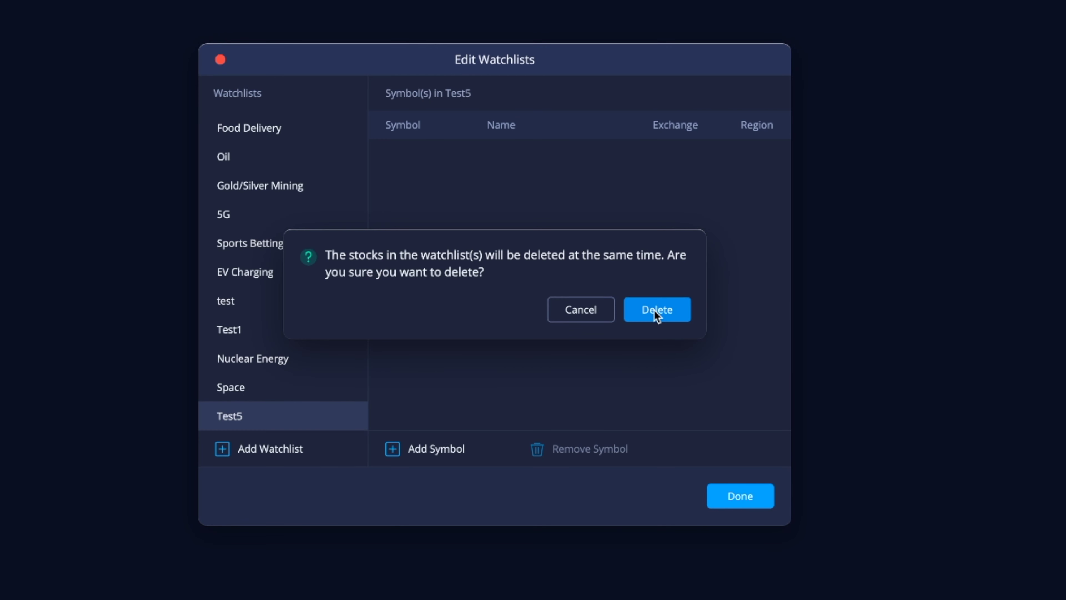
pyautogui.click(655, 311)
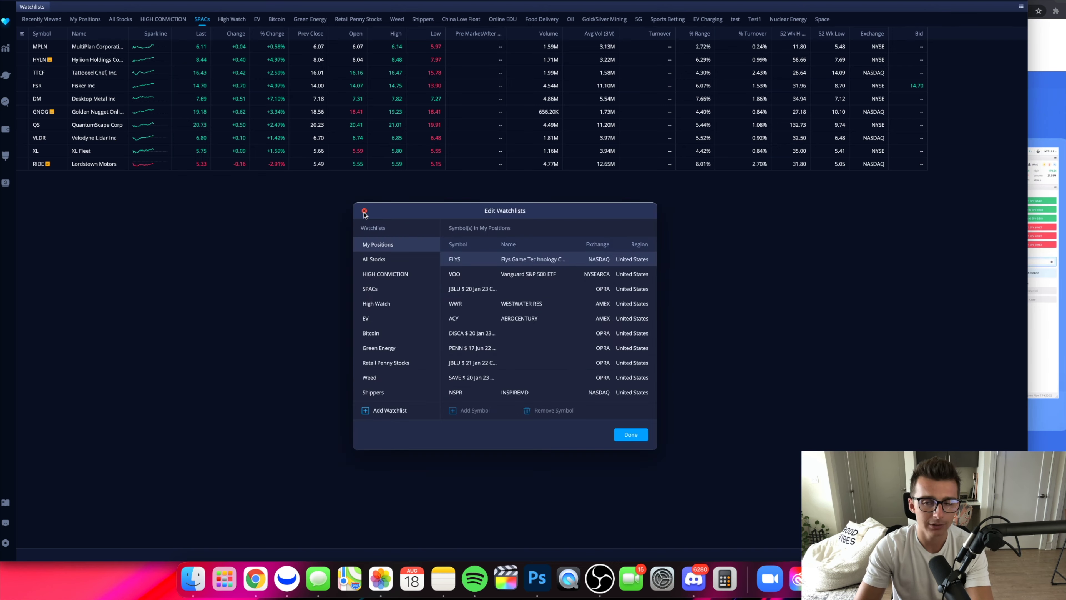
pyautogui.click(220, 60)
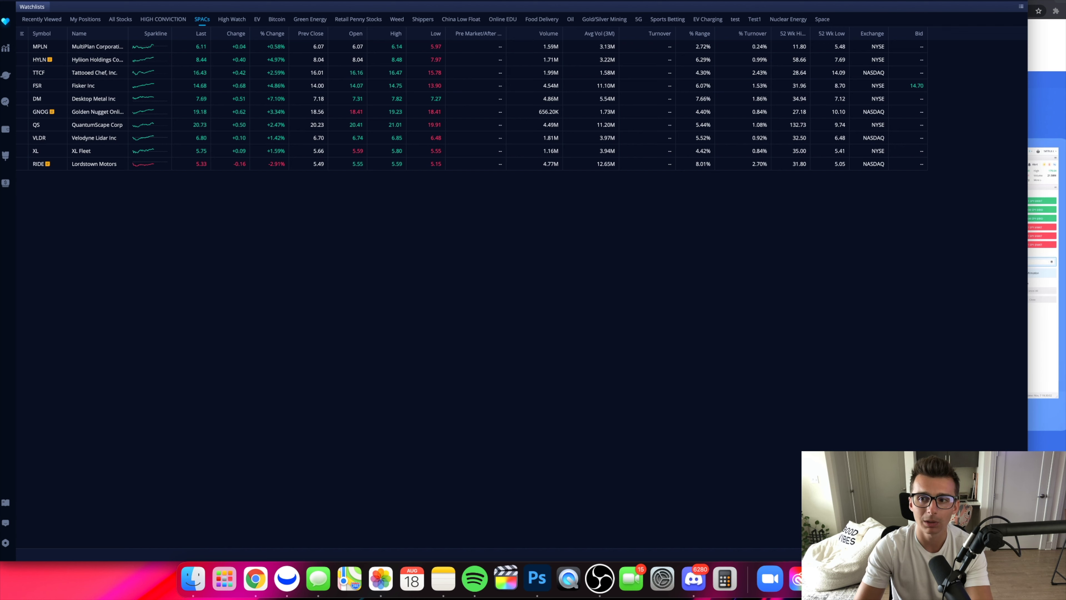
# Maximize the application window, view the stock chart page and return to the watchlists page.
pyautogui.doubleClick(1029, 2)
pyautogui.click(5, 49)
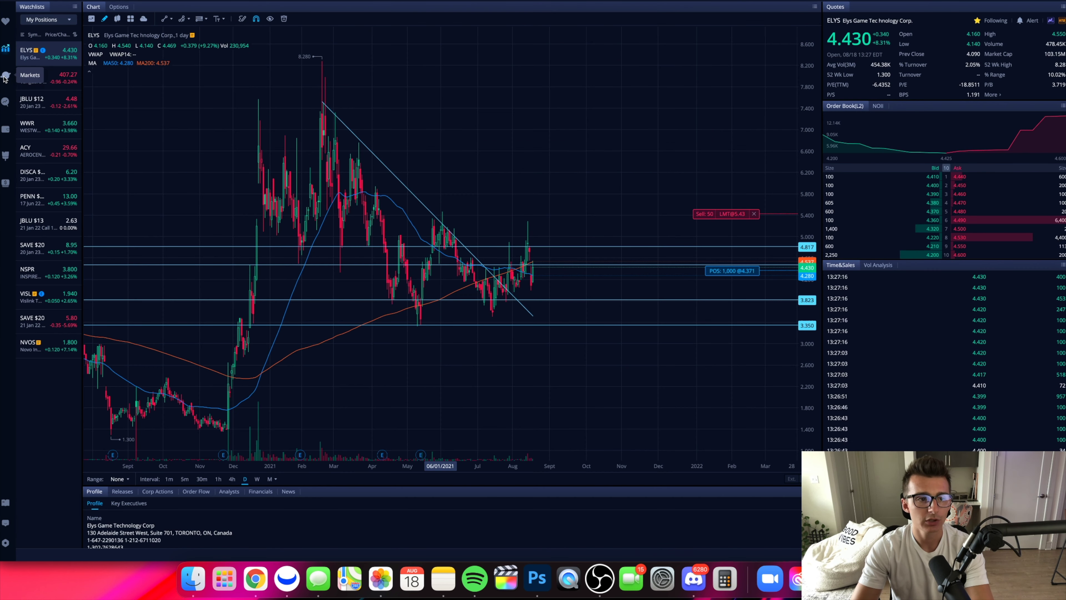
pyautogui.click(5, 21)
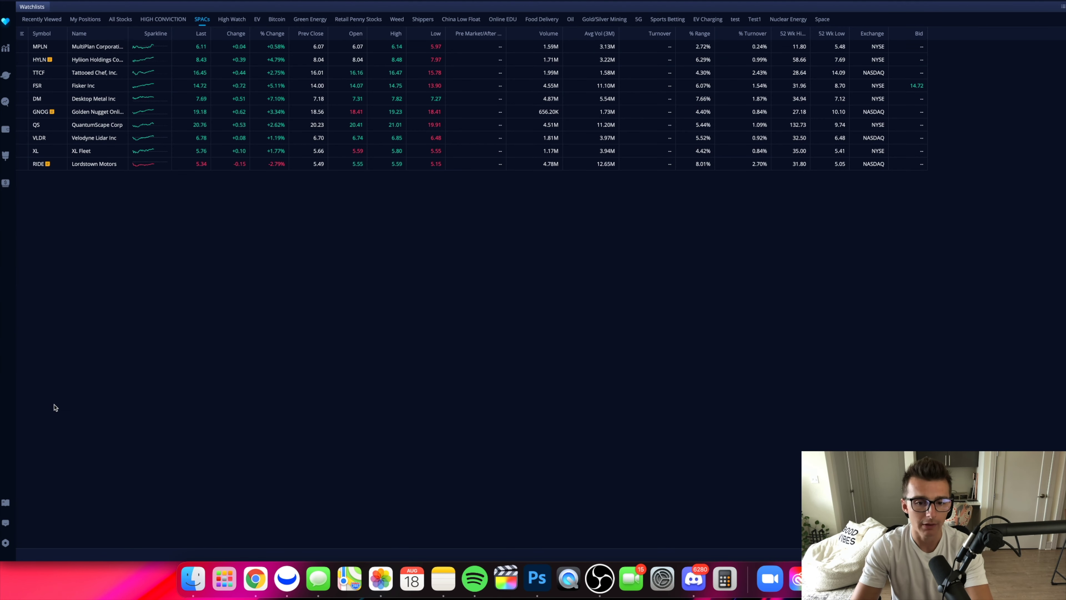
# Open the general settings, try the white theme and set the theme back to dark blue.
pyautogui.click(5, 543)
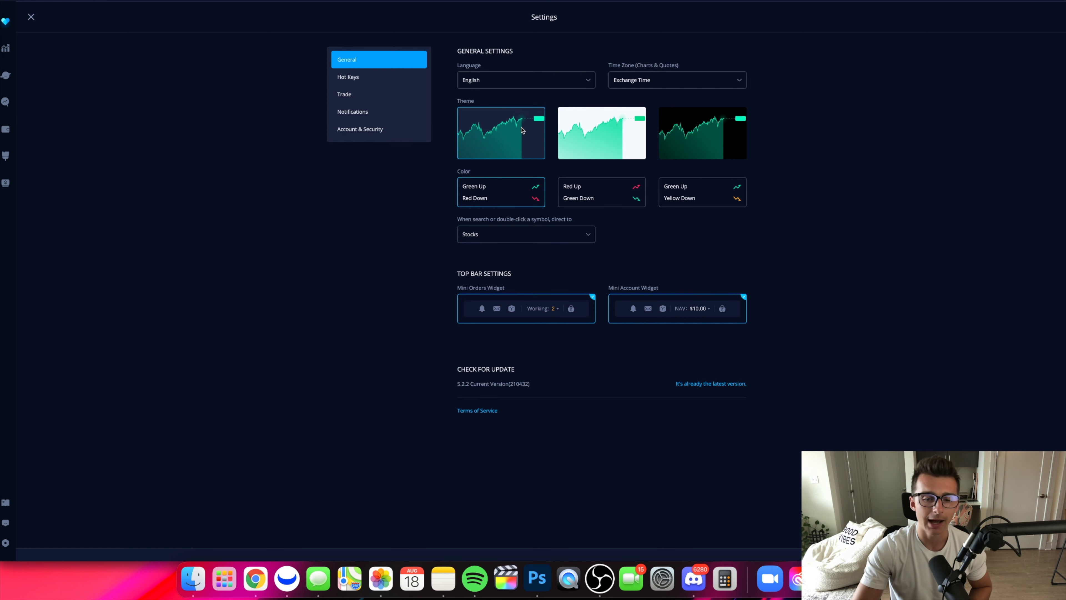
pyautogui.click(607, 132)
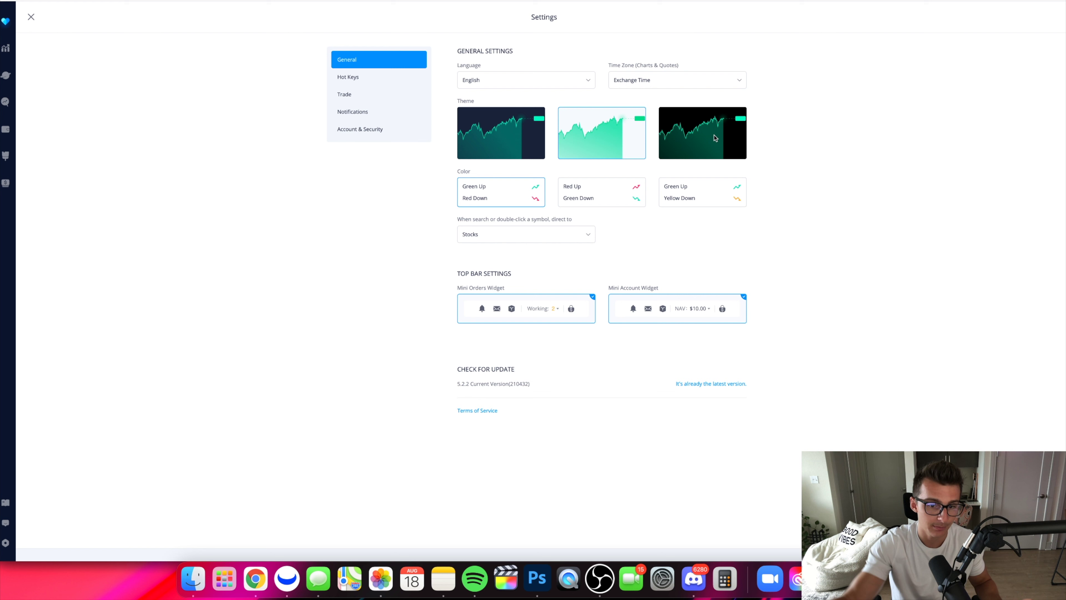
pyautogui.click(506, 132)
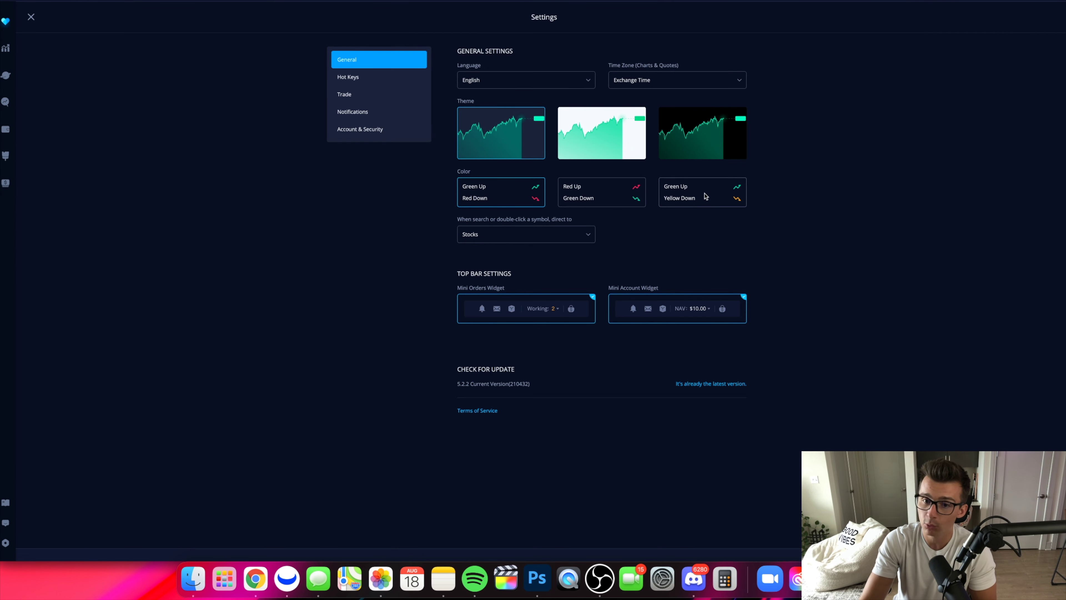
# Look through the layouts available as the destination when searching or double-clicking a symbol, leaving the choice at Stocks.
pyautogui.click(521, 239)
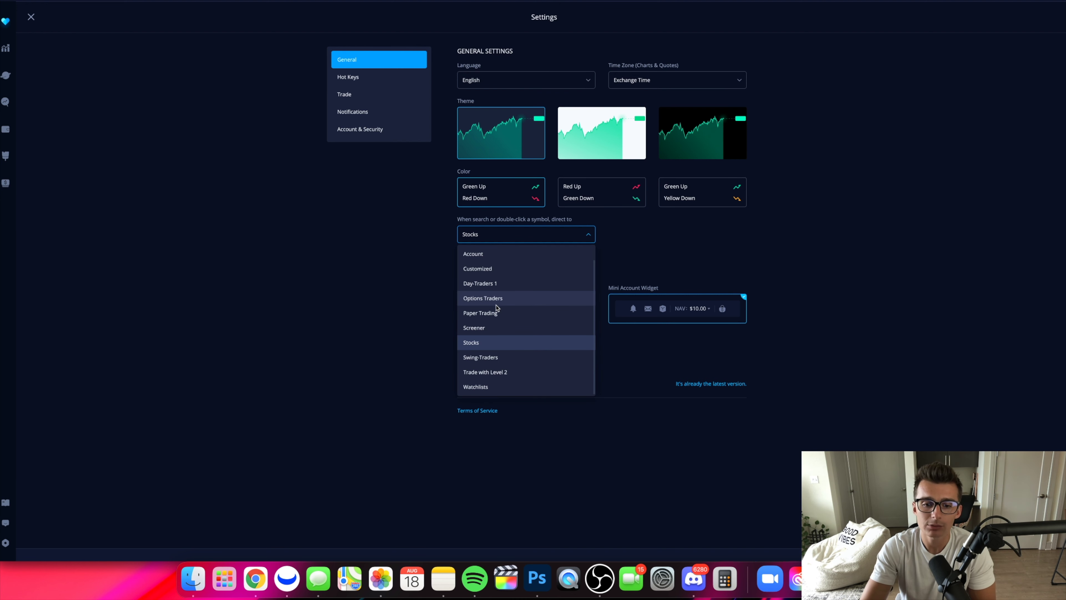
pyautogui.scroll(1, 496, 357)
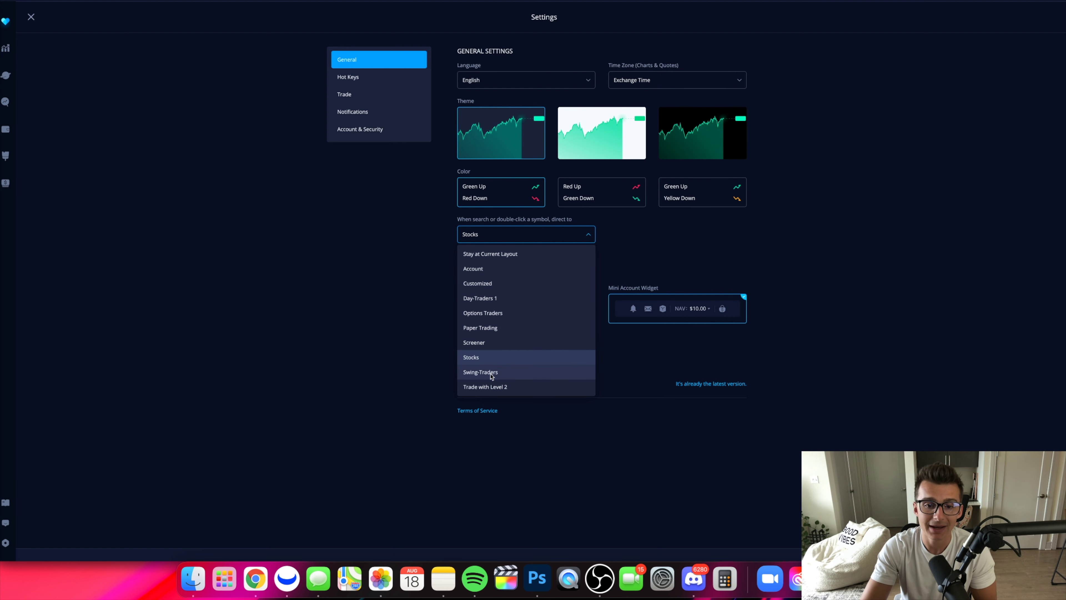
pyautogui.scroll(-1, 513, 363)
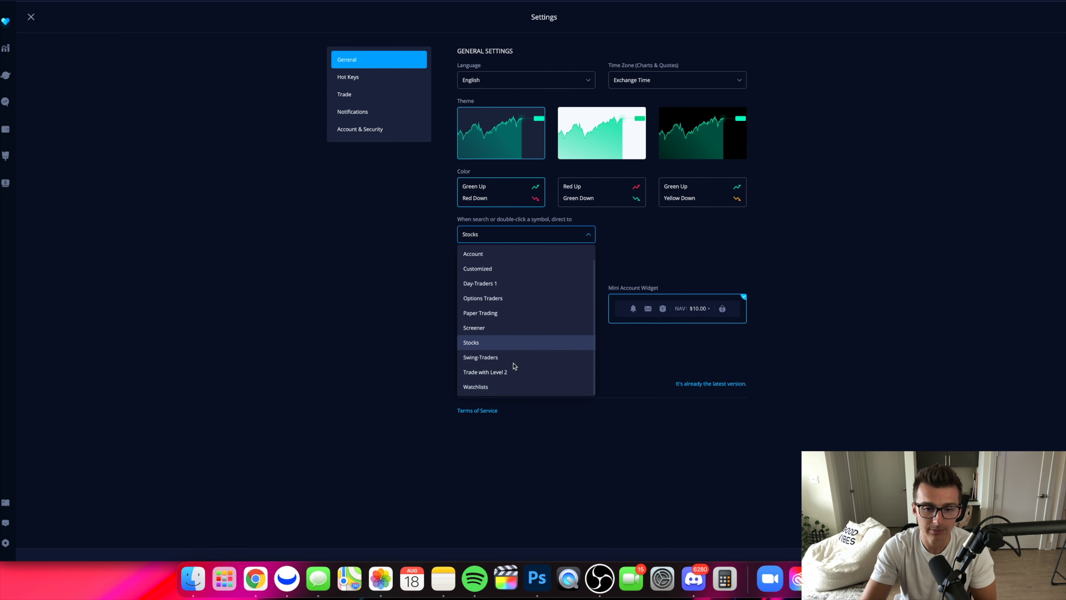
pyautogui.click(322, 279)
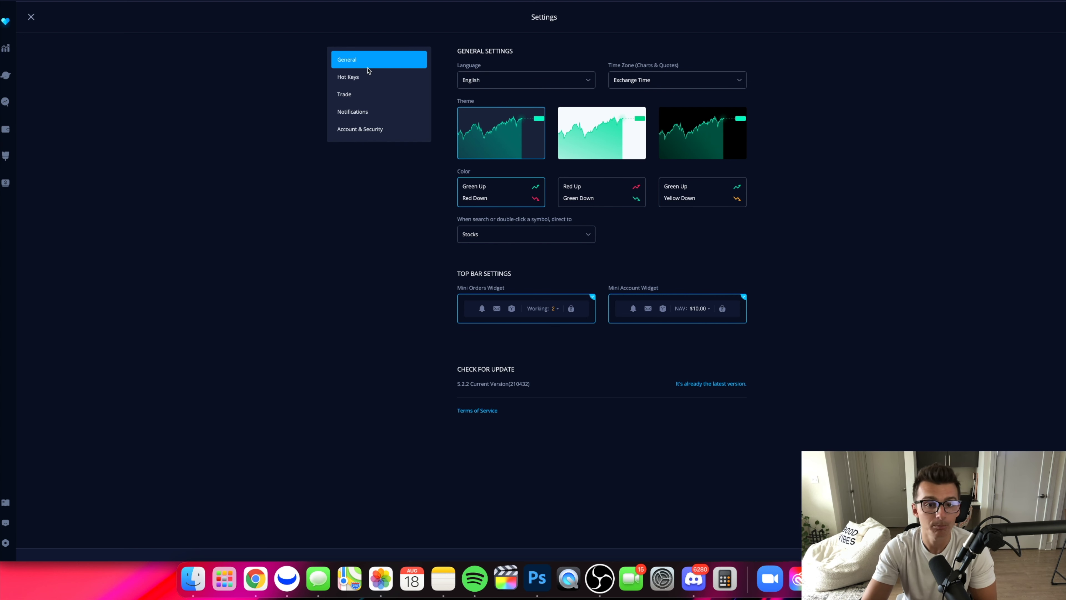
# Review the general hot key assignments, including those for Refresh, Move to Favorite Layout1 and Move to Favorite Layout2.
pyautogui.click(350, 80)
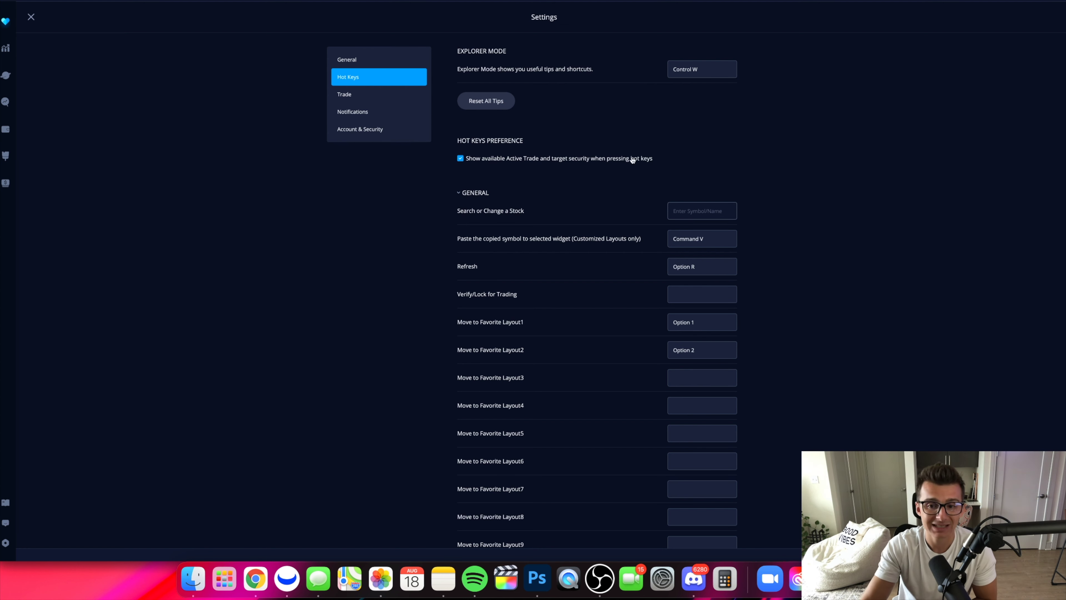
pyautogui.click(704, 266)
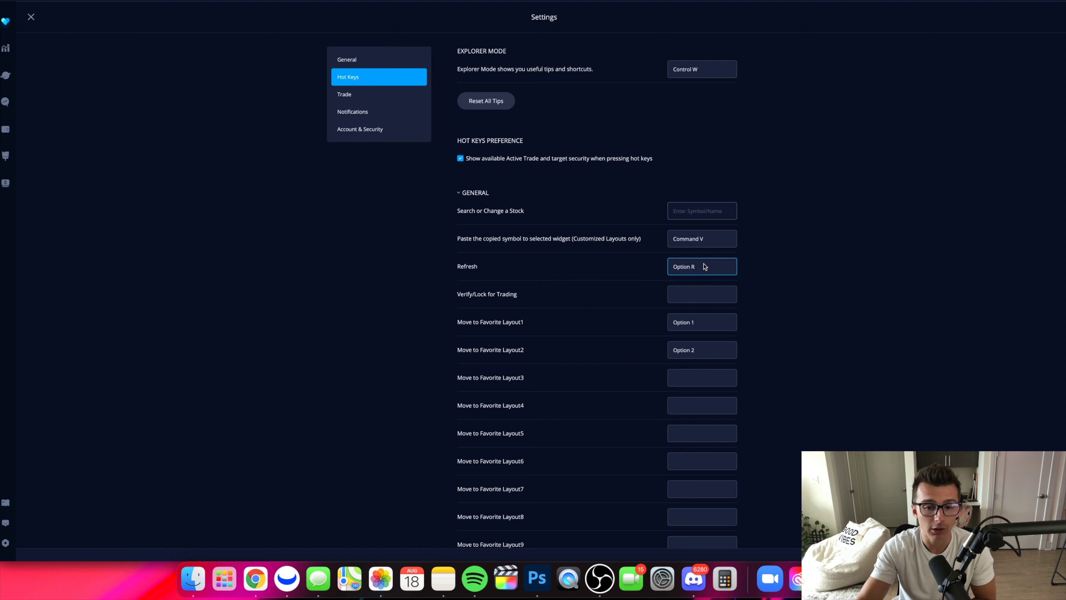
pyautogui.click(695, 322)
pyautogui.click(704, 352)
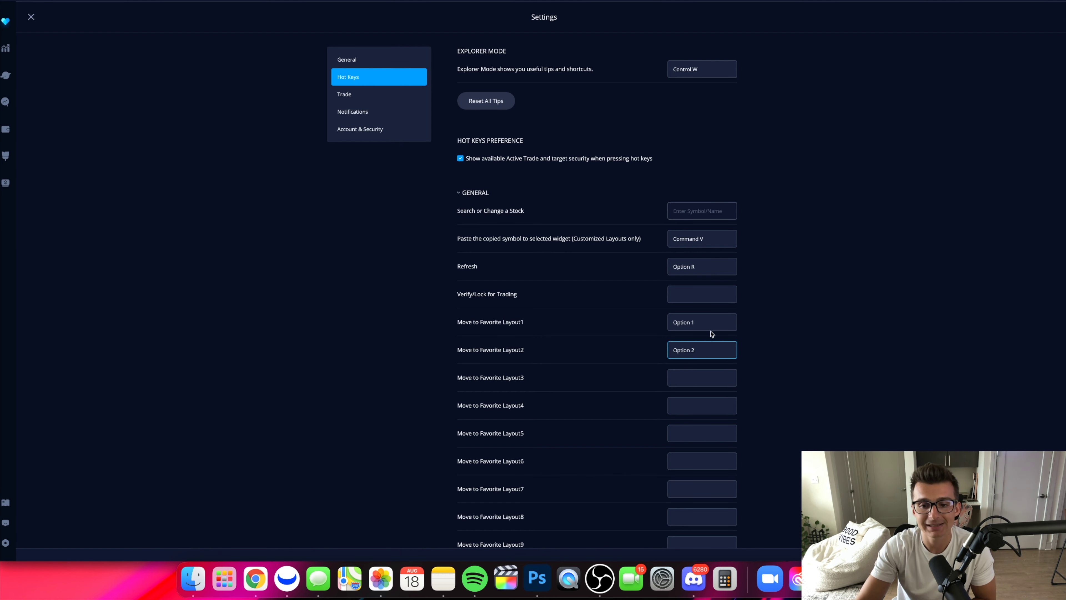
pyautogui.scroll(-10, 721, 318)
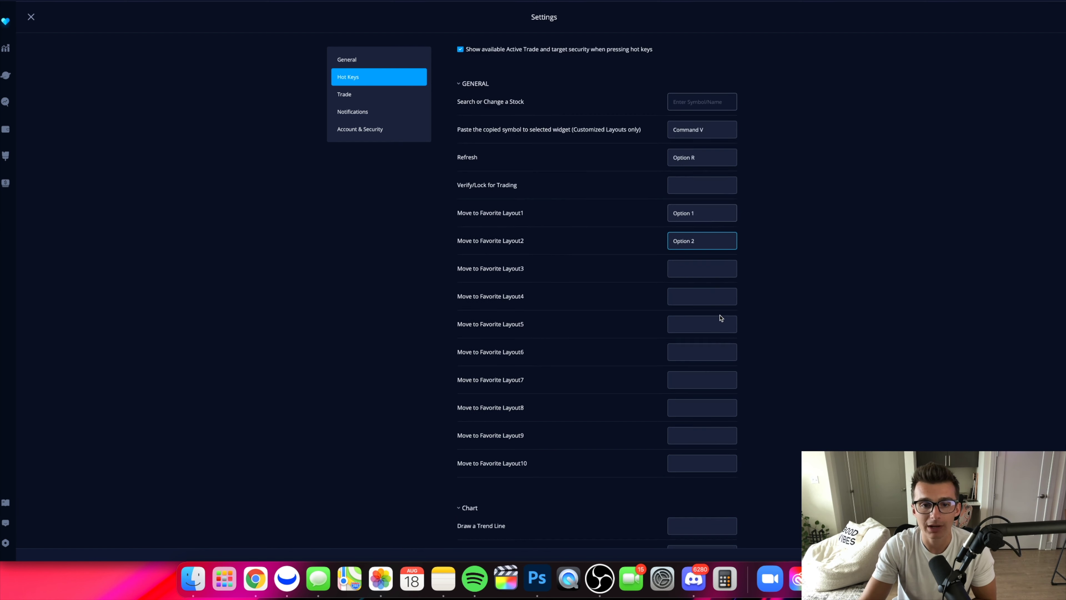
pyautogui.scroll(10, 631, 310)
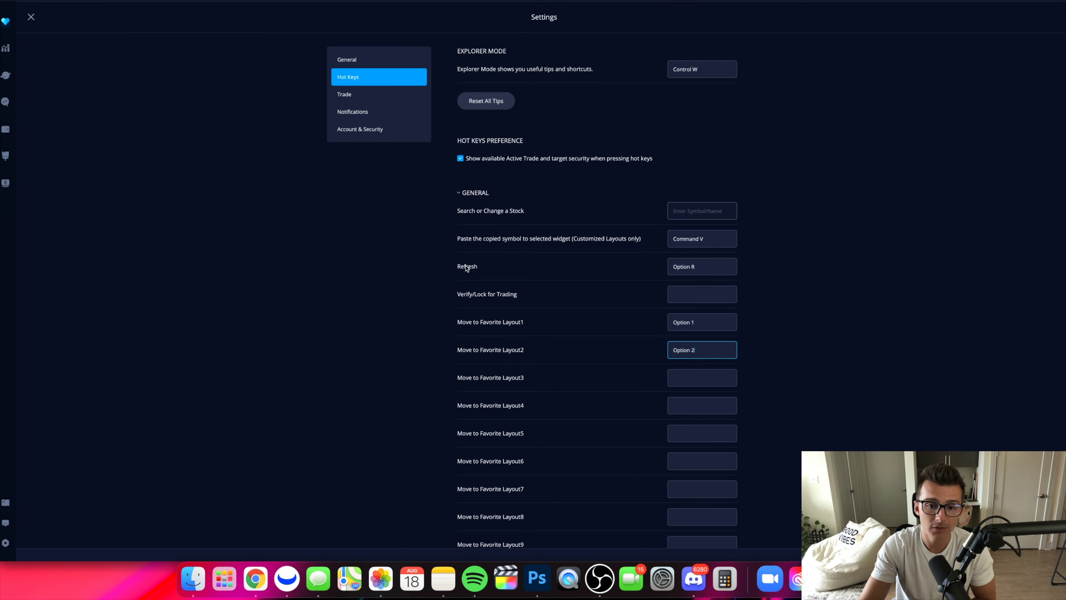
# Collapse the General and Chart hot key sections.
pyautogui.click(461, 194)
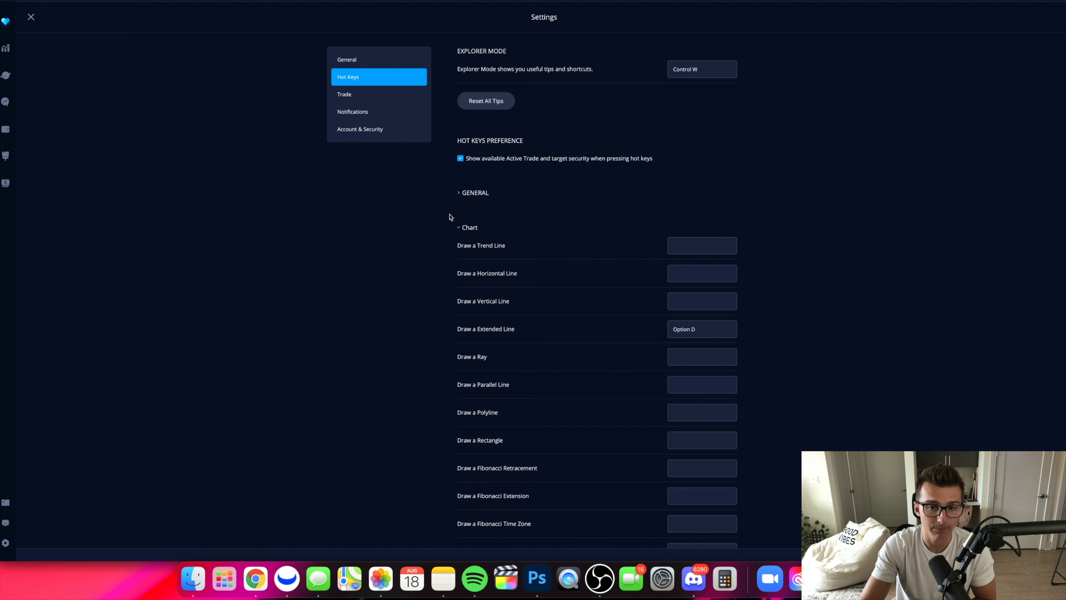
pyautogui.click(464, 230)
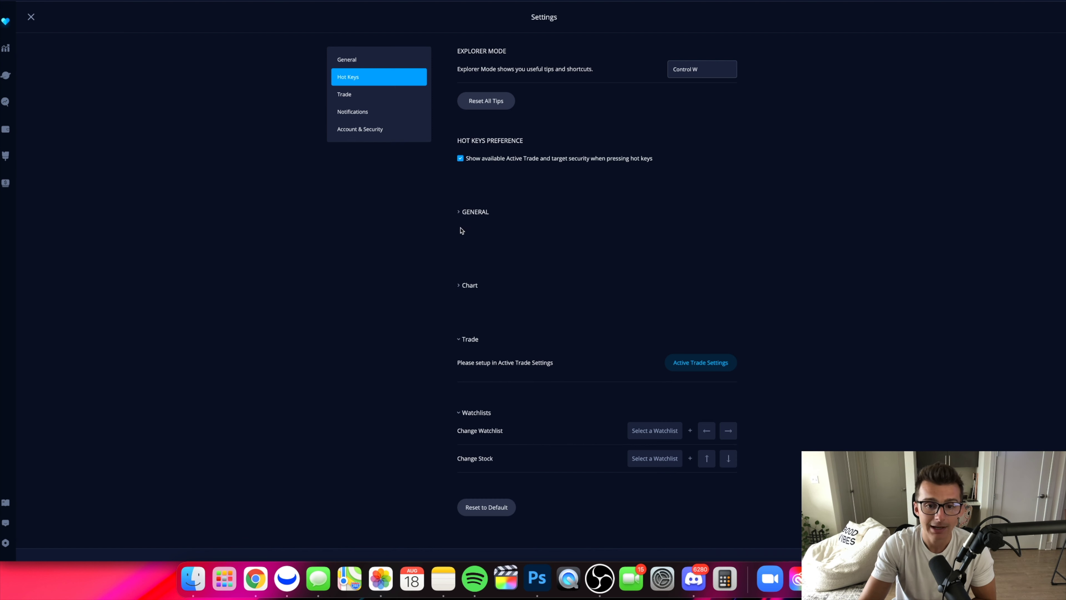
pyautogui.click(461, 343)
pyautogui.click(466, 351)
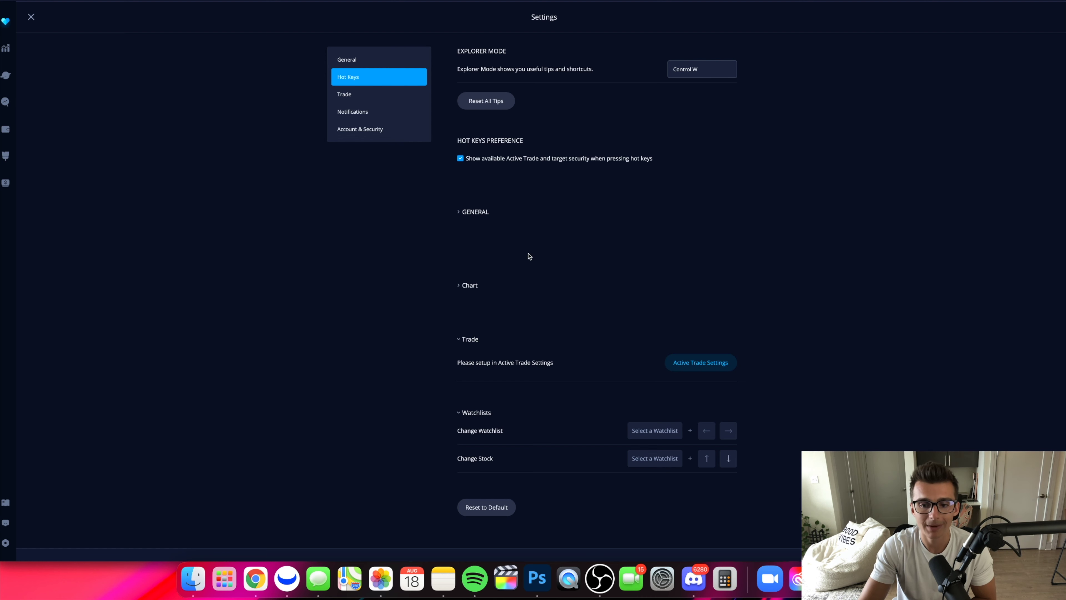
# Review the trade settings, checking the default stock order type and the default quantities for stock and options orders.
pyautogui.click(348, 94)
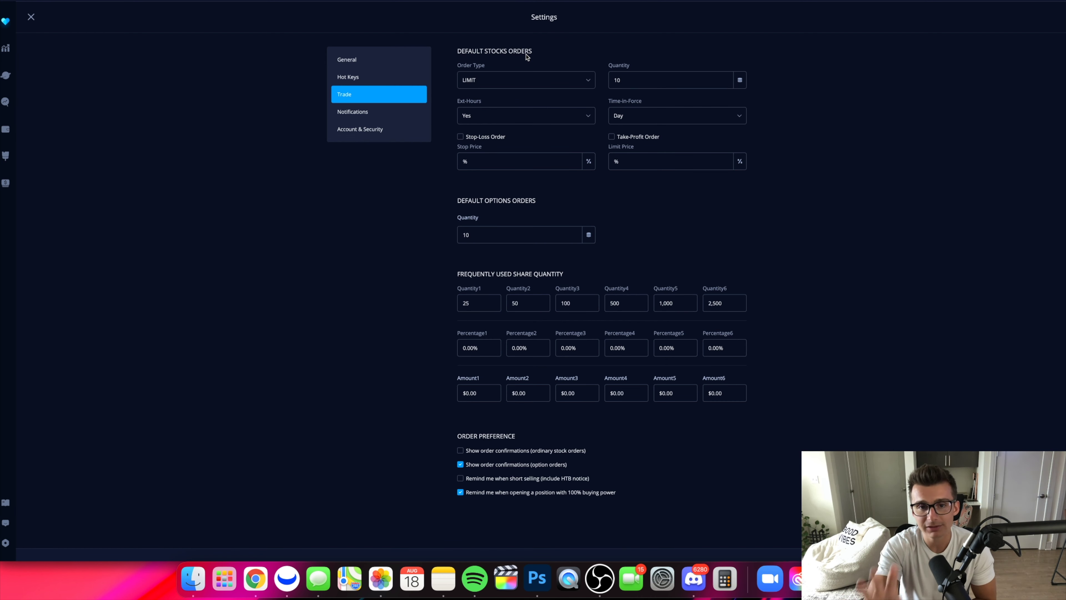
pyautogui.click(513, 82)
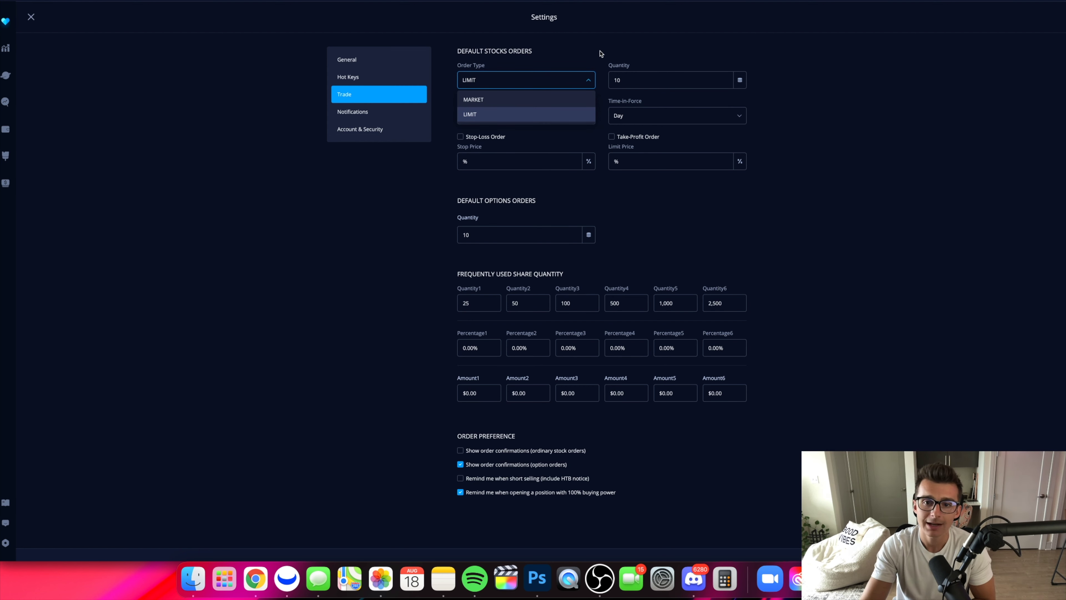
pyautogui.click(666, 83)
pyautogui.click(657, 61)
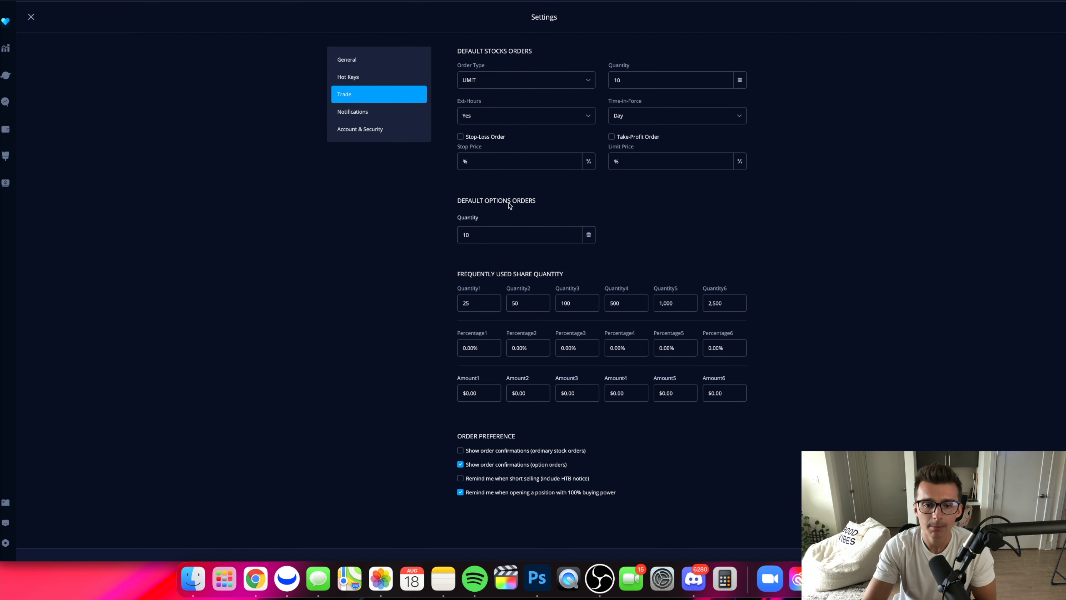
pyautogui.click(503, 234)
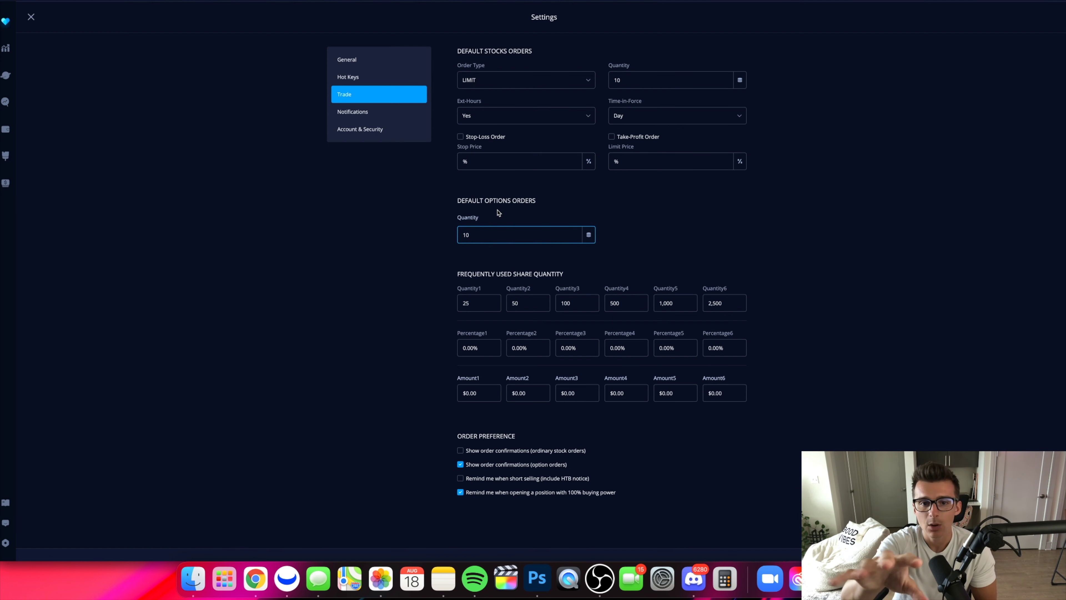
pyautogui.click(643, 82)
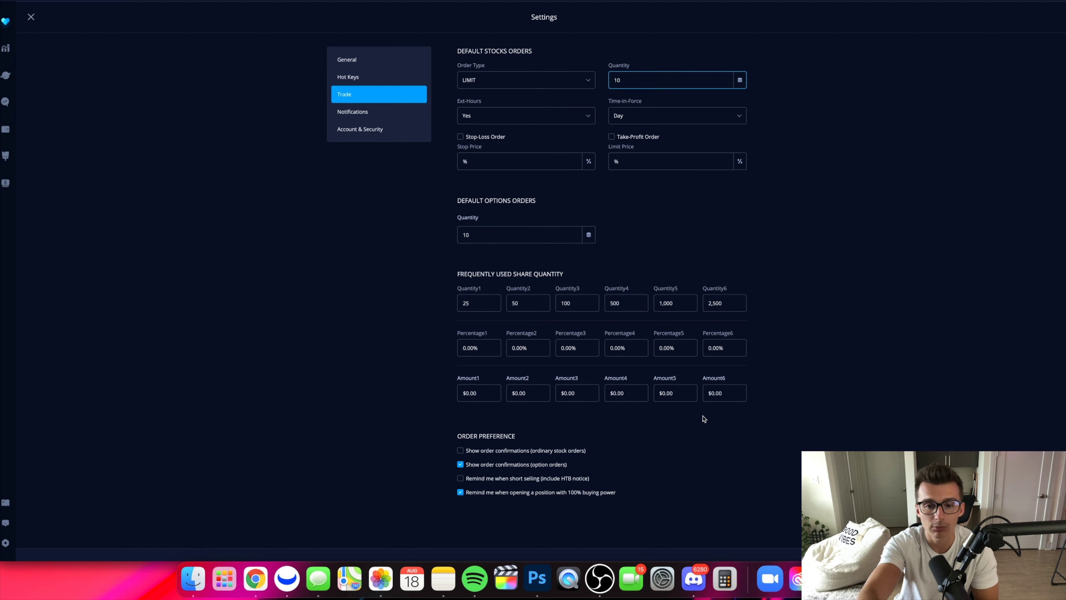
# Open Active Trade Settings from the hot key settings and move its dialog aside.
pyautogui.click(348, 77)
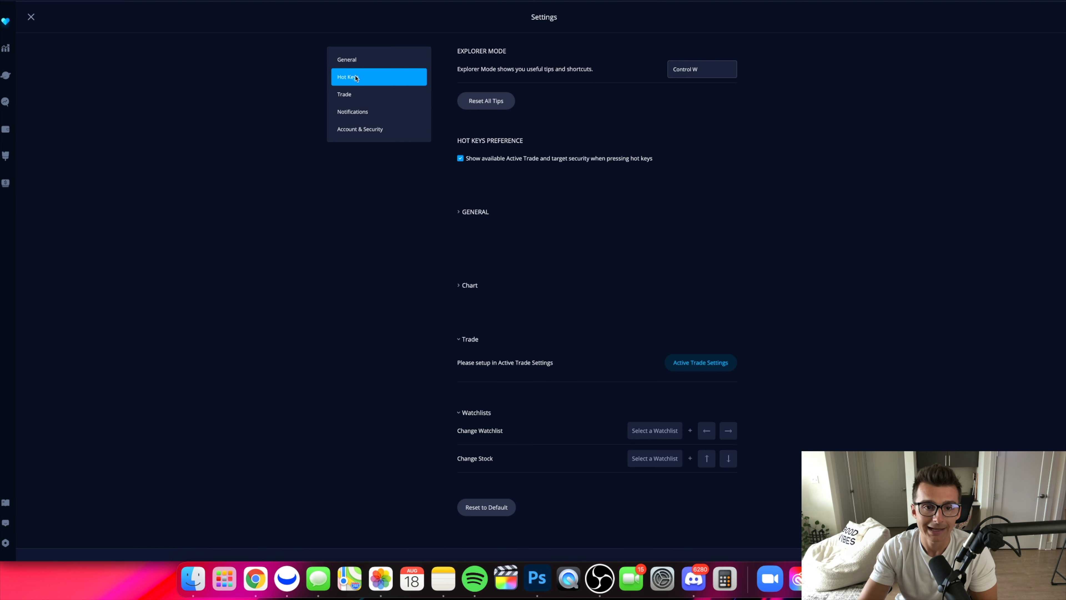
pyautogui.click(695, 363)
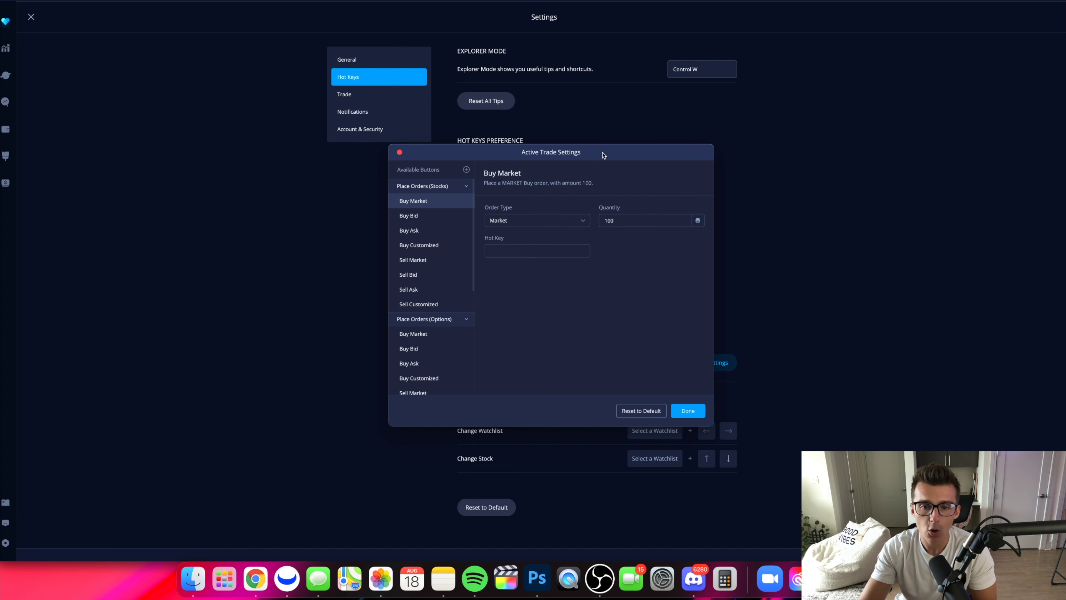
pyautogui.moveTo(605, 156); pyautogui.dragTo(716, 162)
# Examine the limit offset and hot key of the Buy Bid stock order and look through the other available order buttons.
pyautogui.click(529, 223)
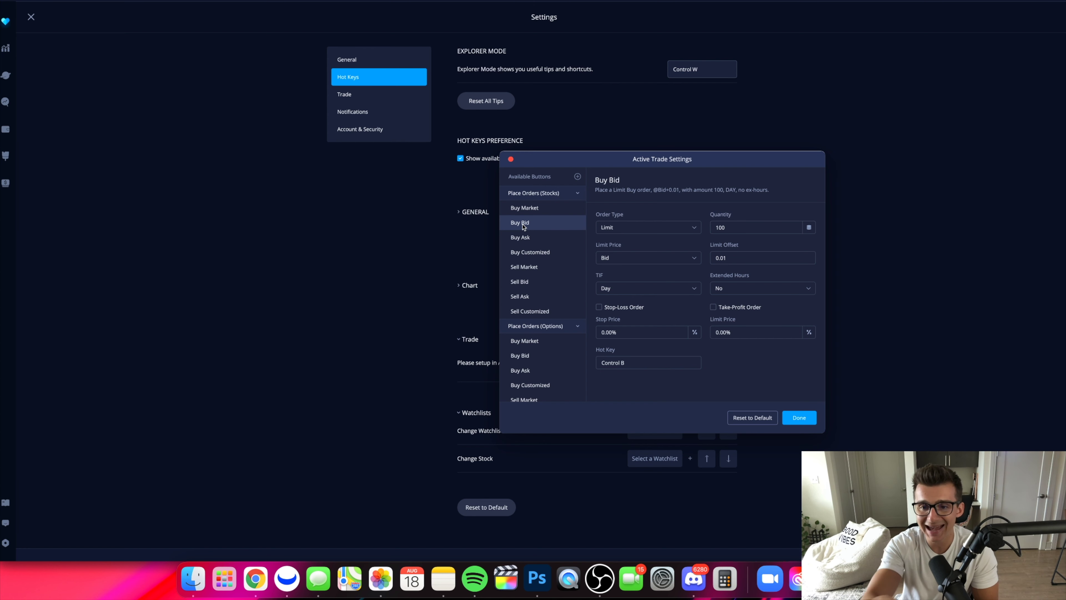
pyautogui.click(750, 259)
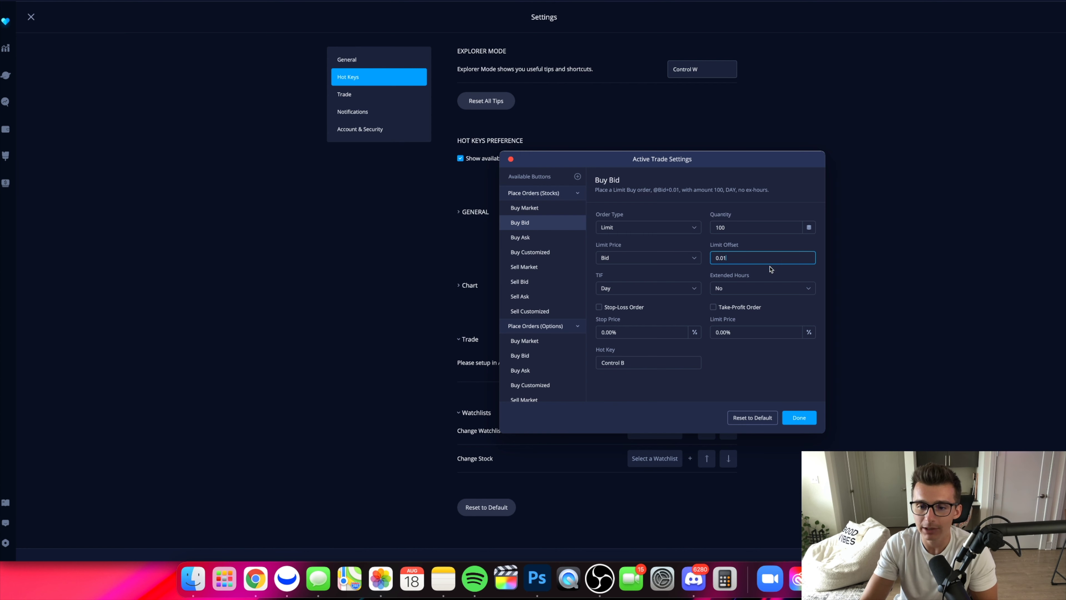
pyautogui.click(656, 365)
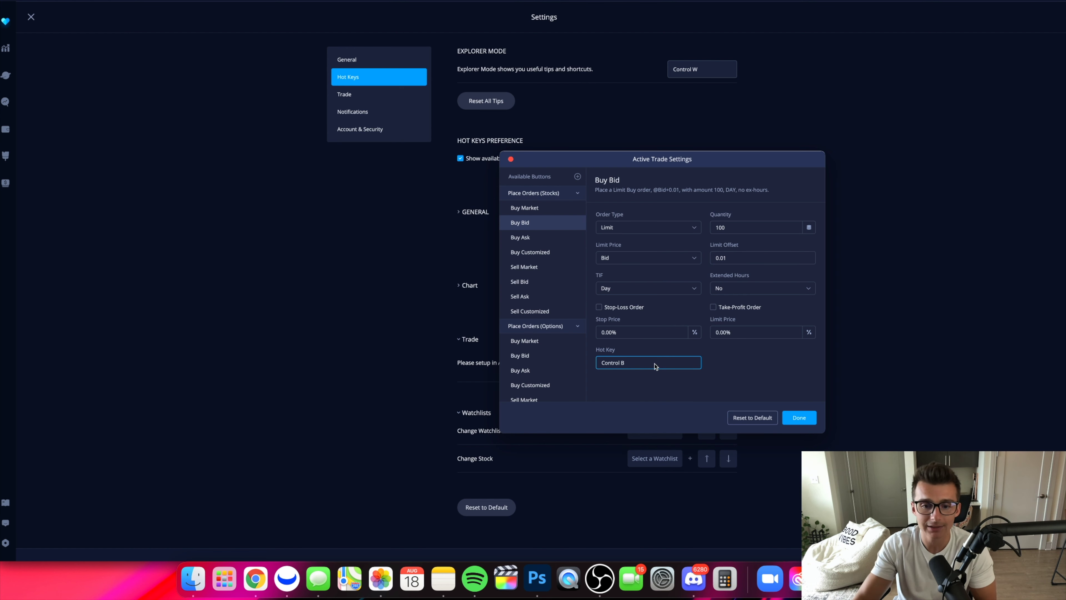
pyautogui.scroll(-3, 548, 279)
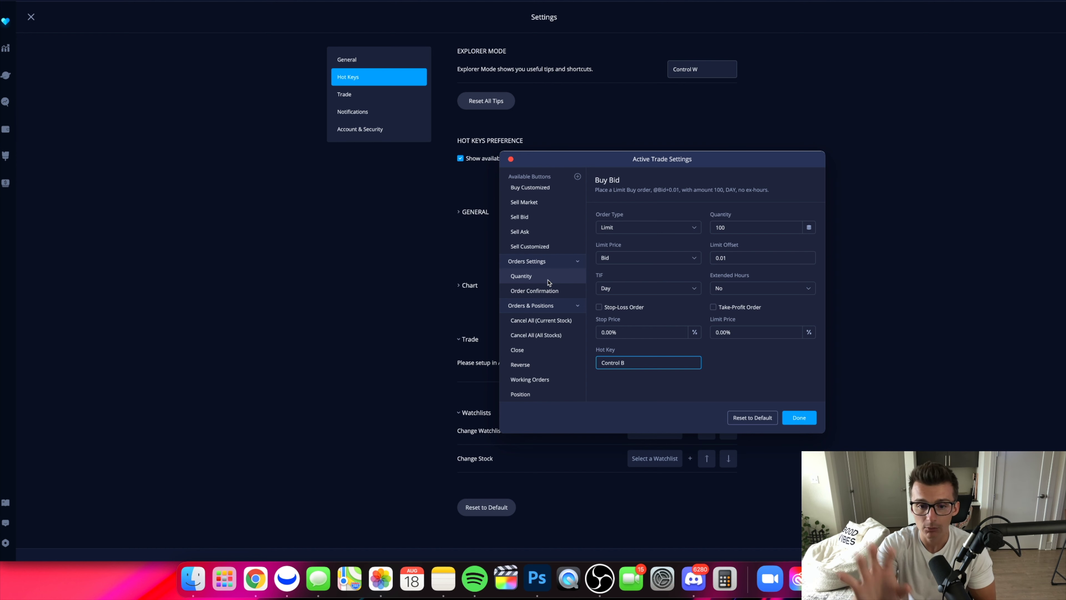
pyautogui.scroll(8, 550, 290)
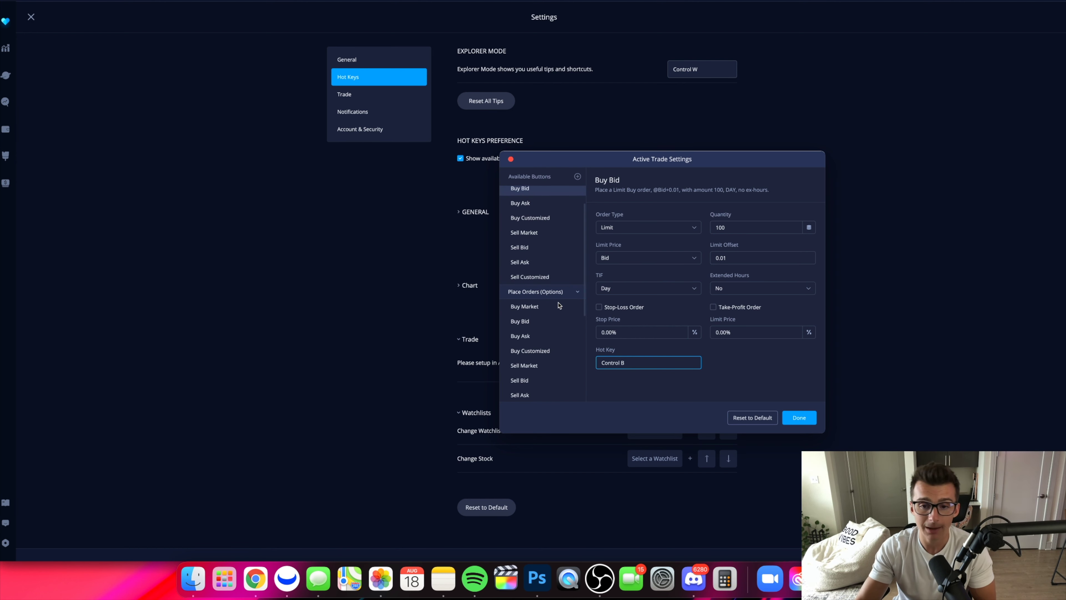
# Review the notification sound settings and check the sound choices for filled orders, keeping Default.
pyautogui.click(399, 111)
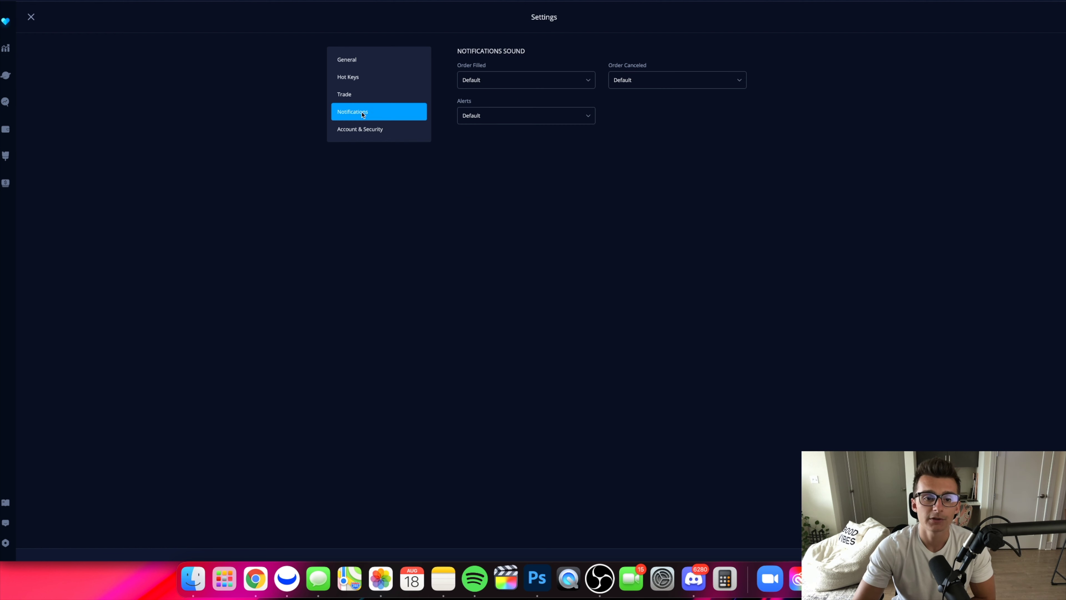
pyautogui.click(510, 81)
pyautogui.click(512, 94)
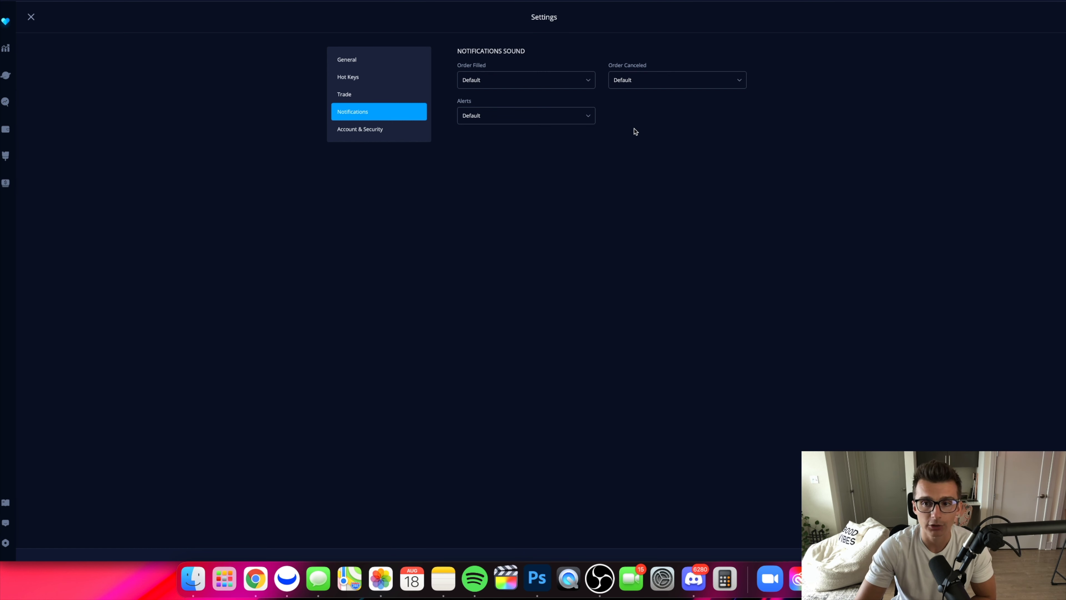
# Open the Learning Center and look over the Frequently Used Features tutorials.
pyautogui.click(6, 504)
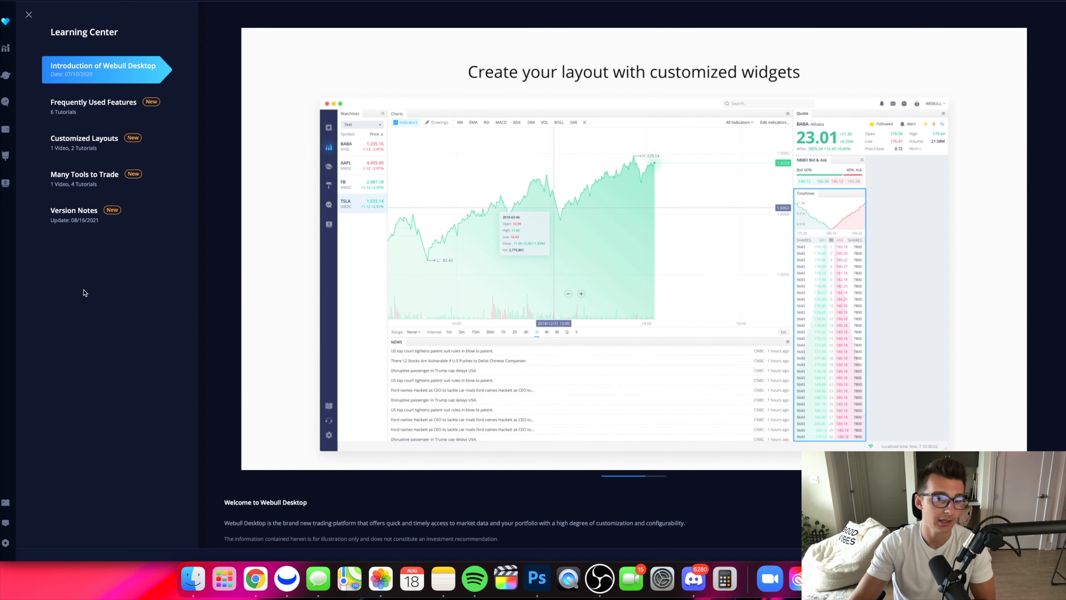
pyautogui.click(89, 109)
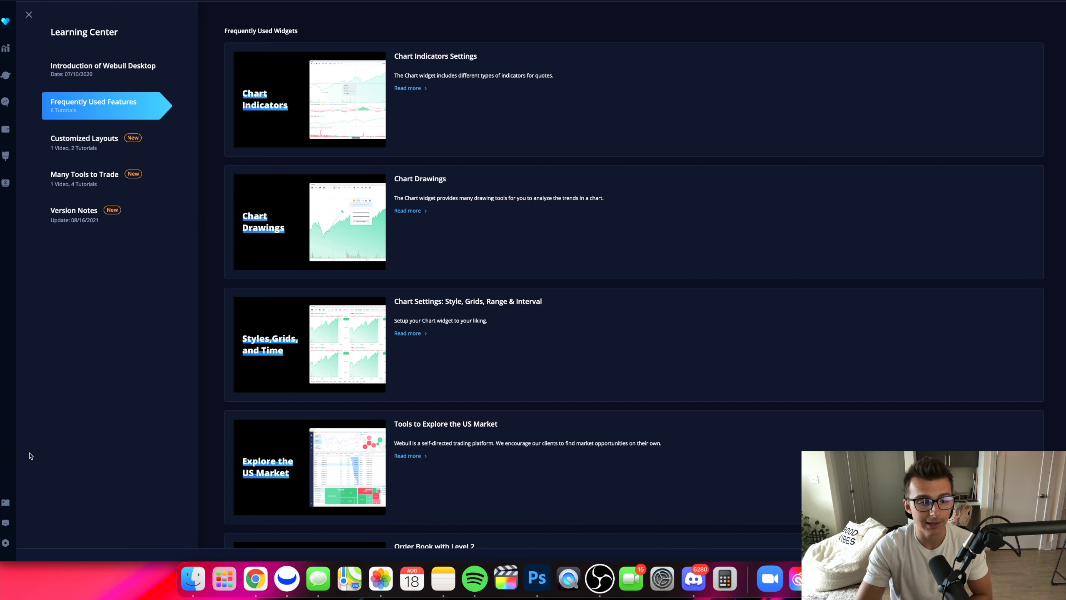
# Draft the sample support message "Hello, Ithshhshs" in the Messages window, and close the window without submitting it.
pyautogui.click(6, 523)
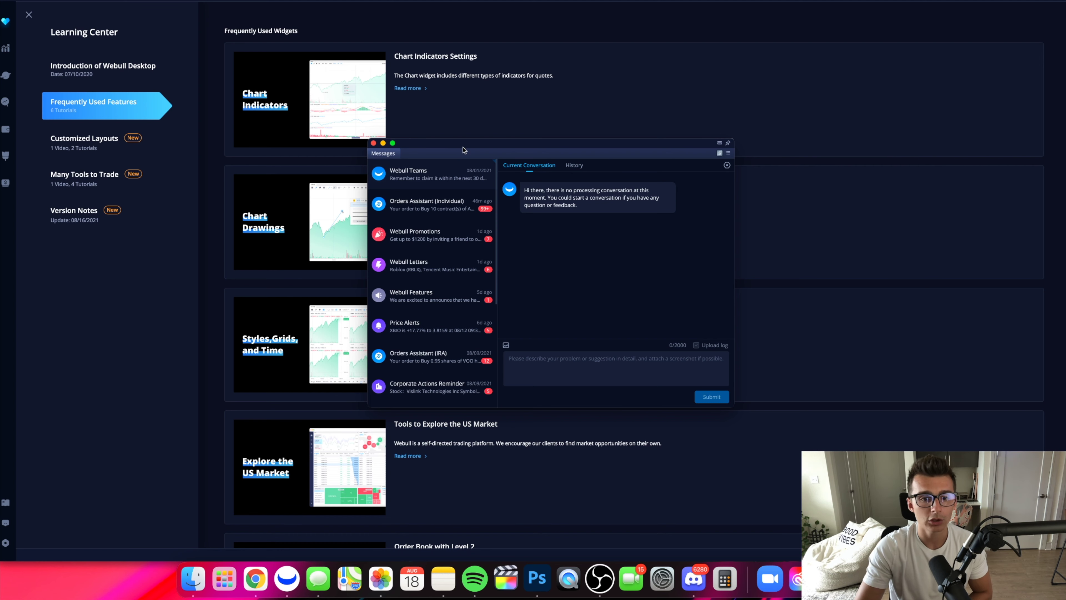
pyautogui.moveTo(464, 149); pyautogui.dragTo(471, 186)
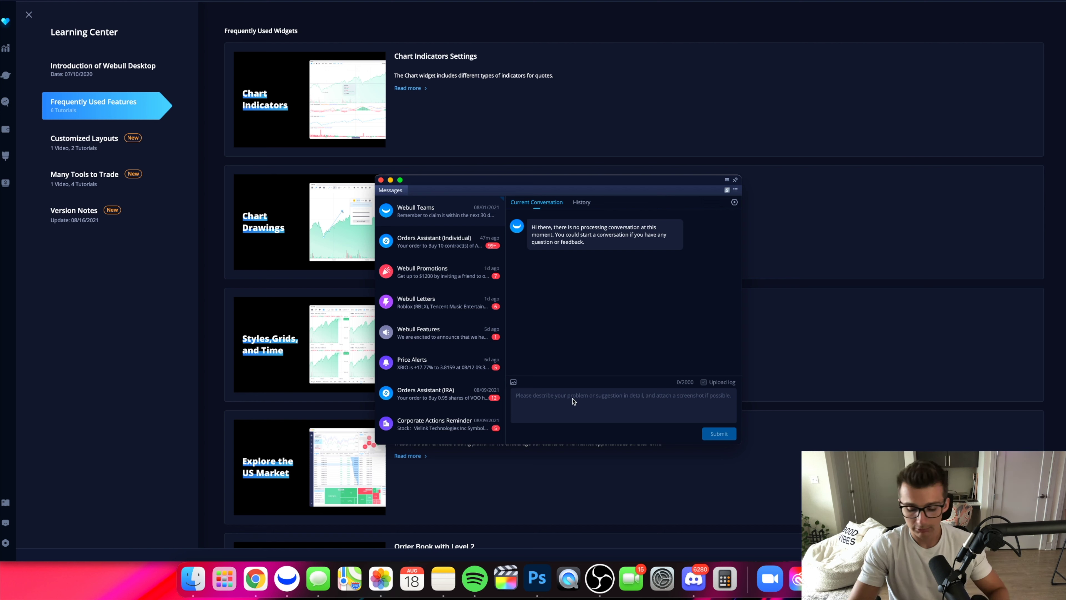
pyautogui.write('Hel')
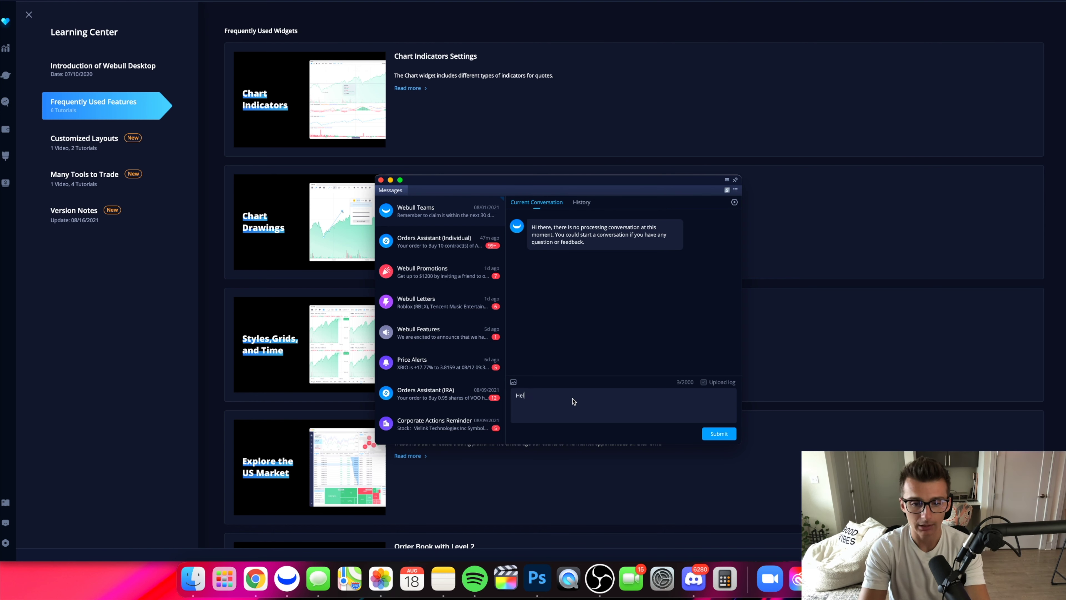
pyautogui.write('lo, Ithshhshs')
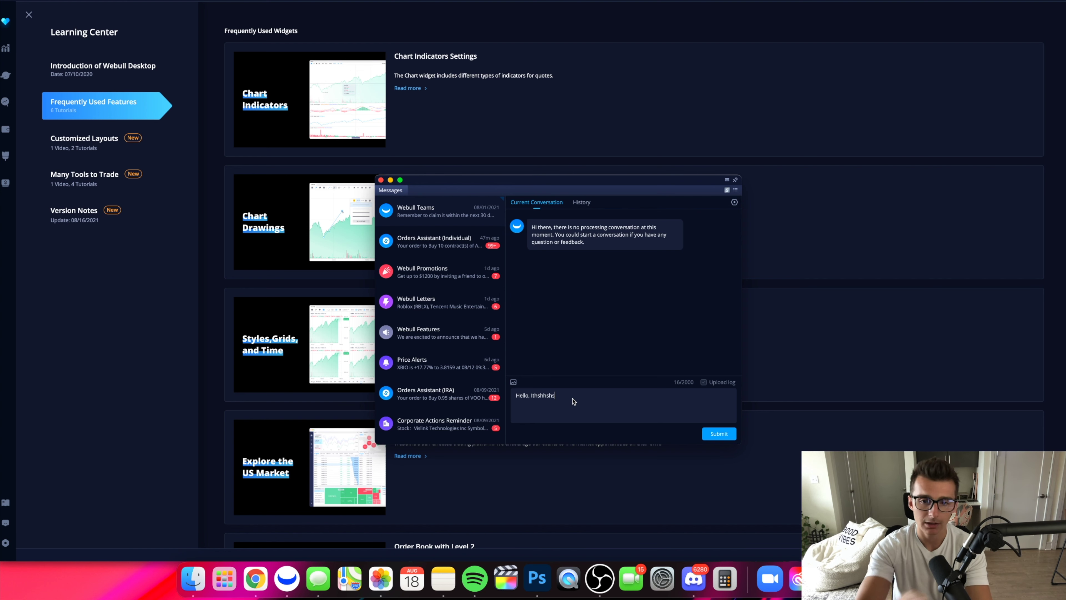
pyautogui.hotkey('alt', 'shift', 'Left')
pyautogui.hotkey('alt', 'shift', 'Left')
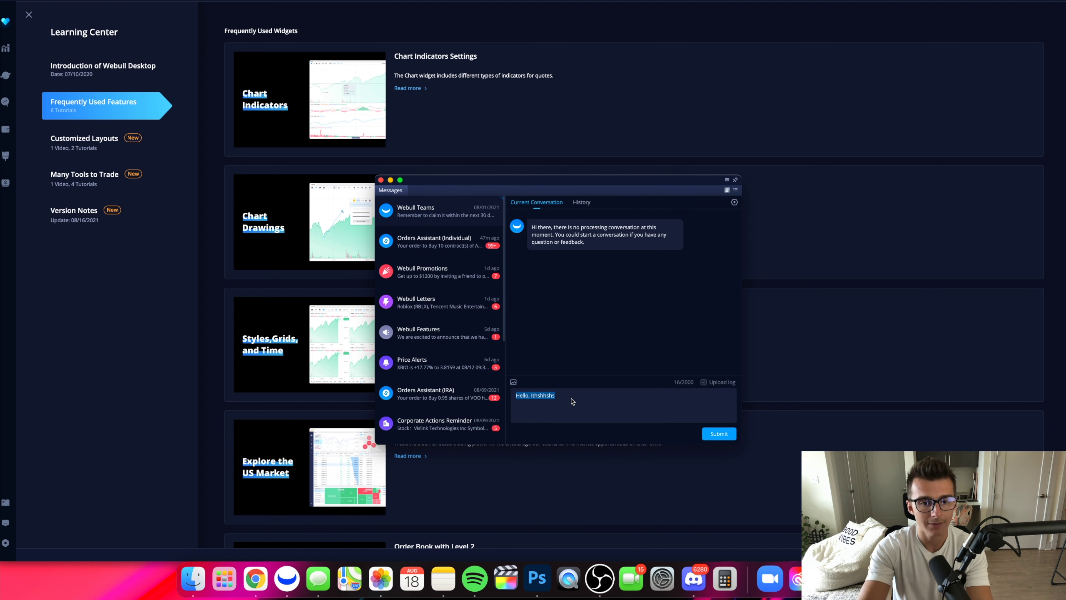
pyautogui.press('super+w')
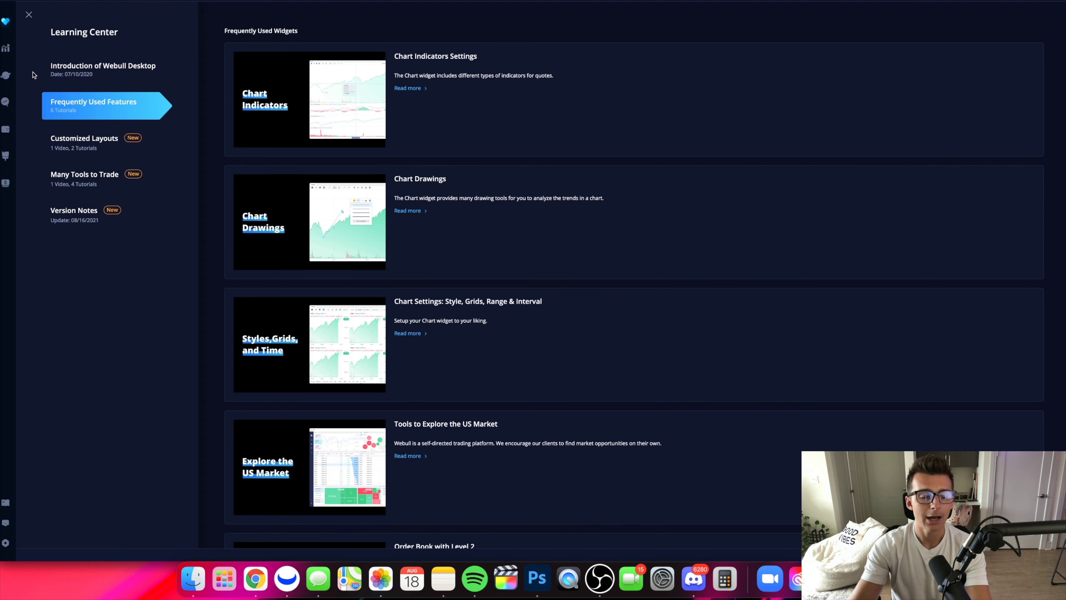
# Return to the Stocks page and examine the recent price action on BCTX's daily chart.
pyautogui.click(6, 49)
pyautogui.click(7, 50)
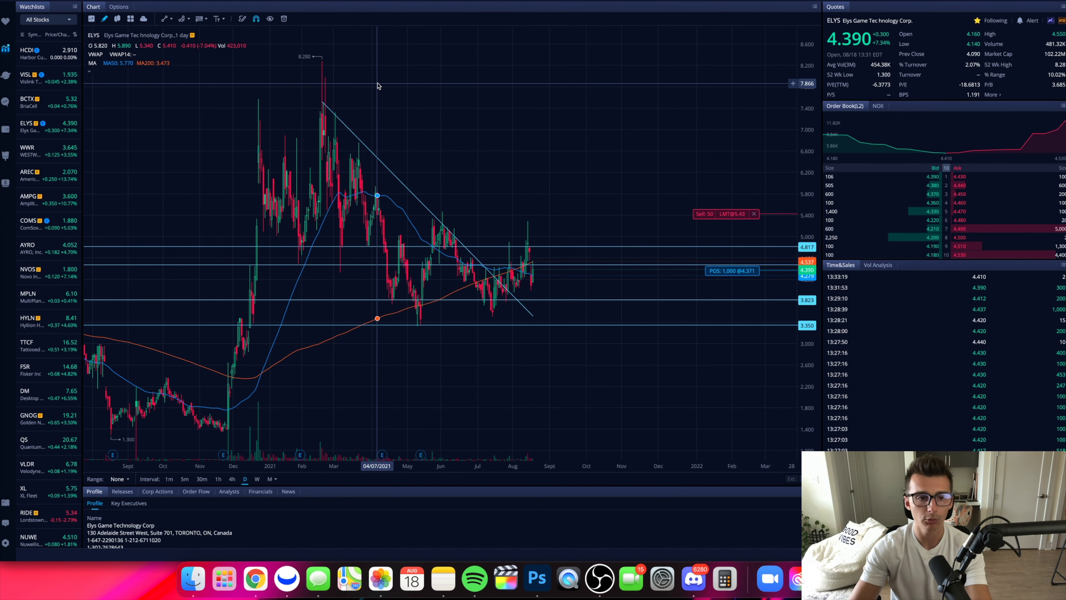
pyautogui.click(72, 77)
pyautogui.press('Down')
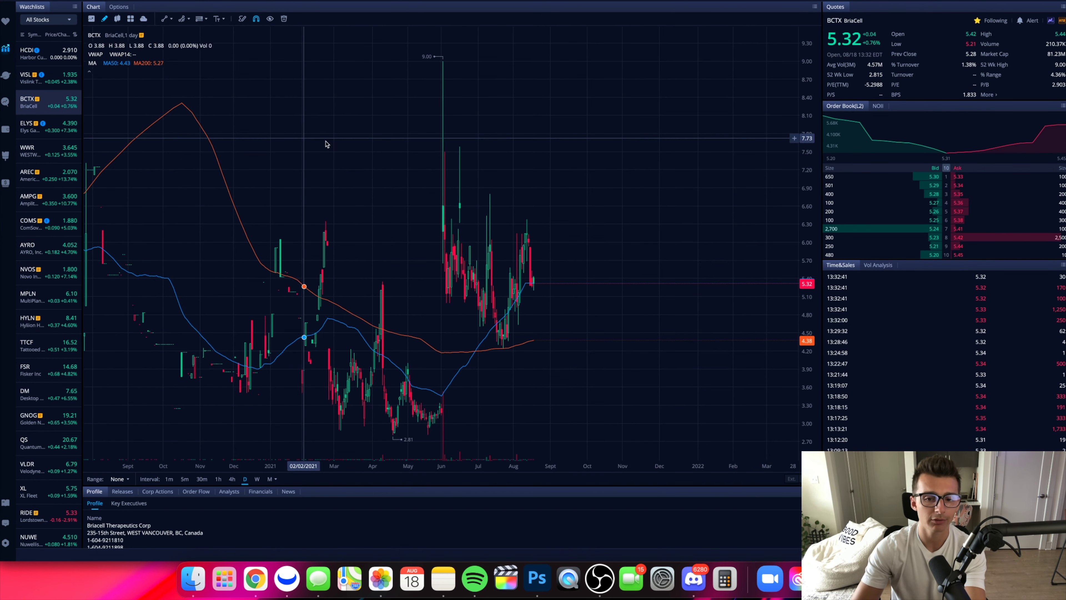
pyautogui.scroll(5, 543, 286)
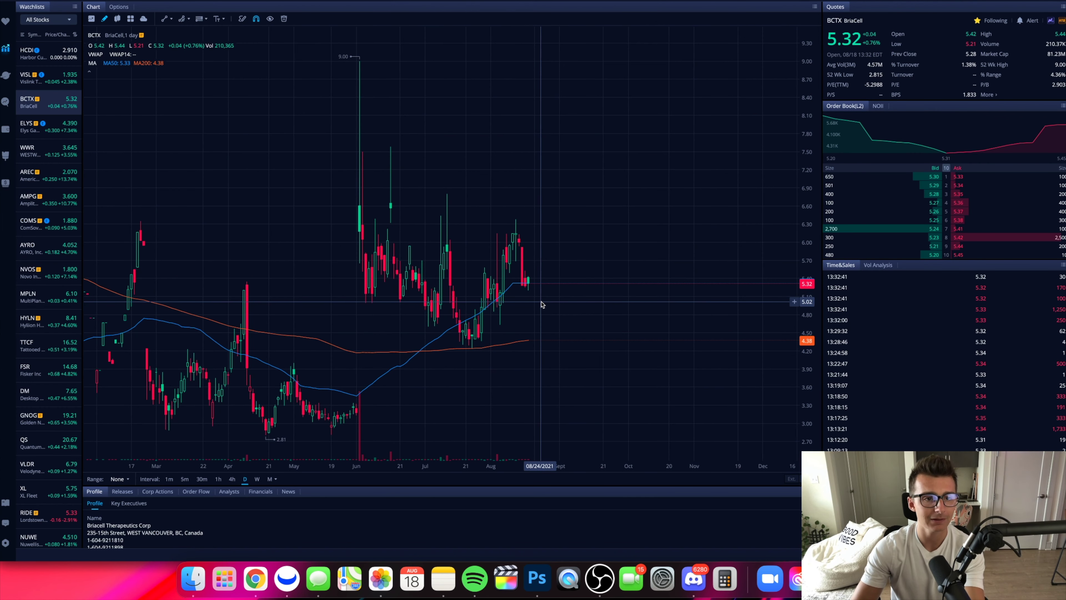
pyautogui.scroll(1, 541, 304)
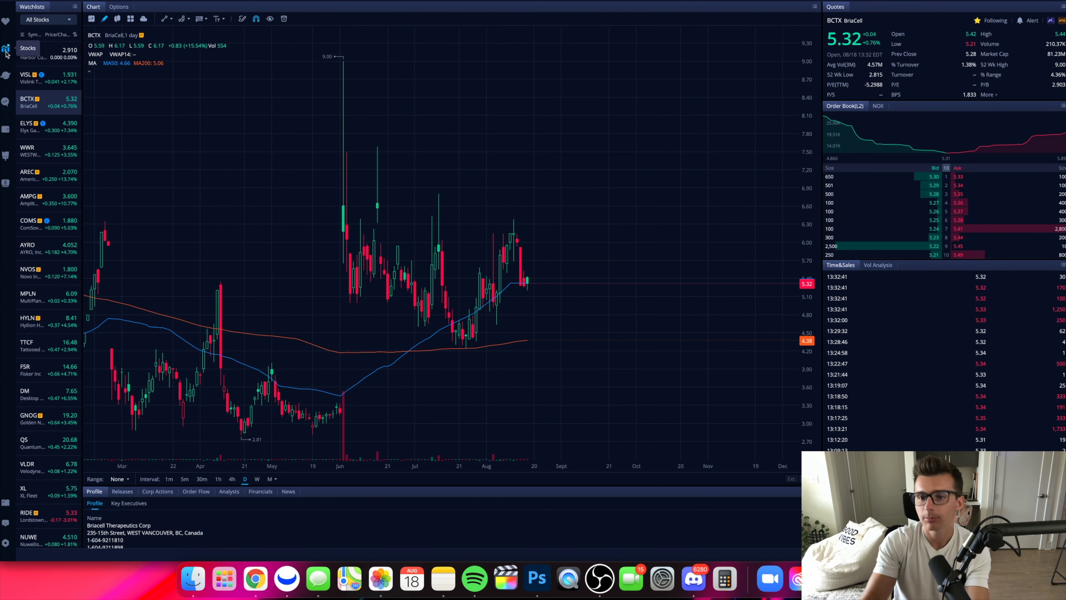
# Open the markets overview and review the most active stocks, including by % Turnover, and the top gainers.
pyautogui.click(5, 75)
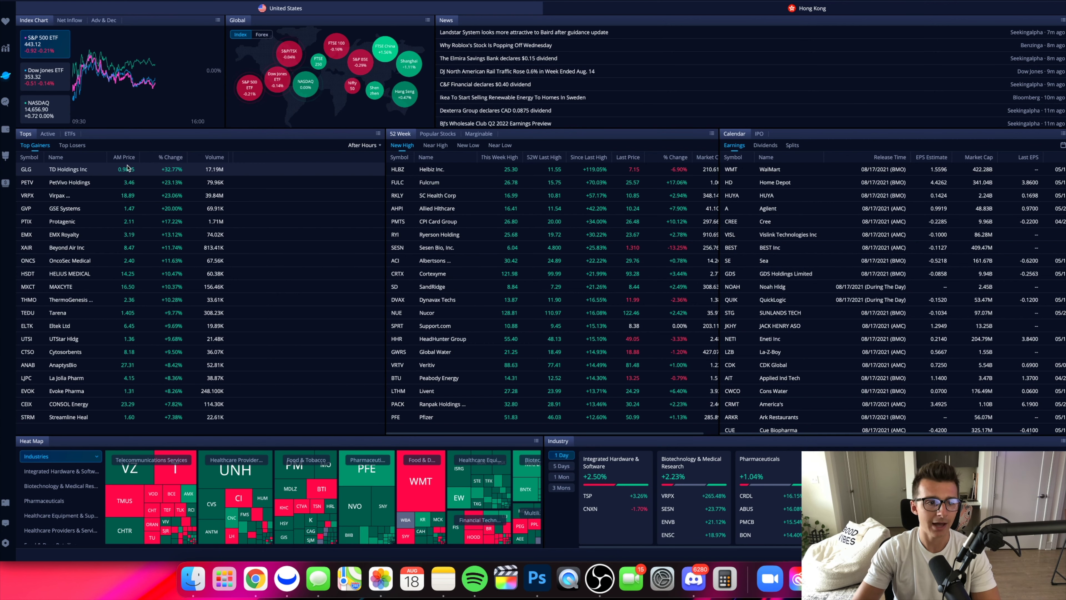
pyautogui.click(46, 134)
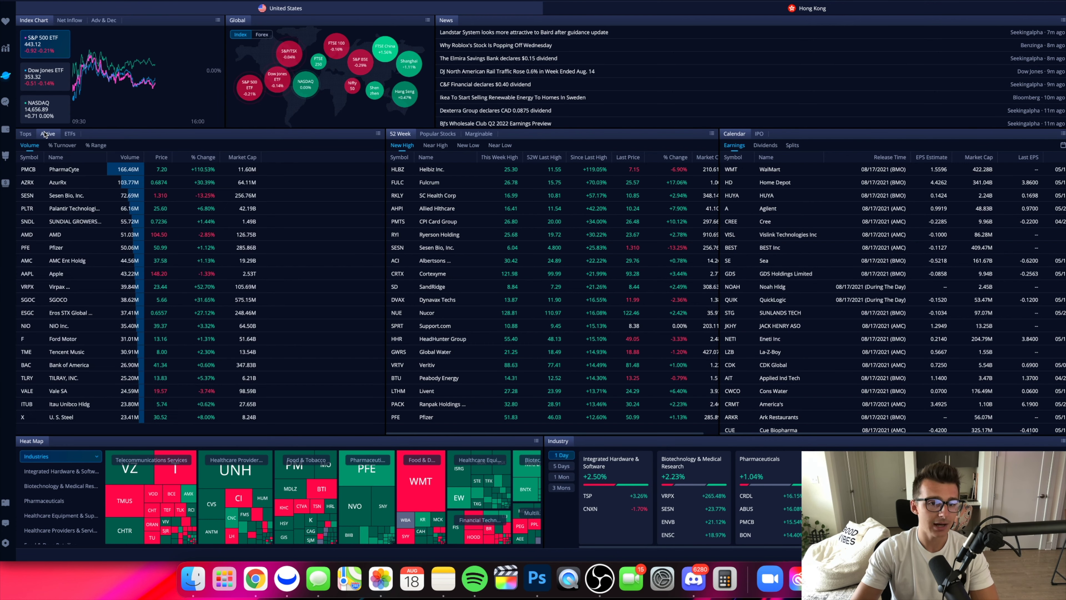
pyautogui.click(62, 145)
pyautogui.click(25, 133)
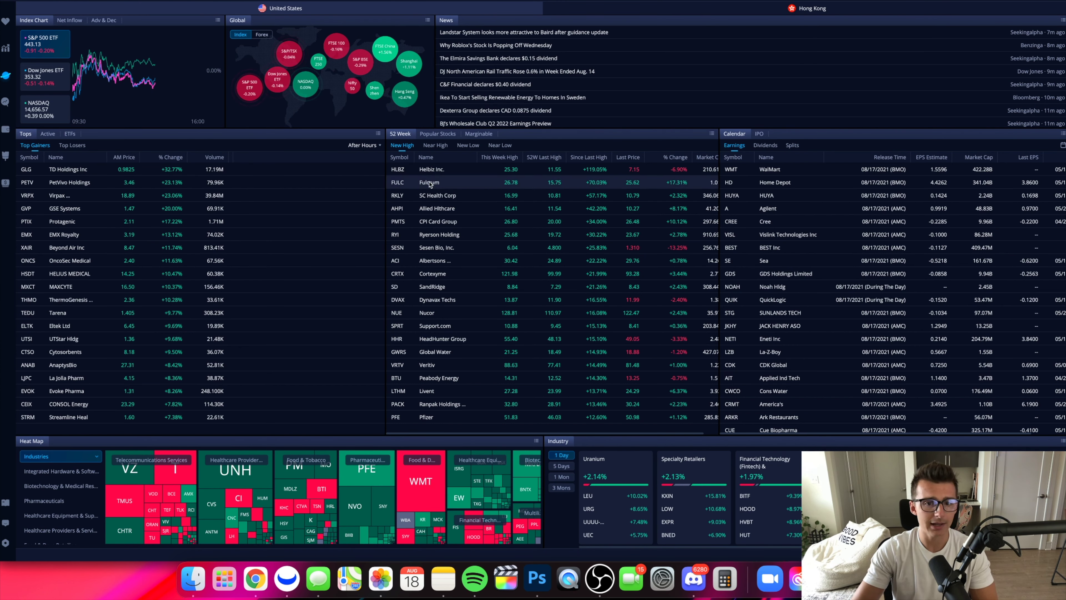
# Look through the 52-week Near High, New Low and Near Low lists and return to New High.
pyautogui.click(437, 145)
pyautogui.click(461, 145)
pyautogui.click(501, 146)
pyautogui.click(403, 146)
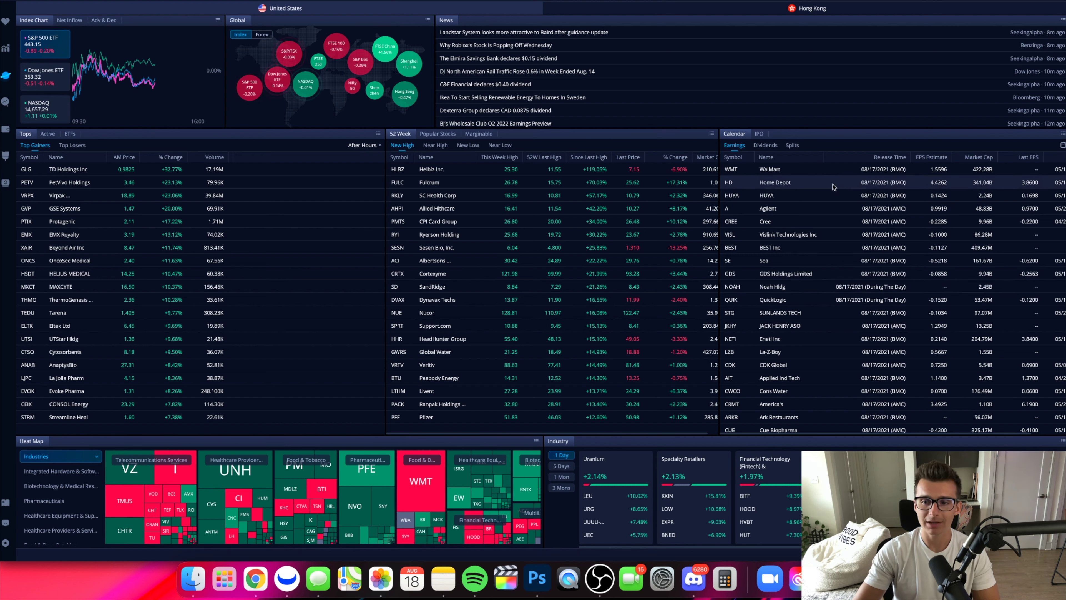
# Review the calendar's dividends and splits and the available IPOs, and return to the earnings calendar.
pyautogui.click(766, 145)
pyautogui.click(793, 146)
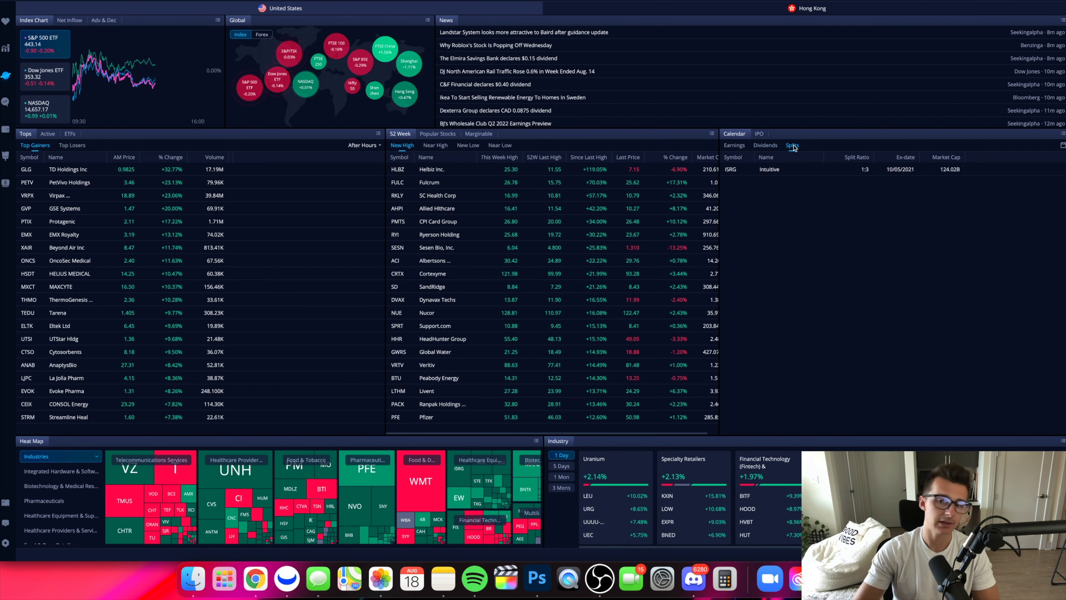
pyautogui.click(760, 135)
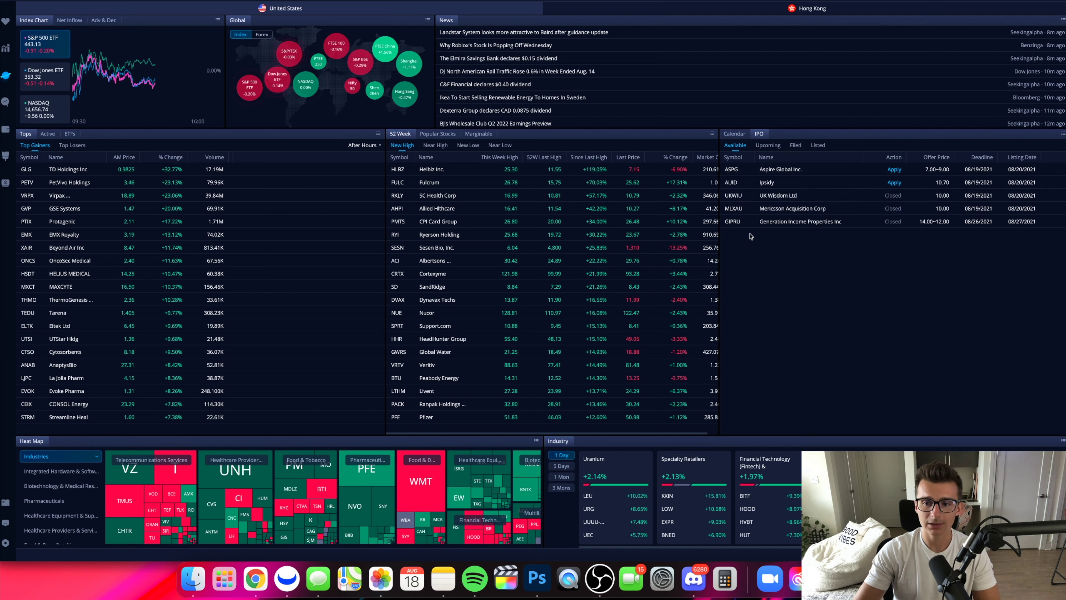
pyautogui.click(735, 135)
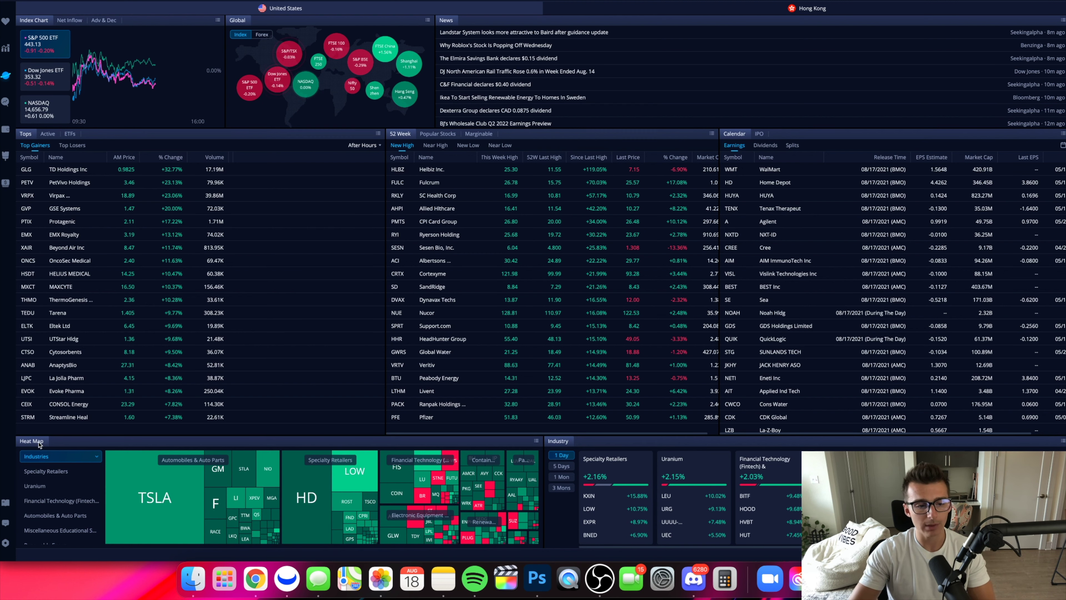
# Examine individual stocks in the industries heat map, including GM, Home Depot and Lowes.
pyautogui.moveTo(293, 506)
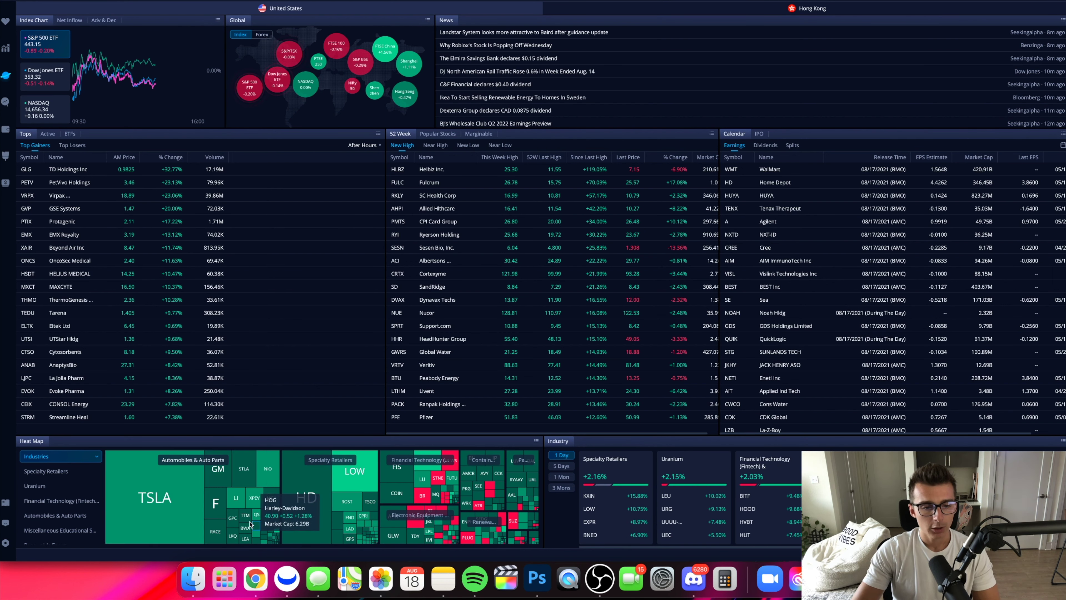
pyautogui.moveTo(180, 458)
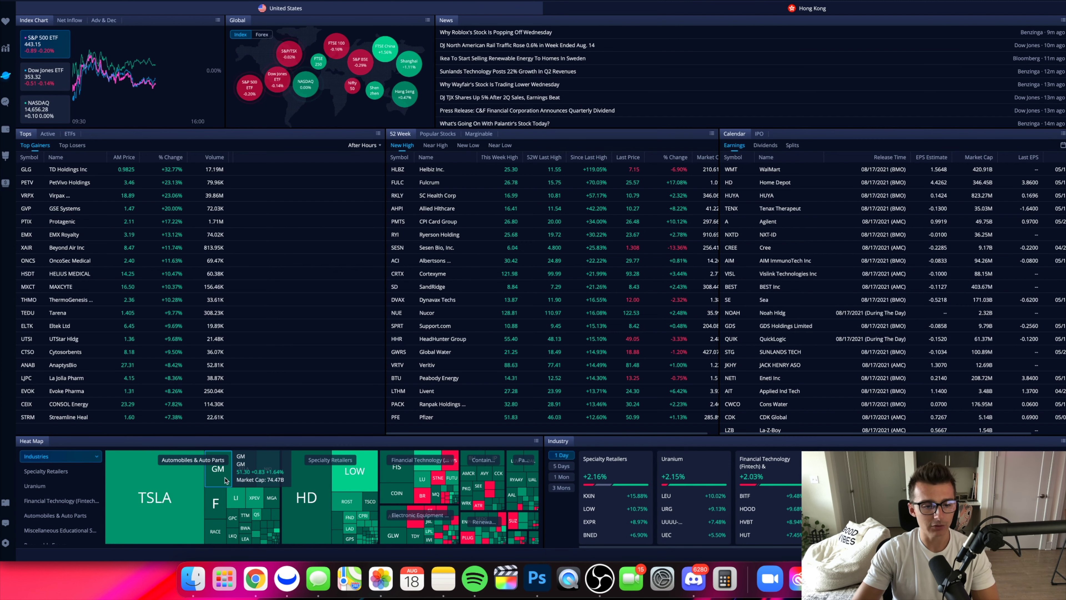
pyautogui.moveTo(260, 481)
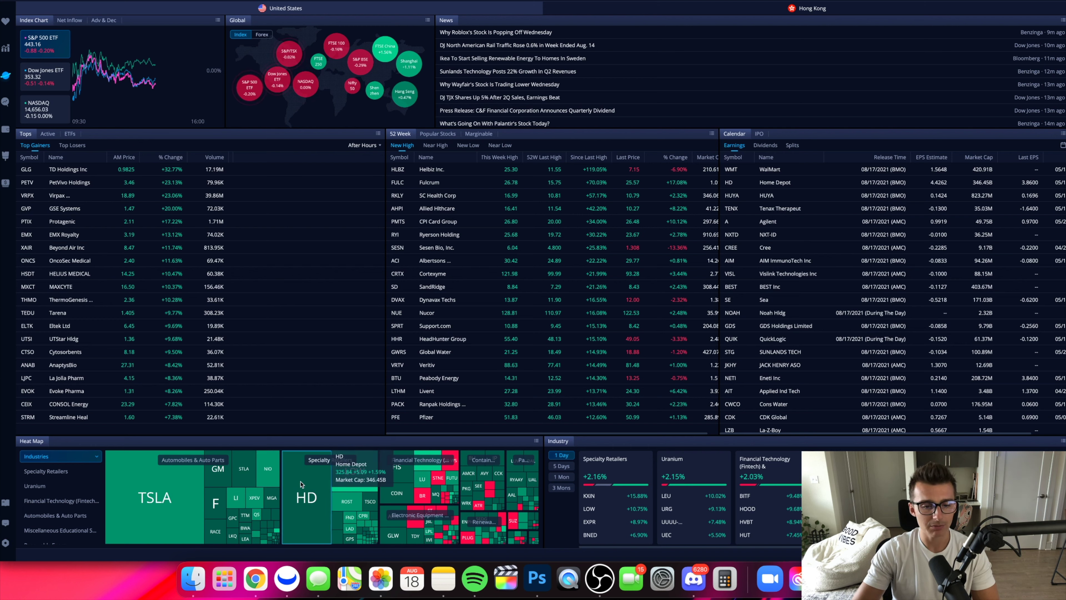
pyautogui.moveTo(359, 486)
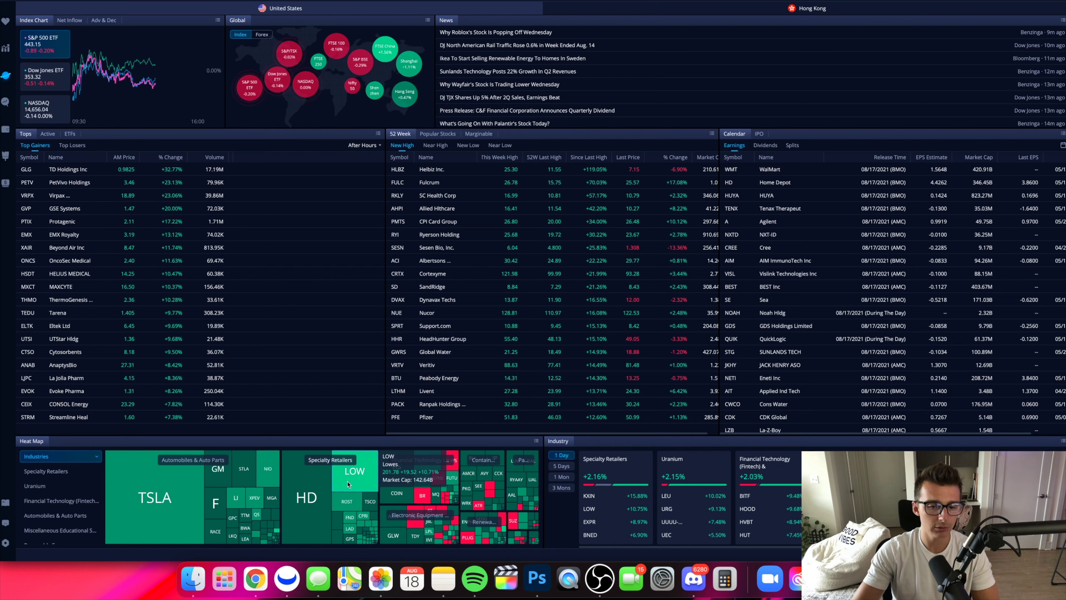
pyautogui.moveTo(497, 519)
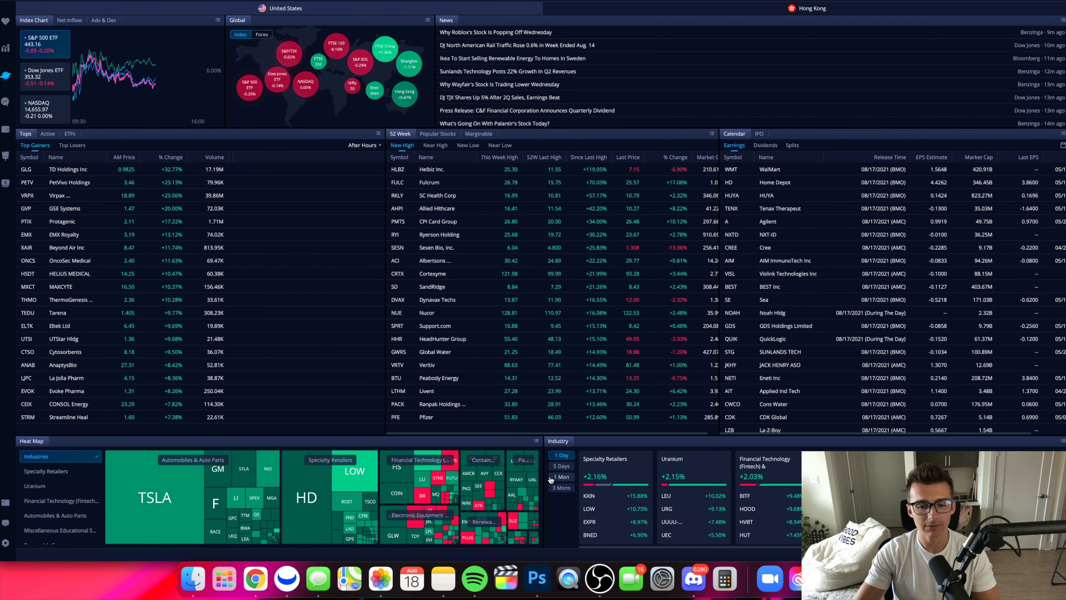
# Compare industry performance over 5 days, 1 month and 3 months, and return to the 1-day period.
pyautogui.click(562, 466)
pyautogui.click(561, 478)
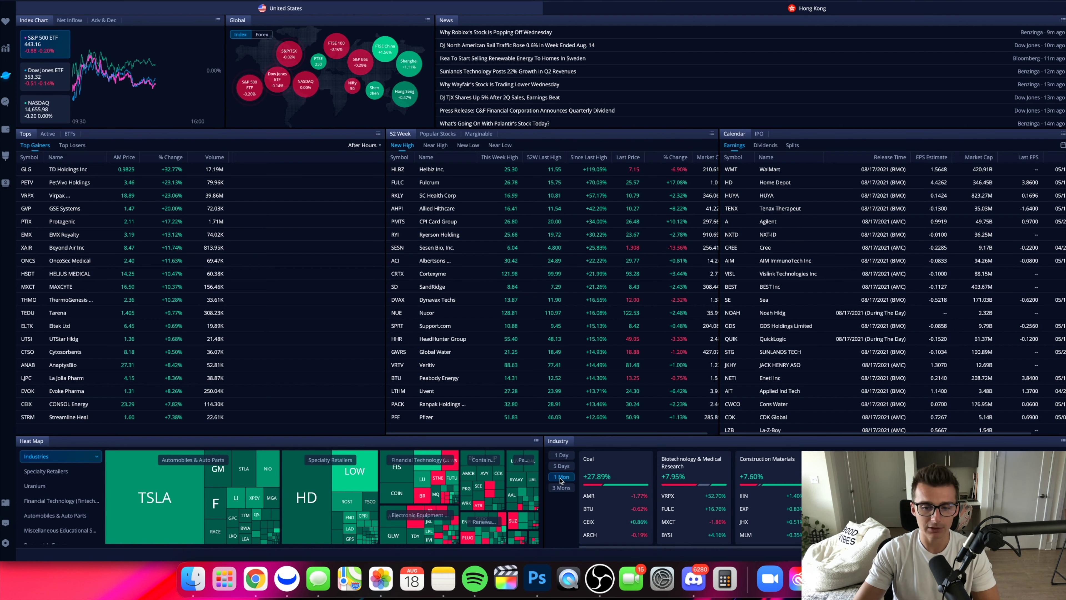
pyautogui.click(561, 487)
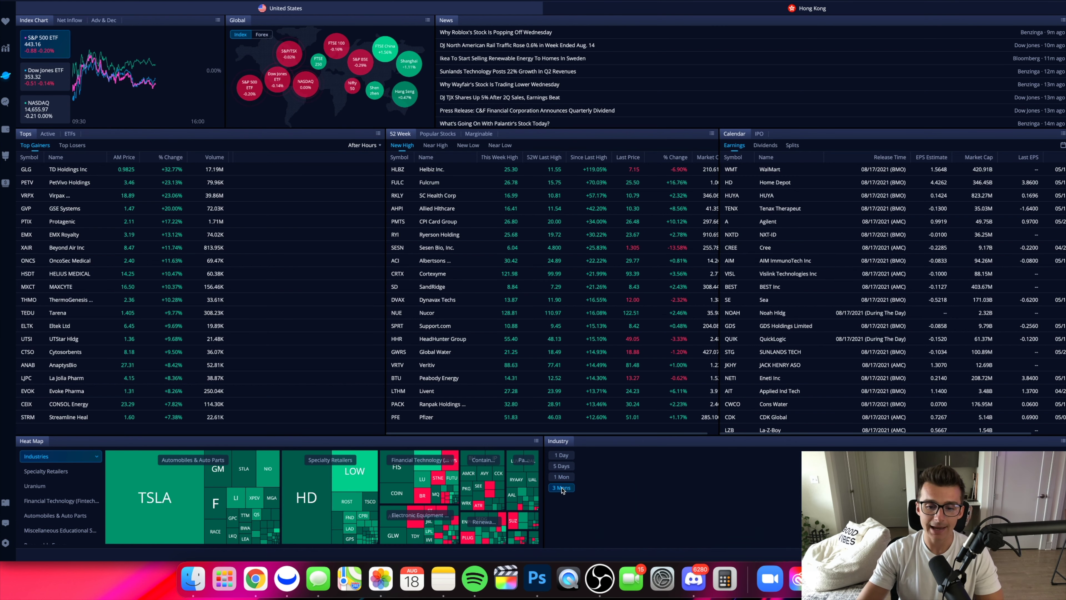
pyautogui.click(562, 457)
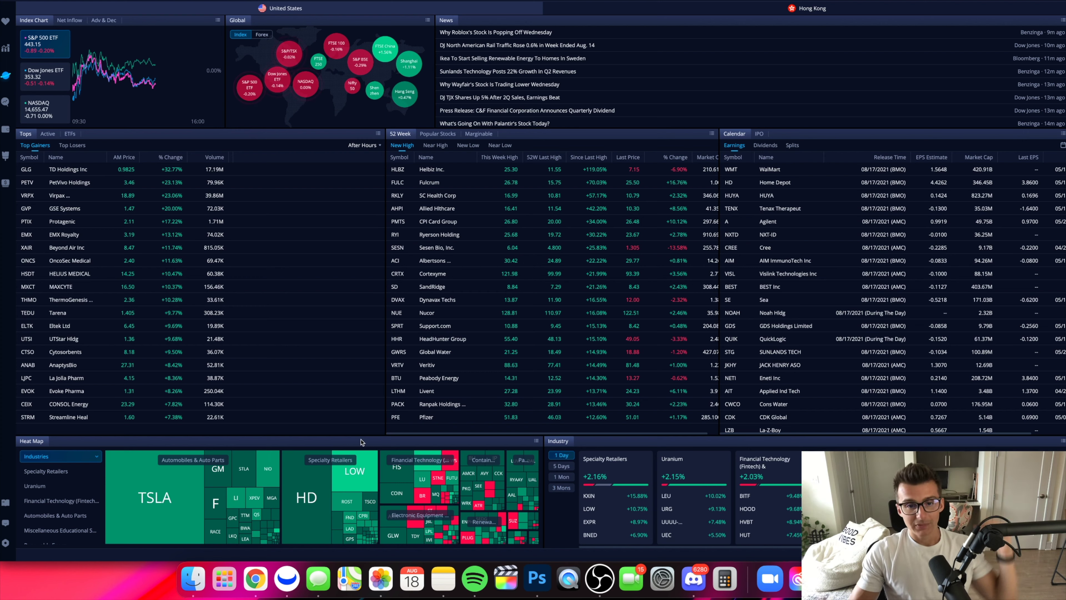
# Open the stock screener, look over the saved screeners, and return to the screener setup.
pyautogui.click(6, 102)
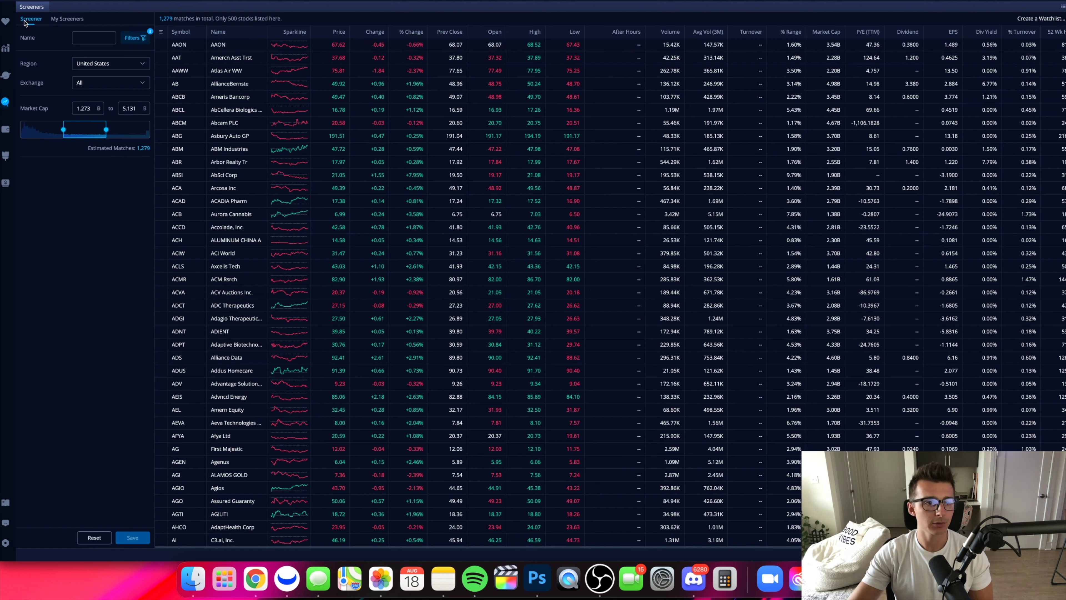
pyautogui.click(66, 19)
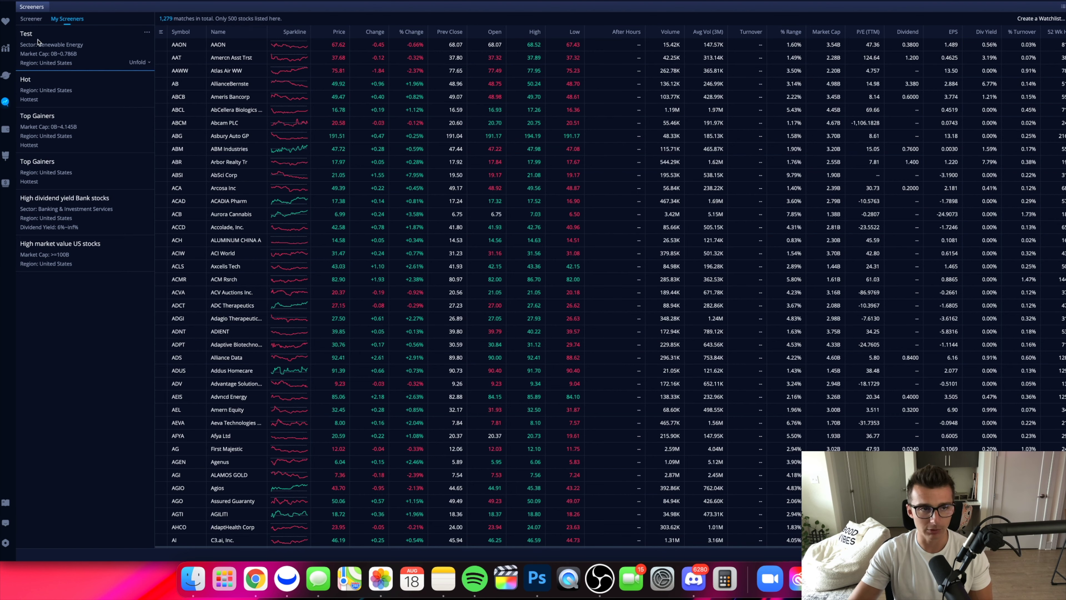
pyautogui.click(29, 21)
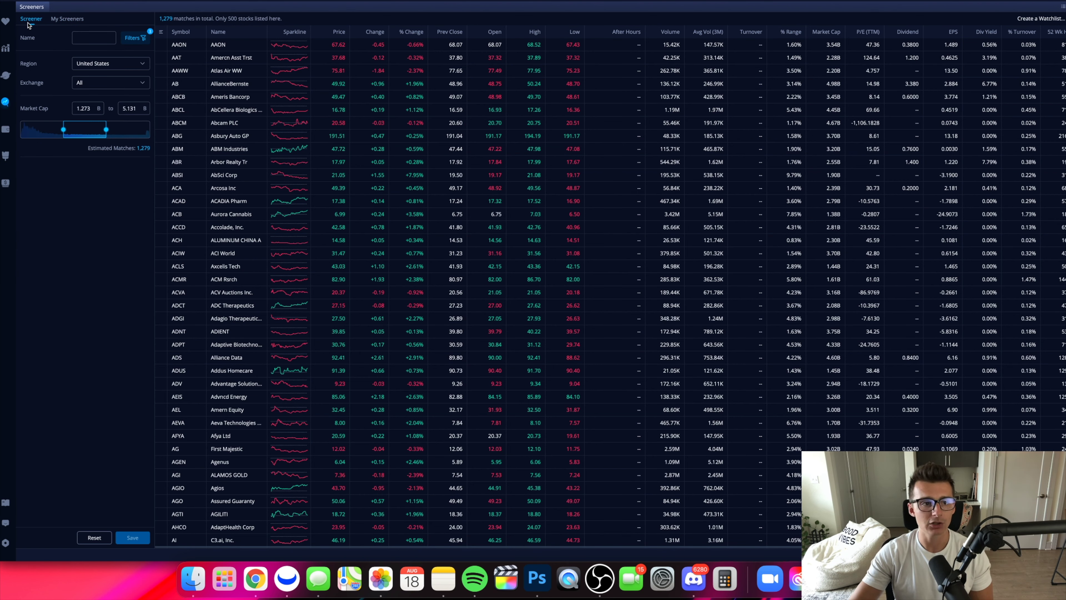
# Name the screener "#1" and open its list of available filters.
pyautogui.click(105, 38)
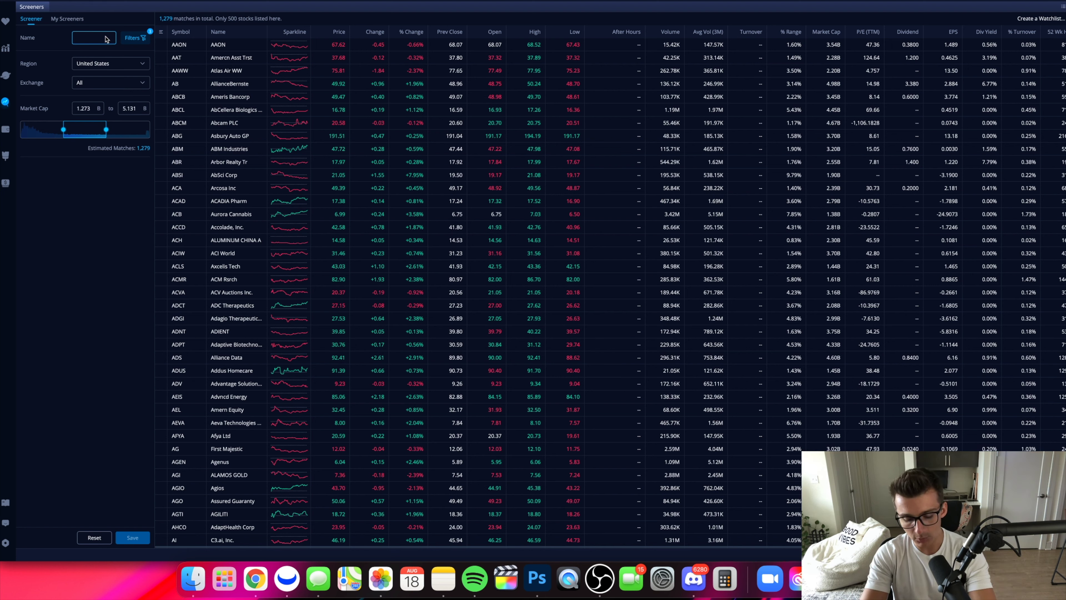
pyautogui.write('#1')
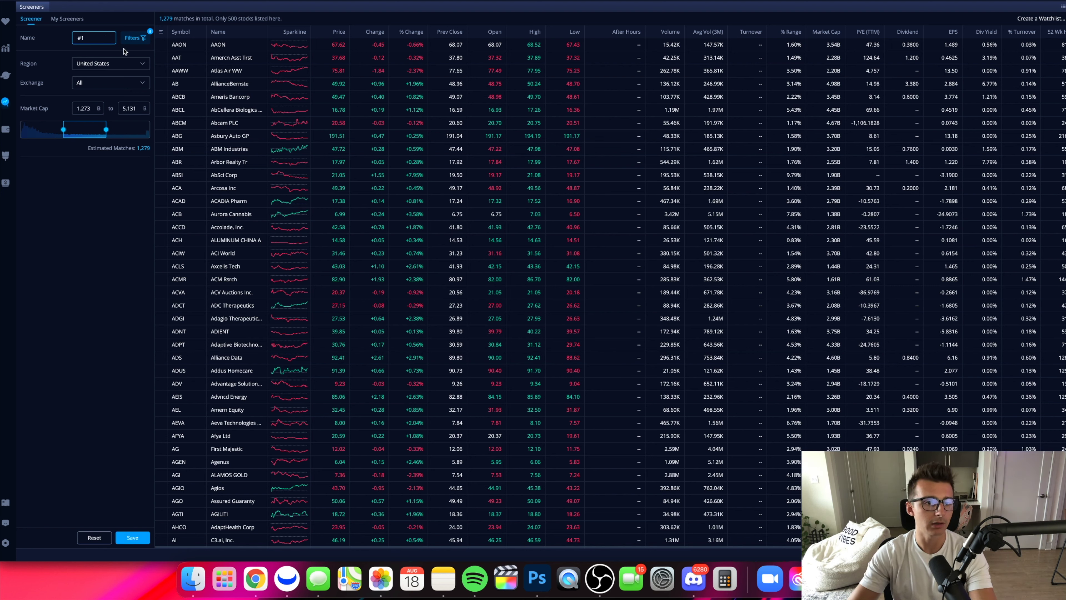
pyautogui.click(142, 40)
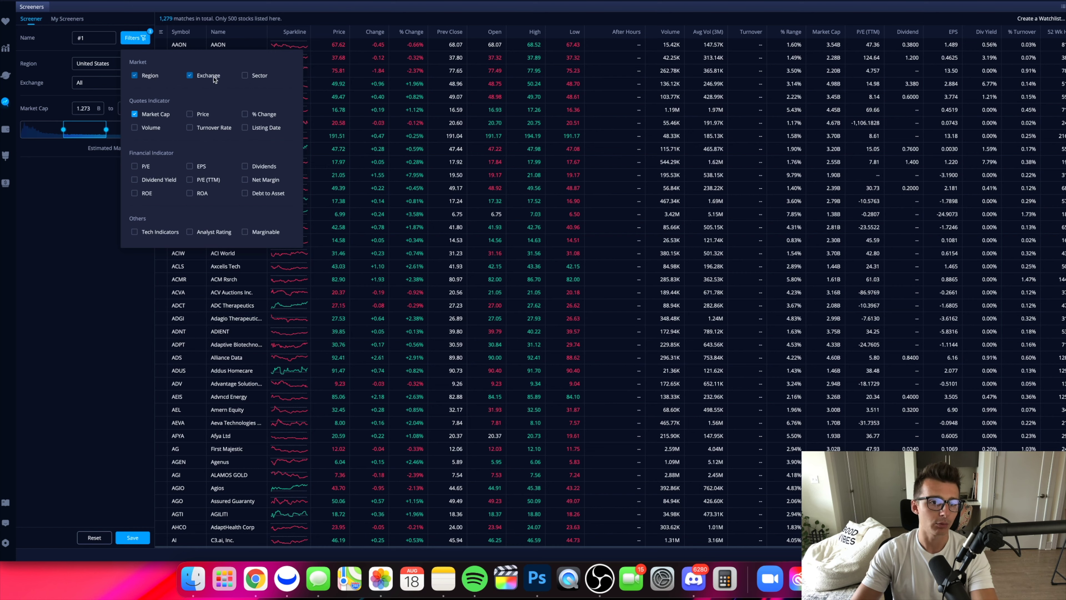
# Add the Sector, Volume and Price filters to the screener and close the filter list.
pyautogui.click(256, 79)
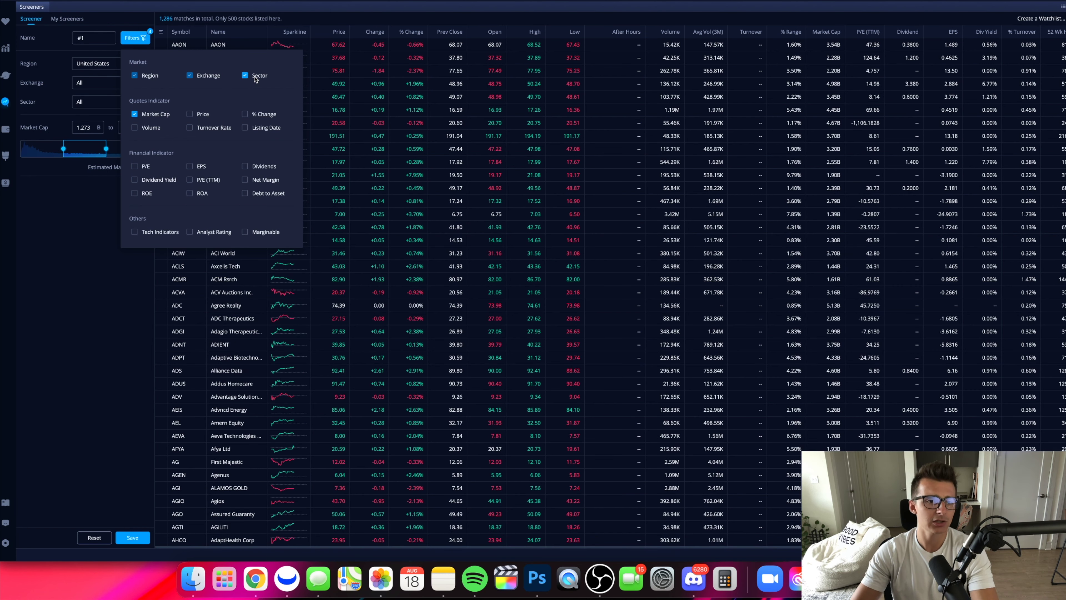
pyautogui.click(151, 128)
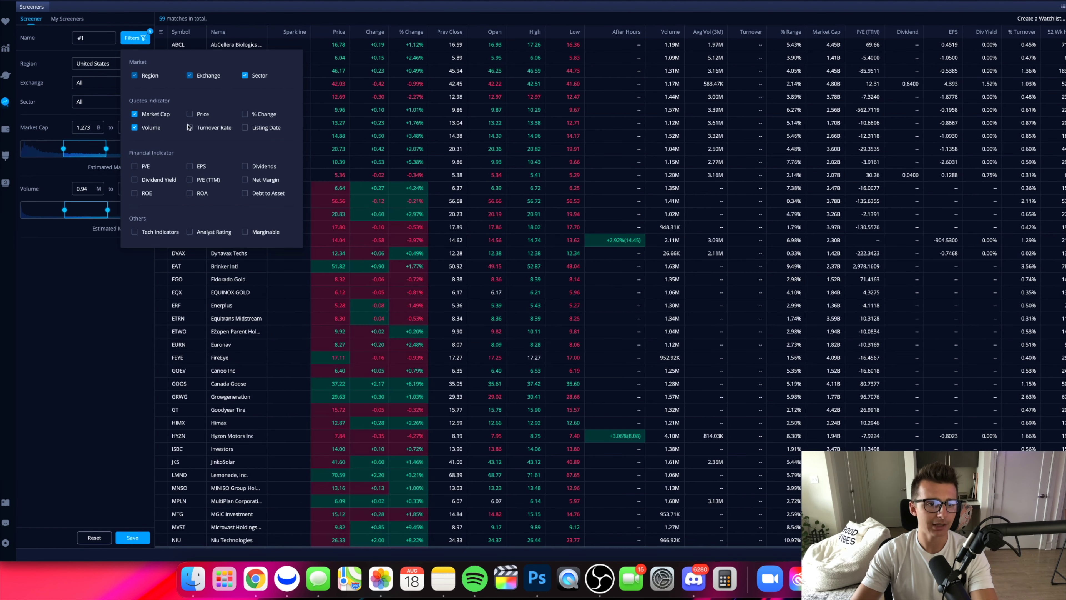
pyautogui.click(200, 116)
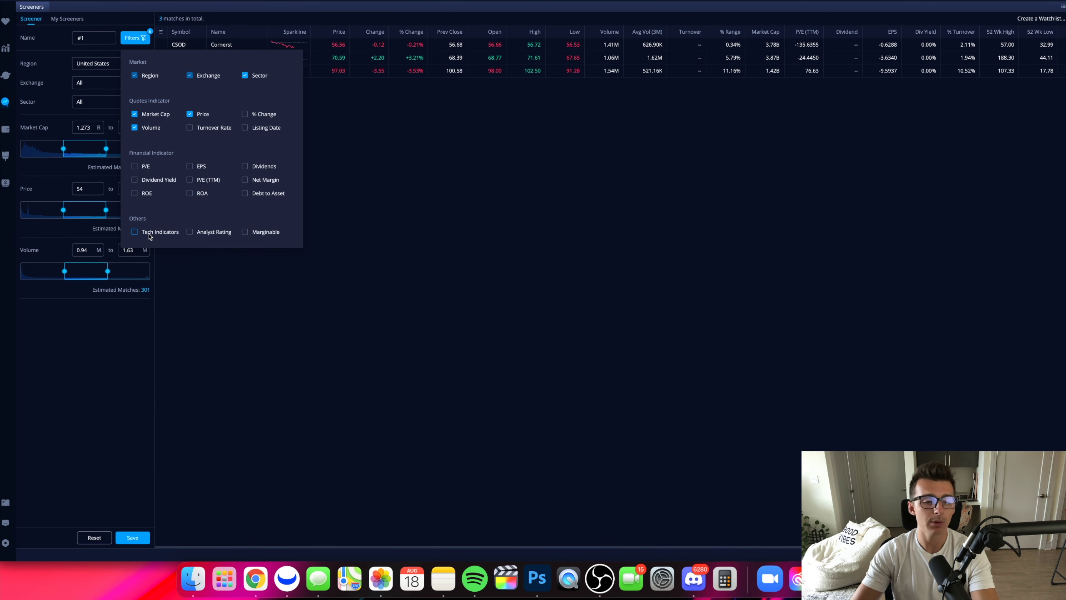
pyautogui.click(143, 37)
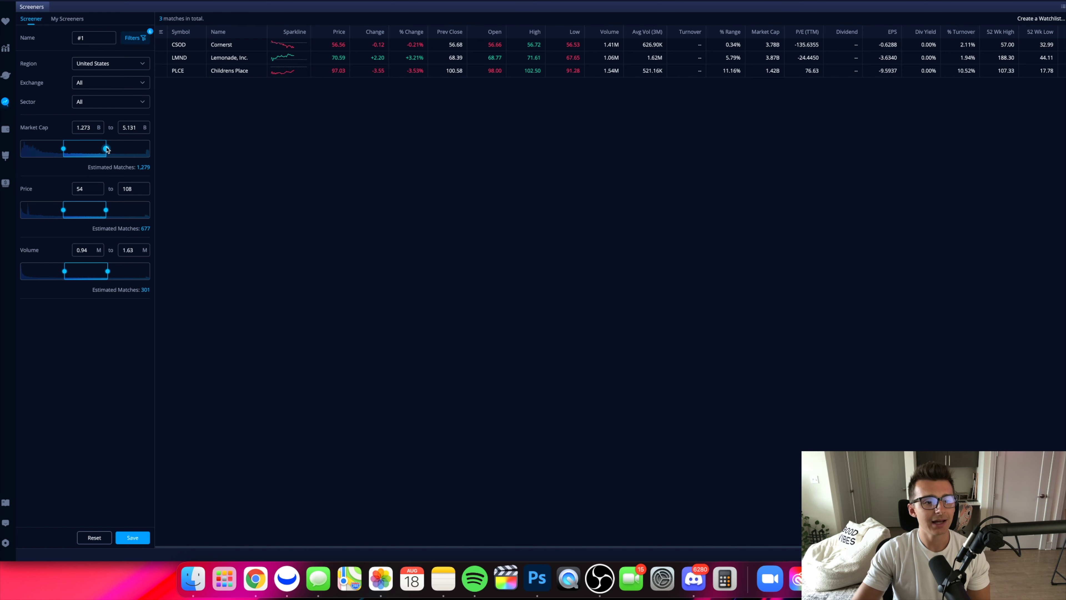
# Set the market cap range to 3.623 B through 2568.63 B and the price range to 10 through 436217.
pyautogui.moveTo(106, 149); pyautogui.dragTo(186, 148)
pyautogui.moveTo(64, 149); pyautogui.dragTo(95, 149)
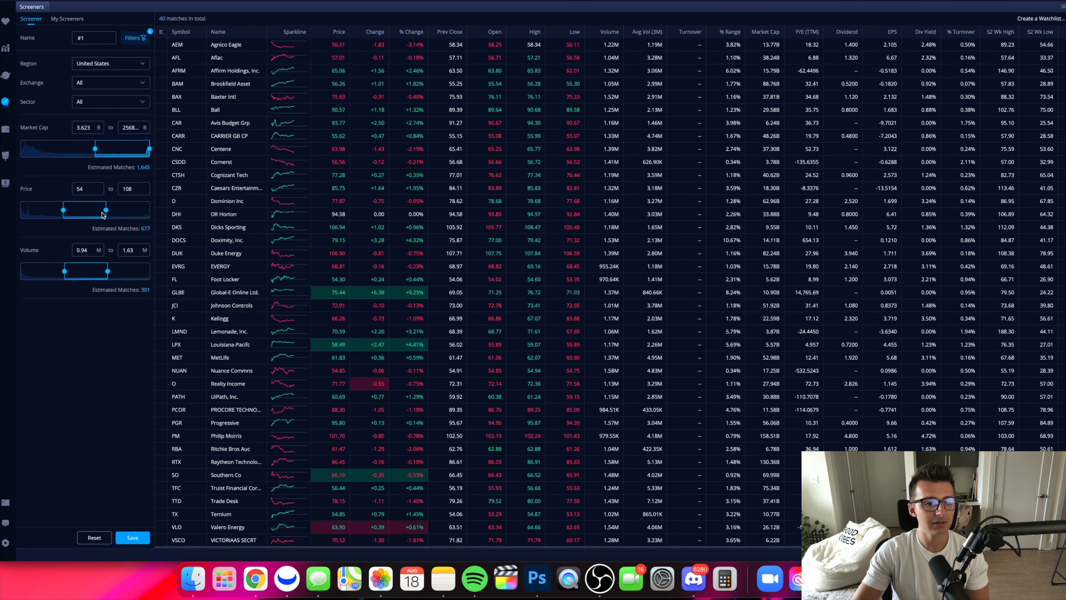
pyautogui.moveTo(106, 210); pyautogui.dragTo(150, 210)
pyautogui.moveTo(63, 210); pyautogui.dragTo(20, 209)
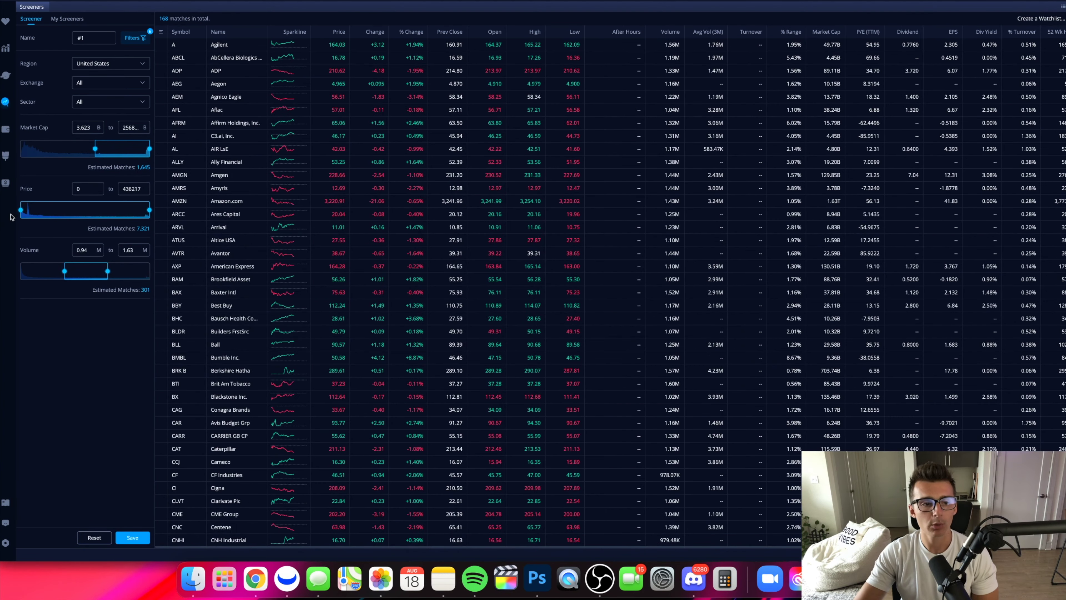
pyautogui.moveTo(21, 210); pyautogui.dragTo(30, 212)
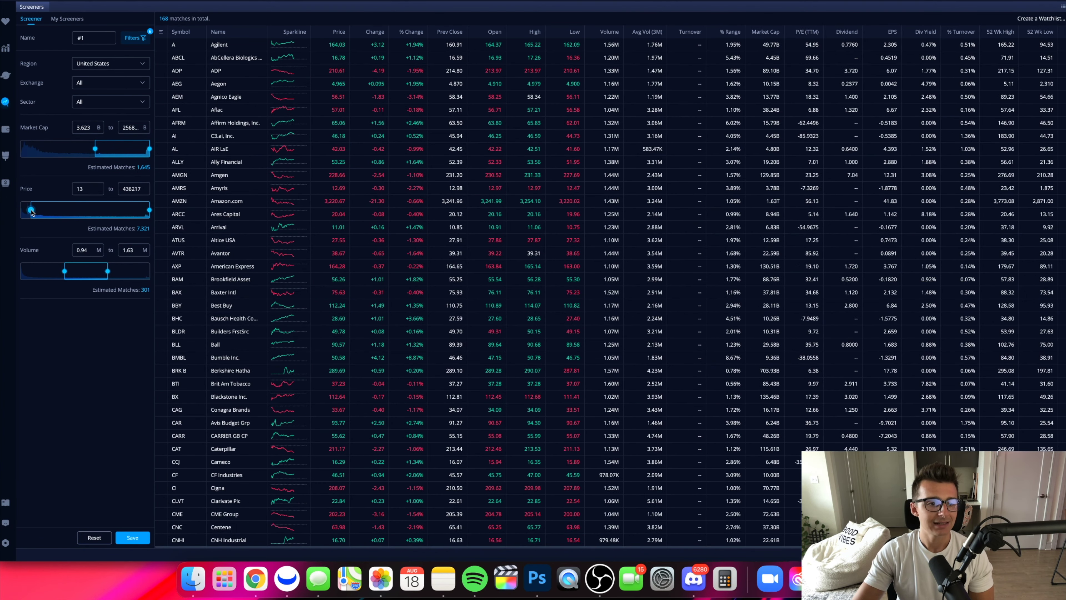
pyautogui.click(100, 190)
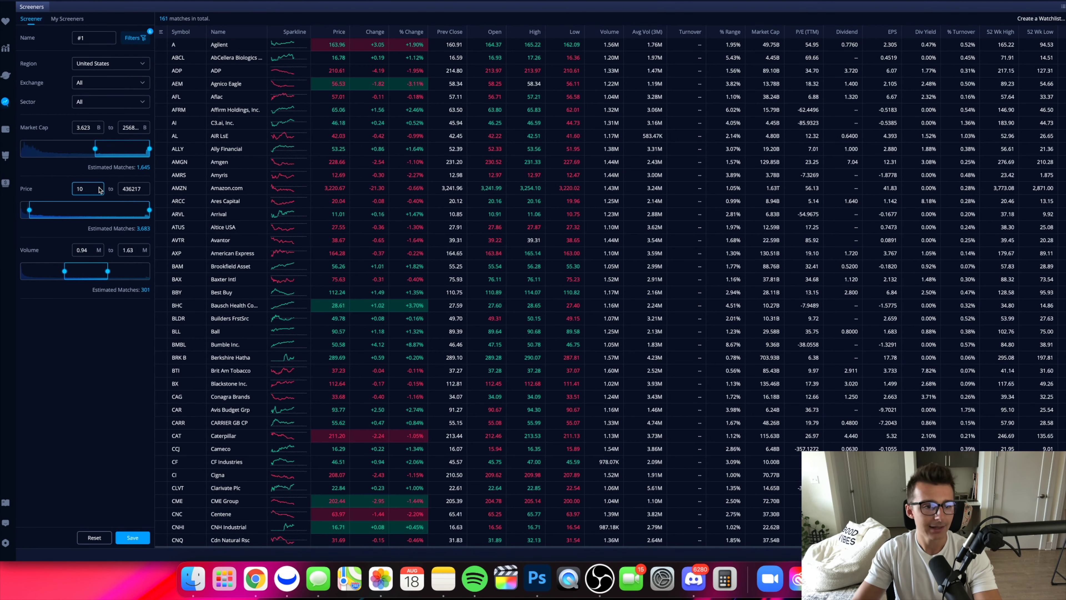
pyautogui.click(56, 191)
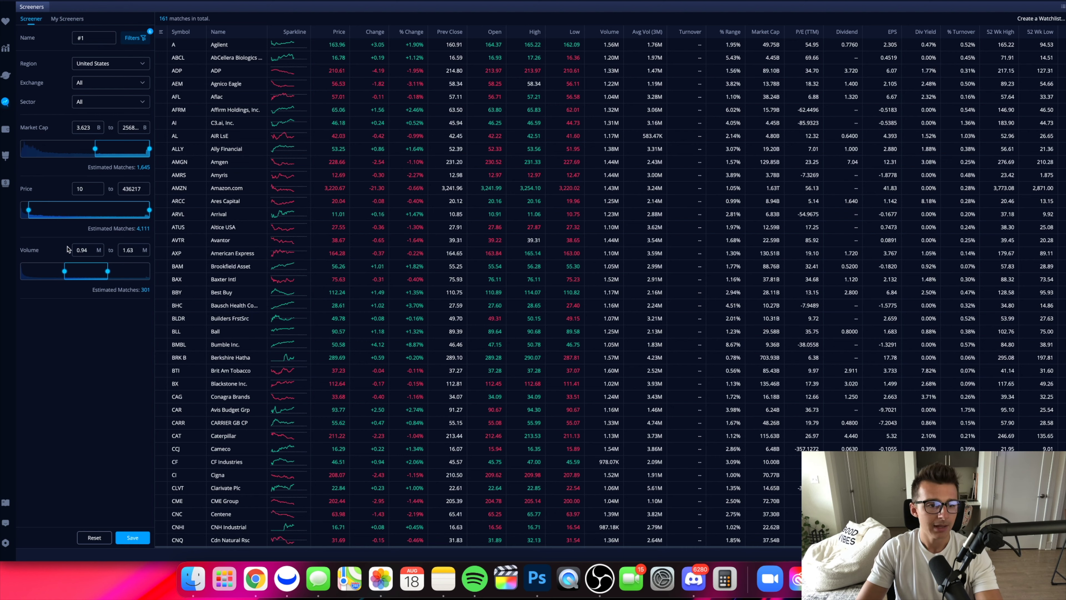
# Set the volume range to 0.73 M through 166.91 M and limit the sector to Uranium.
pyautogui.moveTo(65, 271); pyautogui.dragTo(149, 272)
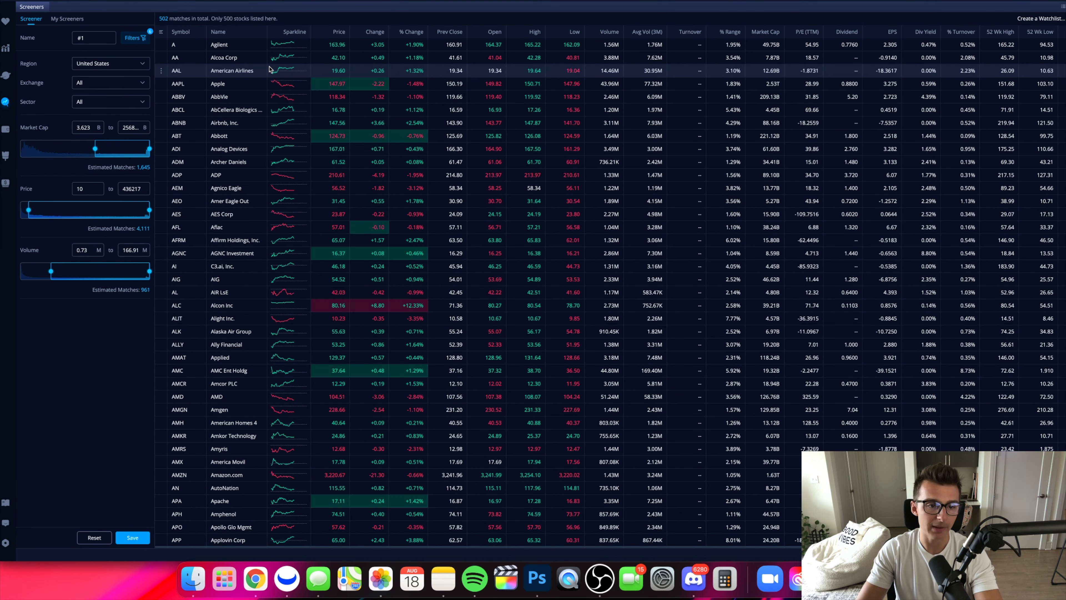
pyautogui.click(123, 101)
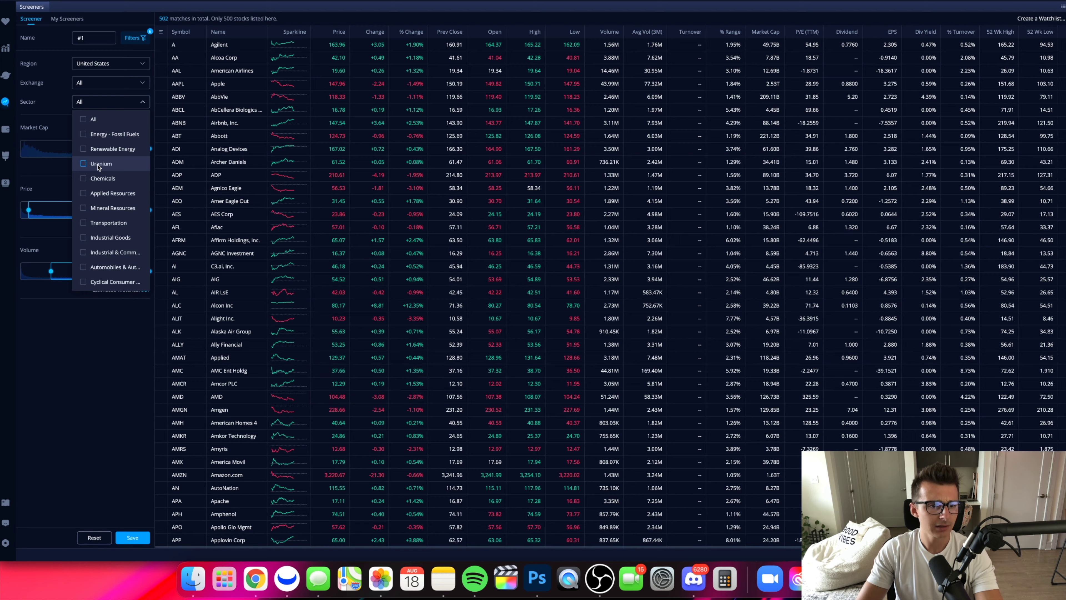
pyautogui.click(88, 166)
pyautogui.click(99, 168)
pyautogui.click(100, 168)
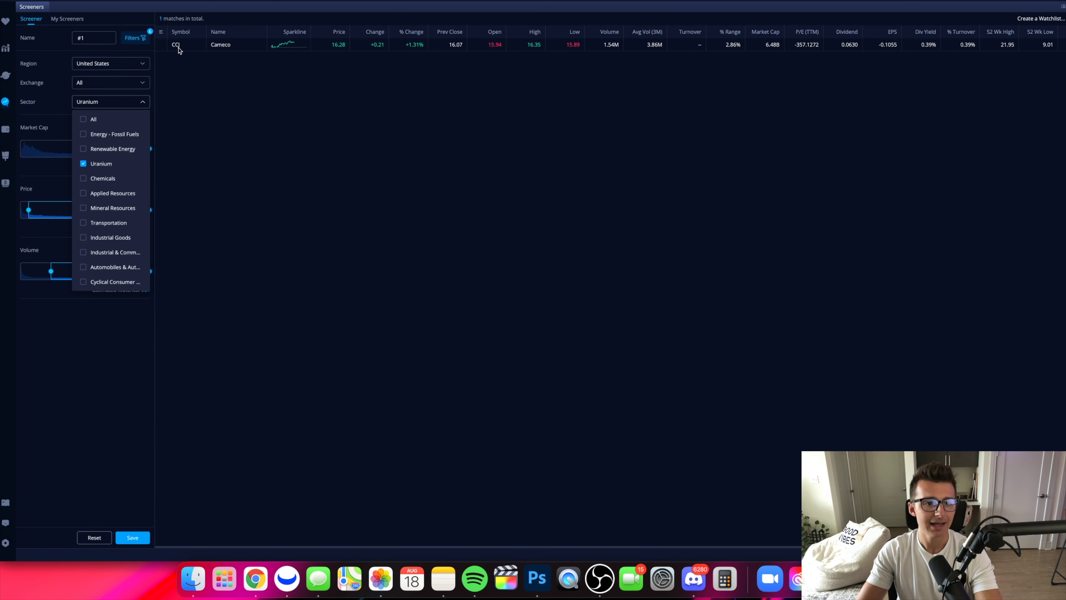
pyautogui.click(239, 50)
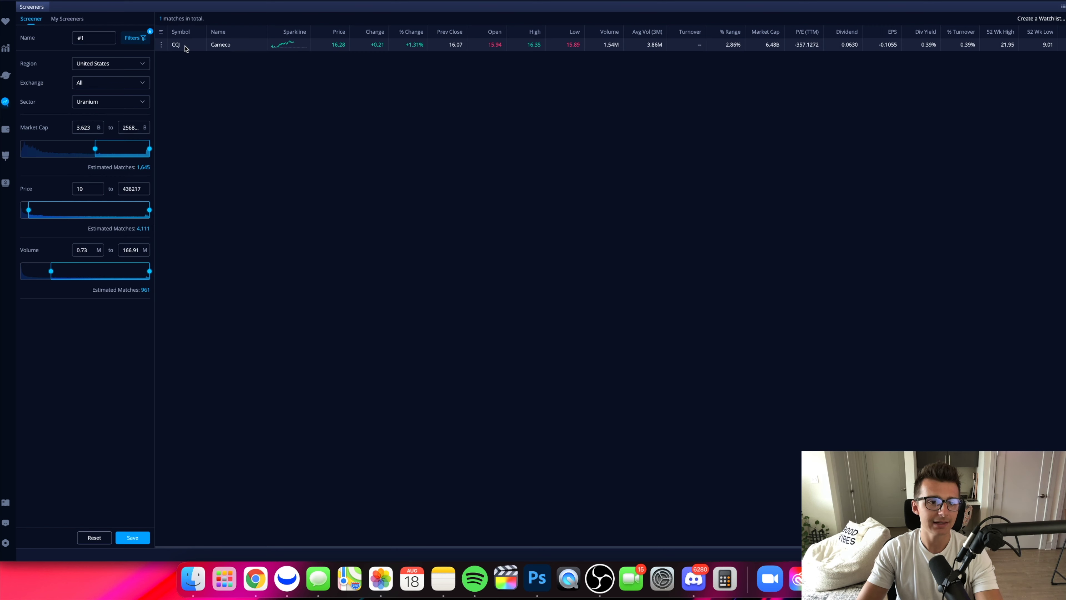
# Open the Cameco chart from the screener results and examine its daily price history against the moving averages.
pyautogui.doubleClick(261, 47)
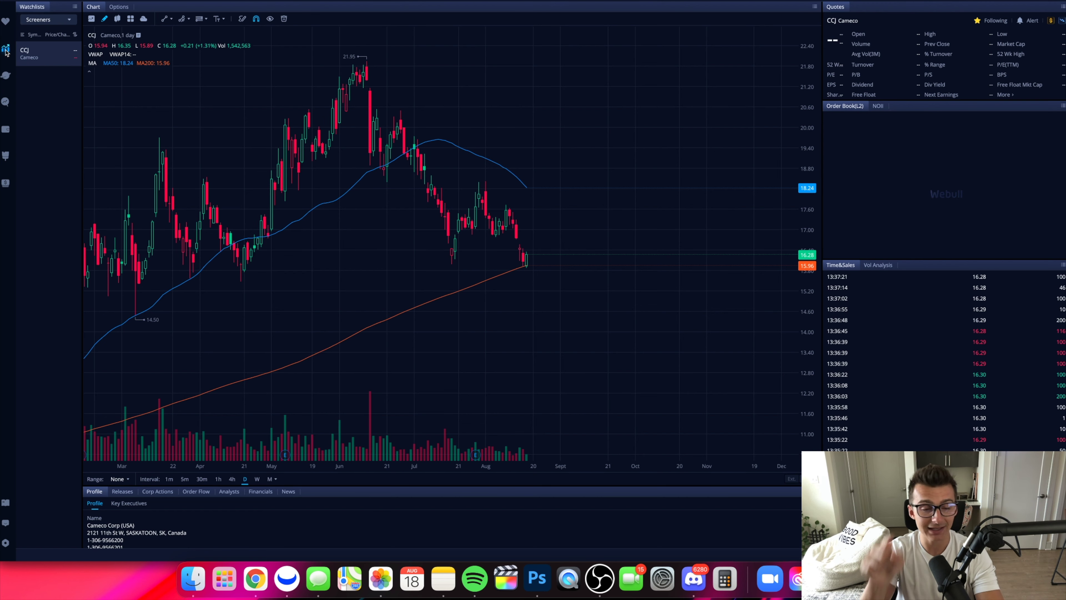
pyautogui.scroll(-5, 705, 237)
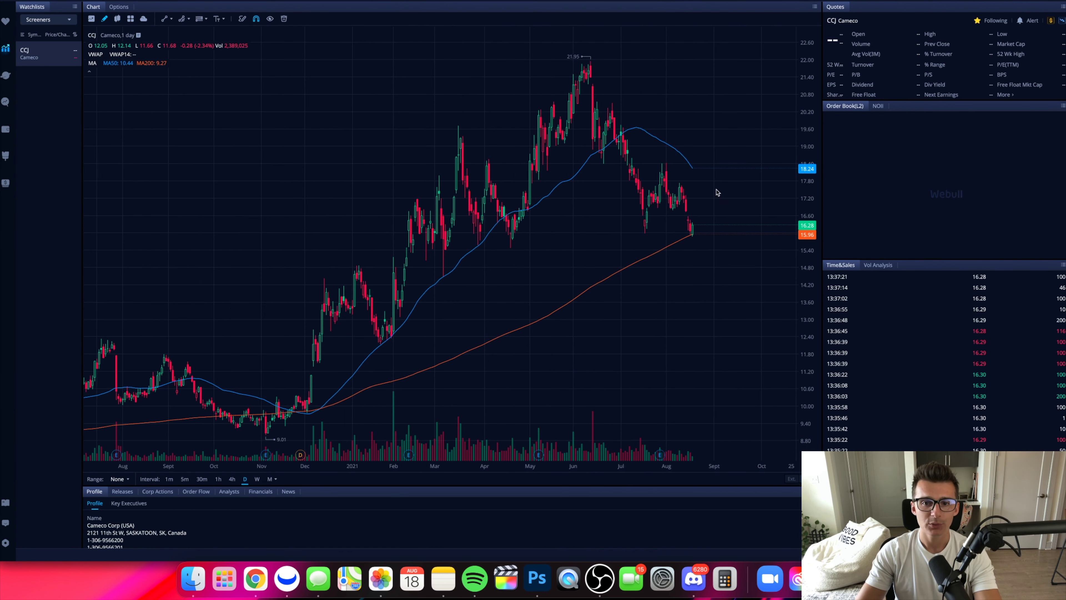
pyautogui.hscroll(2, 583, 238)
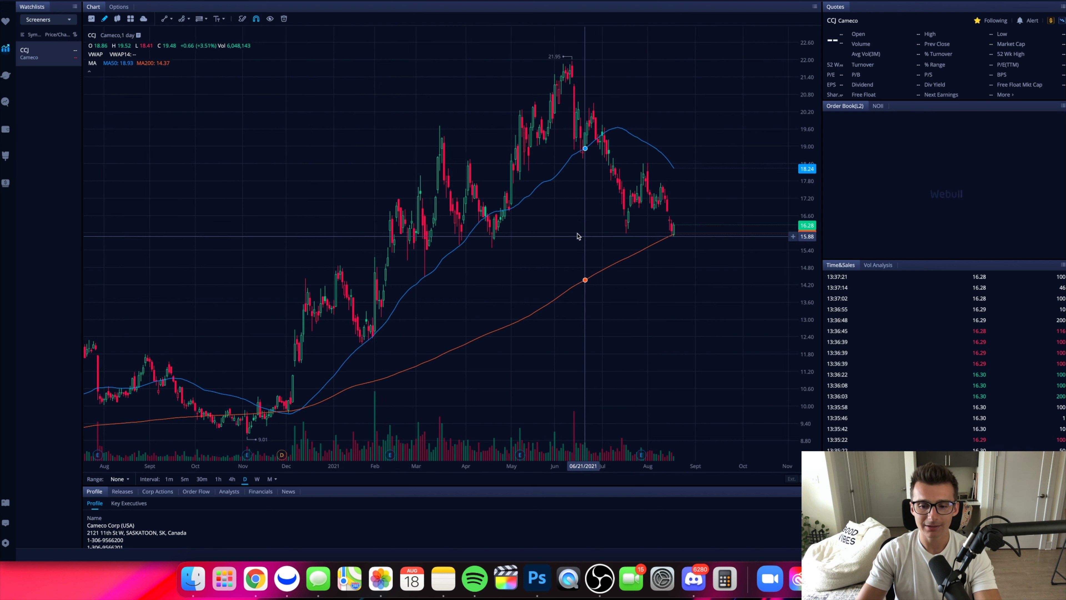
pyautogui.scroll(-1, 577, 234)
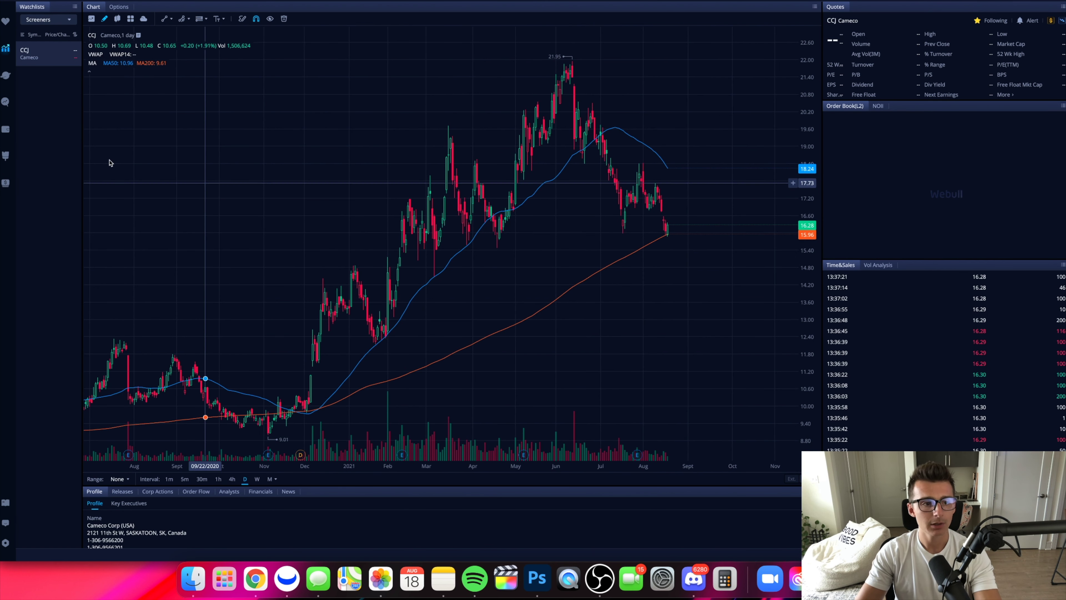
# Return to the screener and look over the watchlists that Cameco can be added to, without choosing one.
pyautogui.click(5, 102)
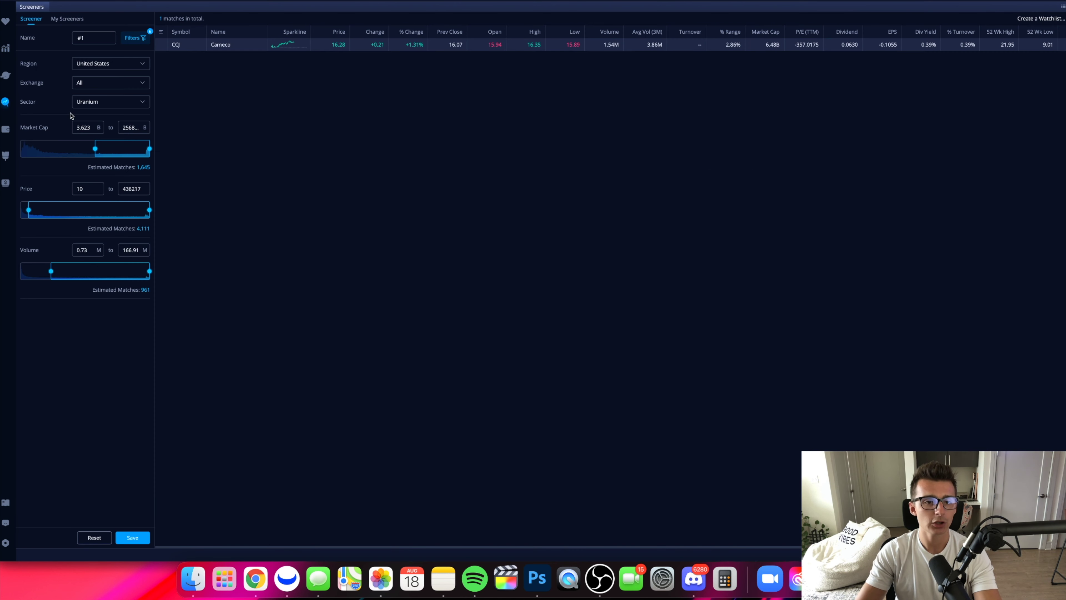
pyautogui.rightClick(164, 48)
pyautogui.moveTo(185, 59)
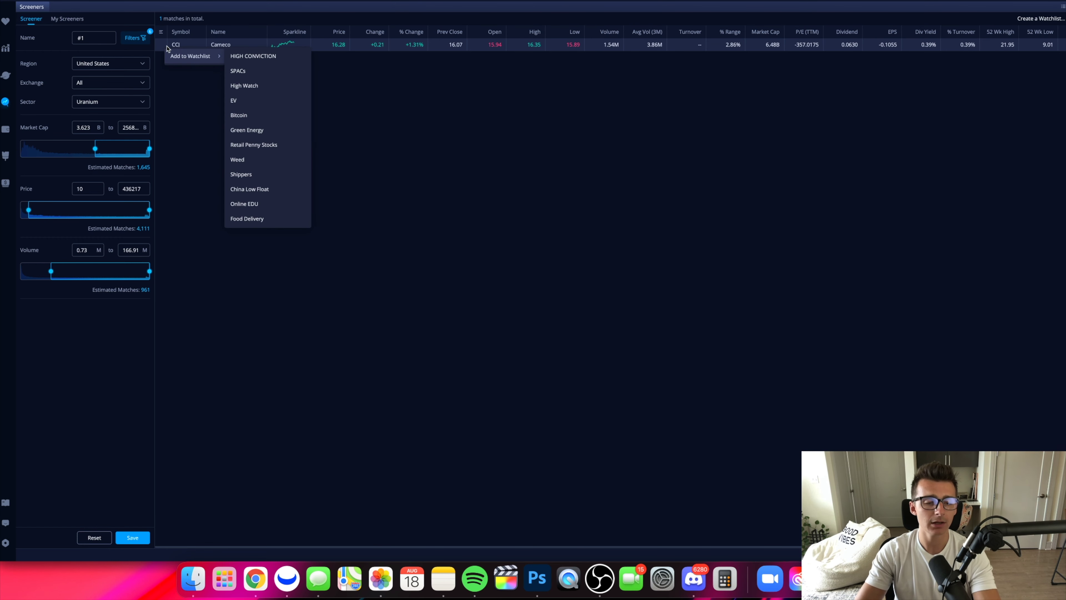
pyautogui.scroll(-5, 261, 138)
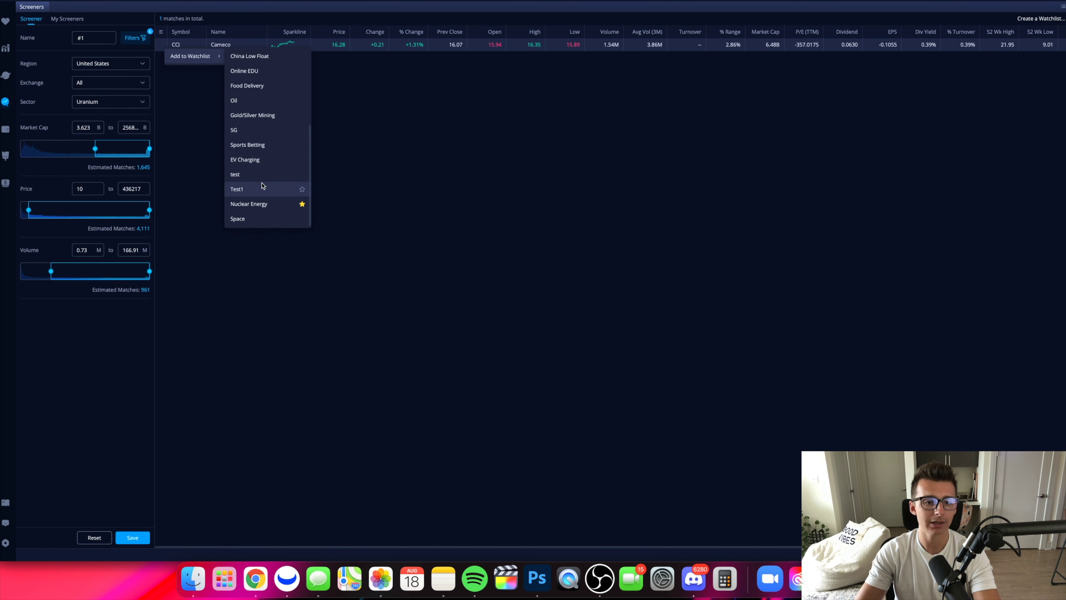
pyautogui.scroll(2, 290, 117)
pyautogui.click(399, 119)
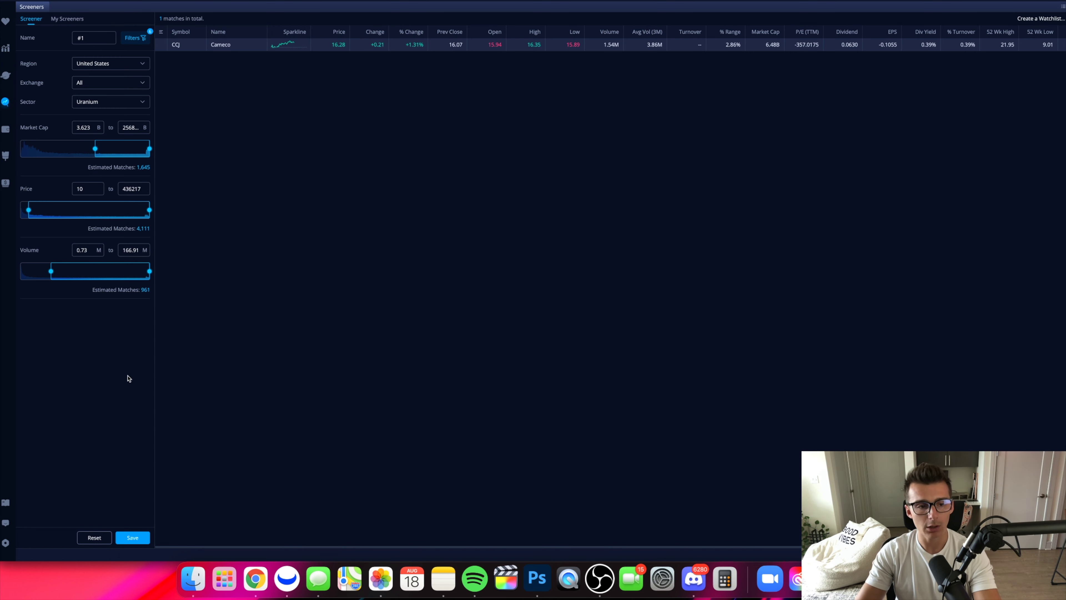
# Save screener #1, check its entry among the saved screeners, and return to the screener setup.
pyautogui.click(132, 538)
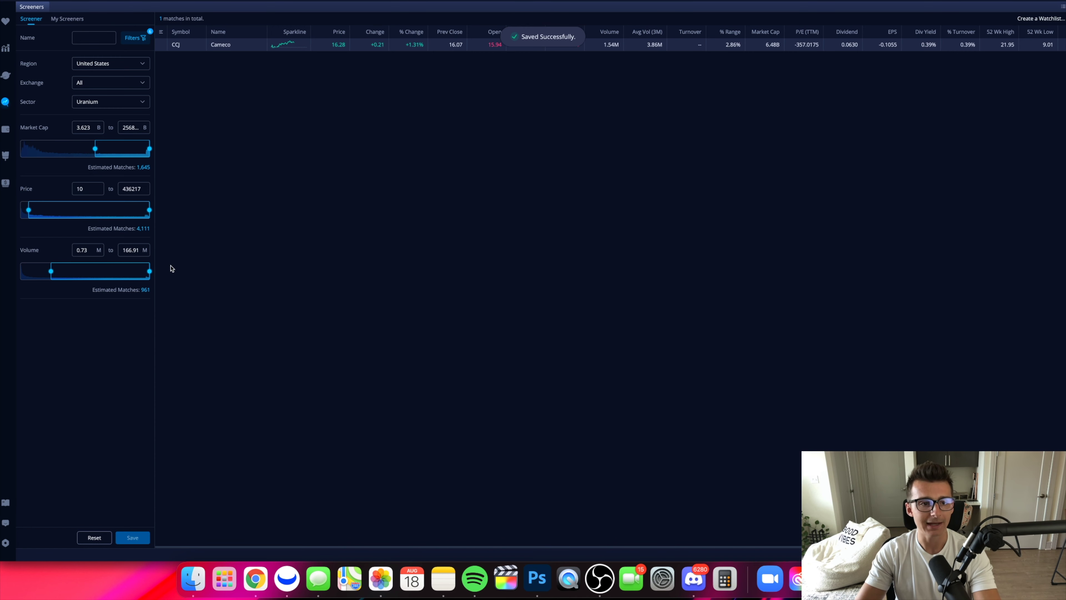
pyautogui.click(61, 21)
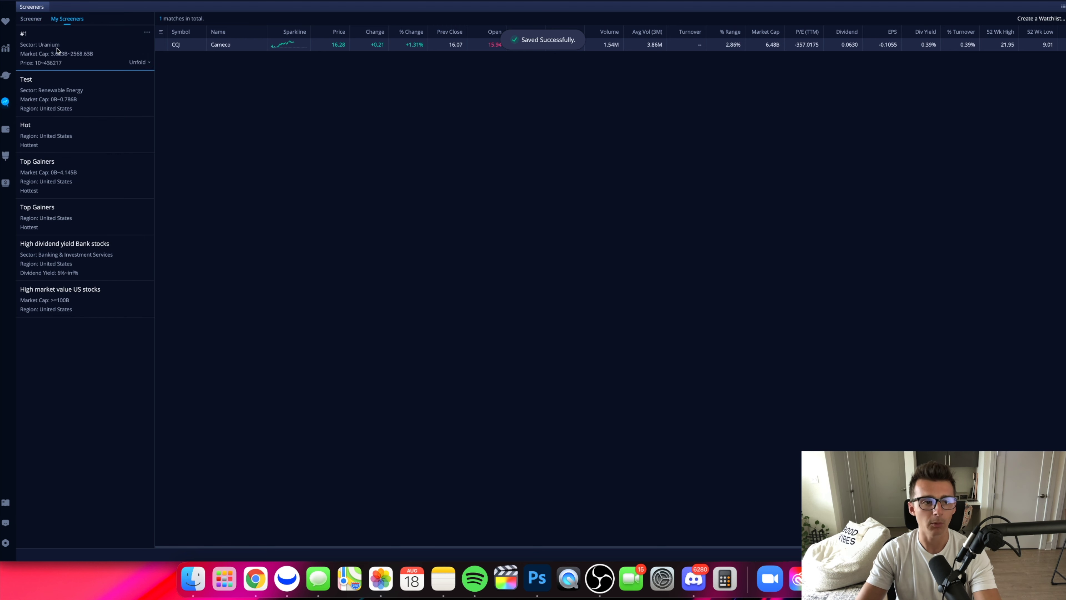
pyautogui.click(38, 24)
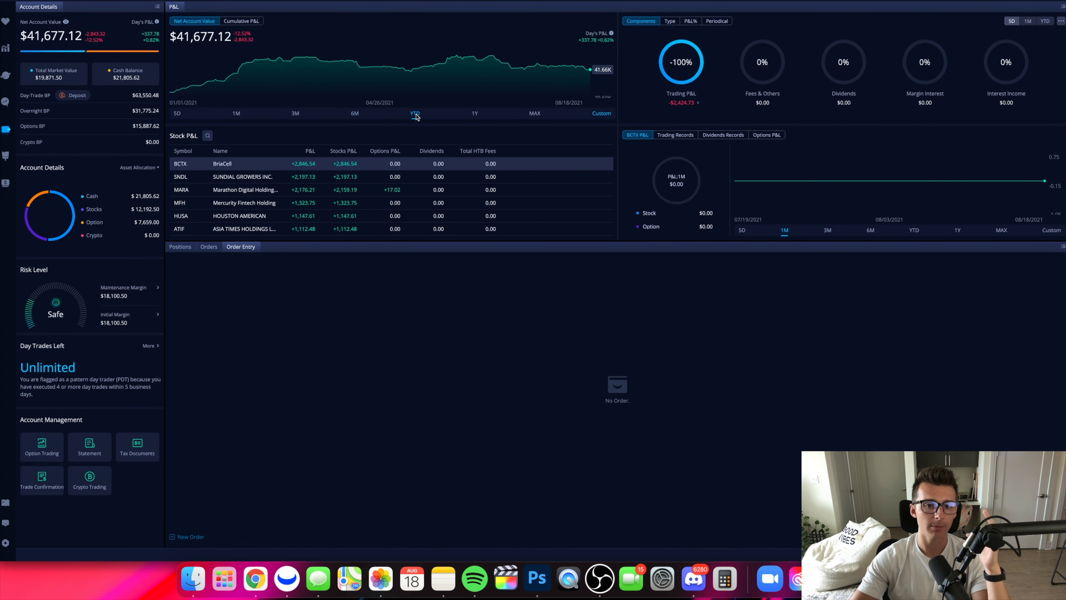
# Compare the account's net value over 1 year and year to date, and view the year-to-date cumulative P&L.
pyautogui.click(474, 115)
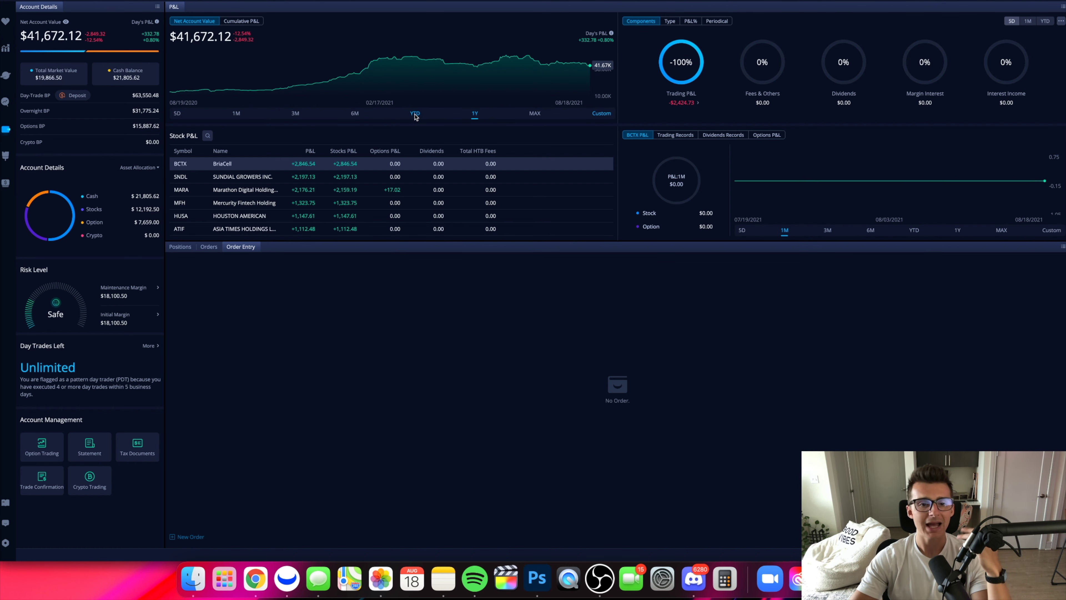
pyautogui.click(414, 114)
pyautogui.click(239, 22)
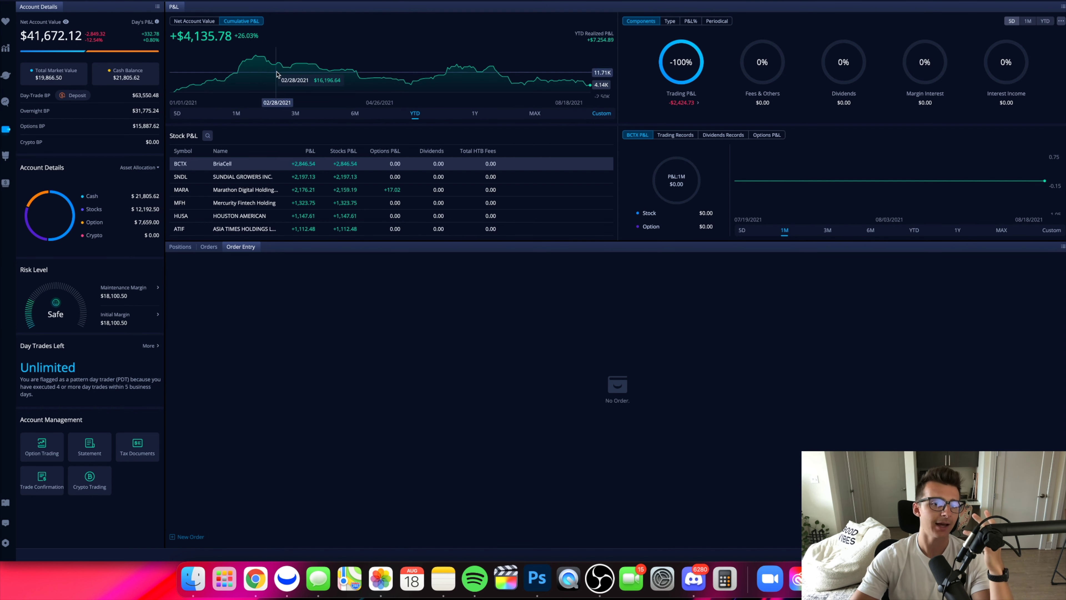
pyautogui.click(202, 25)
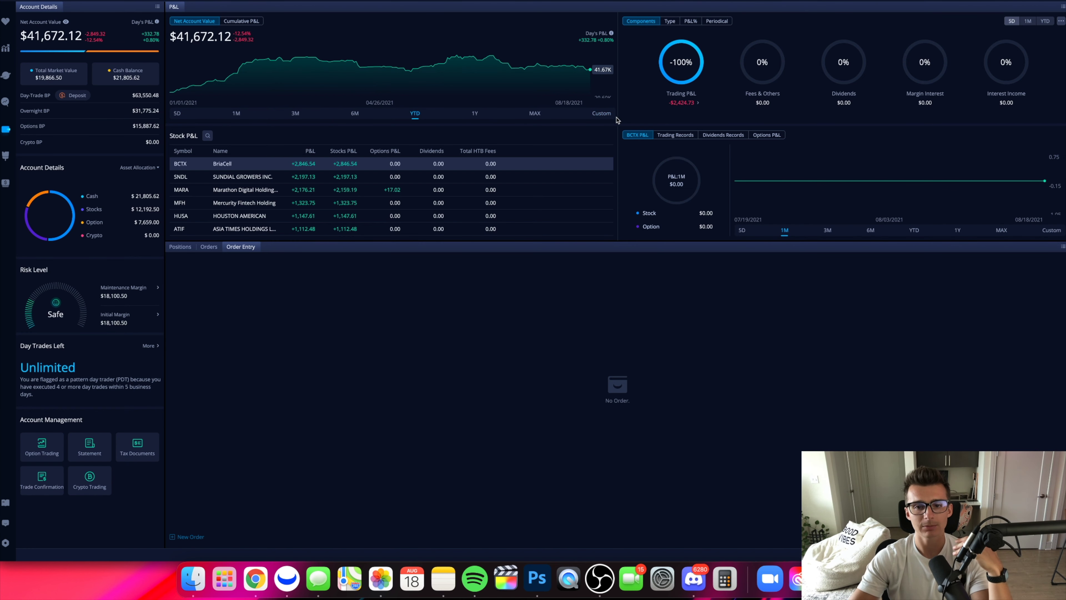
# Search the stock P&L list for aapl, tsla and bctx in turn.
pyautogui.click(208, 136)
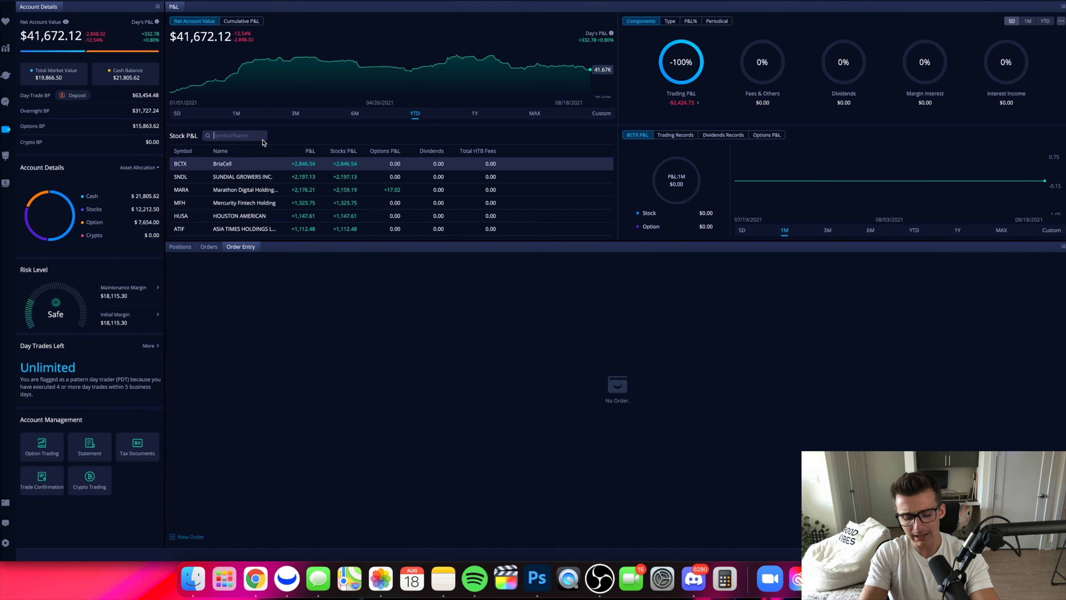
pyautogui.write('aapl')
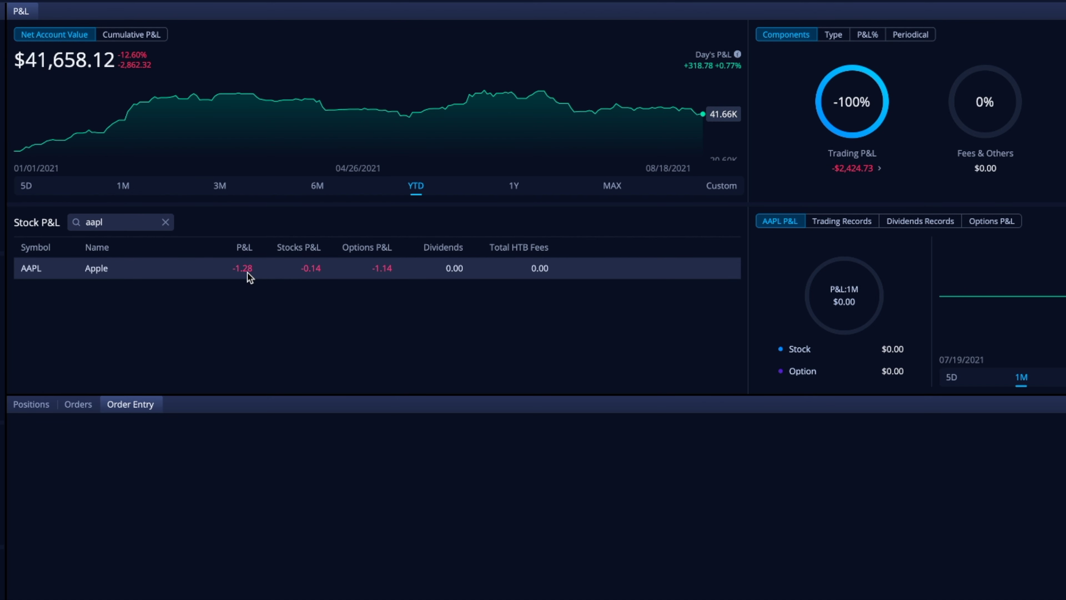
pyautogui.doubleClick(144, 221)
pyautogui.write('tsla')
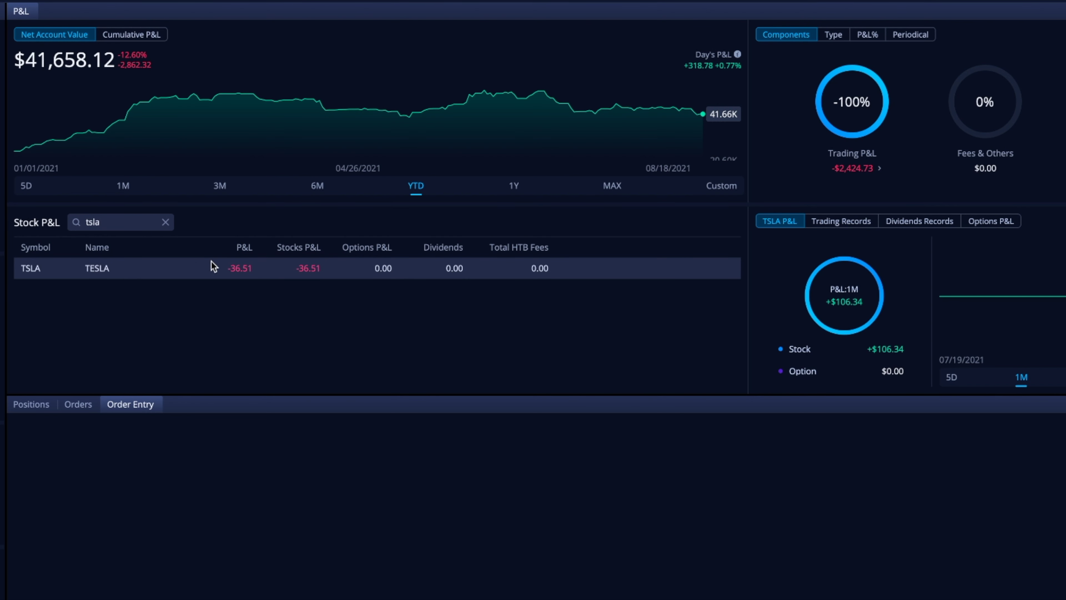
pyautogui.doubleClick(134, 226)
pyautogui.write('bctx')
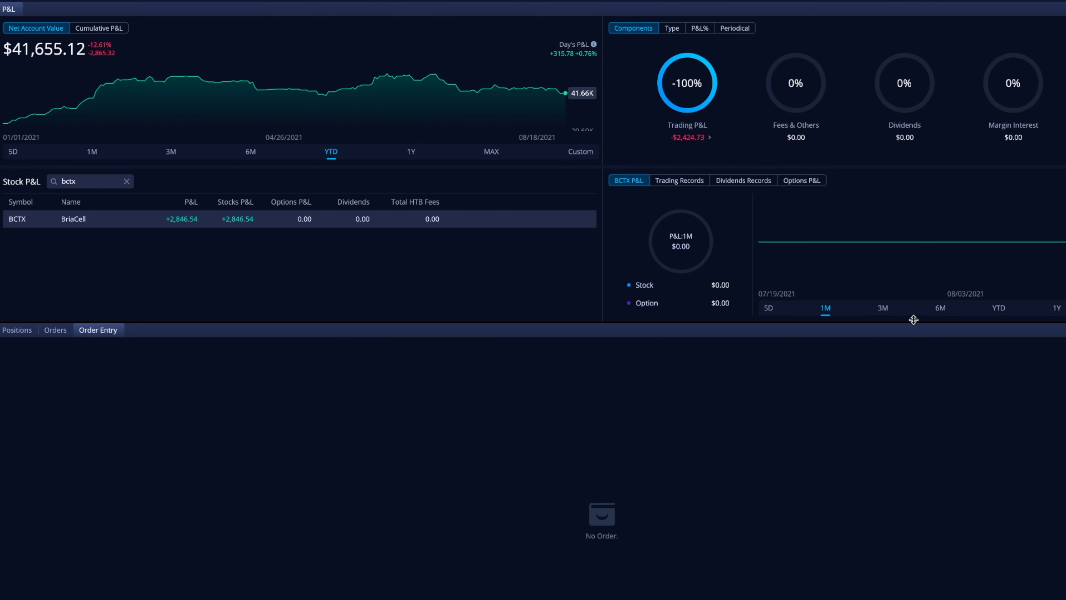
# View the BCTX P&L over 6 months and look through its trading records.
pyautogui.click(940, 307)
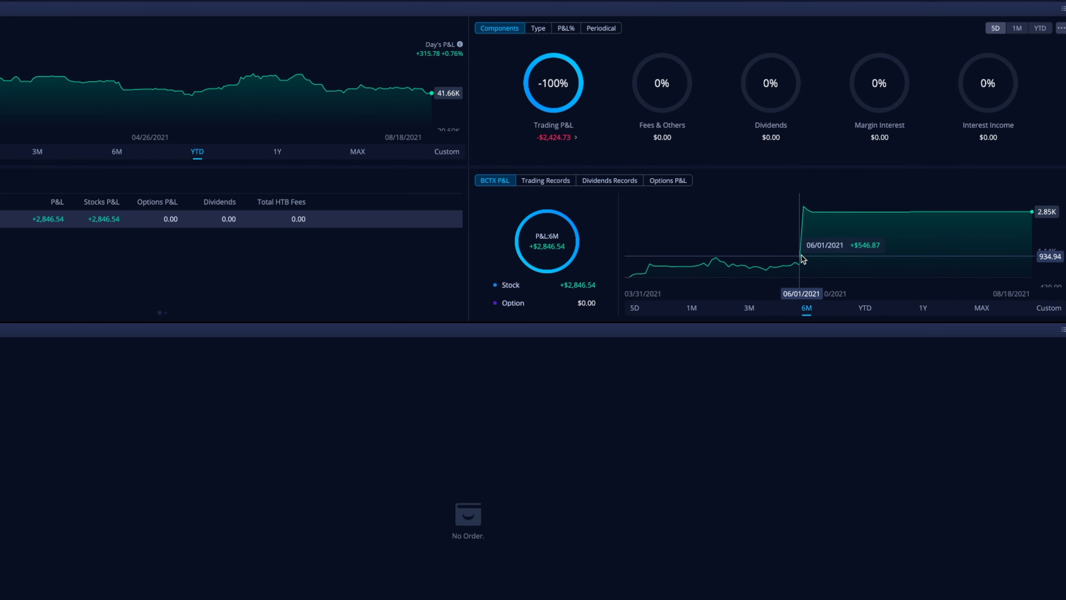
pyautogui.click(538, 179)
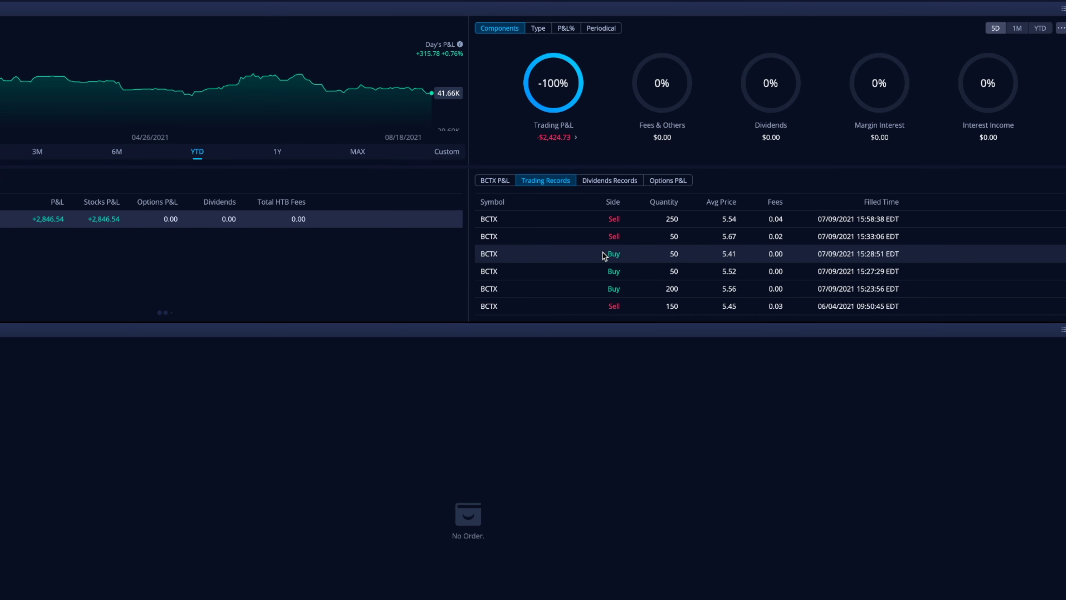
pyautogui.scroll(-5, 603, 252)
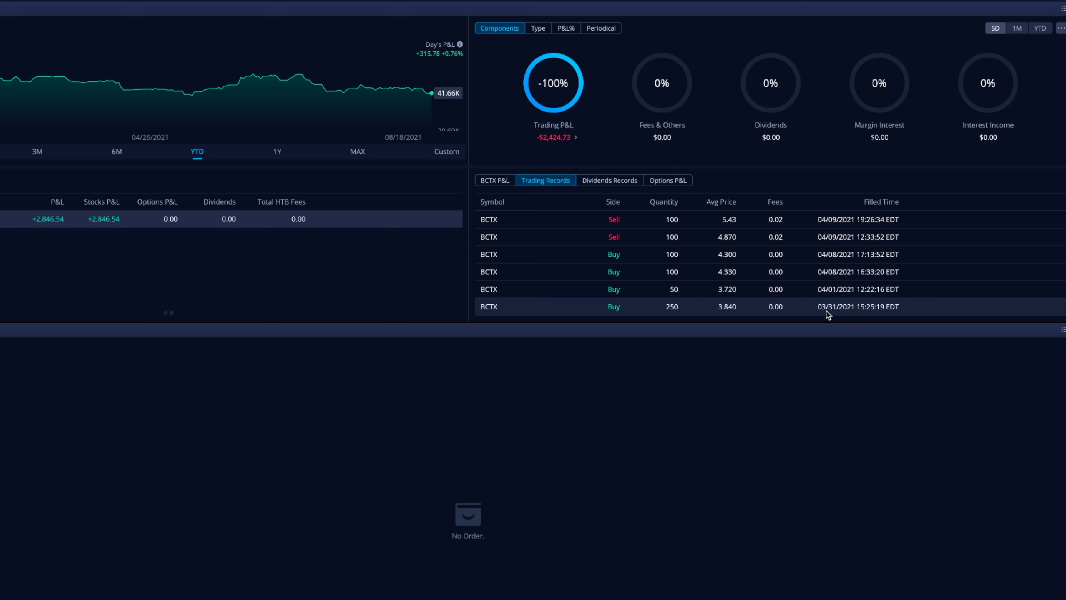
pyautogui.scroll(2, 864, 301)
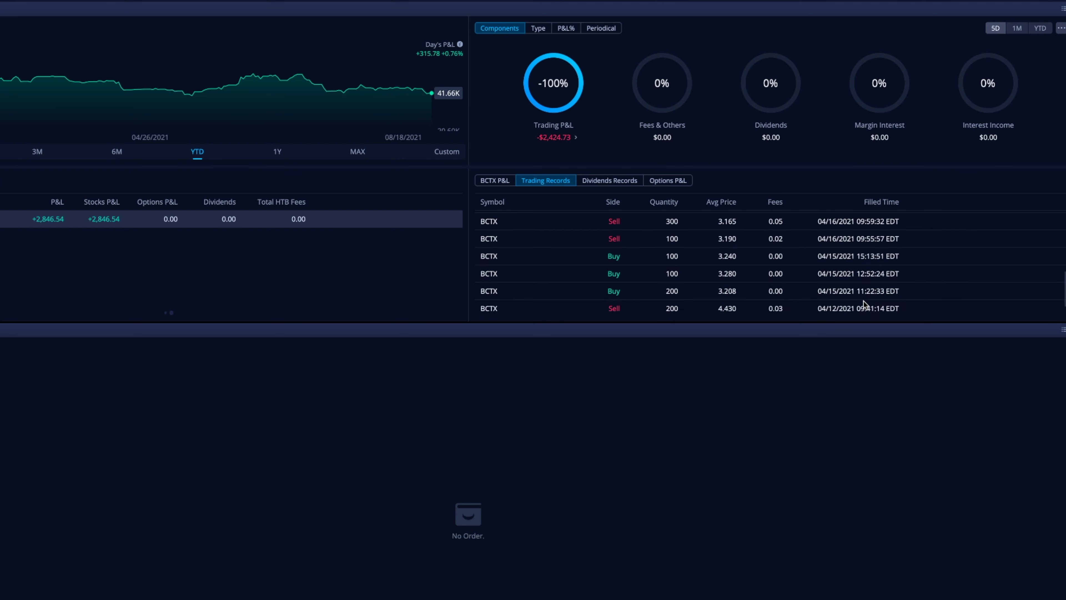
# Look back through the BCTX trading records to the newest trades and return to the BCTX P&L view.
pyautogui.scroll(5, 857, 302)
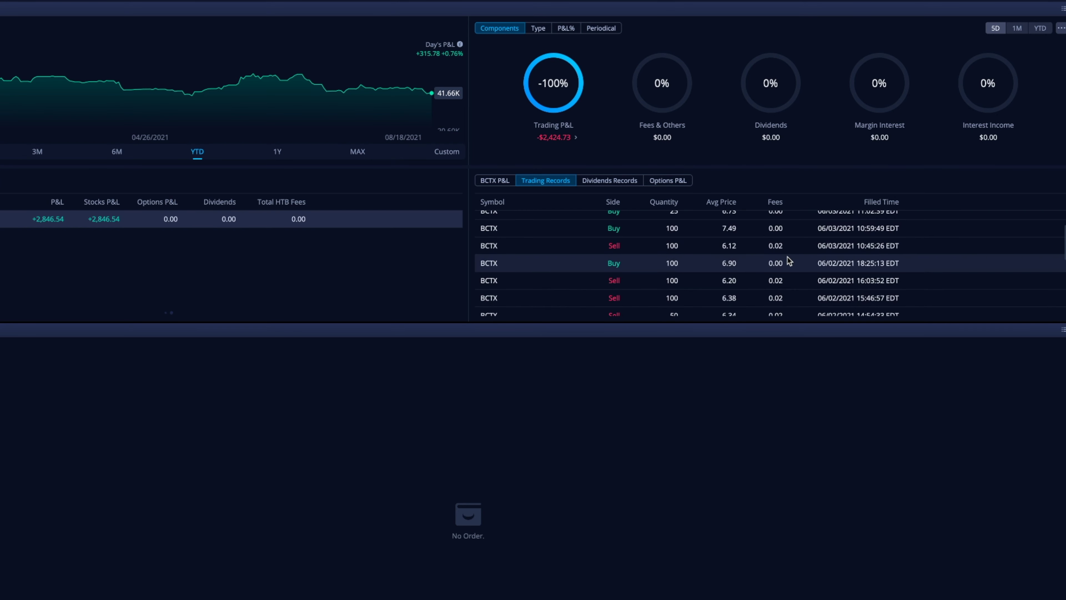
pyautogui.scroll(3, 788, 260)
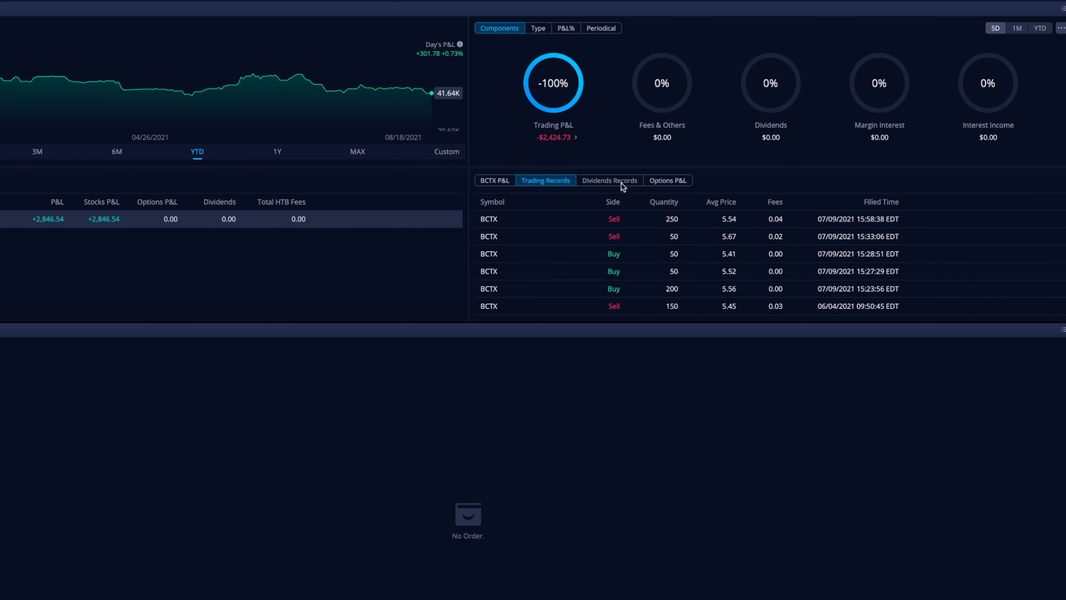
pyautogui.click(500, 182)
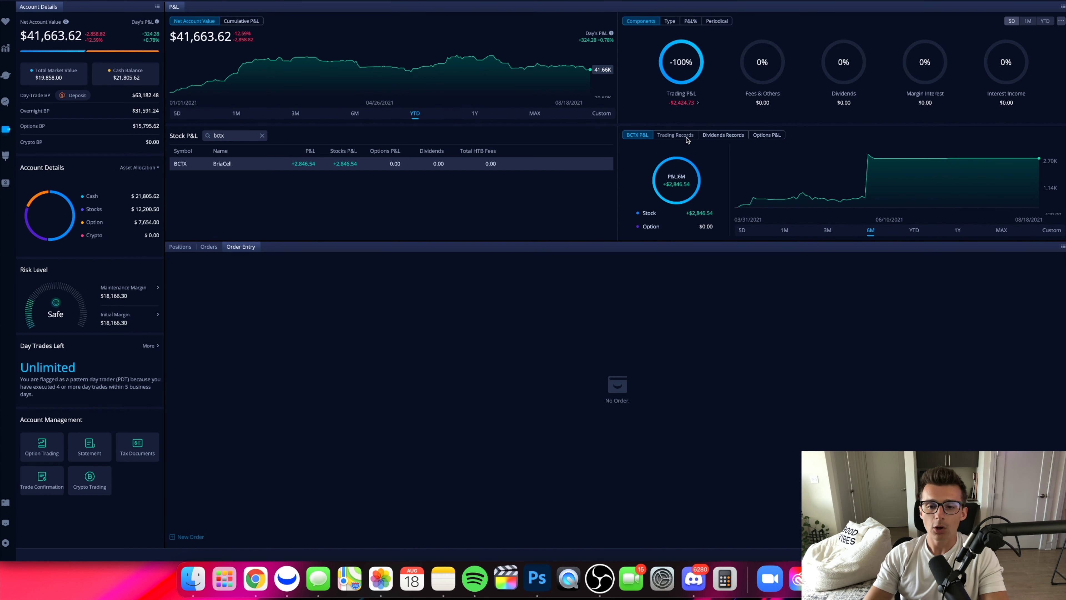
# Look at the account P&L by type and by percentage, and view the P&L components for the year to date.
pyautogui.click(670, 21)
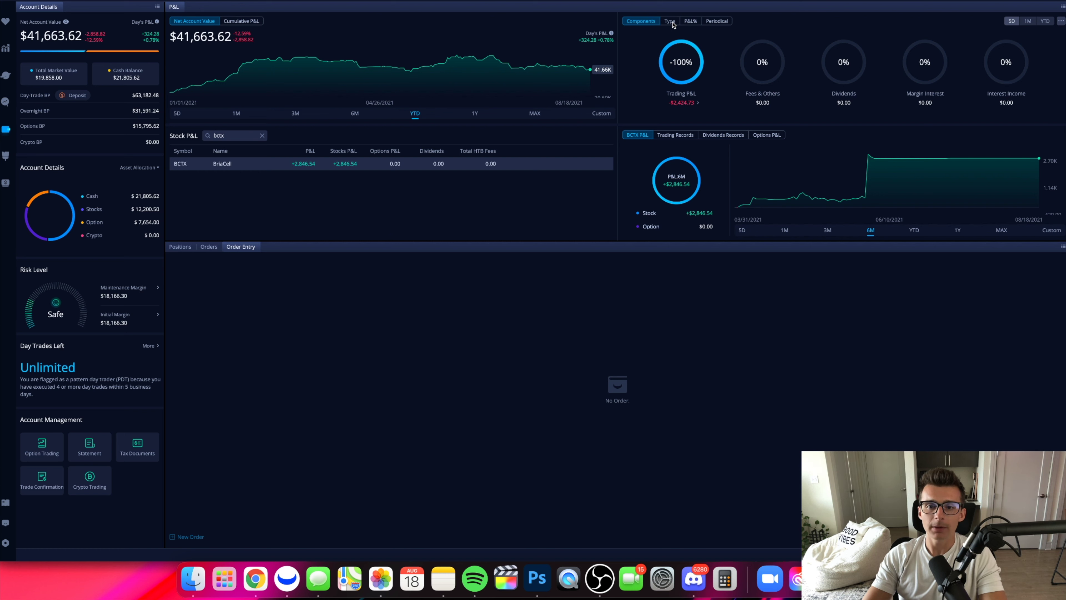
pyautogui.click(698, 24)
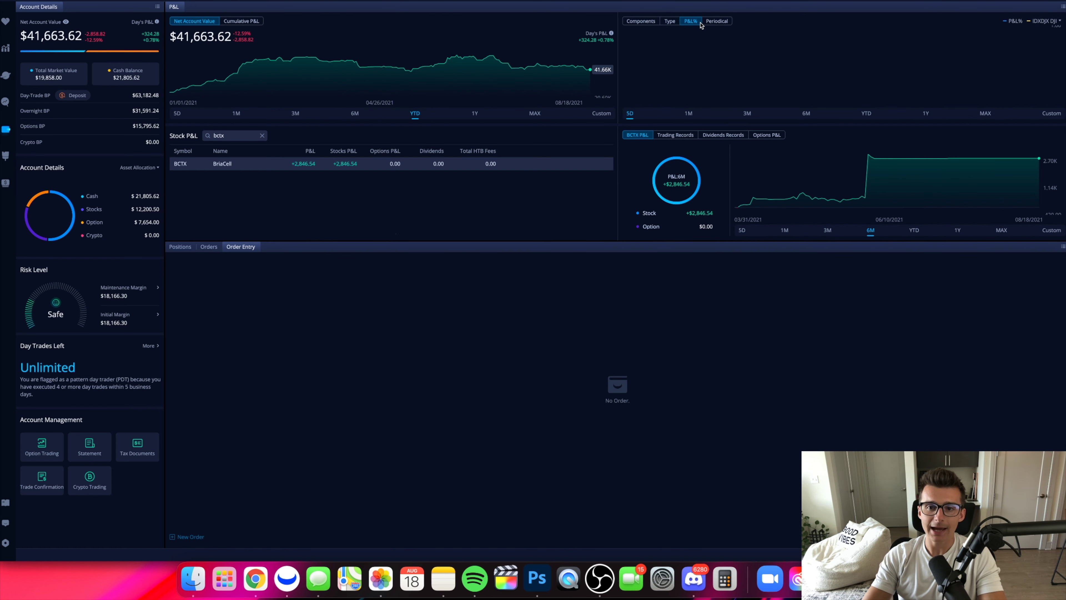
pyautogui.click(649, 24)
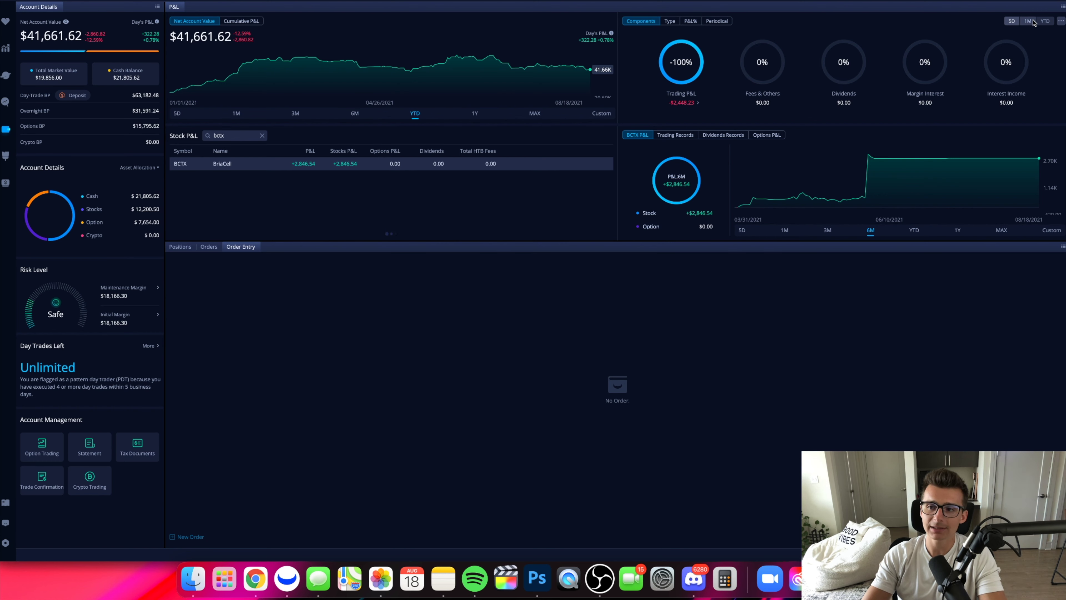
pyautogui.click(1045, 21)
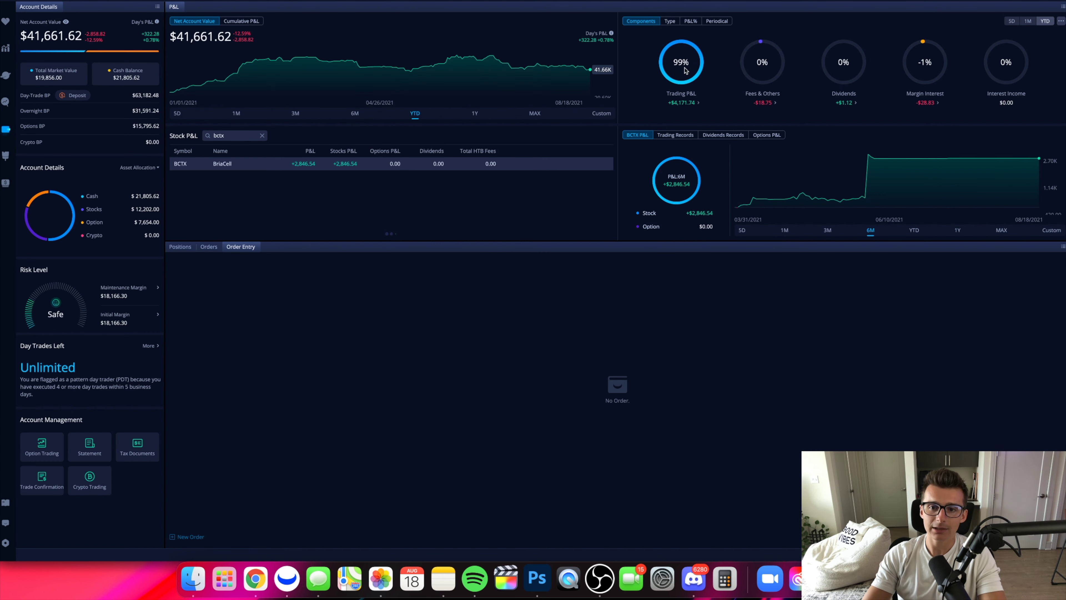
# Open the Trading P&L breakdown, look through the stocks from largest gains to largest losses, and close it.
pyautogui.click(664, 79)
pyautogui.scroll(-15, 514, 309)
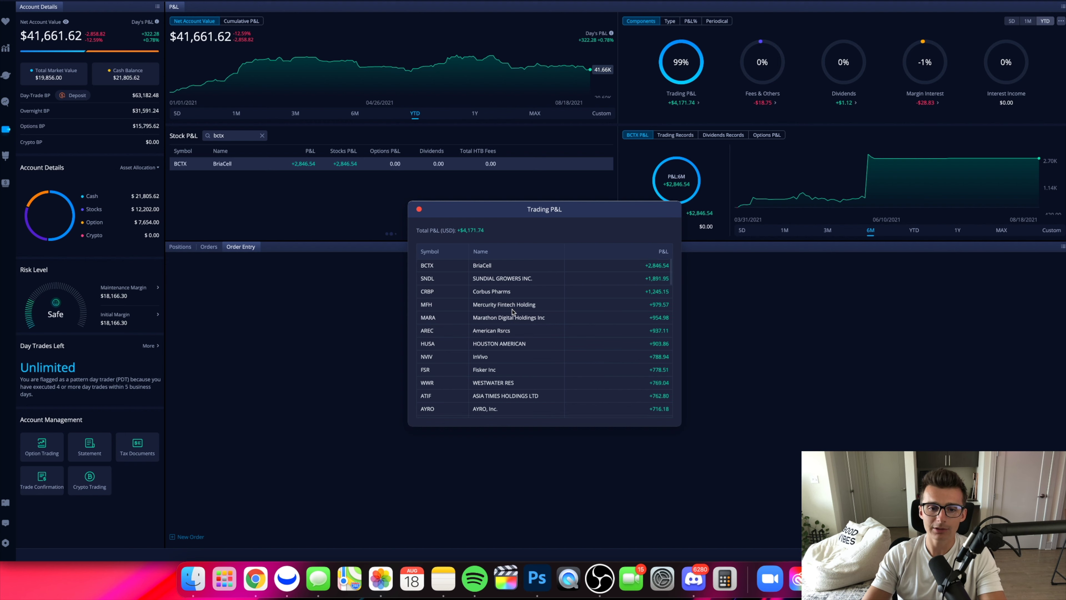
pyautogui.scroll(-20, 513, 311)
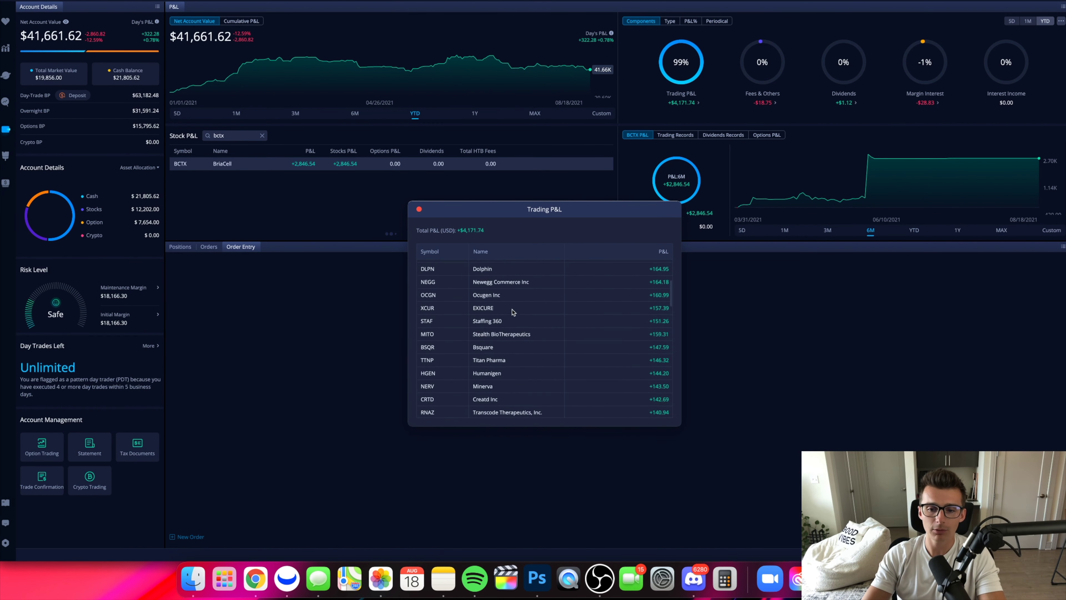
pyautogui.scroll(-20, 513, 312)
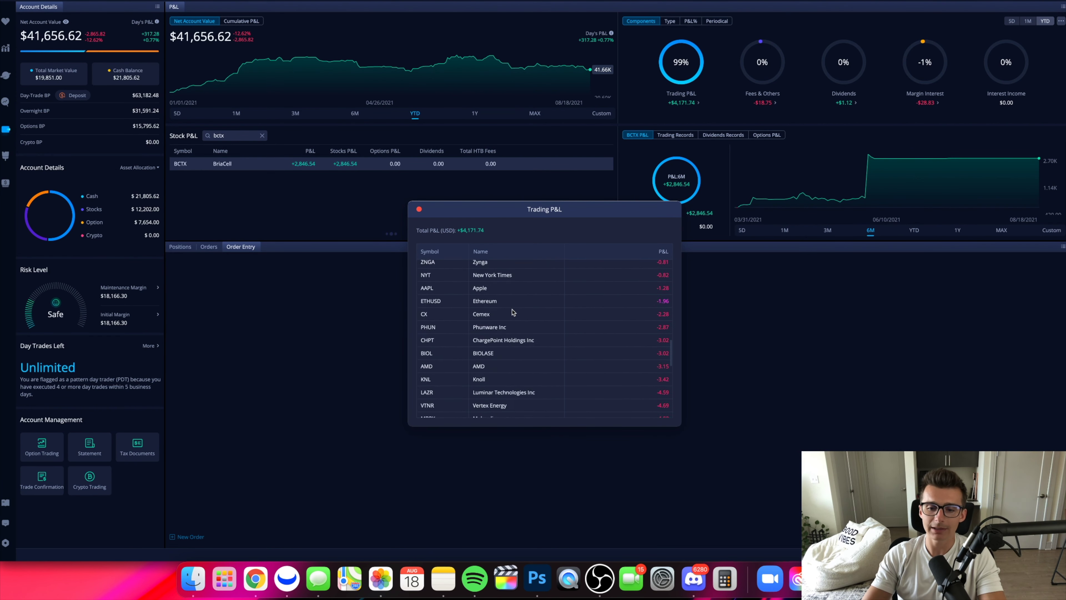
pyautogui.scroll(15, 513, 311)
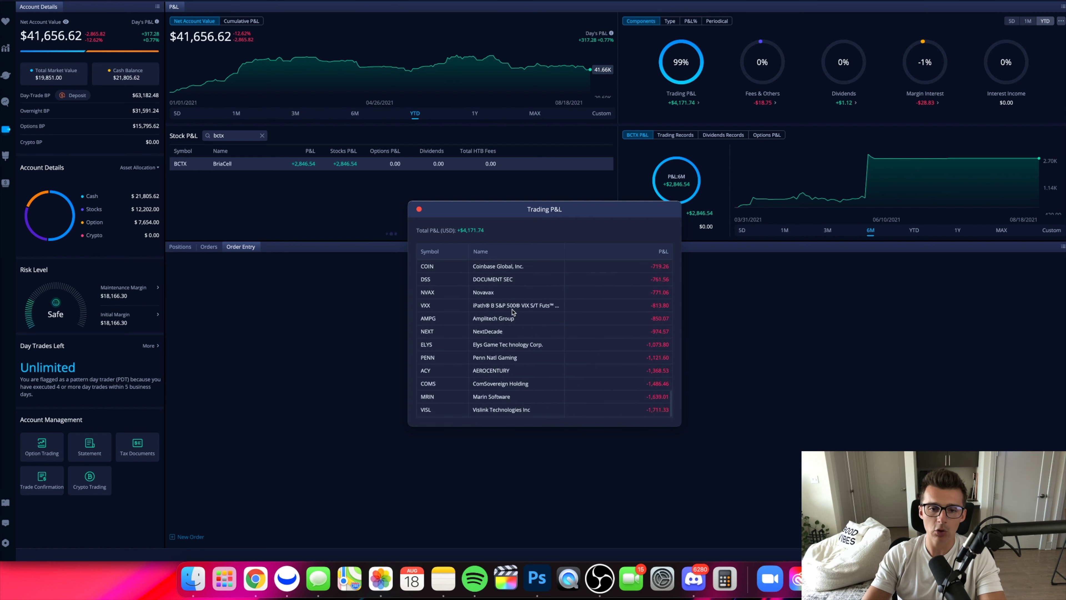
pyautogui.scroll(3, 513, 311)
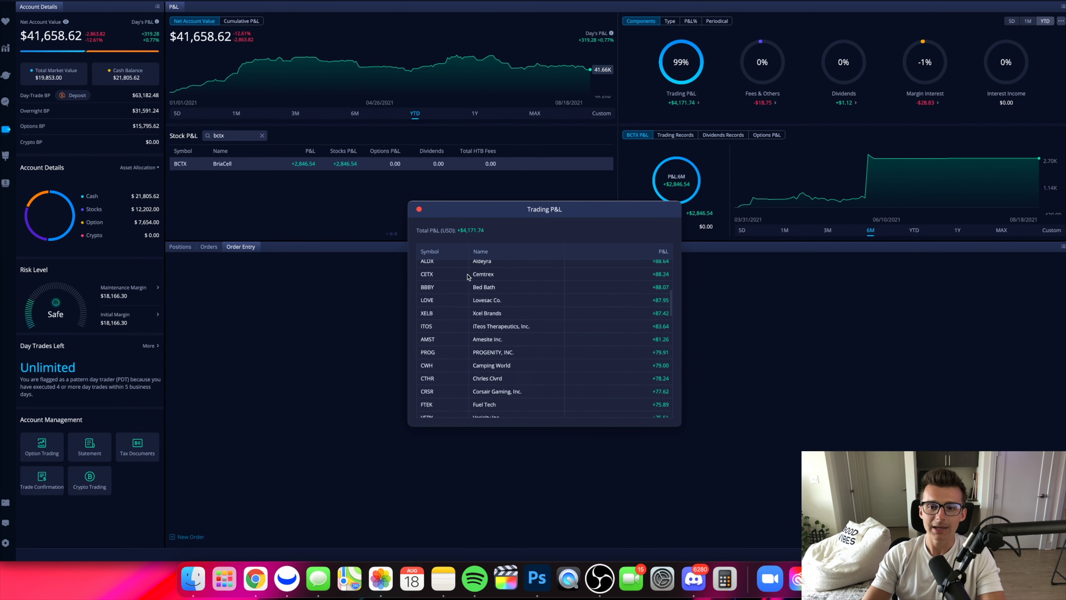
pyautogui.click(419, 209)
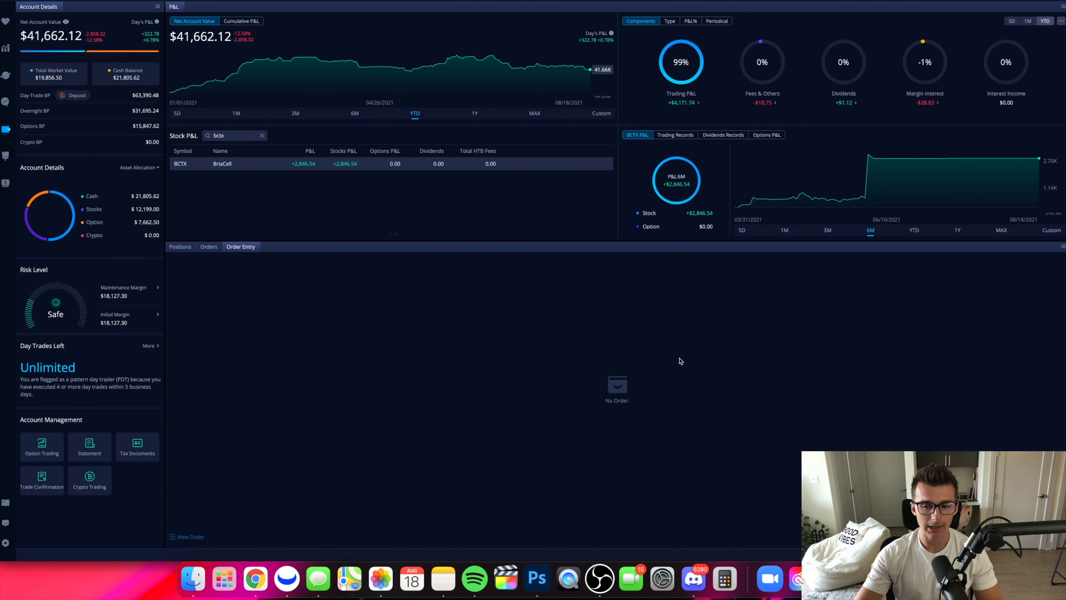
# Review the account's orders by status, including pending, partially filled and working, and view the open positions.
pyautogui.click(209, 247)
pyautogui.click(230, 259)
pyautogui.click(256, 260)
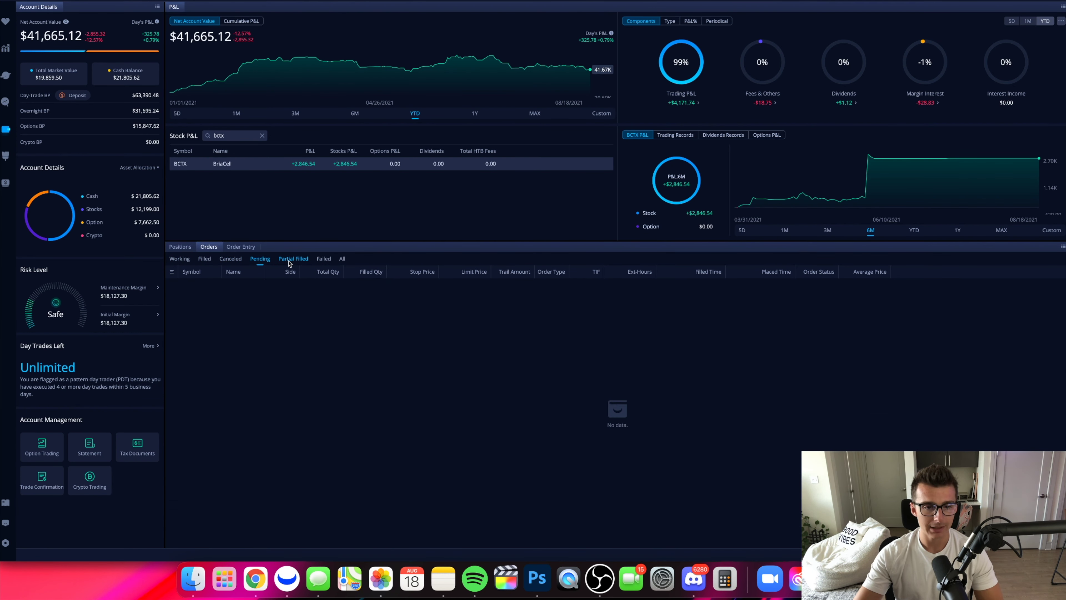
pyautogui.click(342, 259)
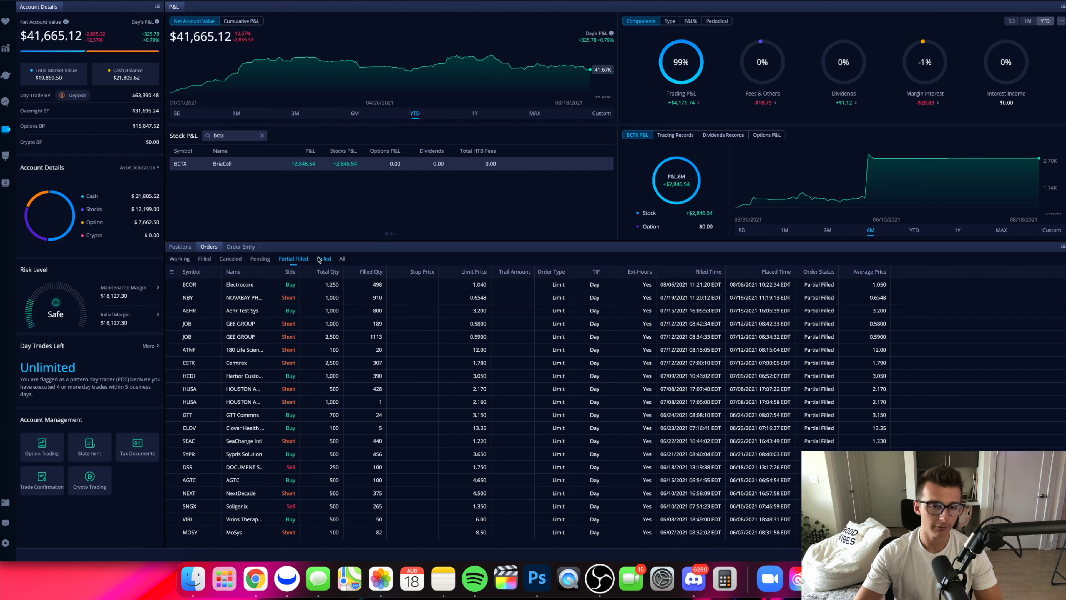
pyautogui.click(177, 259)
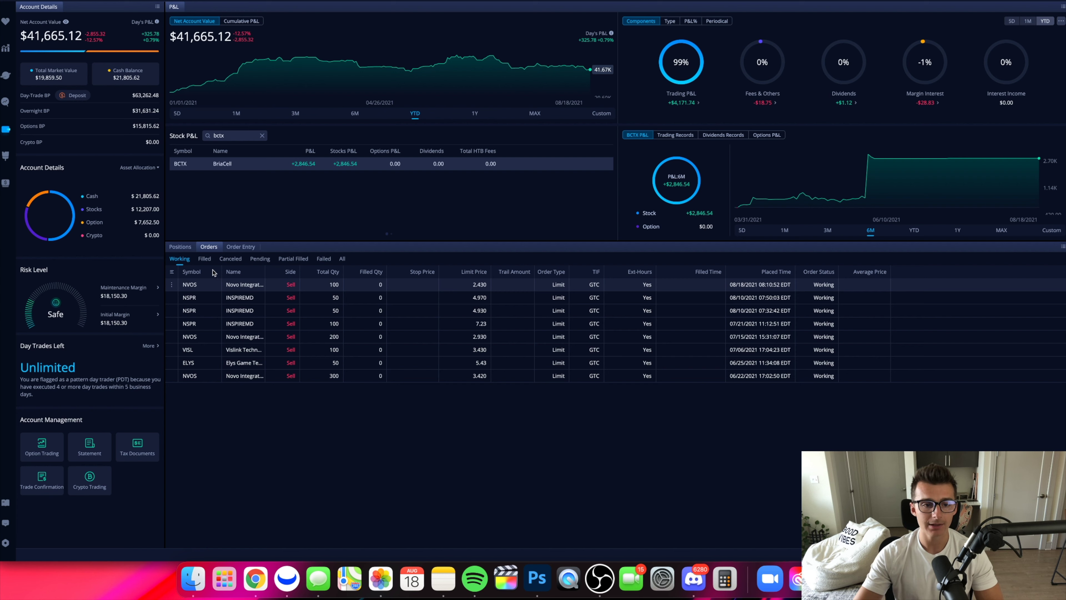
pyautogui.click(181, 247)
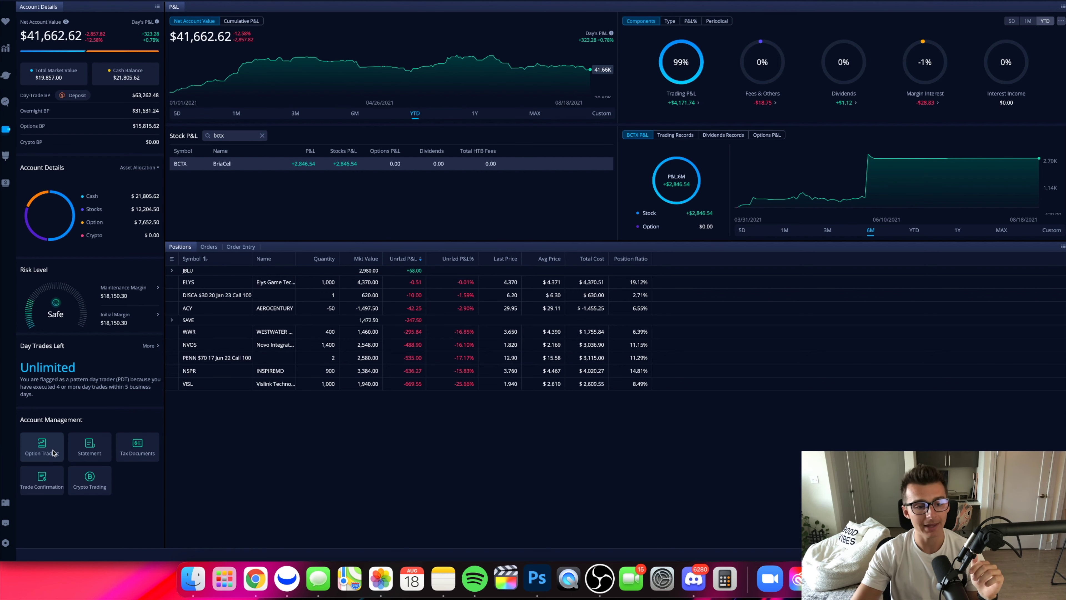
# View the options trading approval page and the crypto trading approval page, and return to the Webull desktop app.
pyautogui.click(42, 447)
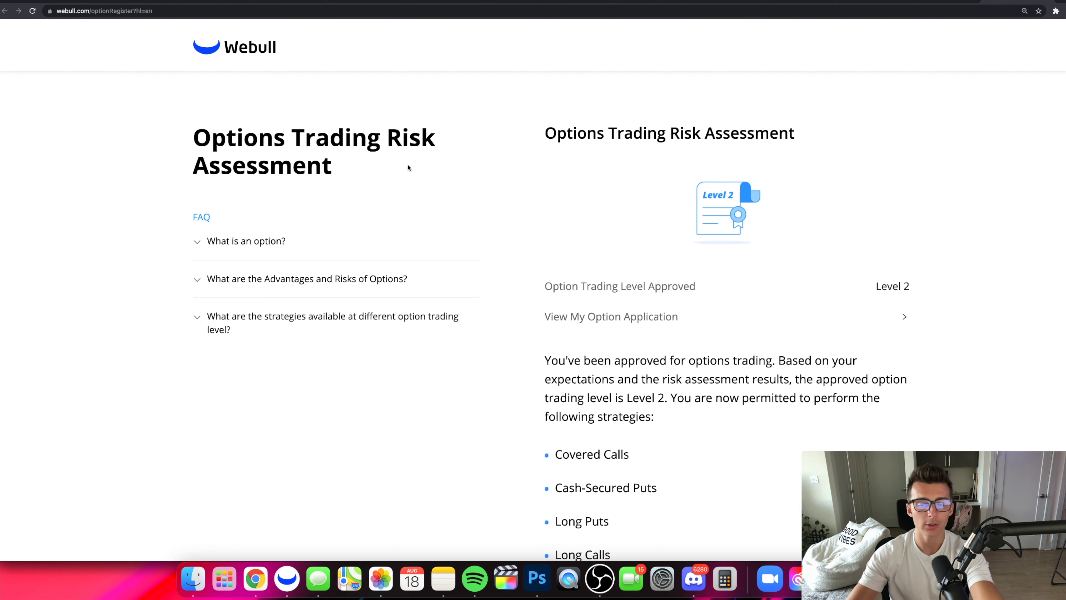
pyautogui.press('super+w')
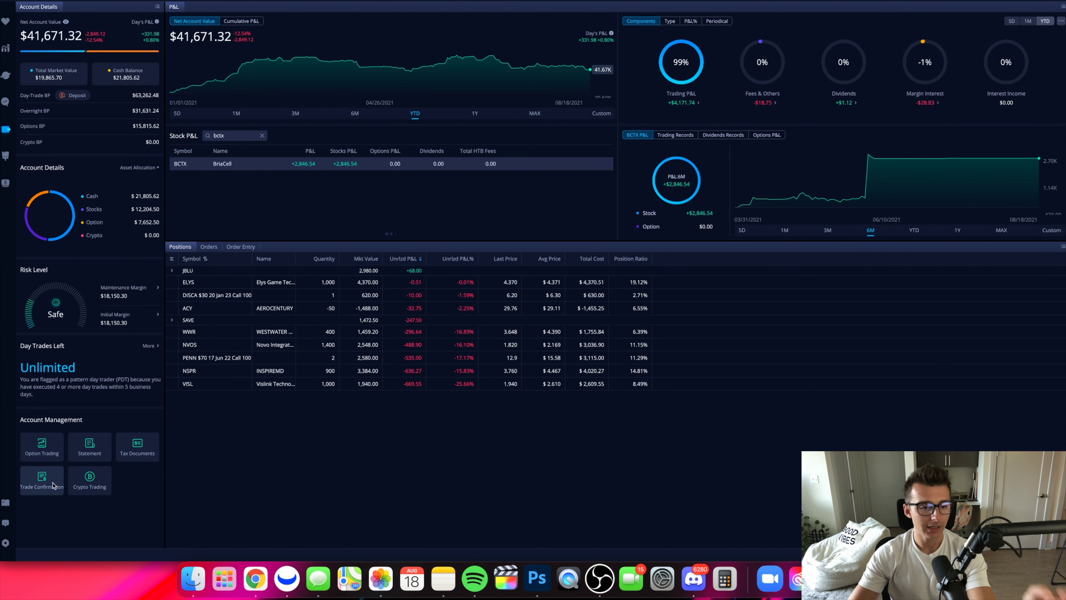
pyautogui.click(98, 480)
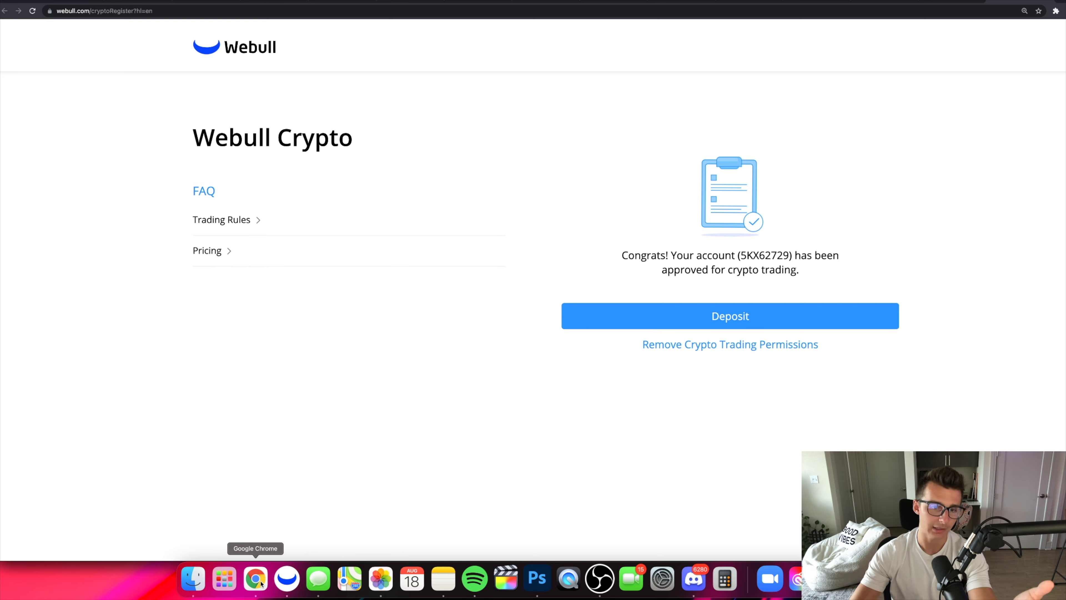
pyautogui.click(287, 580)
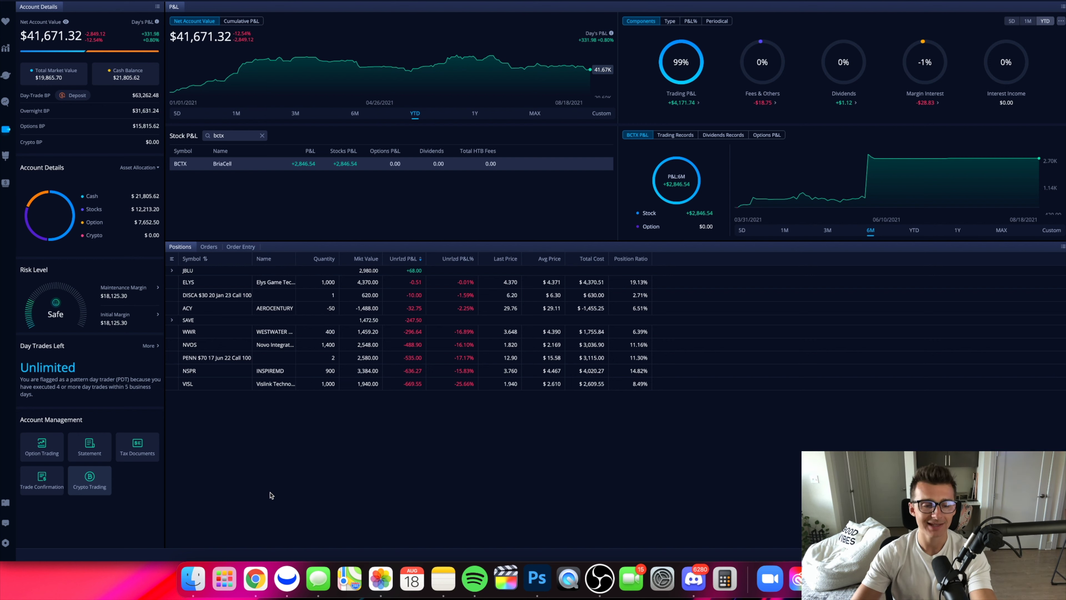
# Open the Swing Trading 1 trading layout and switch its watchlist from My Positions to All Stocks.
pyautogui.click(6, 156)
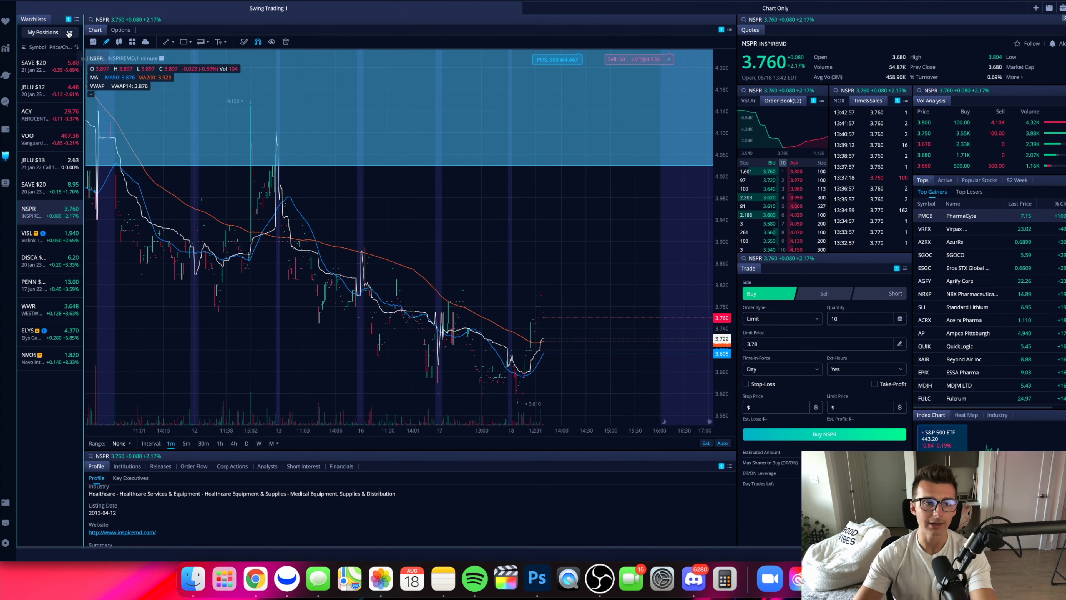
pyautogui.click(47, 32)
pyautogui.click(53, 97)
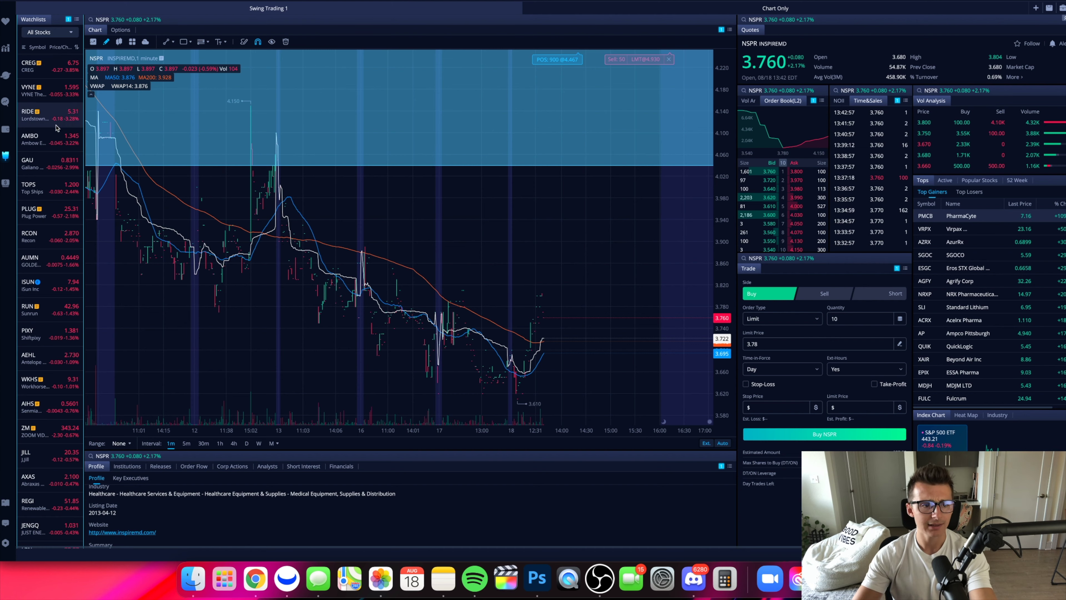
# Load AAPL into the layout's linked widgets and show a longer time span on its 1-minute chart.
pyautogui.click(758, 19)
pyautogui.write('AAPL')
pyautogui.press('Return')
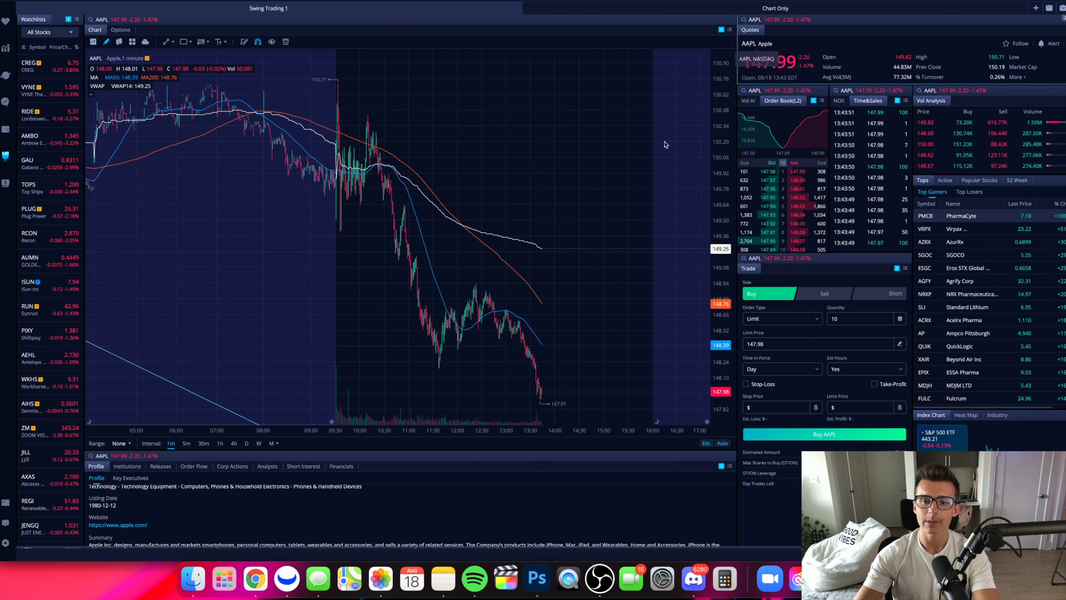
pyautogui.scroll(-1, 562, 248)
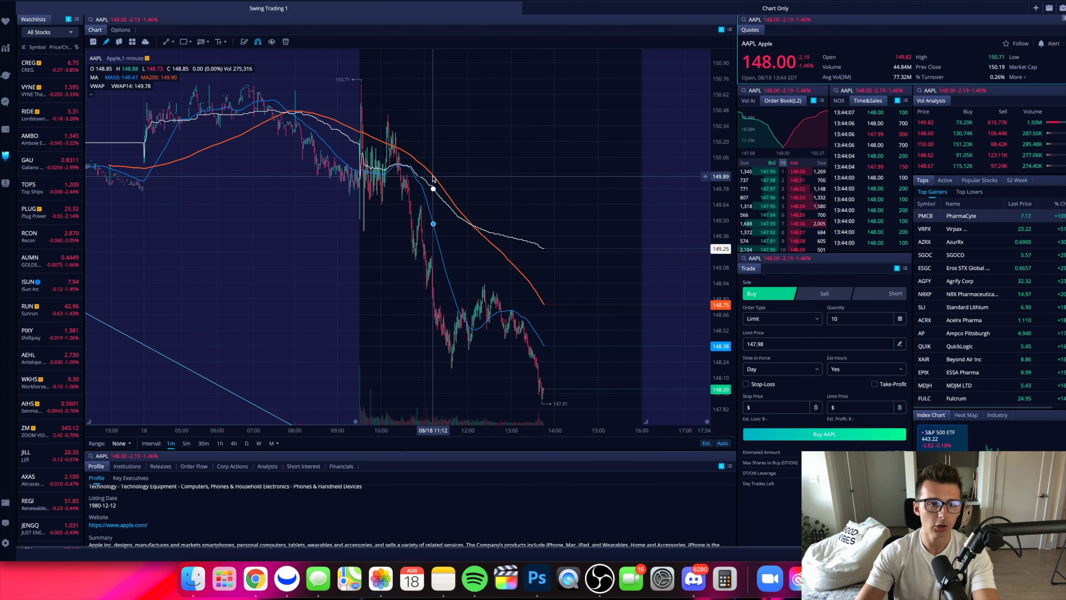
# View the AAPL option chain, and look across the columns of the top gainers list beside the chart.
pyautogui.click(120, 31)
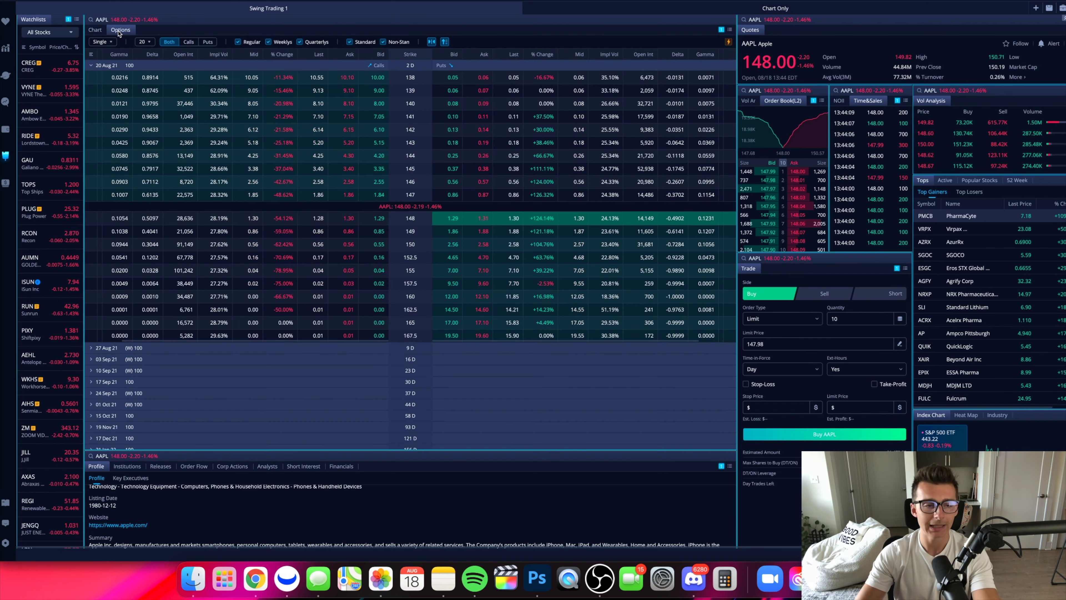
pyautogui.click(95, 31)
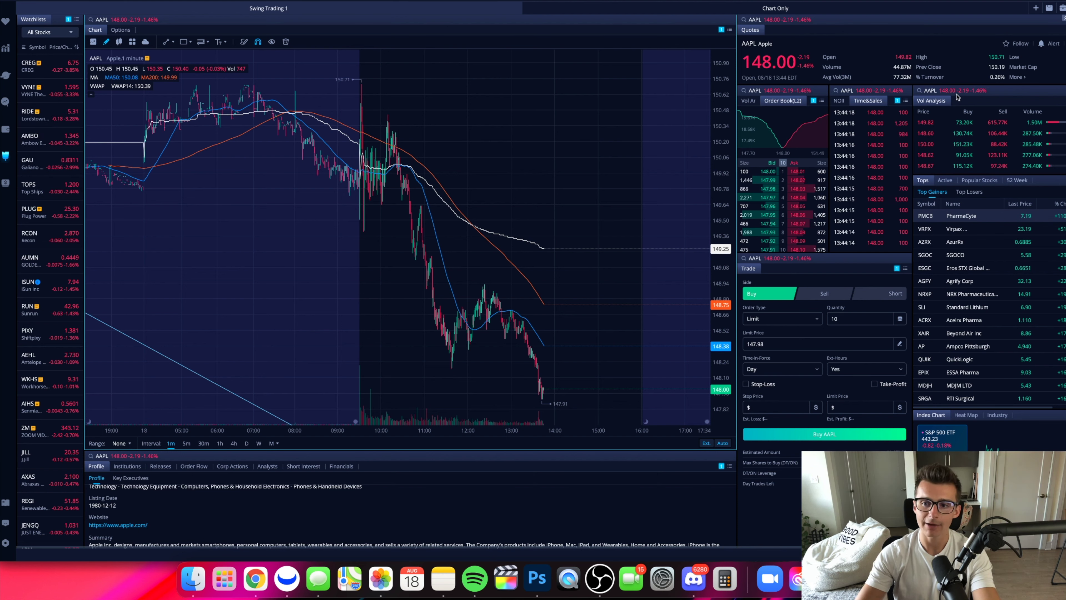
pyautogui.hscroll(2, 962, 246)
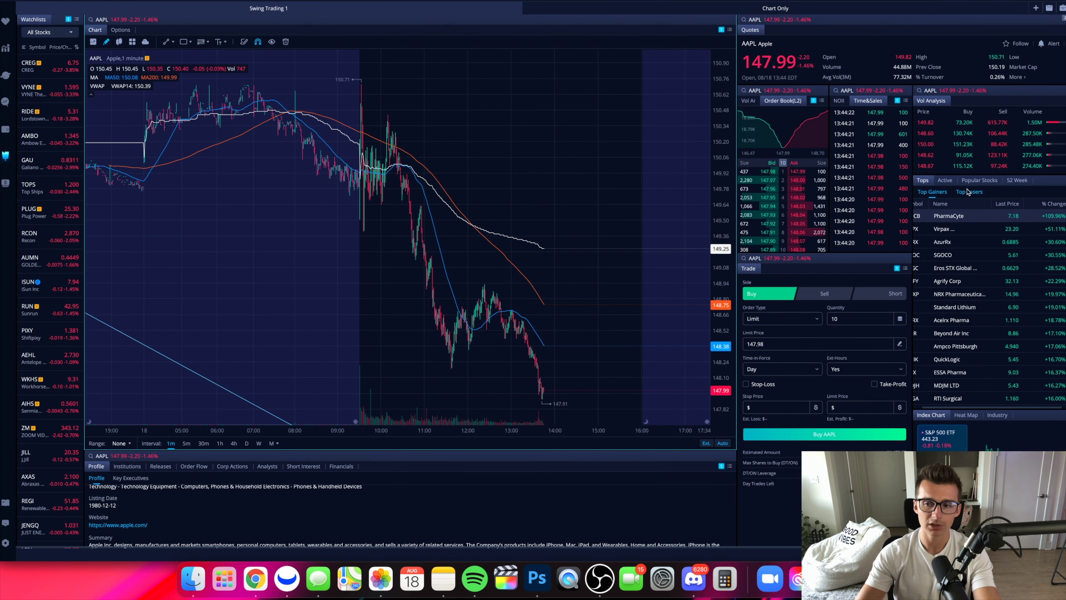
pyautogui.hscroll(-2, 1013, 286)
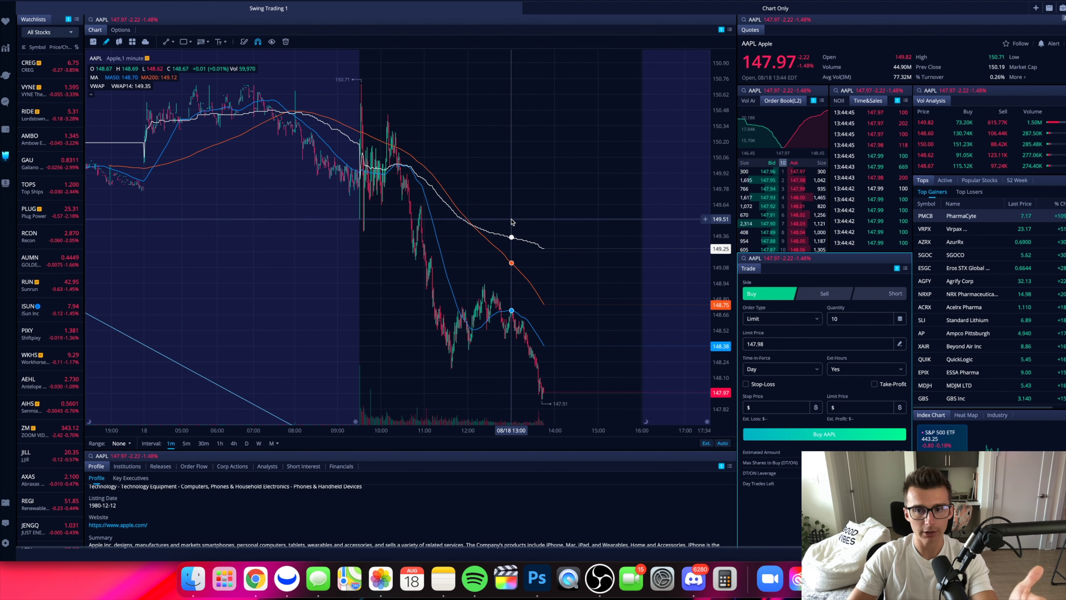
# Create a blank layout and add a chart widget enlarged to about two thirds of the workspace's width and height.
pyautogui.click(1036, 8)
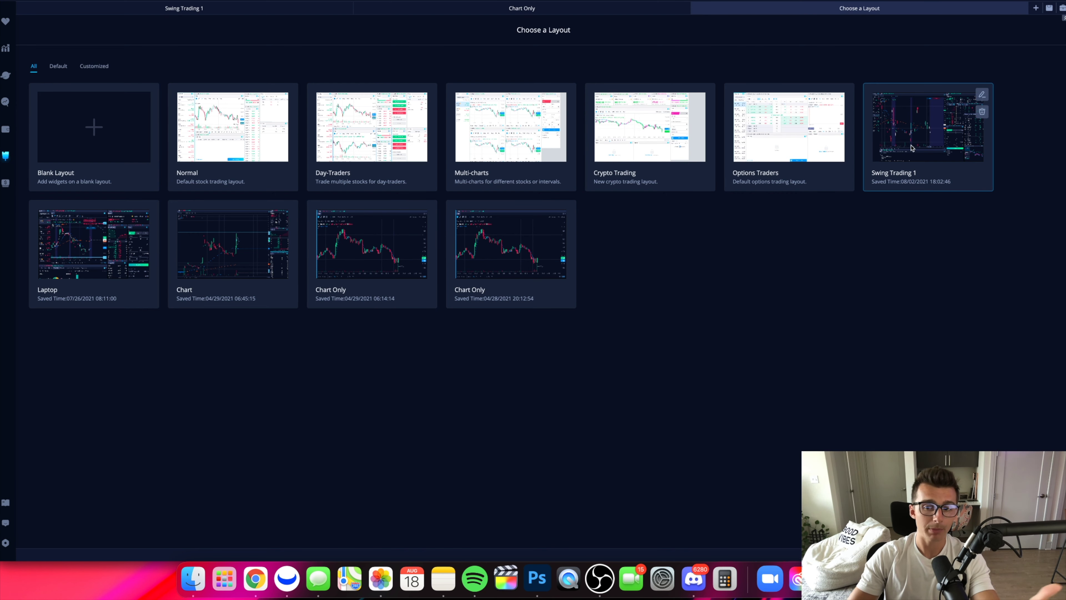
pyautogui.click(110, 131)
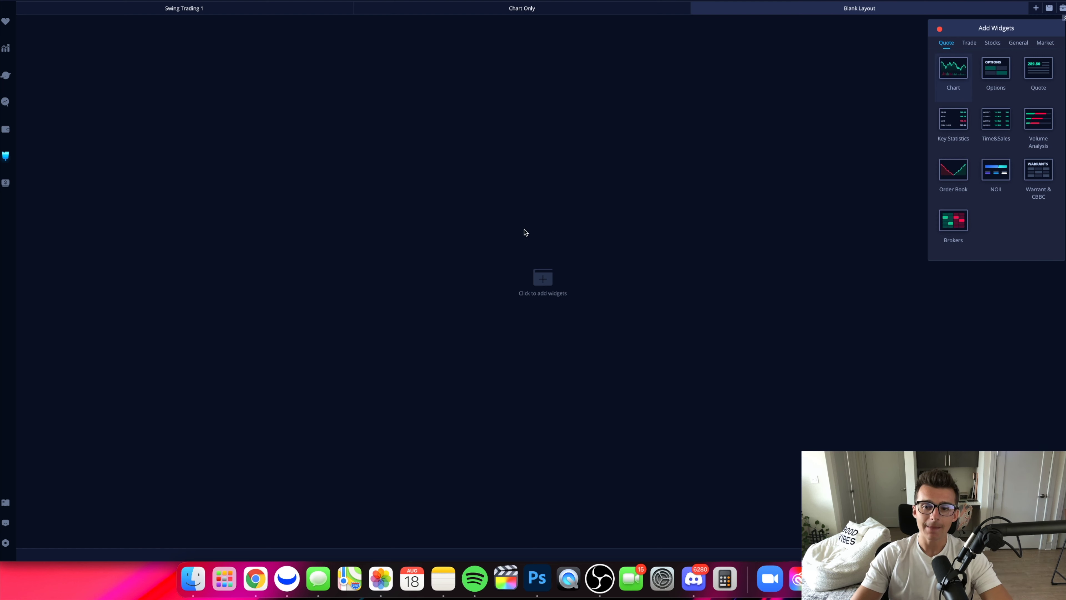
pyautogui.click(958, 71)
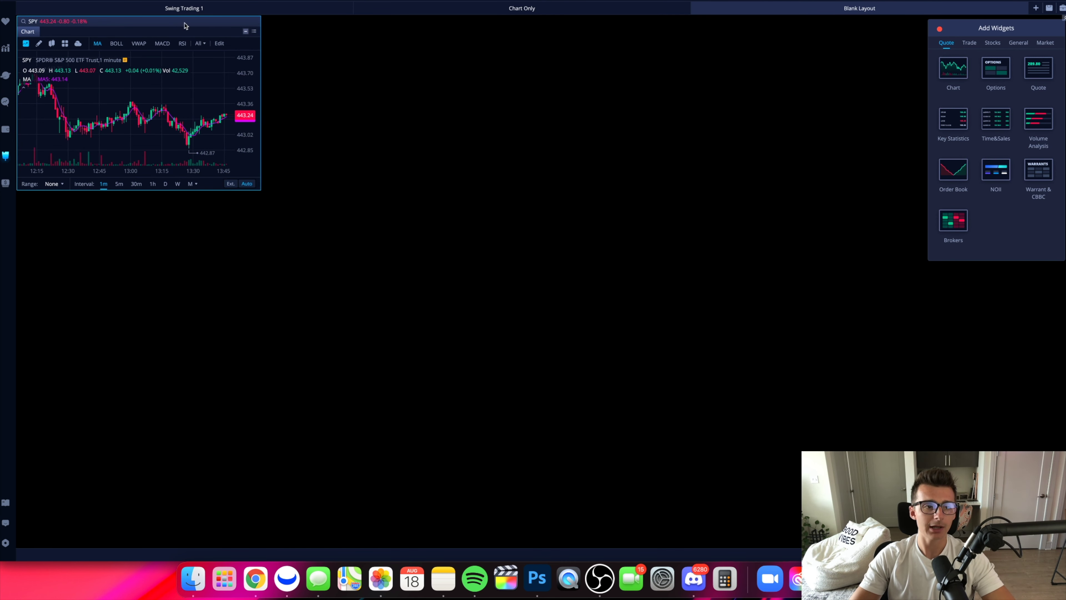
pyautogui.moveTo(261, 192); pyautogui.dragTo(712, 344)
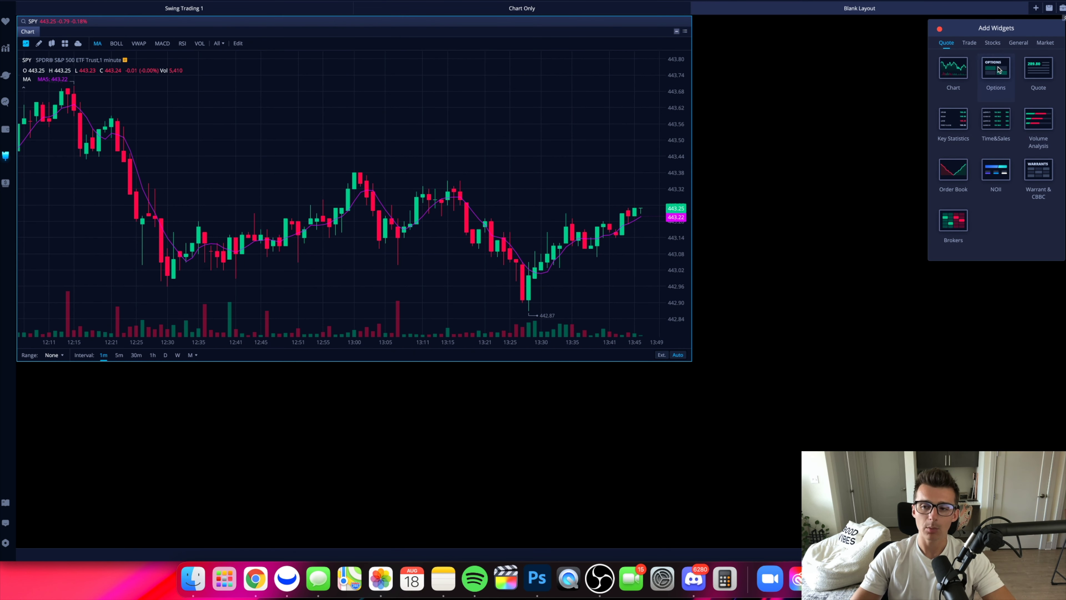
# Add a Quote widget beside the chart and an Order Book widget directly beneath the quote.
pyautogui.click(1045, 64)
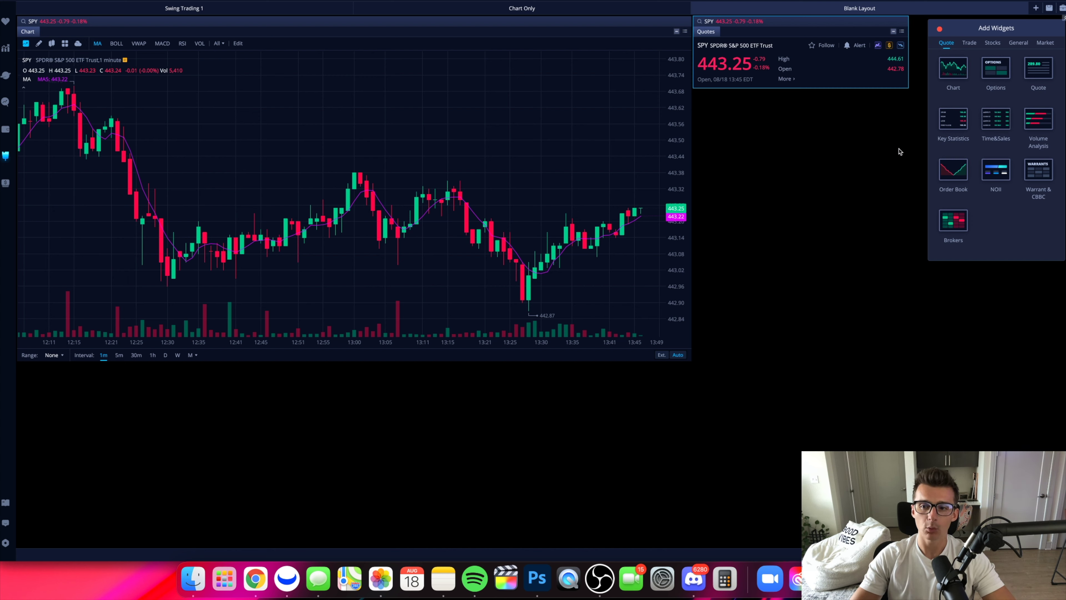
pyautogui.click(955, 172)
pyautogui.moveTo(924, 23); pyautogui.dragTo(710, 97)
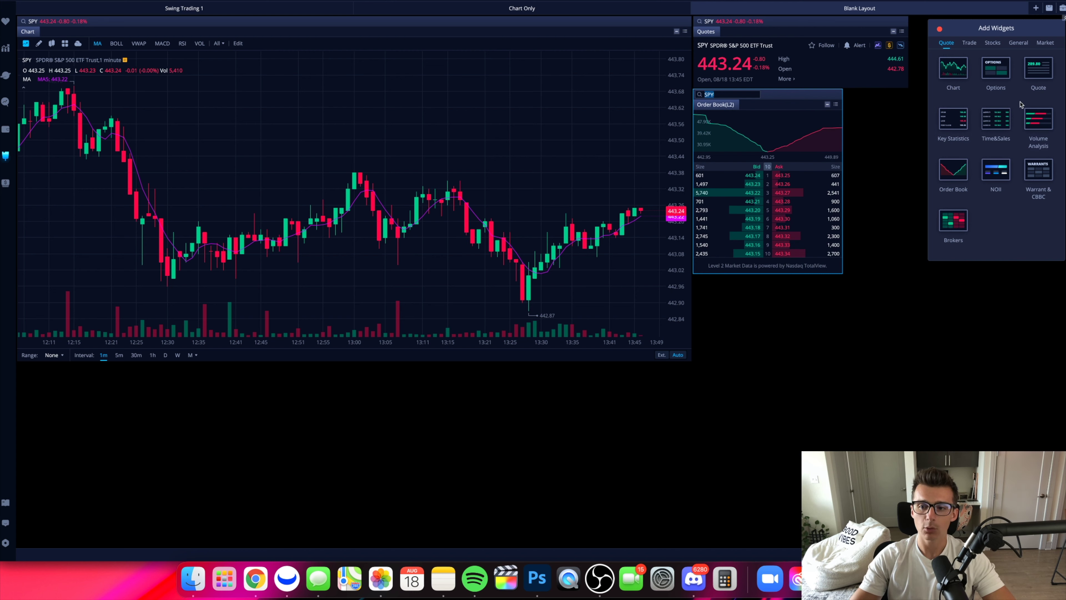
# Add an Order Entry widget beneath the order book and an Active Trade widget directly beside it.
pyautogui.click(970, 43)
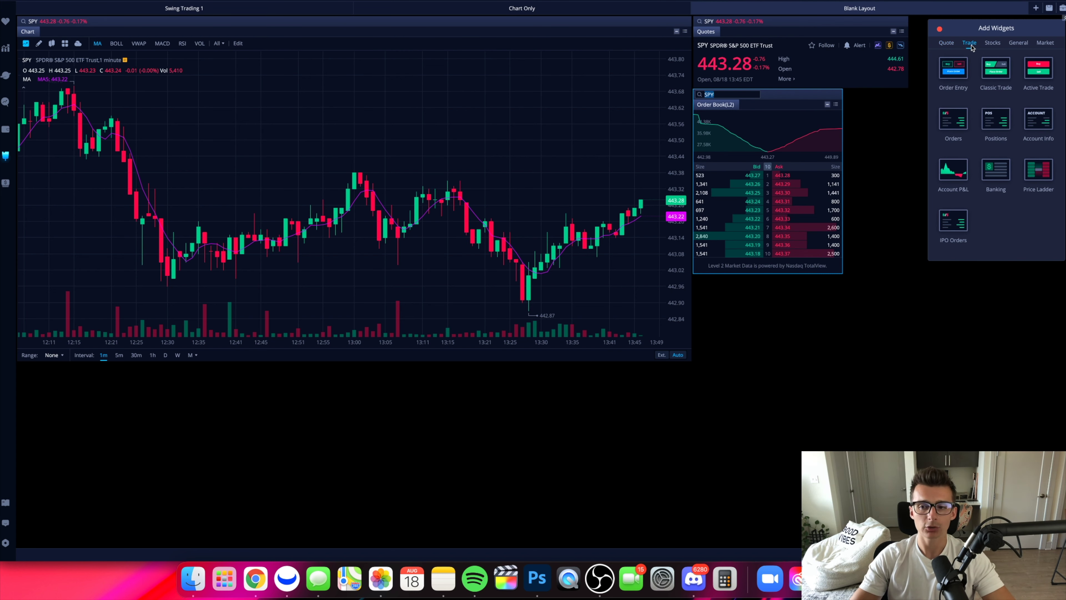
pyautogui.click(956, 59)
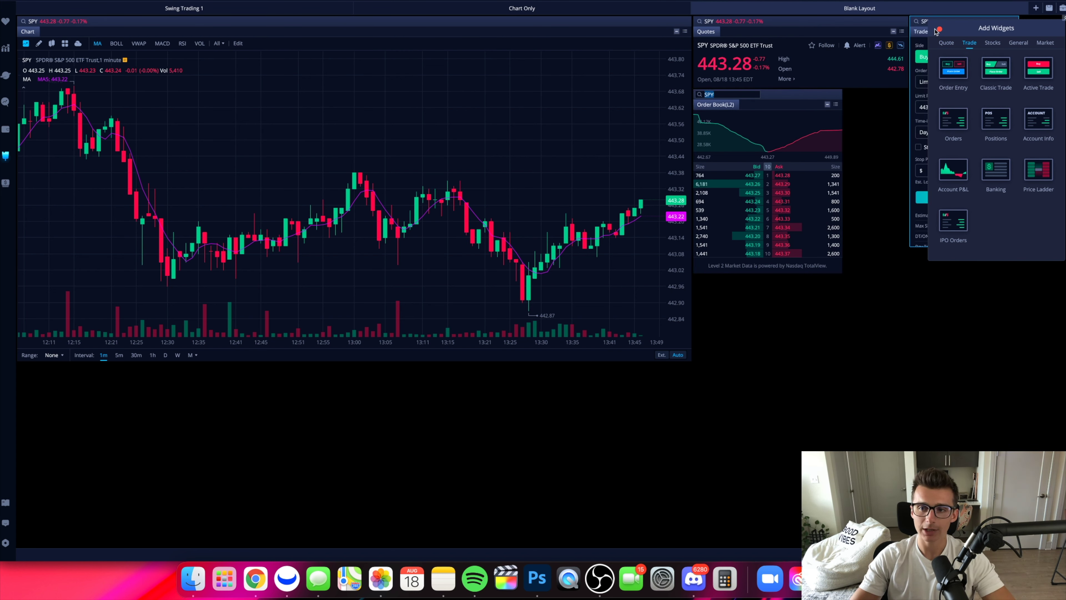
pyautogui.moveTo(935, 34); pyautogui.dragTo(705, 289)
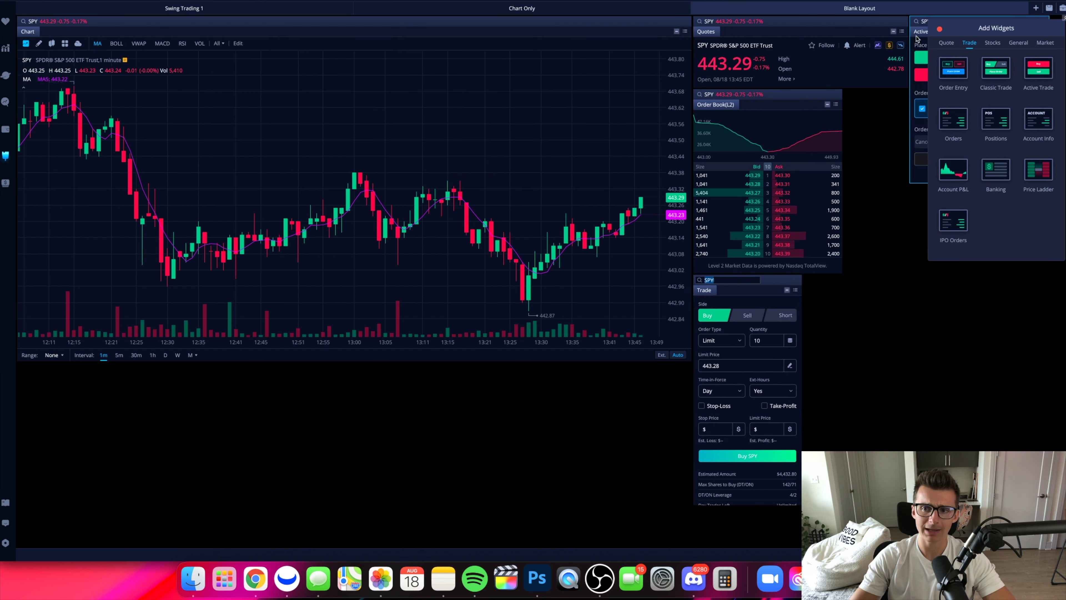
pyautogui.moveTo(1051, 69); pyautogui.dragTo(813, 293)
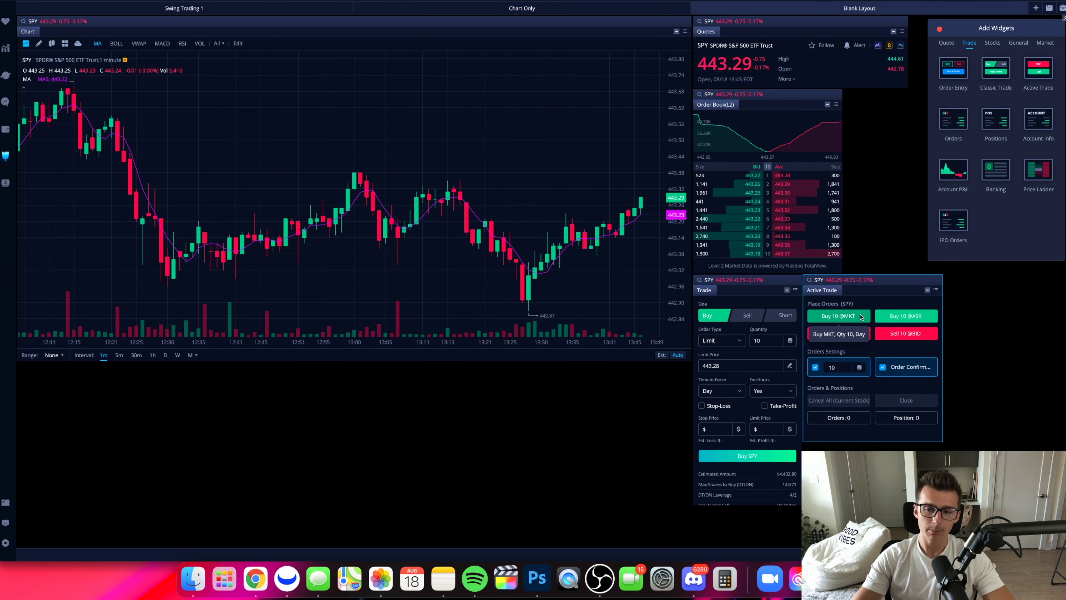
# Add an Account P&L widget to preview it, and remove it from the layout.
pyautogui.click(945, 169)
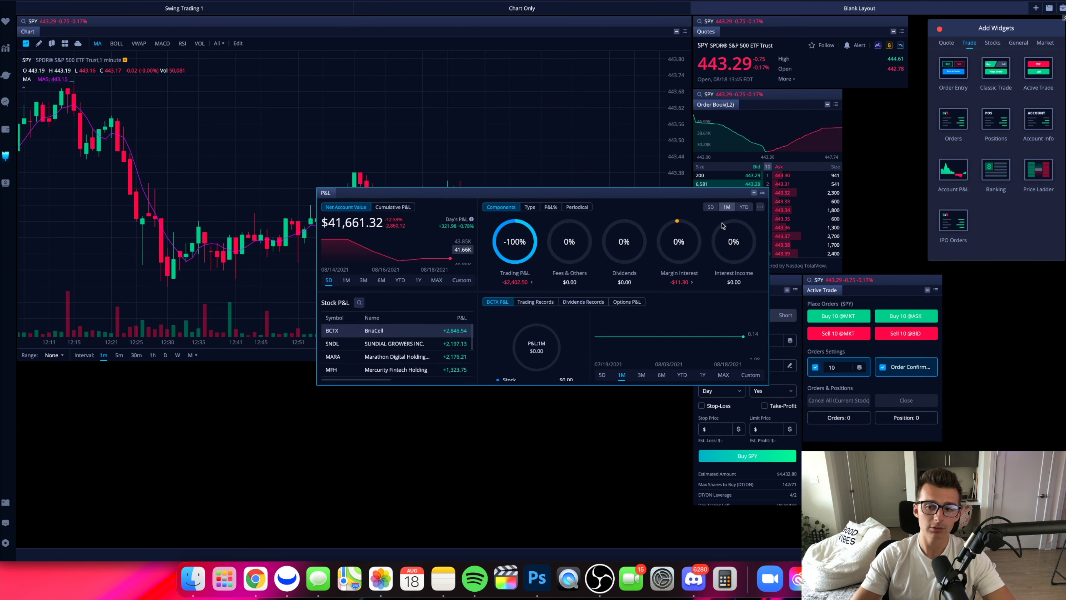
pyautogui.click(762, 194)
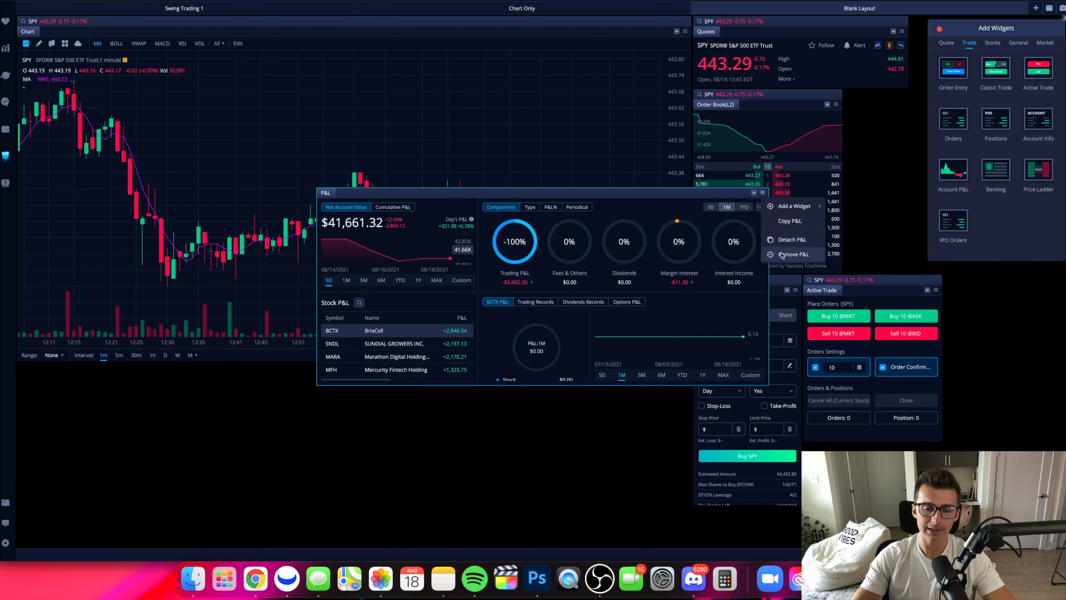
pyautogui.click(793, 255)
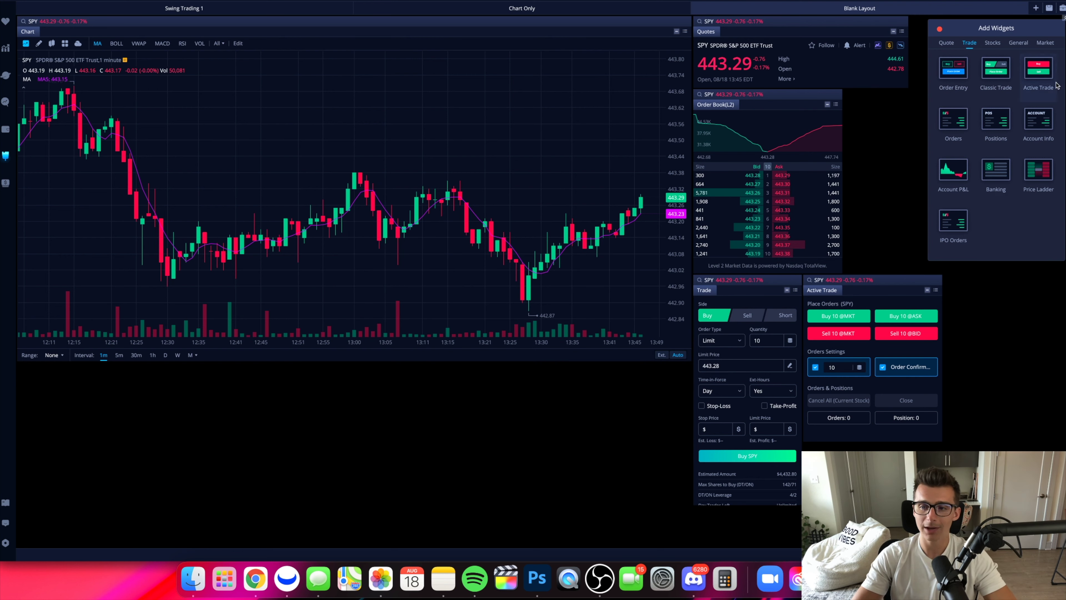
# Preview the Positions and Account Info widgets in the blank layout, and remove both.
pyautogui.click(993, 122)
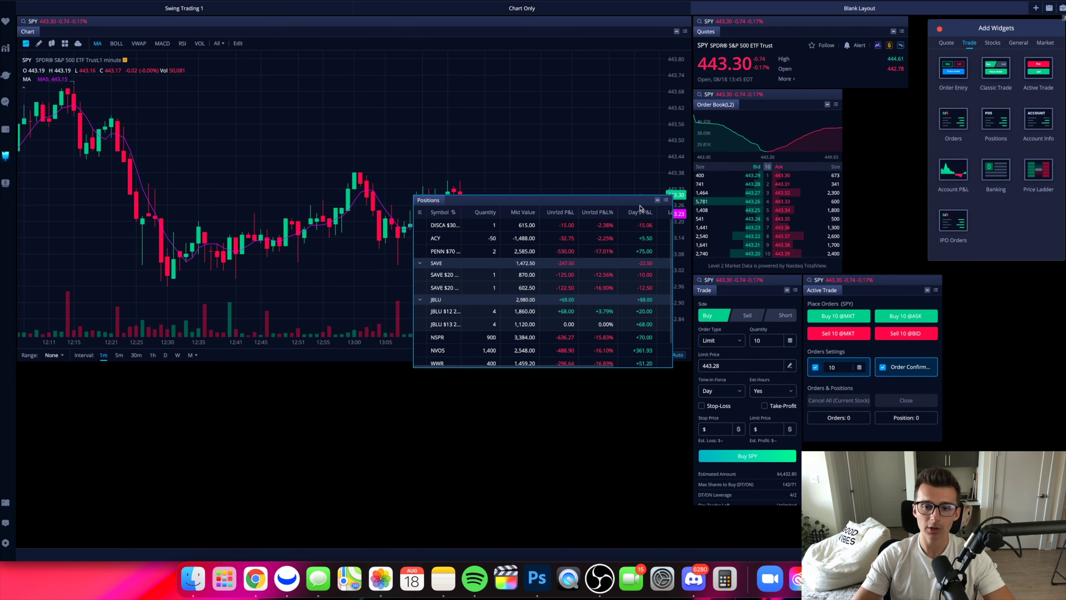
pyautogui.click(1040, 119)
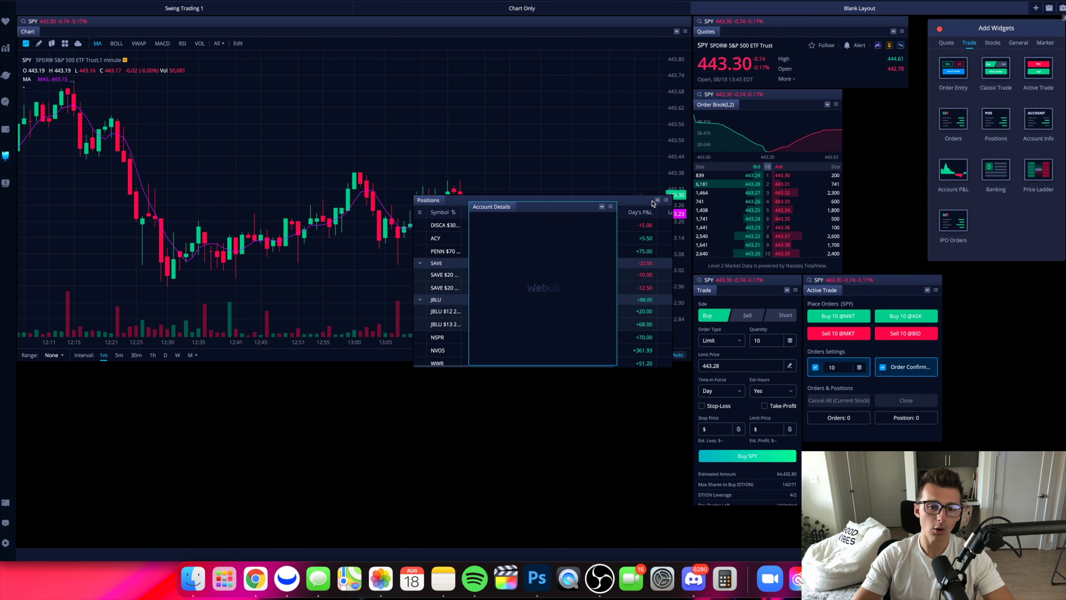
pyautogui.click(610, 207)
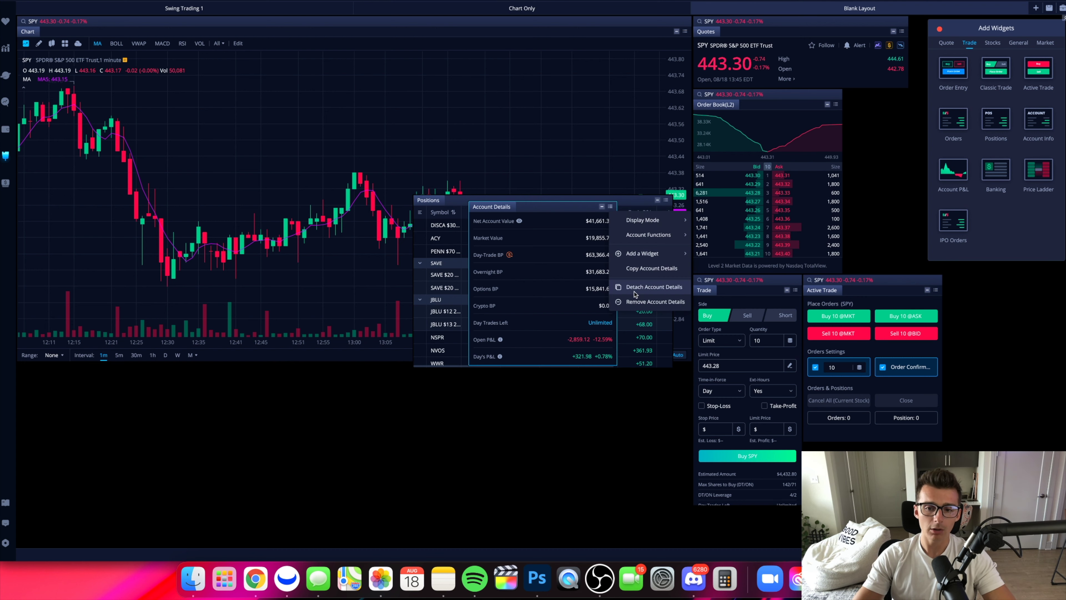
pyautogui.click(636, 300)
pyautogui.click(666, 200)
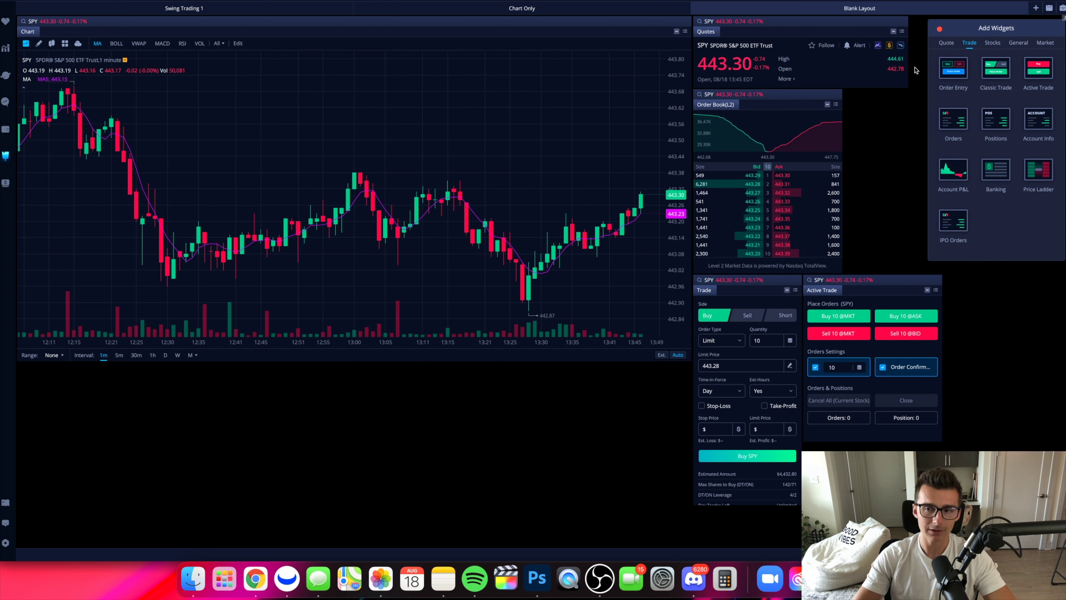
pyautogui.click(840, 94)
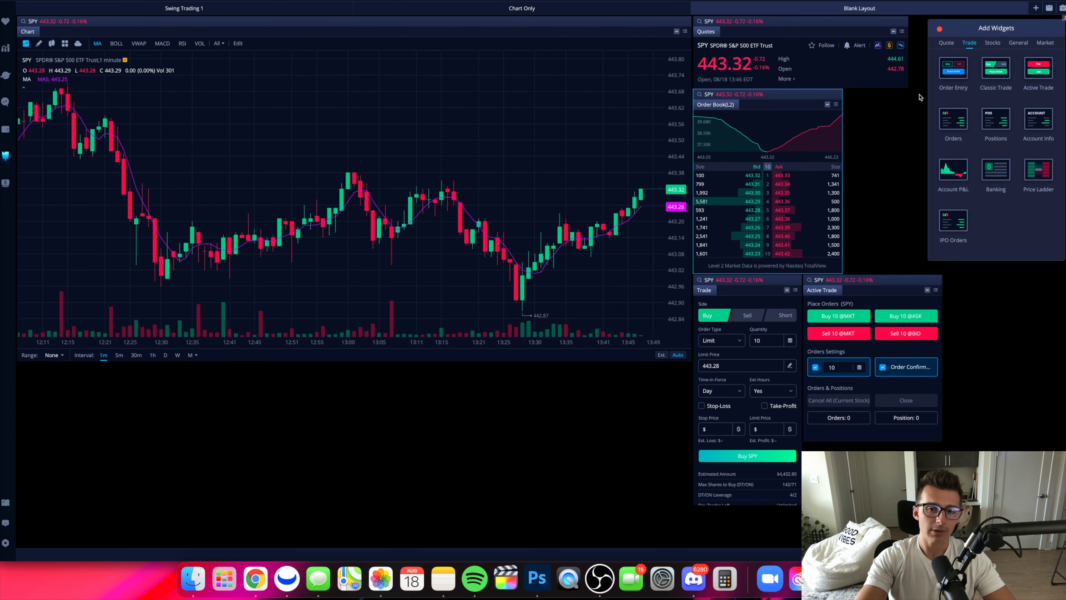
# Switch to the Swing Trading 1 layout and show AAPL's chart at the daily interval, covering about the past year.
pyautogui.click(298, 11)
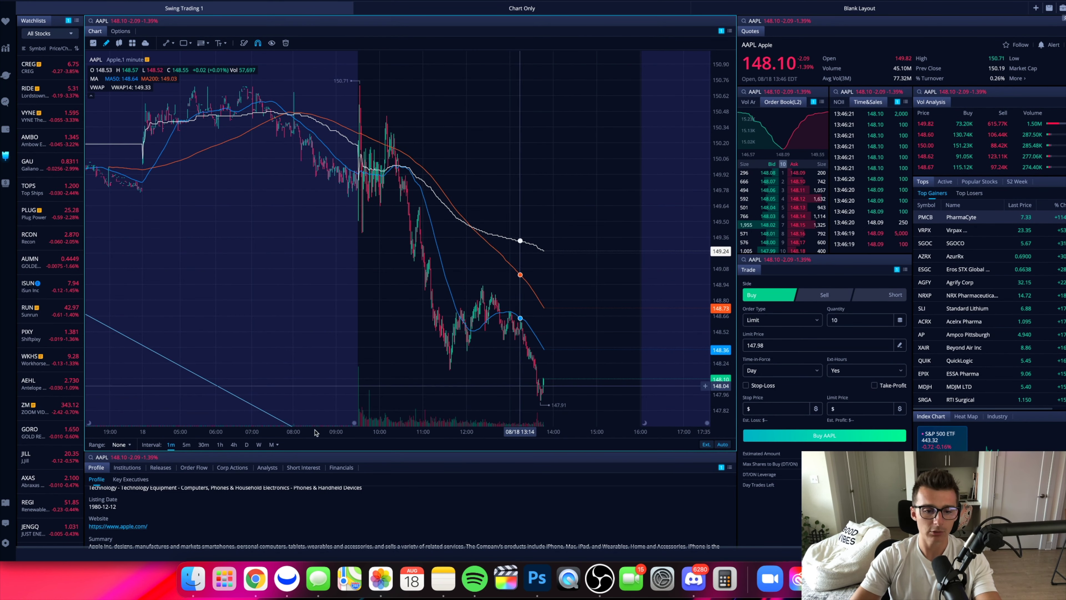
pyautogui.click(246, 445)
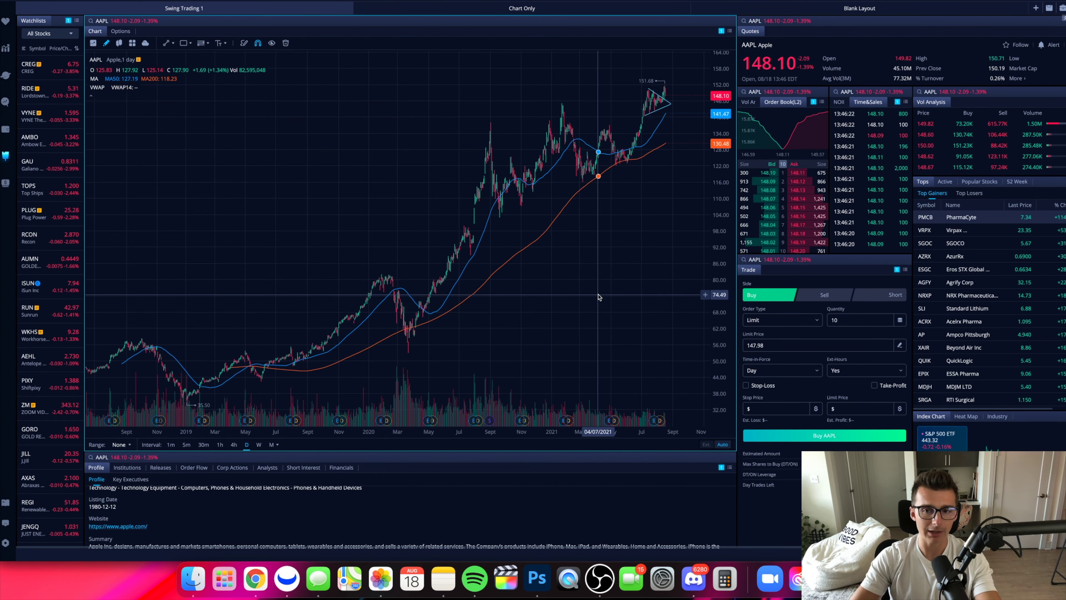
pyautogui.scroll(-5, 598, 297)
pyautogui.hscroll(-5, 599, 297)
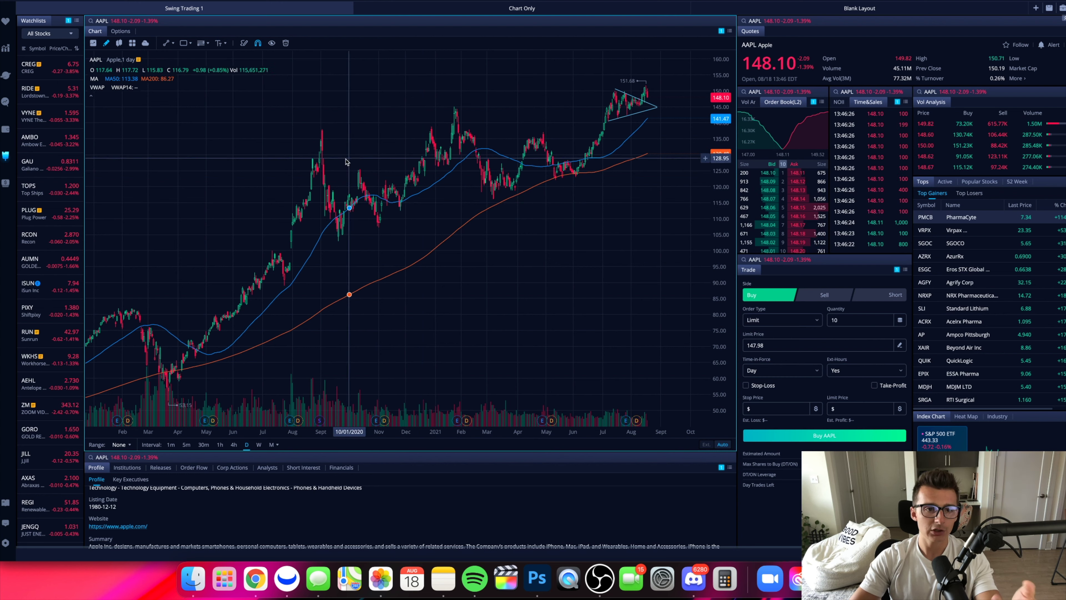
pyautogui.scroll(4, 602, 278)
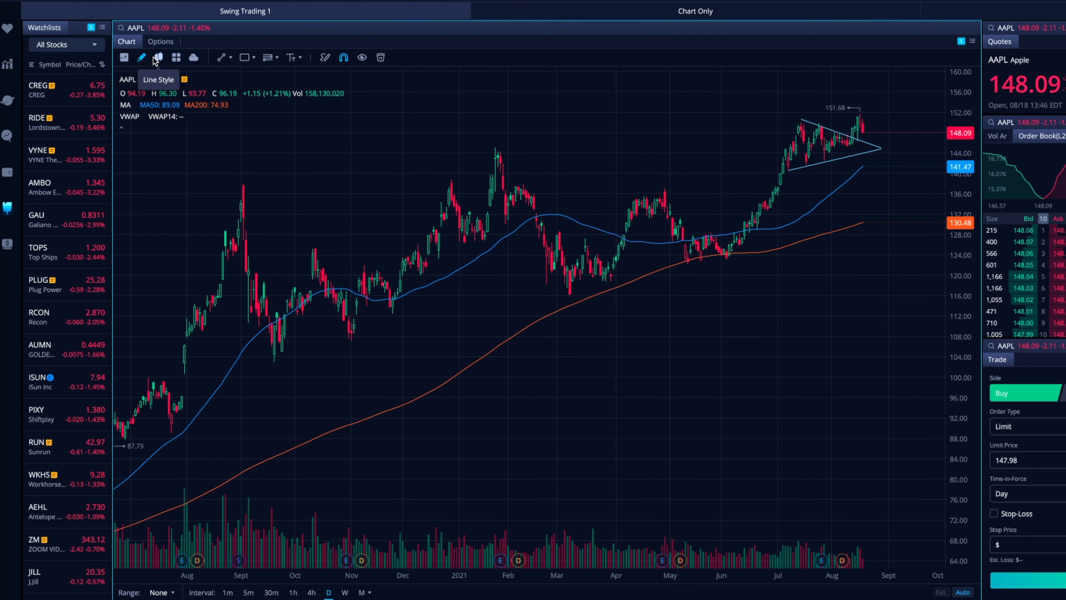
# View the chart's line style options, and draw and delete a trial trend line from about 140 to 146 ending in early March 2021.
pyautogui.click(156, 58)
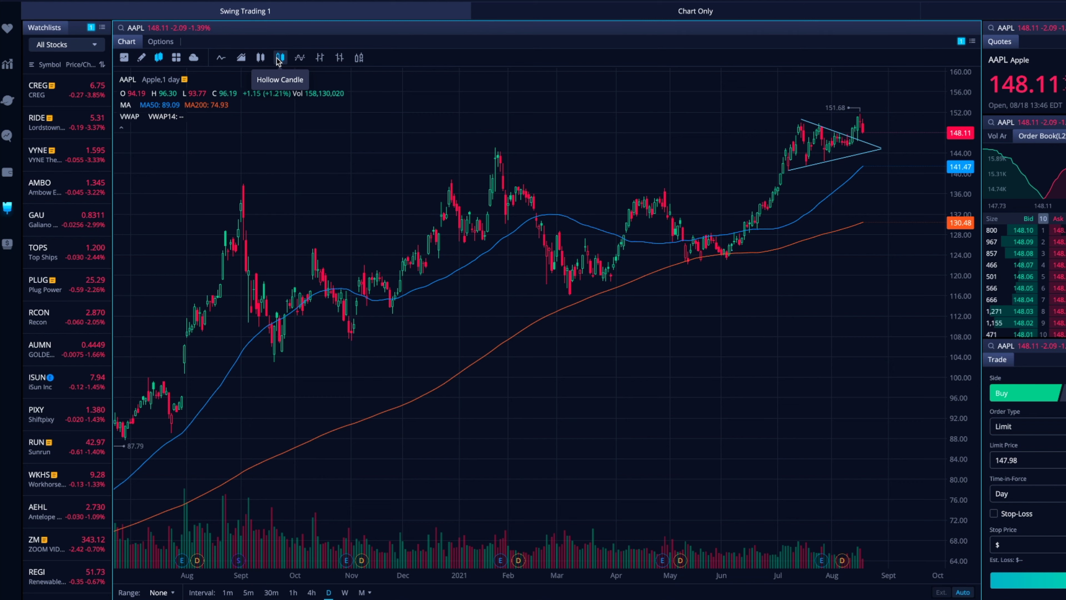
pyautogui.click(141, 58)
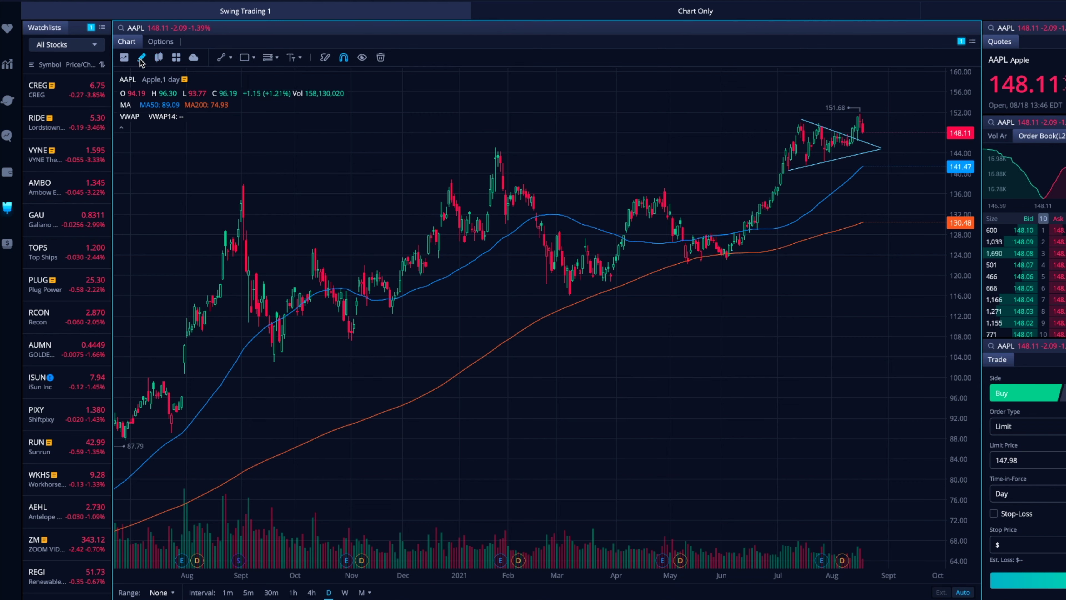
pyautogui.click(223, 58)
pyautogui.click(344, 171)
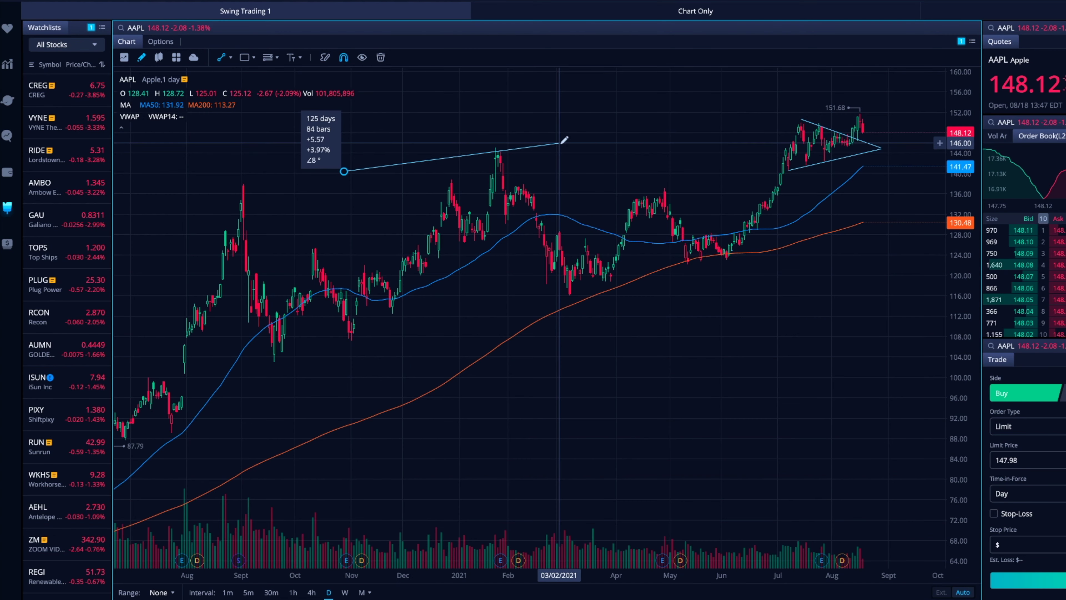
pyautogui.click(560, 134)
pyautogui.press('Delete')
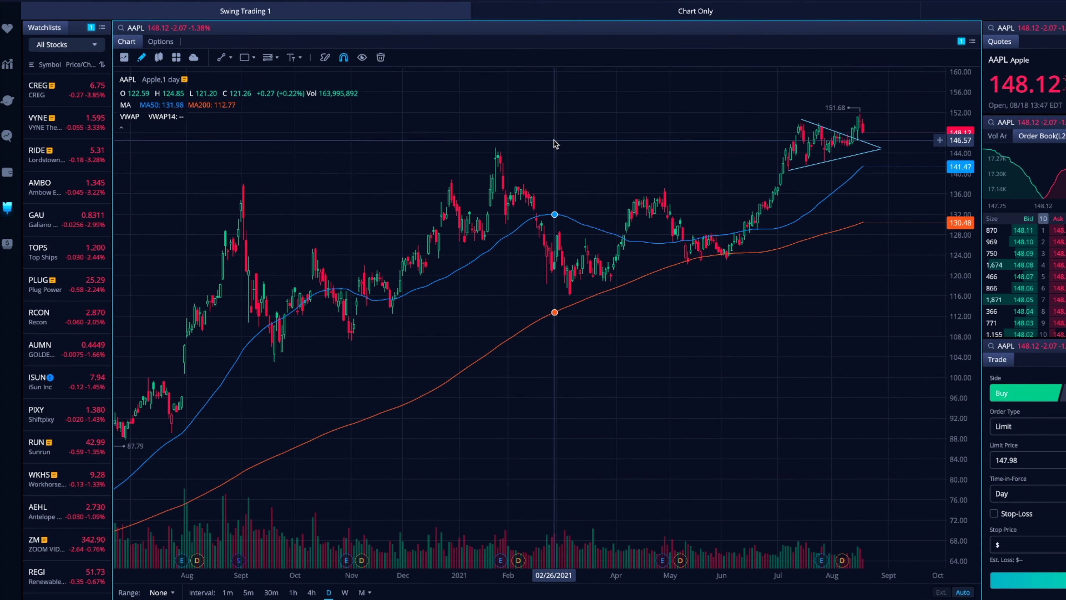
# Draw a rectangle on the AAPL daily chart from early February to early July 2021, between about 141 and 134.
pyautogui.scroll(5, 853, 197)
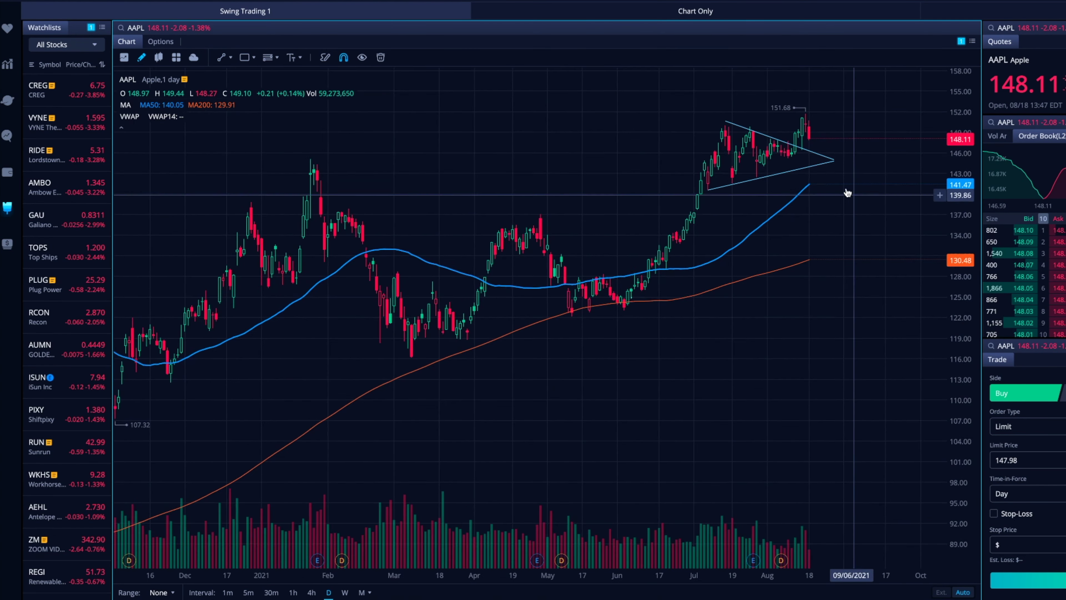
pyautogui.click(254, 58)
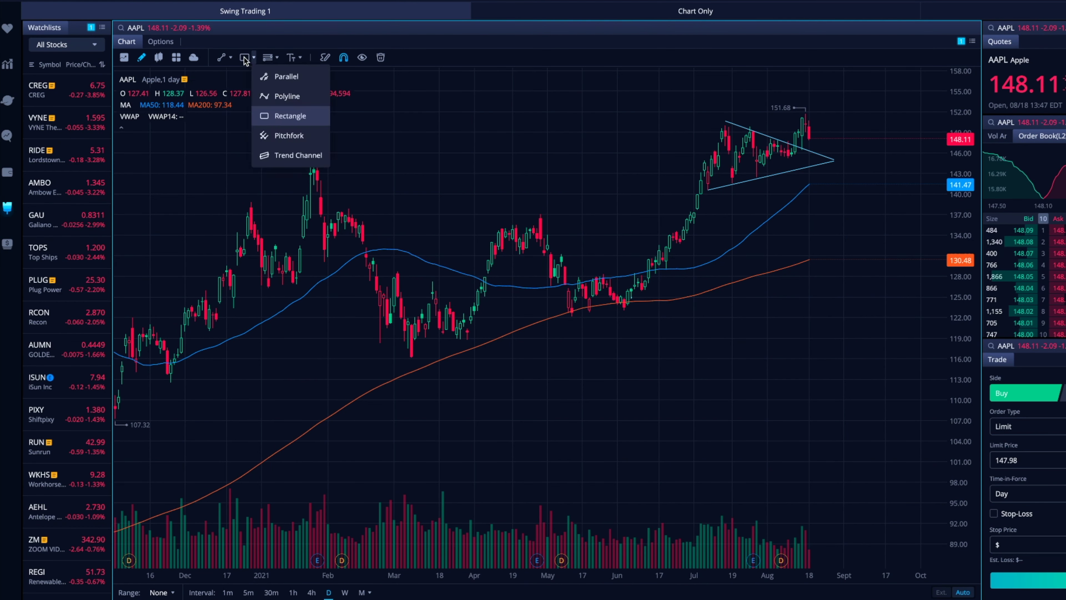
pyautogui.click(285, 115)
pyautogui.click(335, 189)
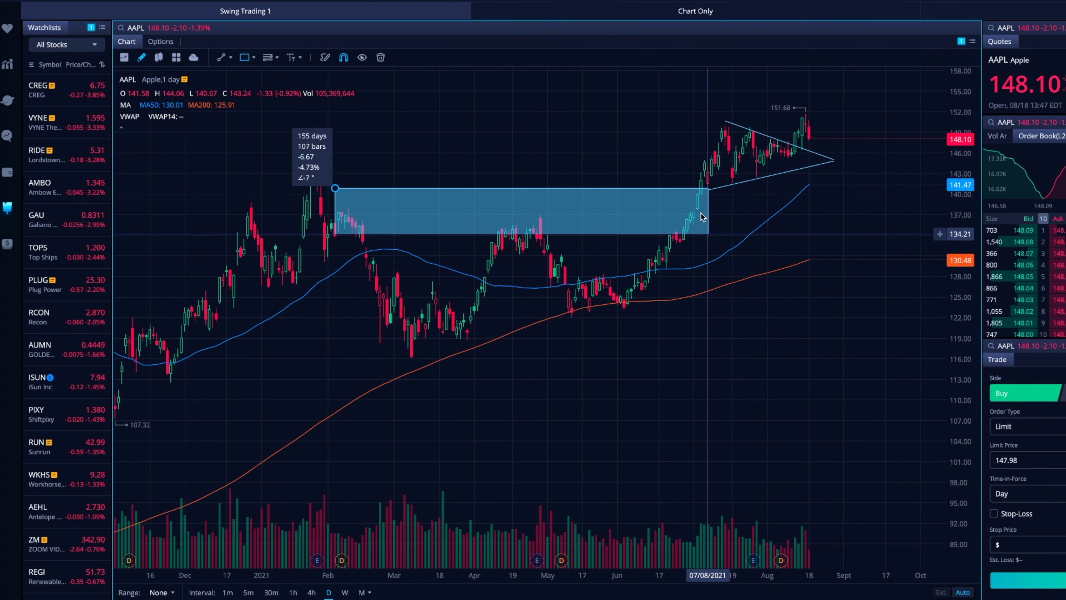
pyautogui.click(710, 235)
pyautogui.moveTo(702, 236); pyautogui.dragTo(691, 237)
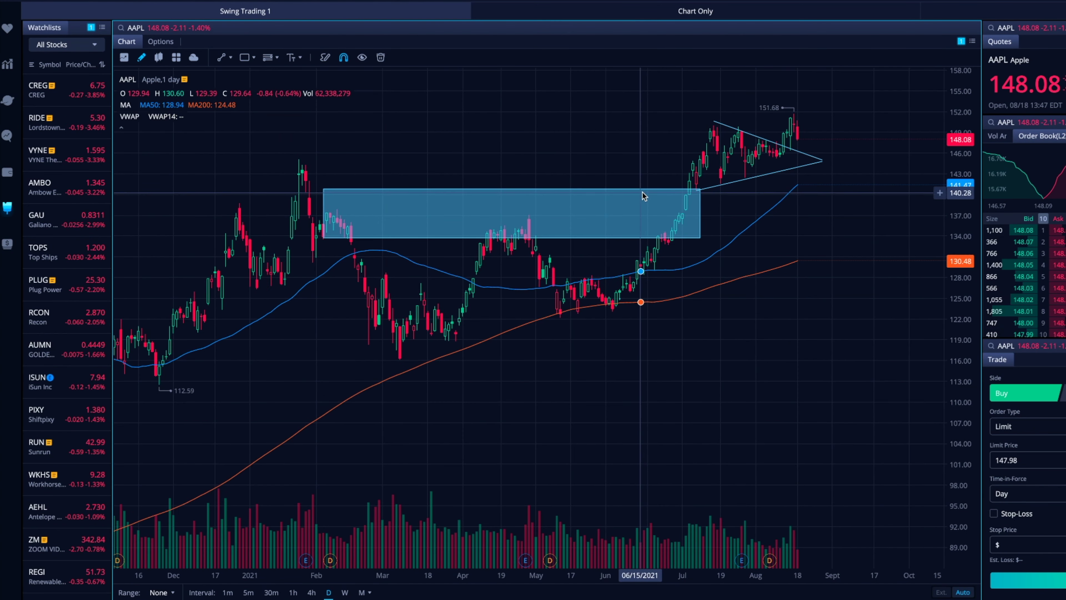
# Draw a trend channel along the rise from the early June low to the mid-July high, and delete it.
pyautogui.click(254, 57)
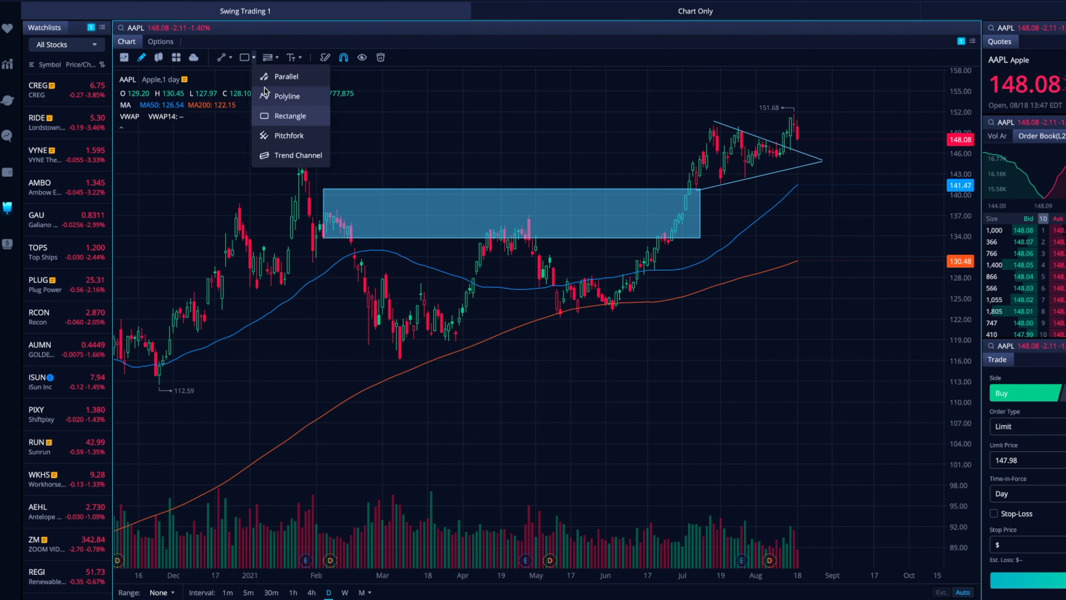
pyautogui.click(277, 157)
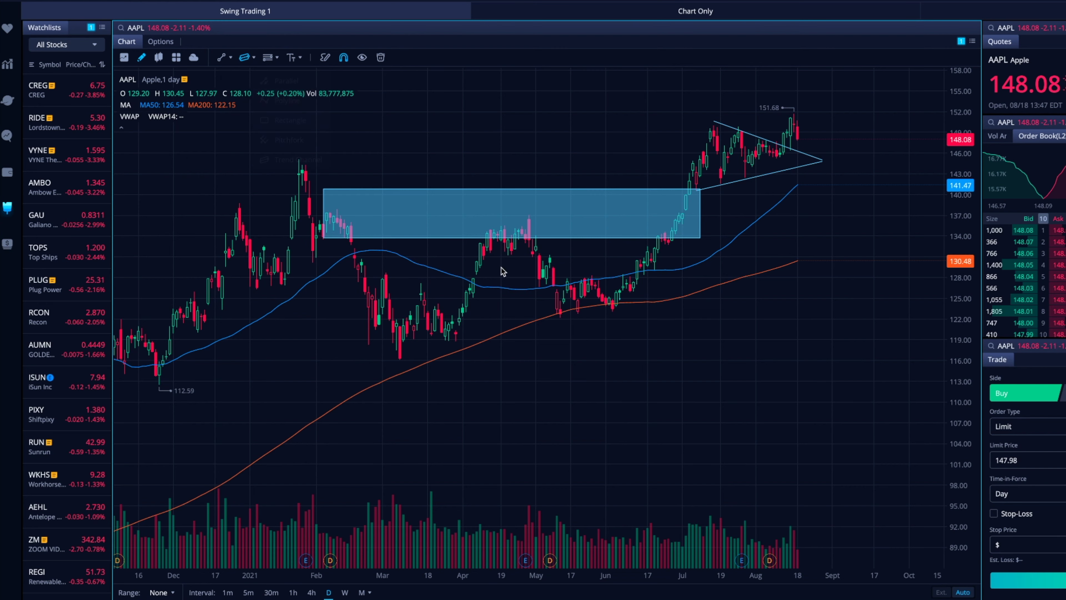
pyautogui.click(613, 305)
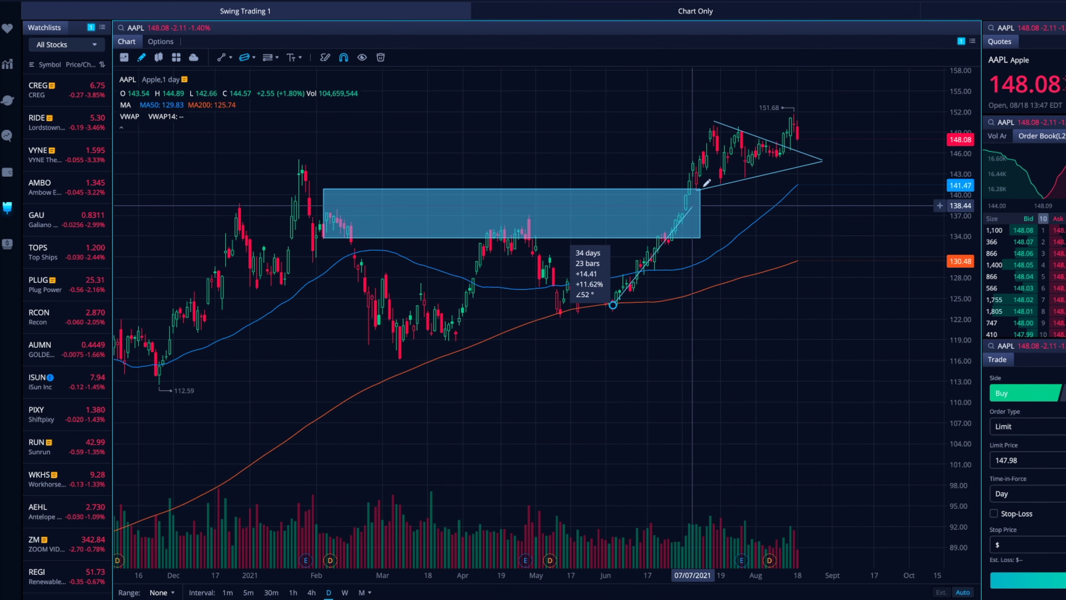
pyautogui.click(723, 133)
pyautogui.scroll(1, 710, 242)
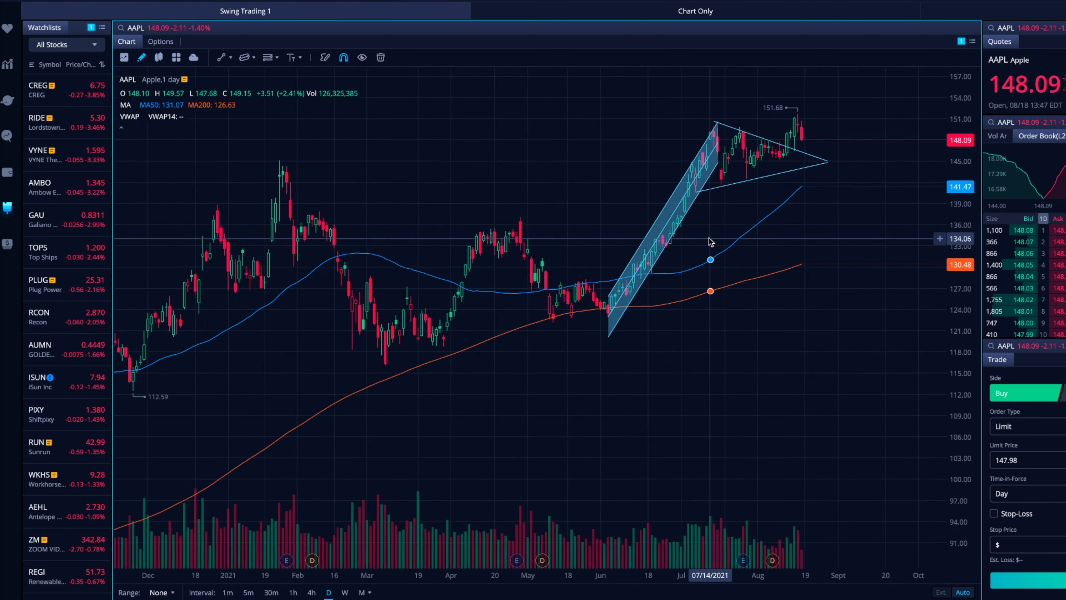
pyautogui.scroll(3, 710, 242)
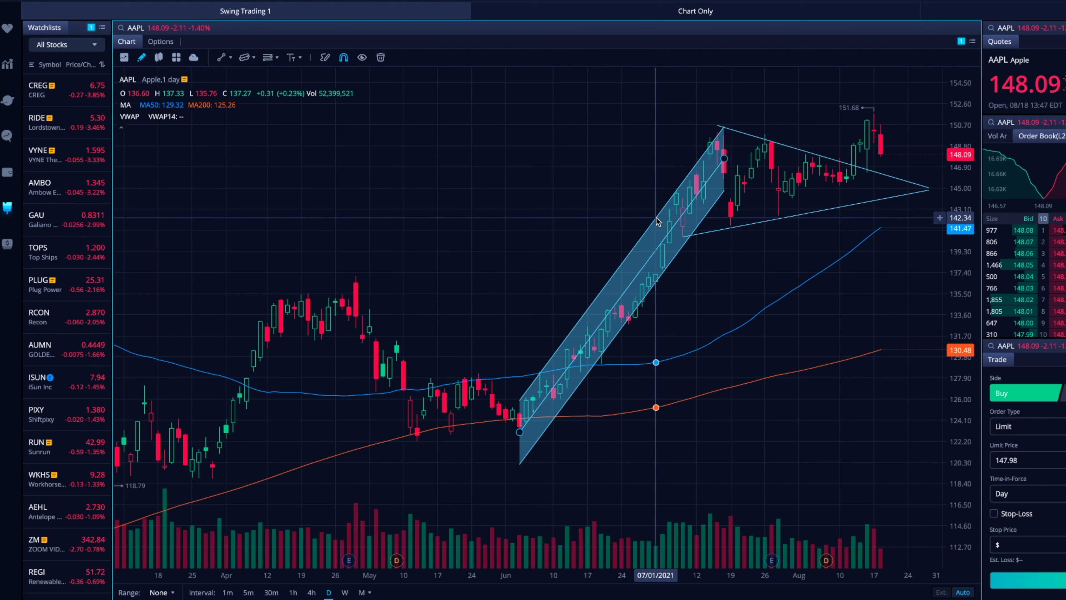
pyautogui.press('Delete')
pyautogui.scroll(-3, 744, 350)
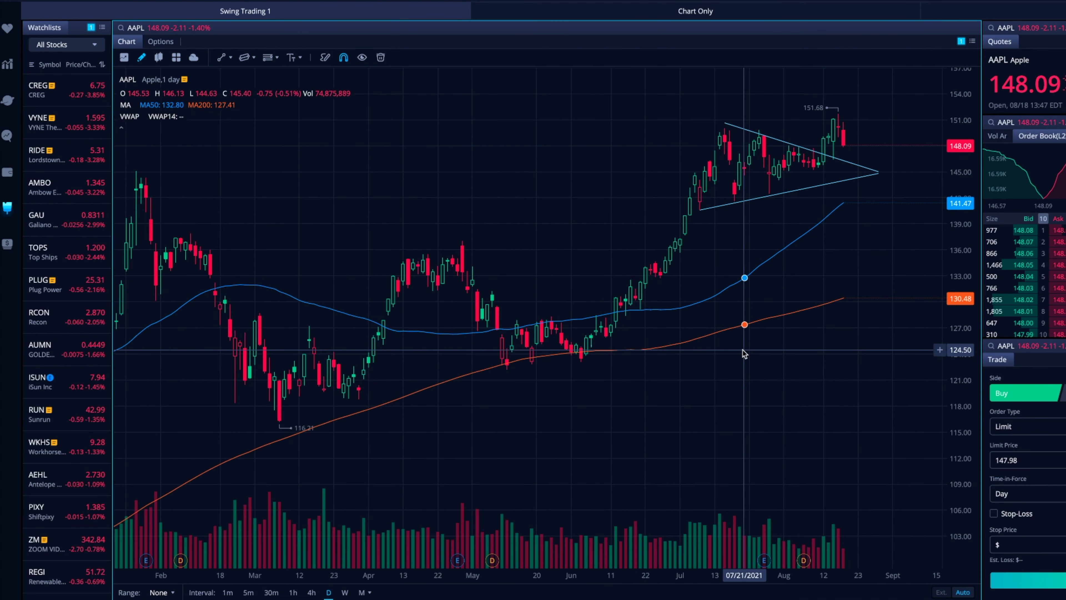
pyautogui.scroll(-2, 724, 351)
pyautogui.scroll(-1, 724, 353)
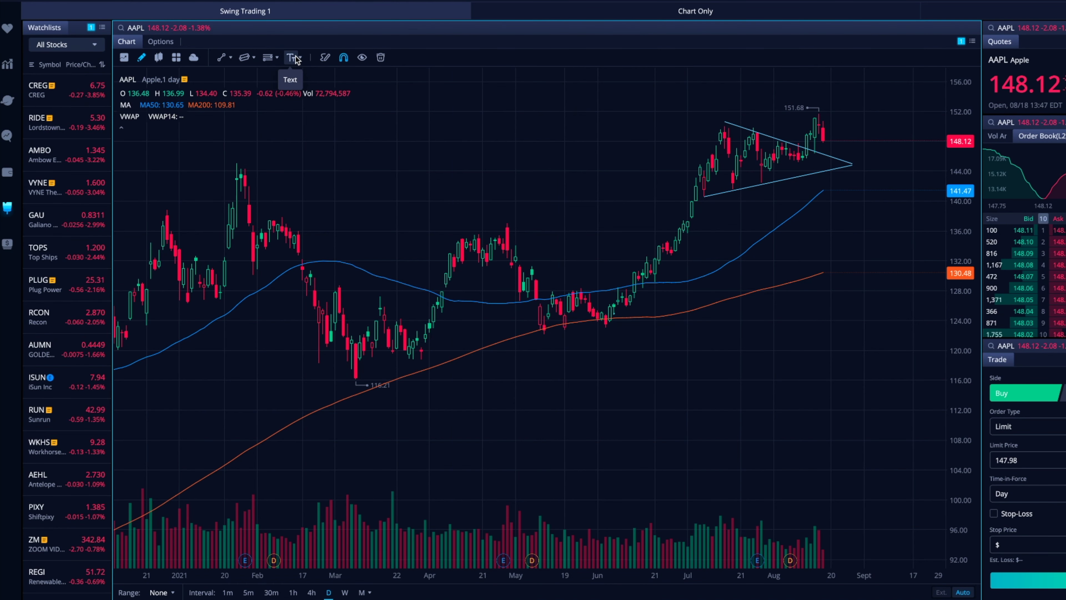
# View the order types available for the AAPL buy order, and leave Limit selected.
pyautogui.hscroll(2, 671, 434)
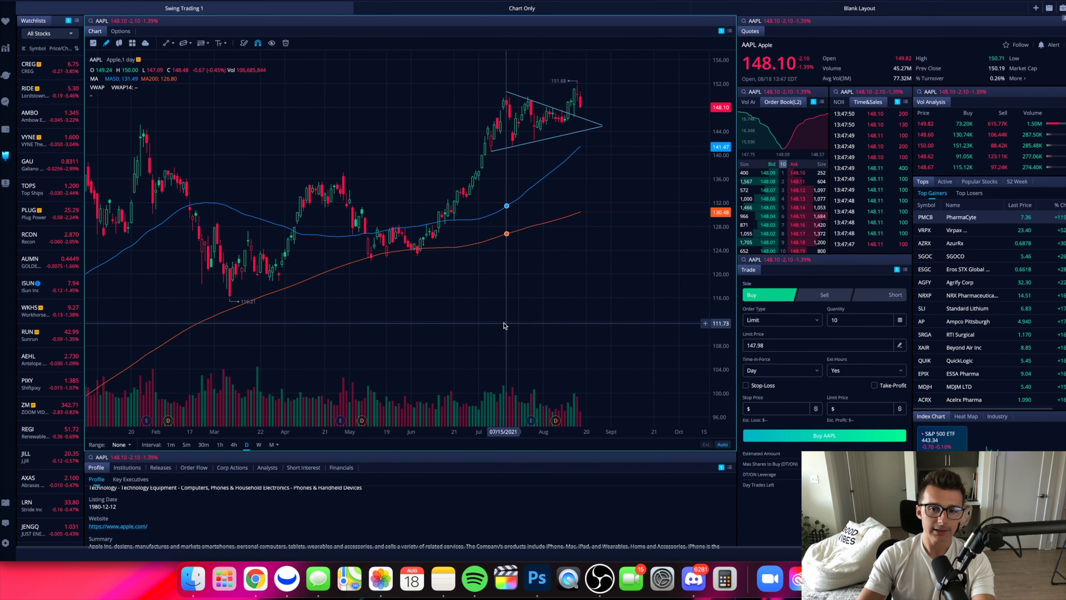
pyautogui.hscroll(3, 503, 325)
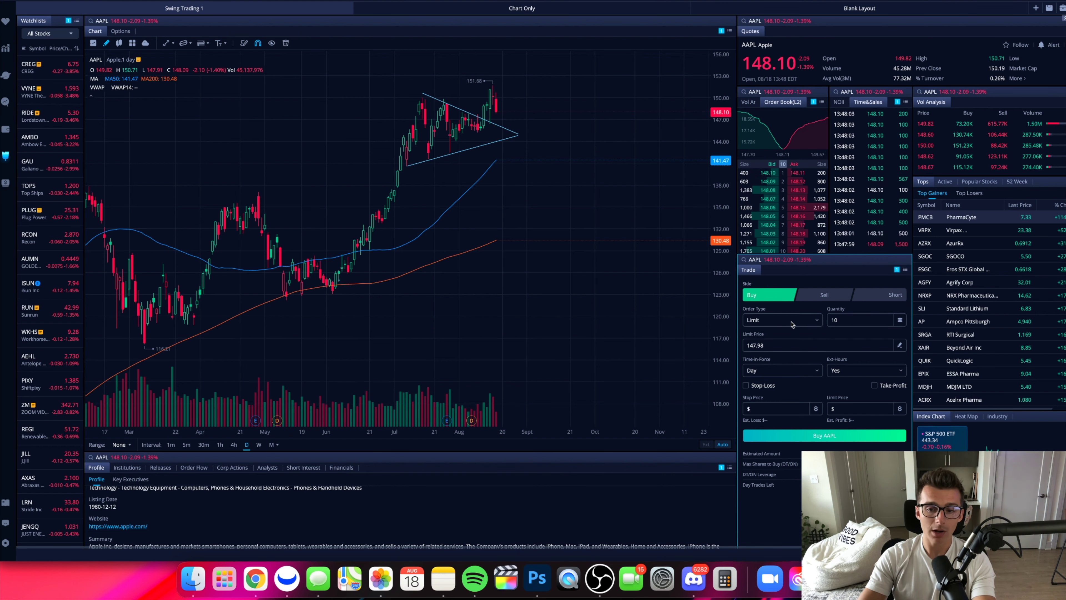
pyautogui.click(771, 323)
pyautogui.click(773, 322)
pyautogui.click(776, 323)
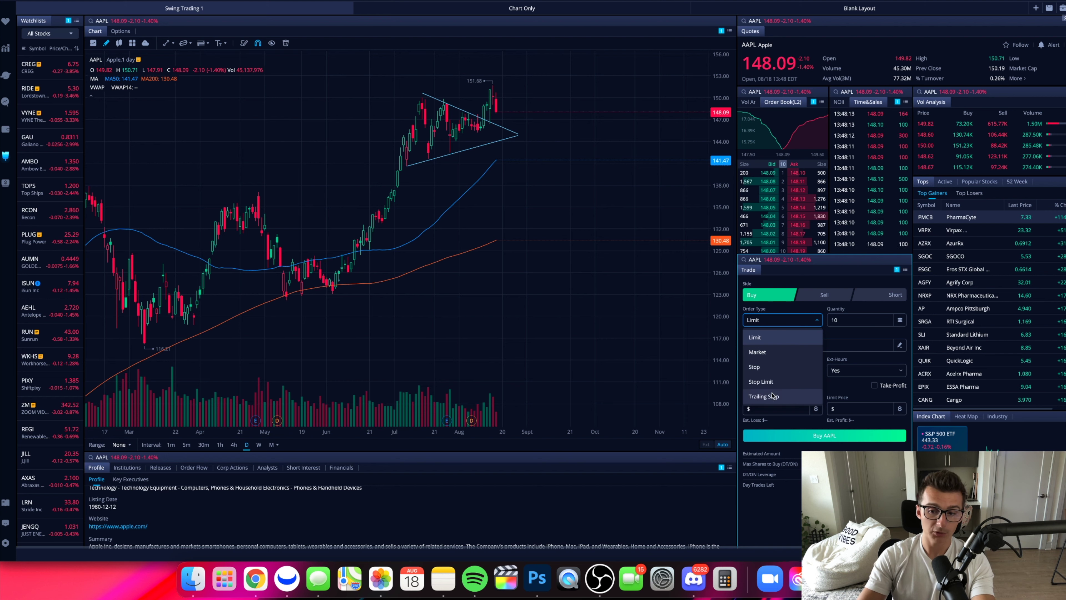
pyautogui.click(776, 323)
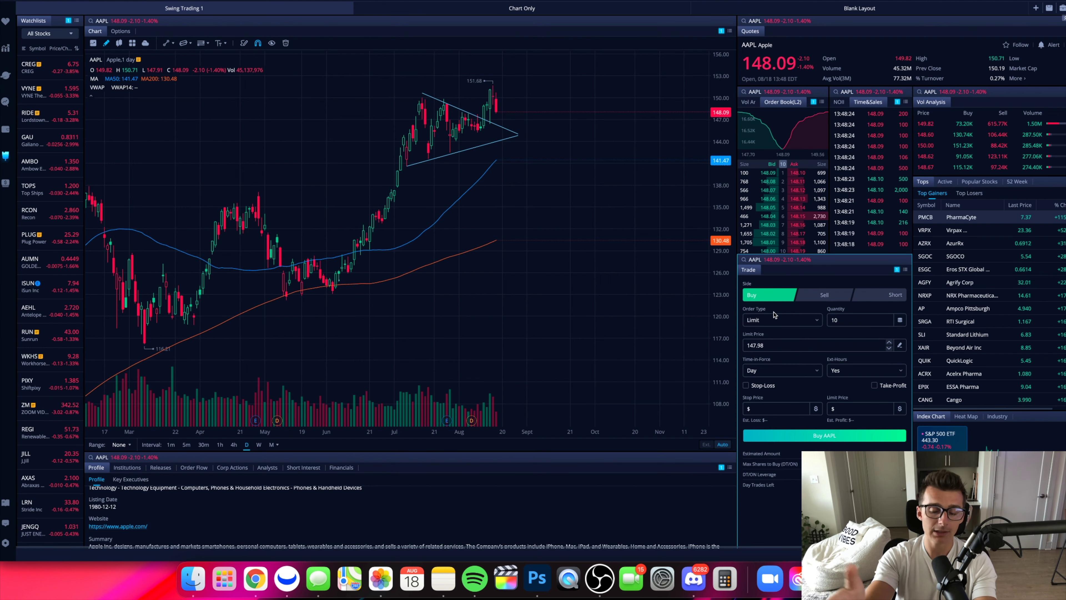
# Buy 10 AAPL shares with a Market order valid for the Day.
pyautogui.click(865, 321)
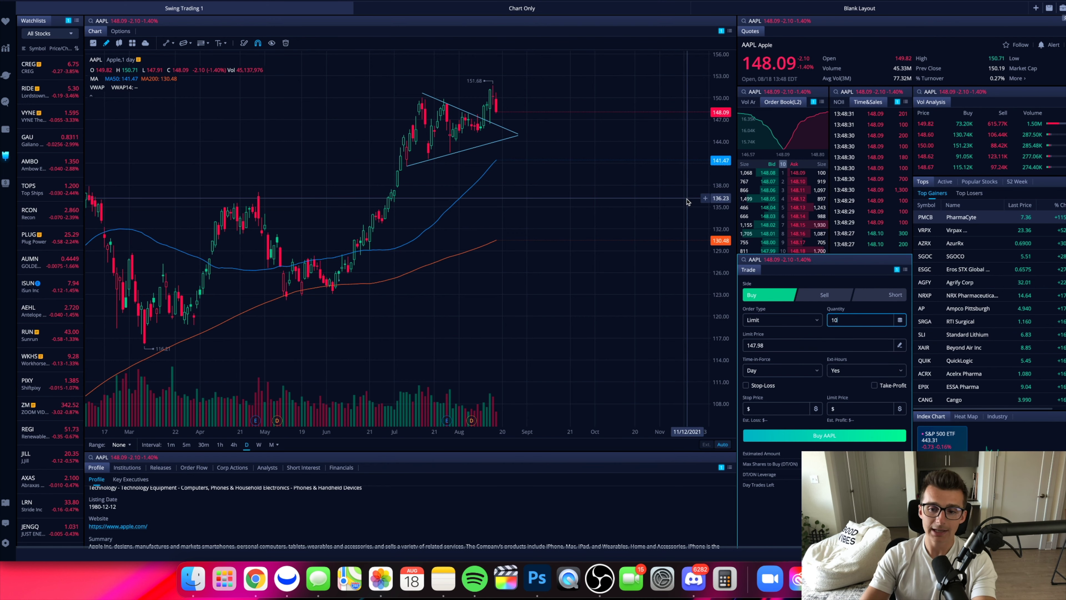
pyautogui.click(779, 323)
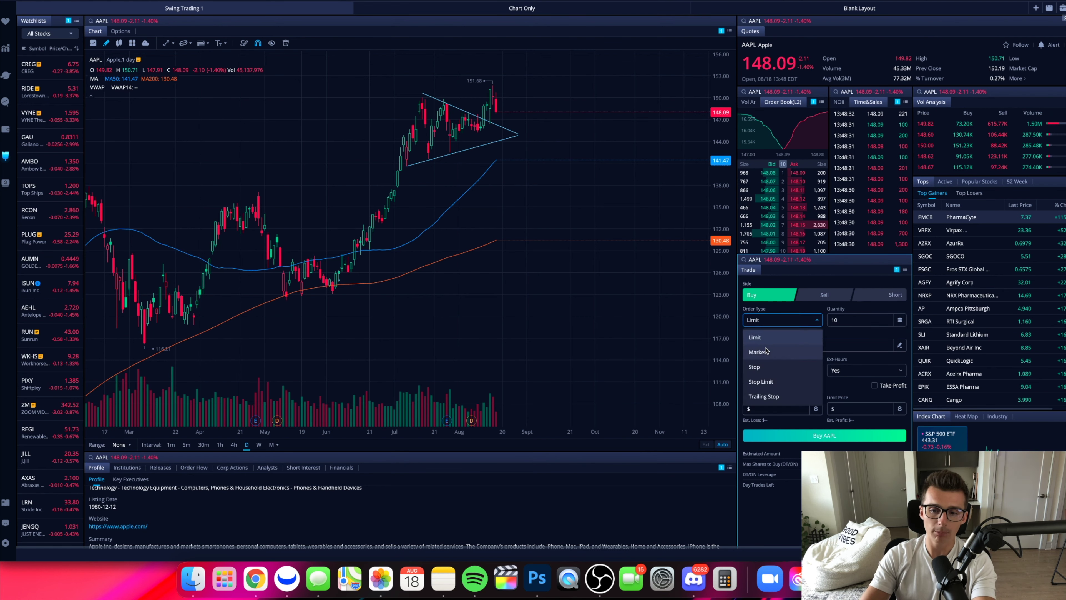
pyautogui.click(768, 346)
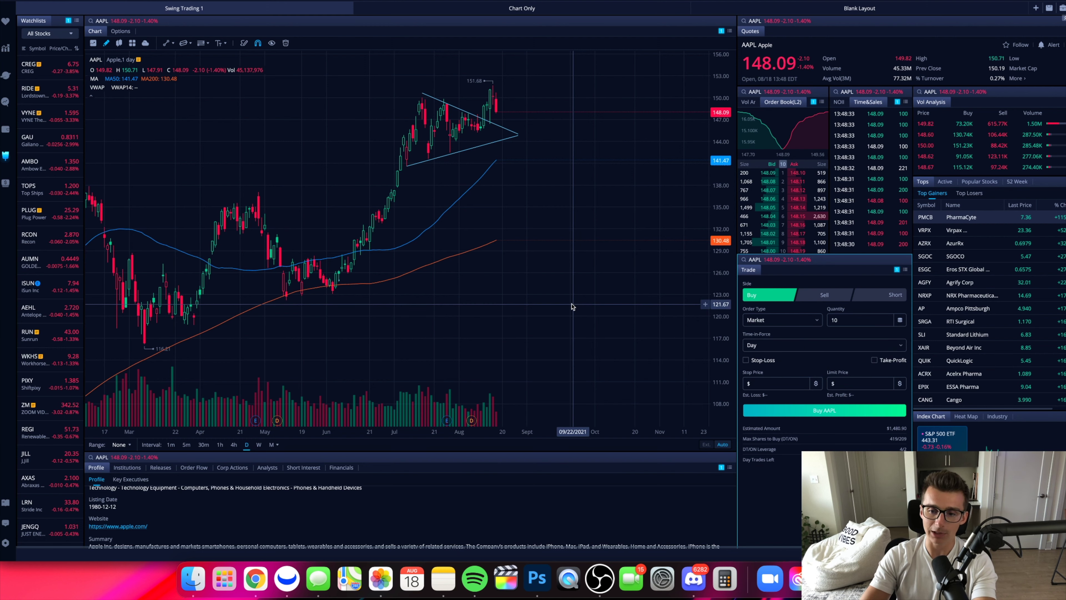
pyautogui.click(807, 411)
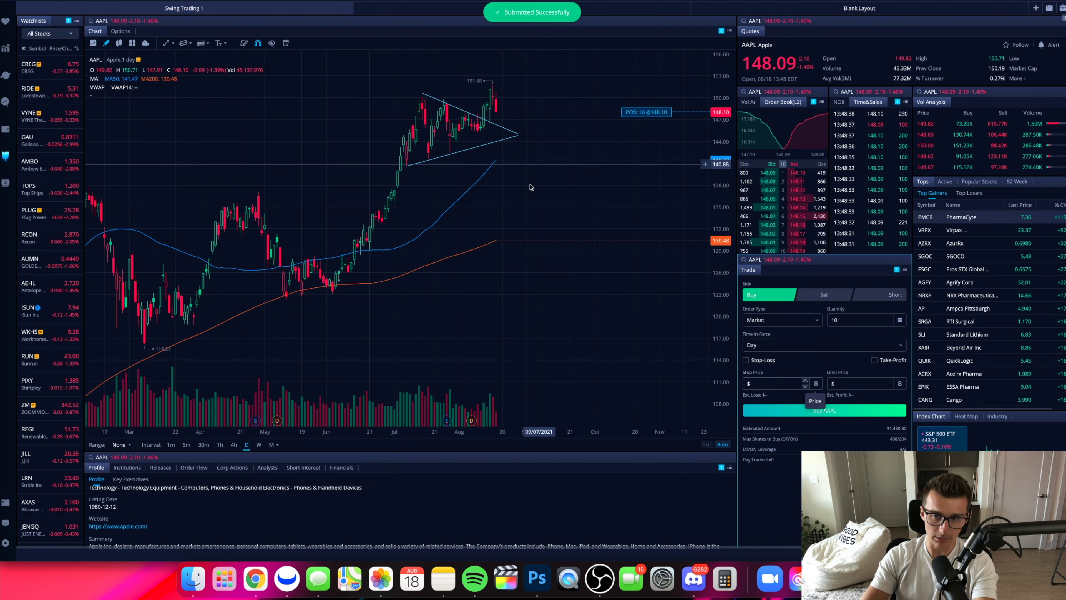
pyautogui.scroll(3, 529, 184)
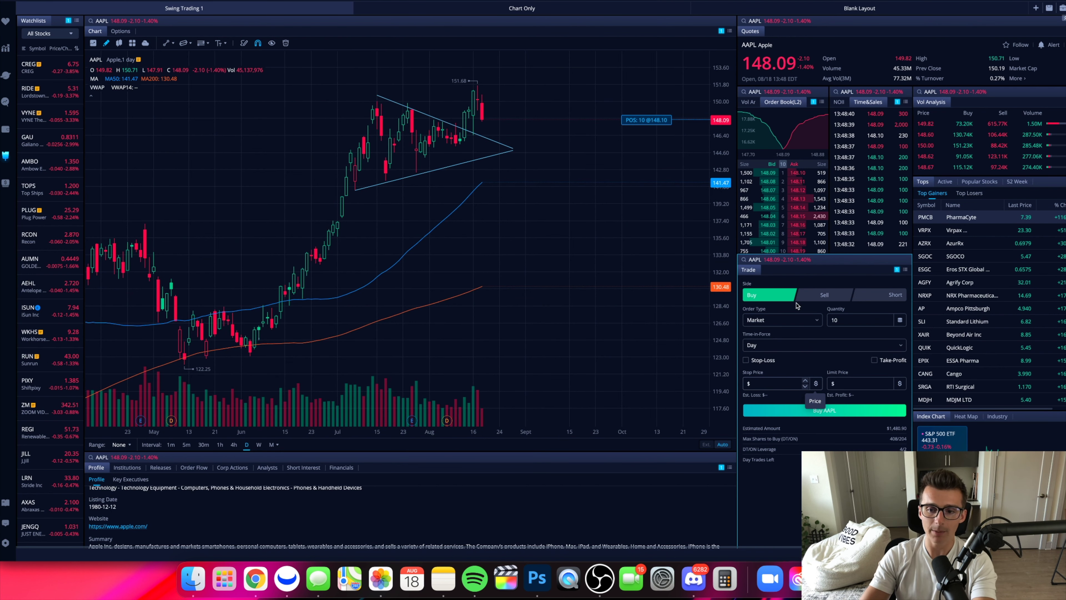
# Sell the 10 AAPL shares with a Limit order at 148.11.
pyautogui.click(825, 294)
pyautogui.click(774, 320)
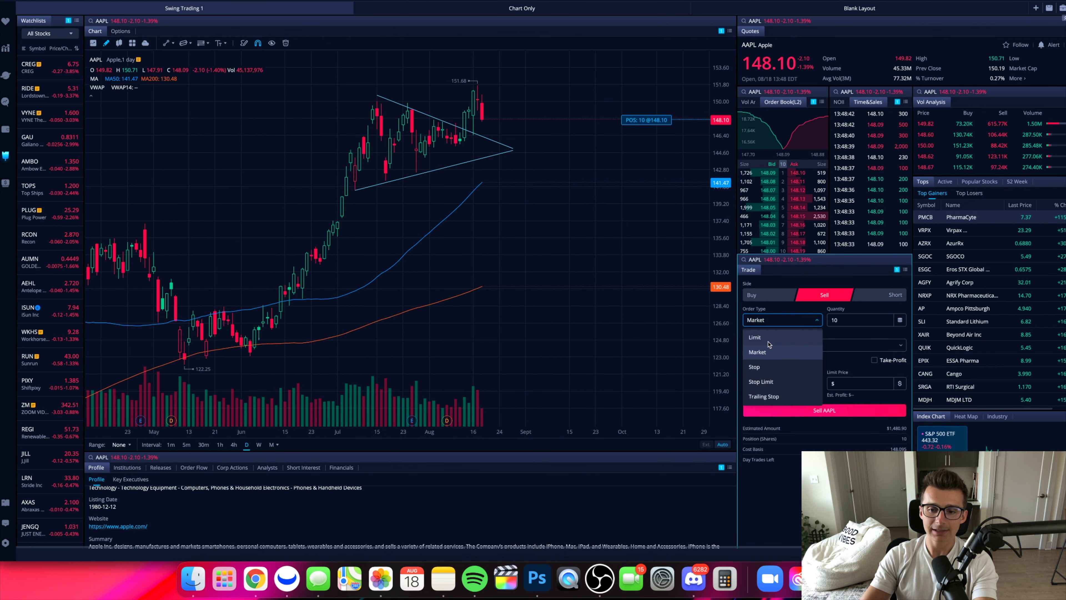
pyautogui.click(755, 337)
pyautogui.write('147')
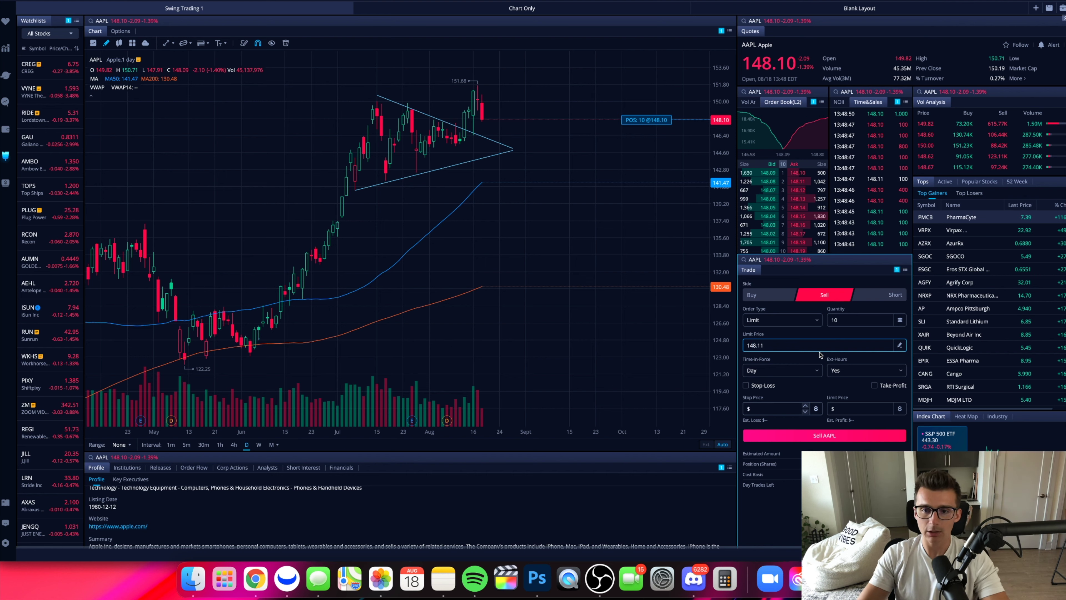
pyautogui.click(830, 438)
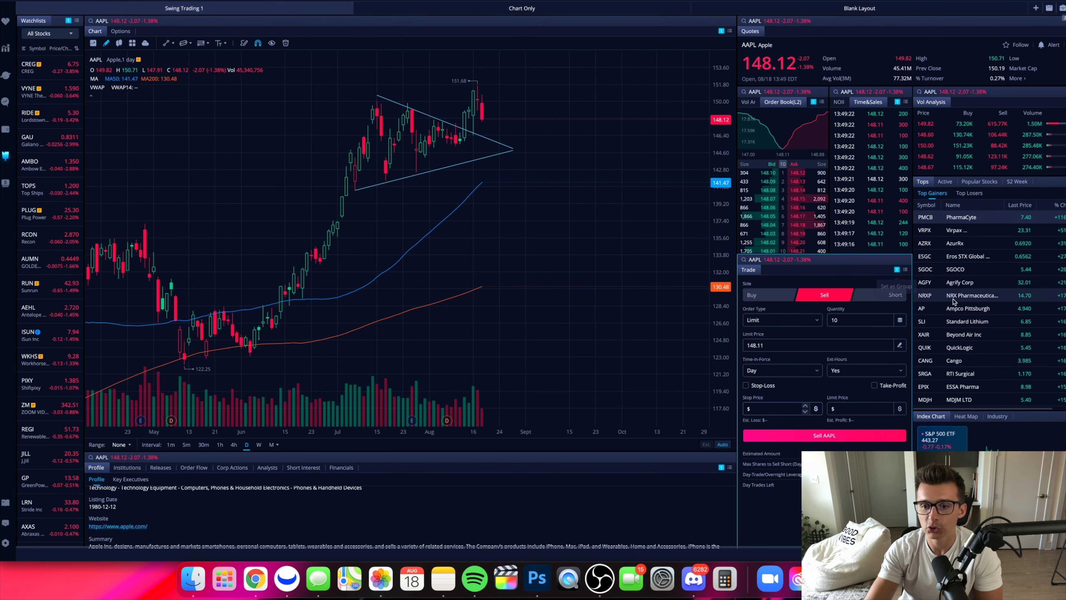
# View the Short side of the AAPL order form, and set up a Limit buy with Stop-Loss and Take-Profit enabled.
pyautogui.click(896, 295)
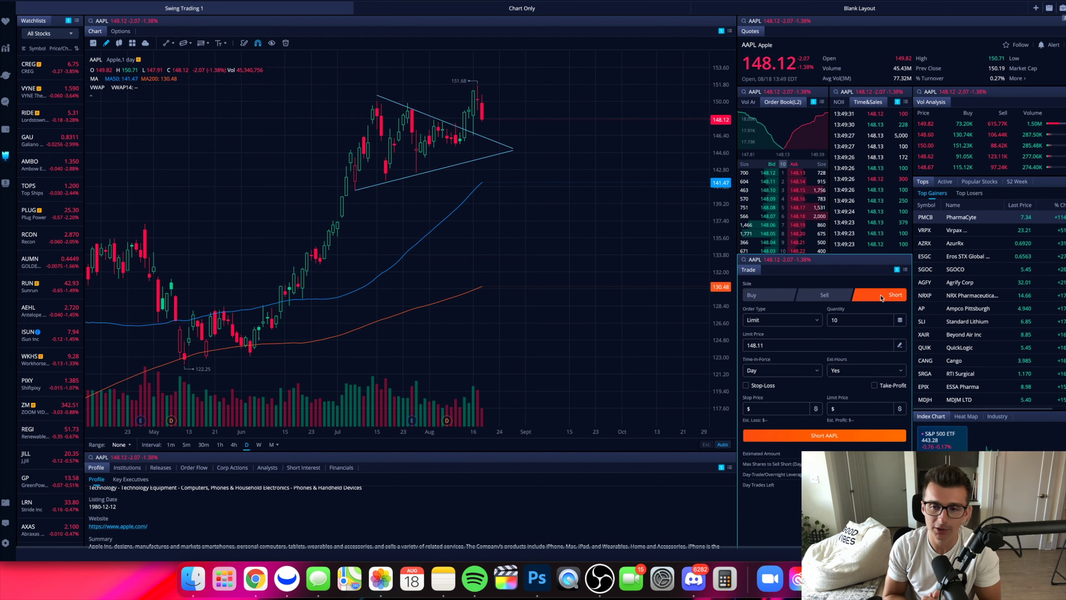
pyautogui.click(769, 295)
pyautogui.click(773, 320)
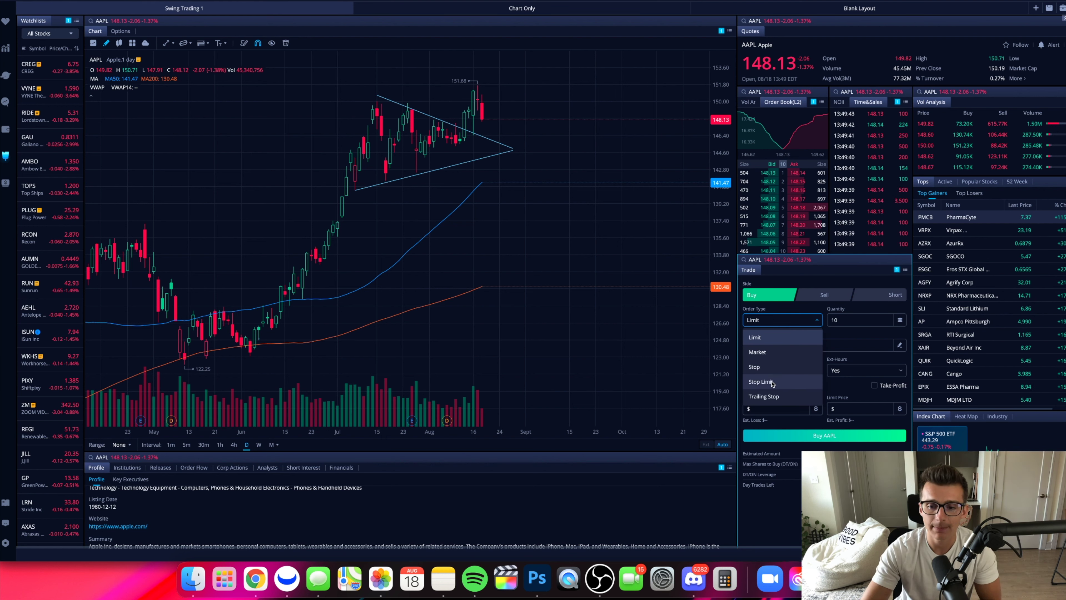
pyautogui.click(757, 337)
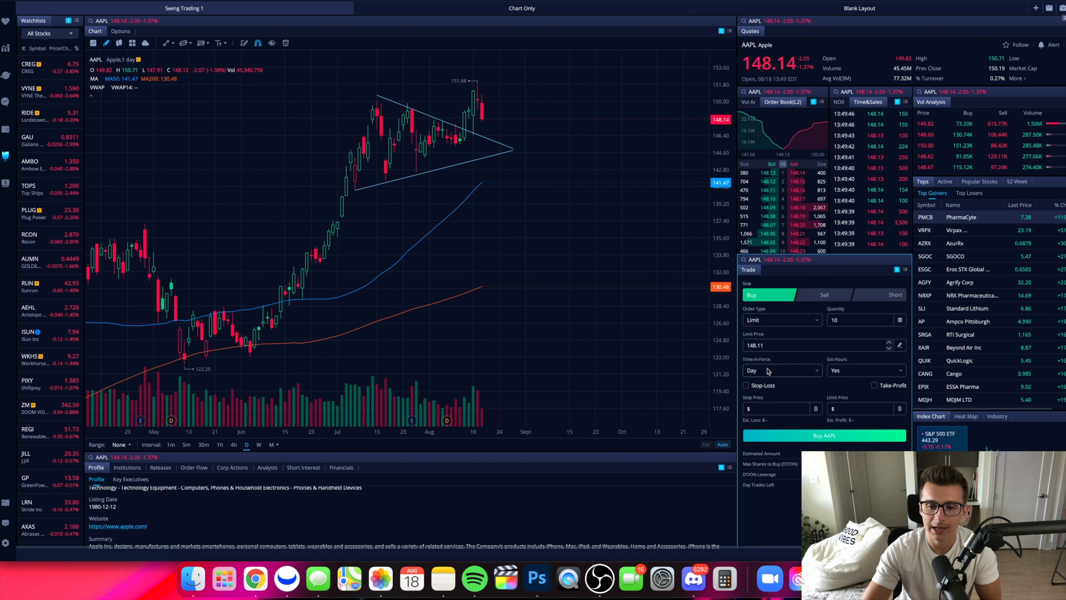
pyautogui.click(762, 386)
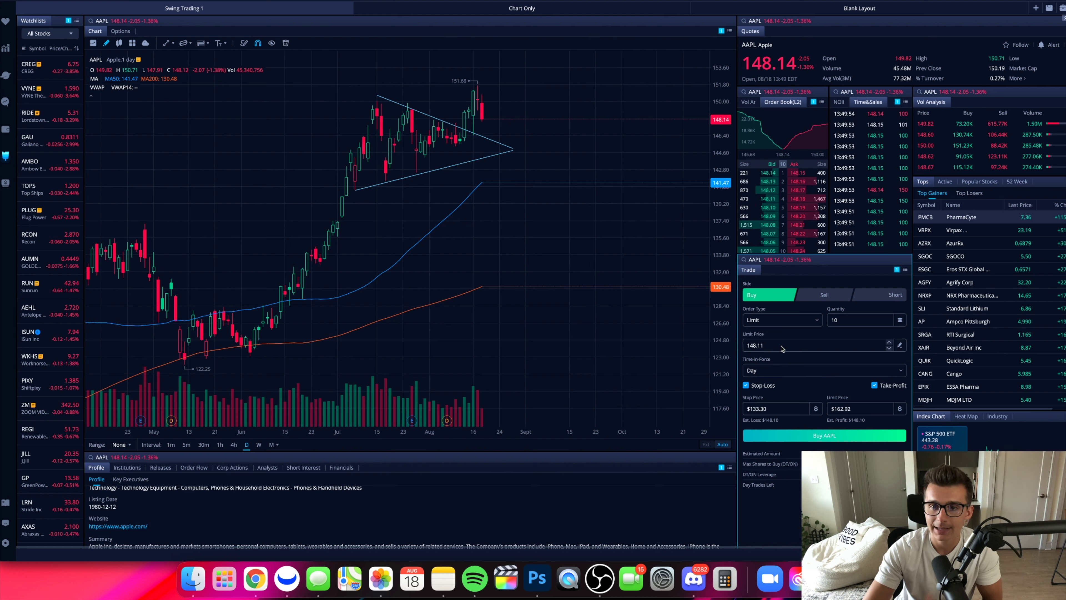
pyautogui.click(777, 405)
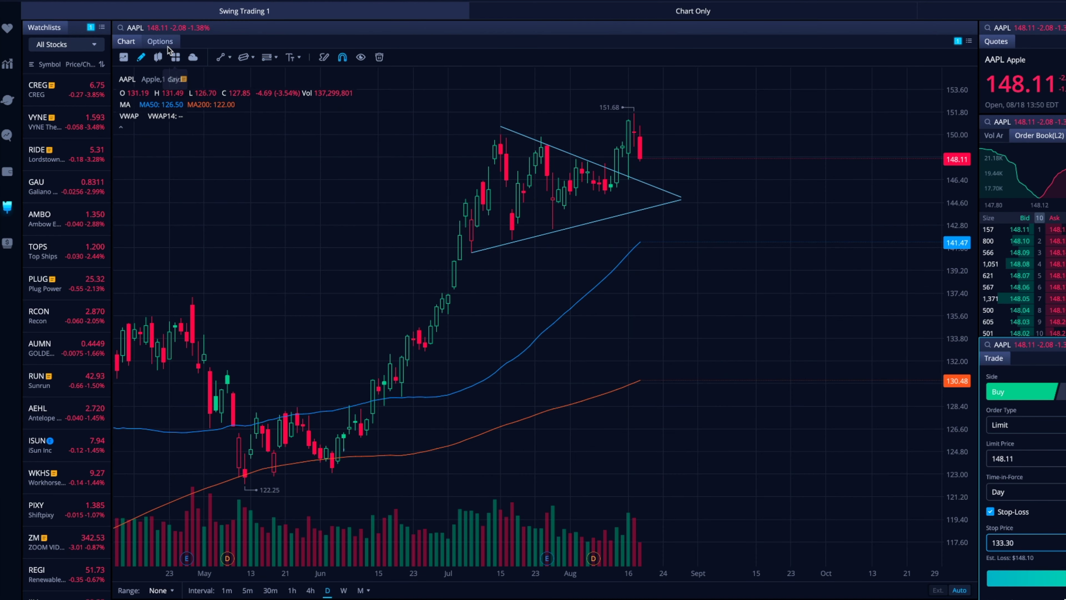
# Examine AAPL's options chain, including the expiration dates, the 20 Aug 21 calls and puts, and the strike count choices.
pyautogui.click(167, 45)
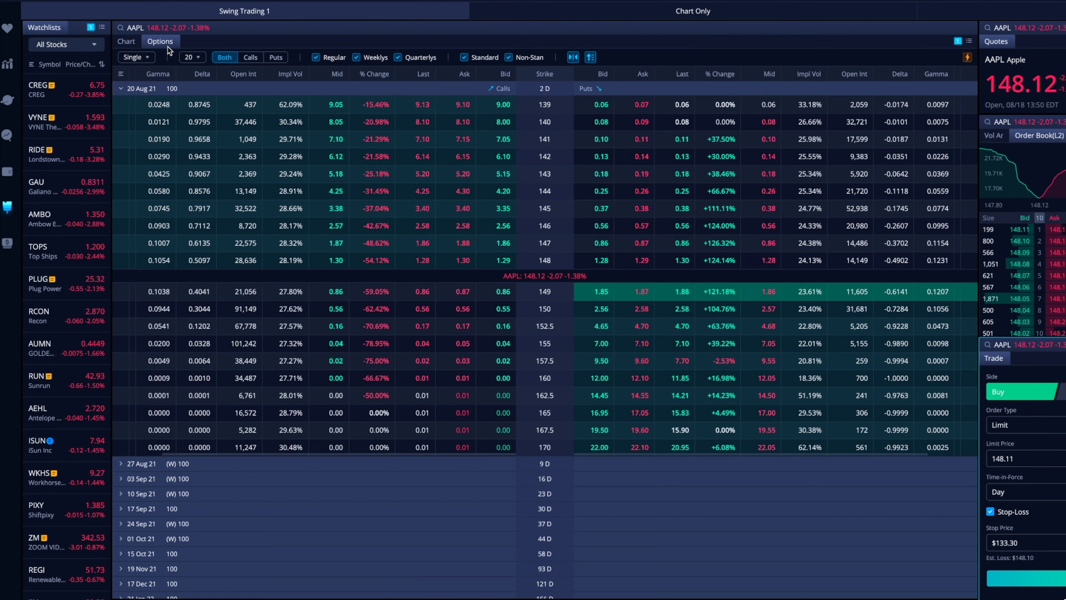
pyautogui.click(127, 90)
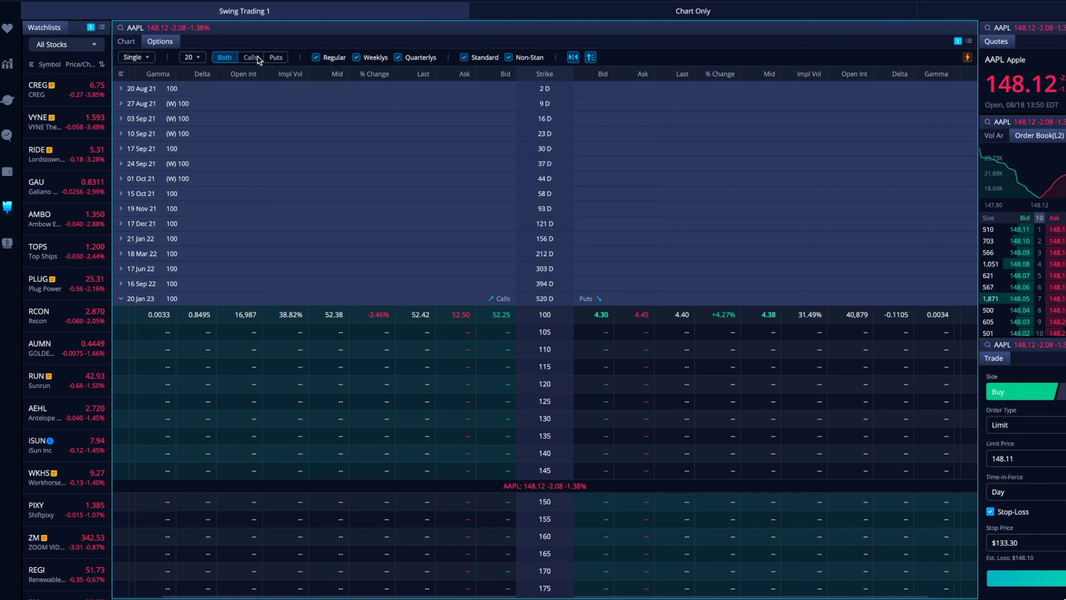
pyautogui.click(121, 299)
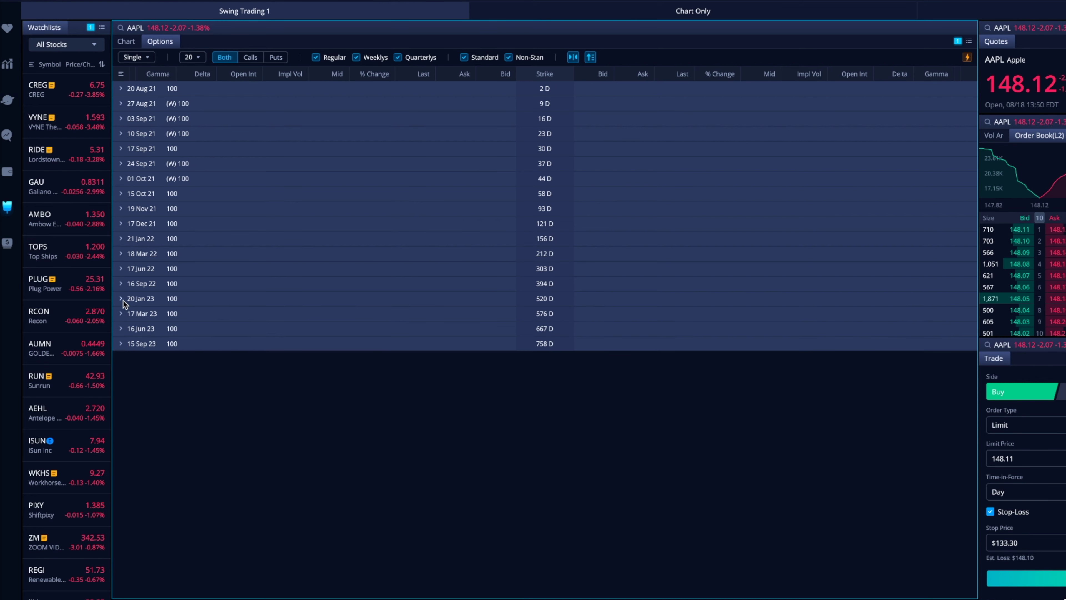
pyautogui.click(121, 90)
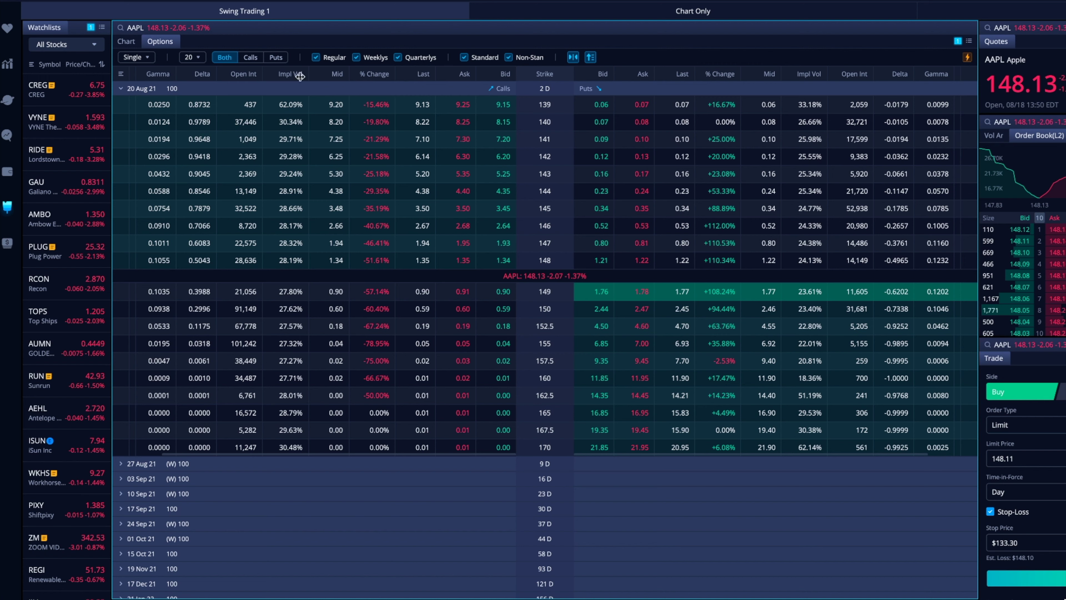
pyautogui.click(198, 57)
pyautogui.click(210, 140)
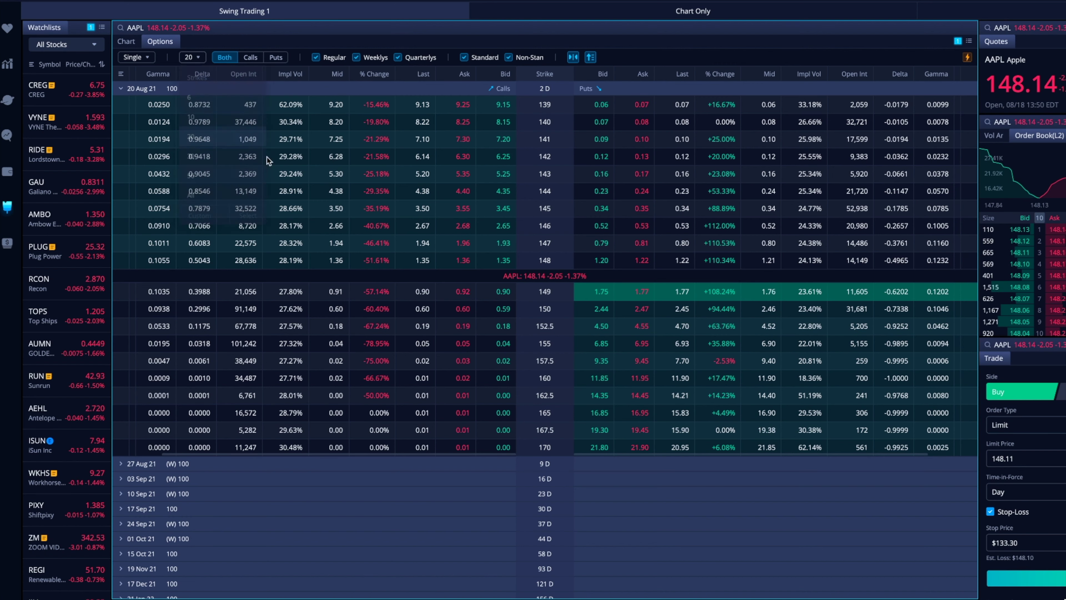
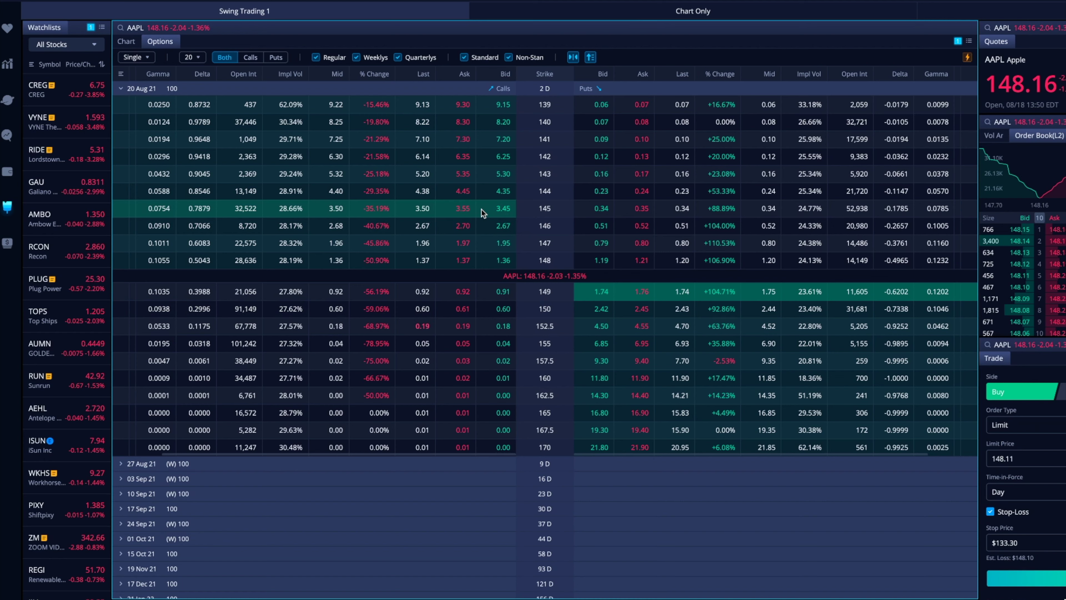
# Prepare a Limit buy order for 1 AAPL $145 call expiring 20 Aug 21, and close the order entry without placing it.
pyautogui.click(445, 210)
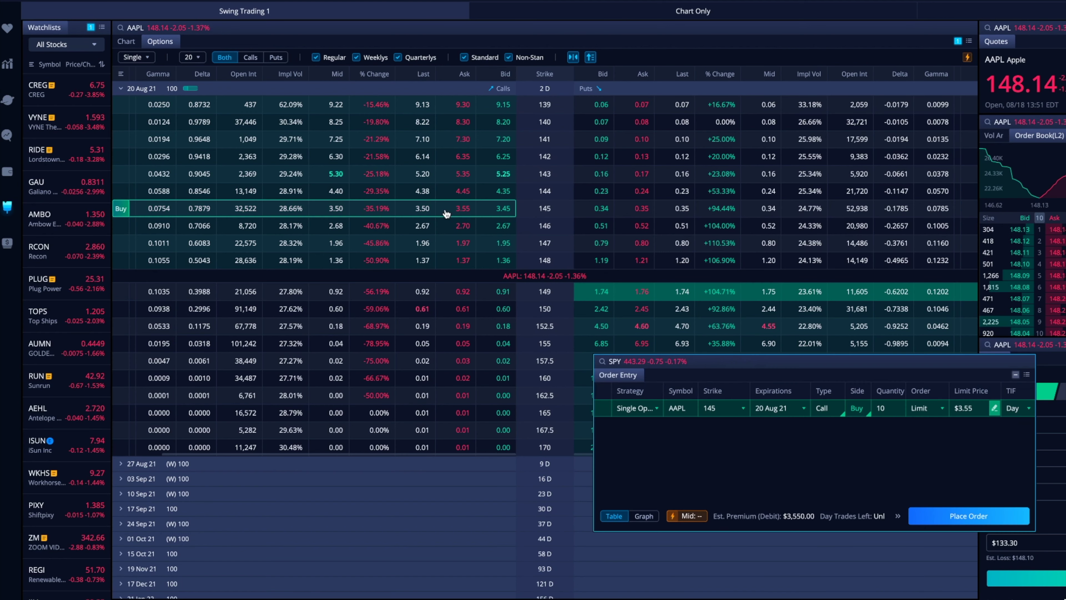
pyautogui.moveTo(800, 371); pyautogui.dragTo(545, 298)
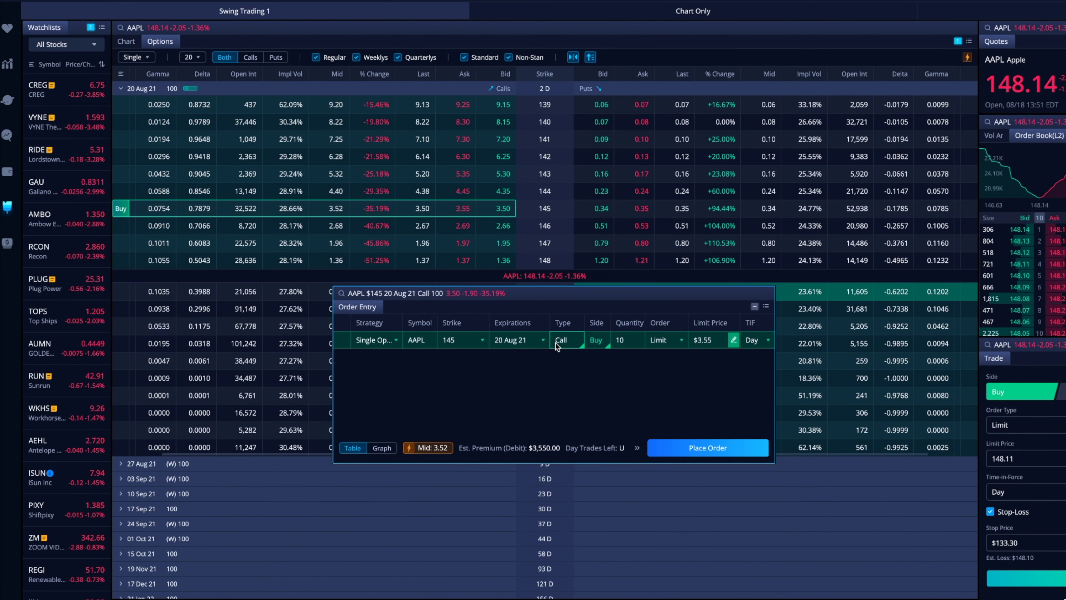
pyautogui.click(625, 339)
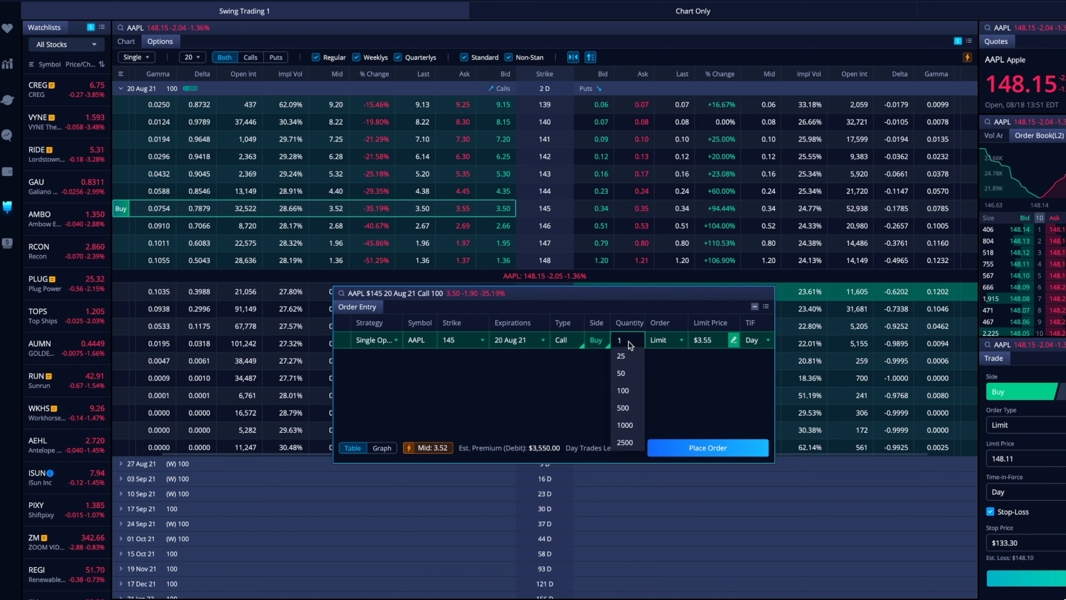
pyautogui.press('Return')
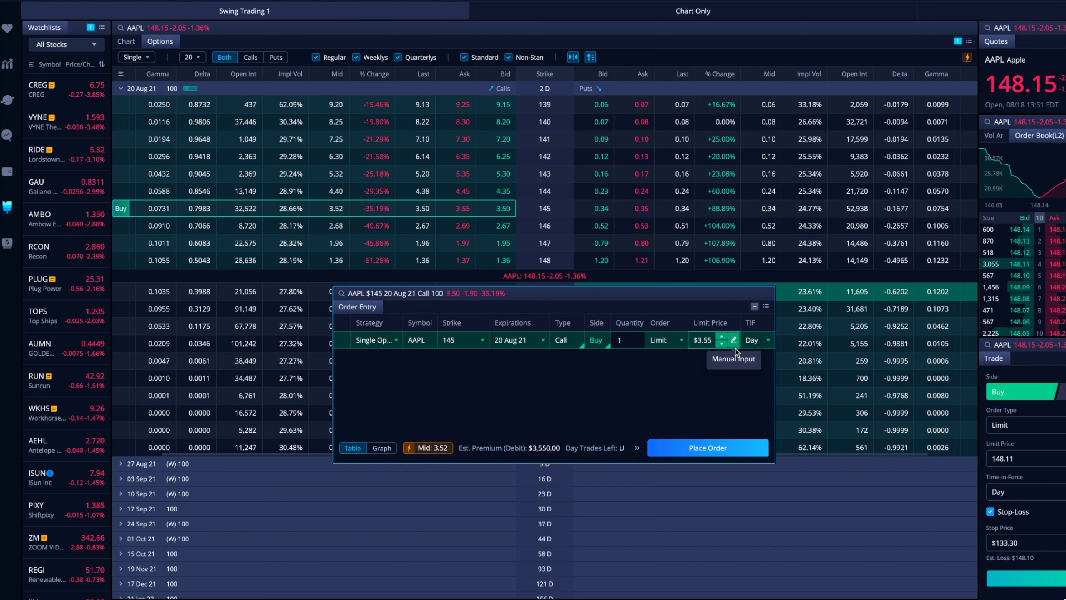
pyautogui.click(762, 341)
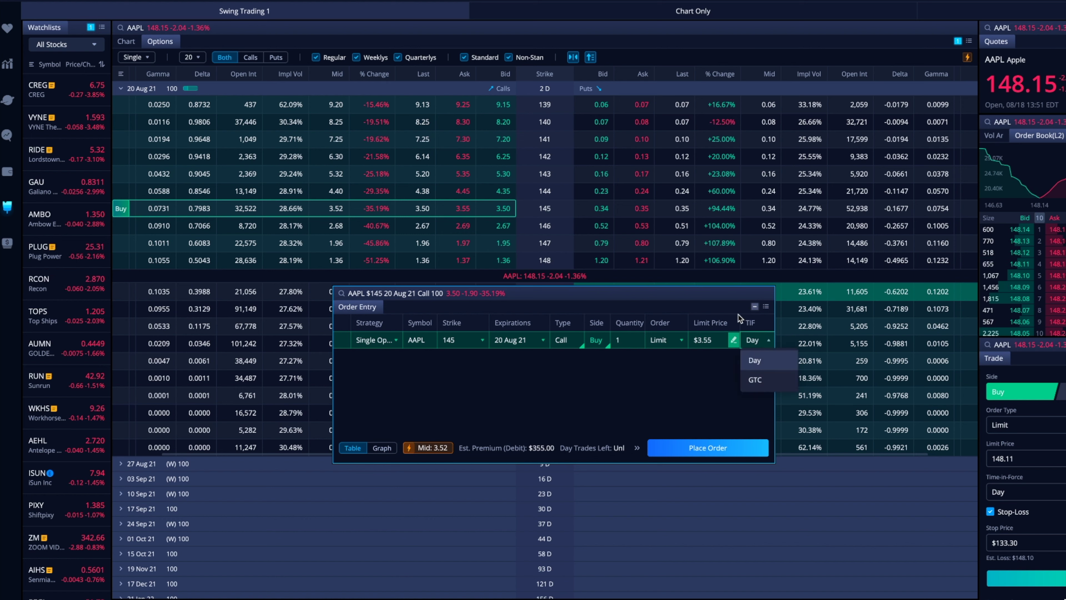
pyautogui.click(738, 296)
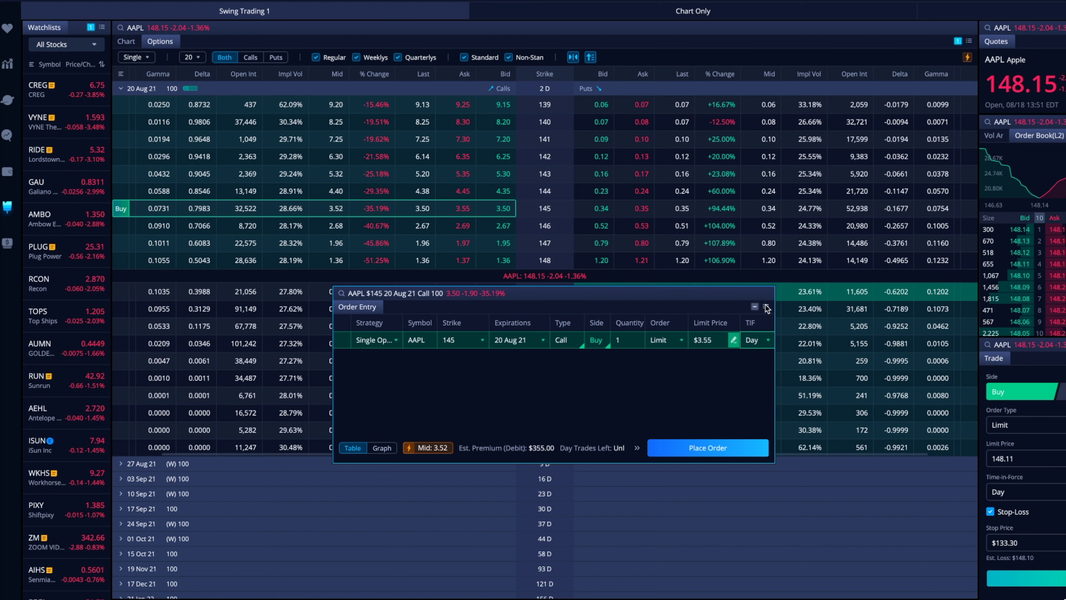
pyautogui.click(766, 308)
pyautogui.click(789, 411)
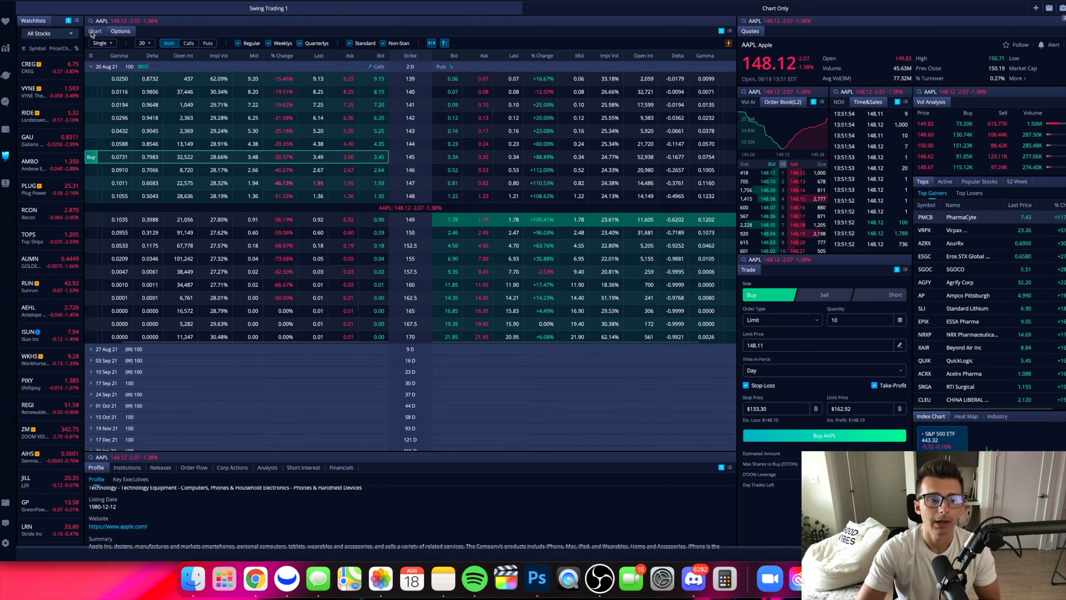
# Return to the AAPL chart, start a price alert from the 147.13 level, and look through its settings.
pyautogui.click(126, 41)
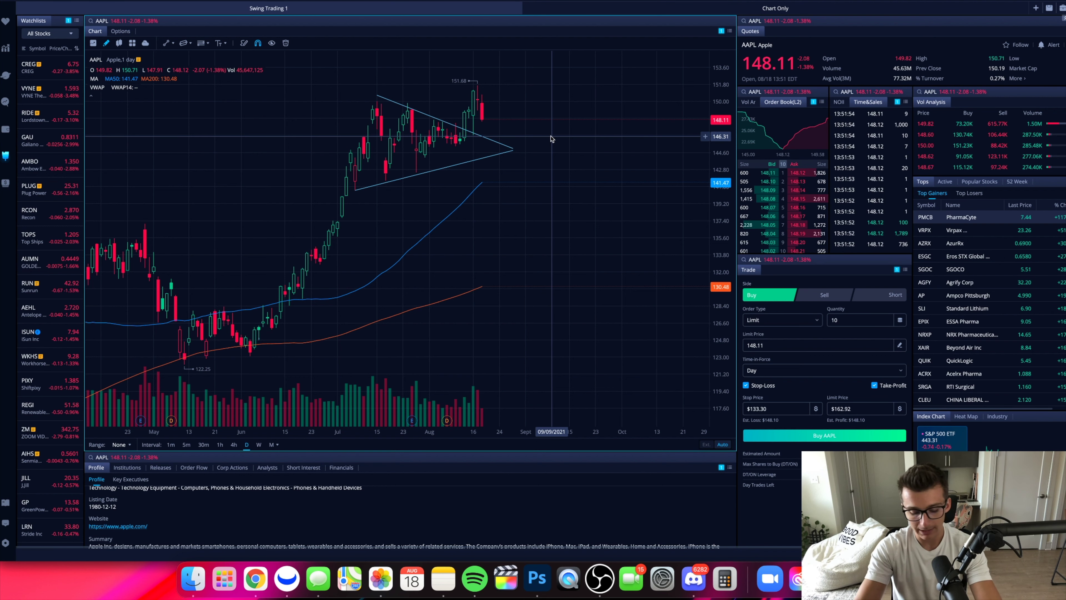
pyautogui.rightClick(534, 131)
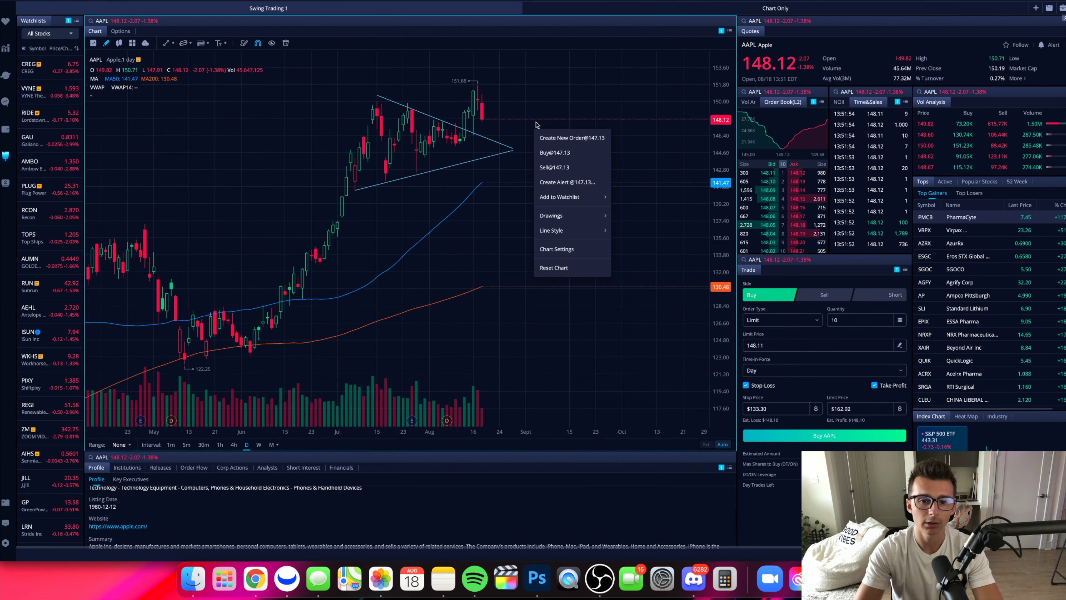
pyautogui.click(580, 184)
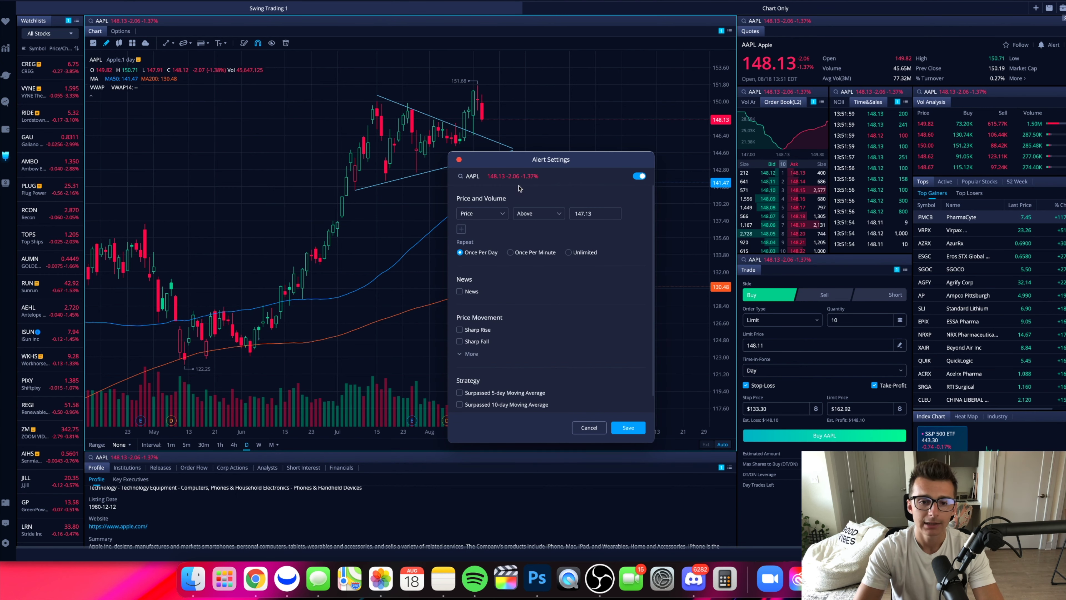
pyautogui.moveTo(563, 162); pyautogui.dragTo(597, 158)
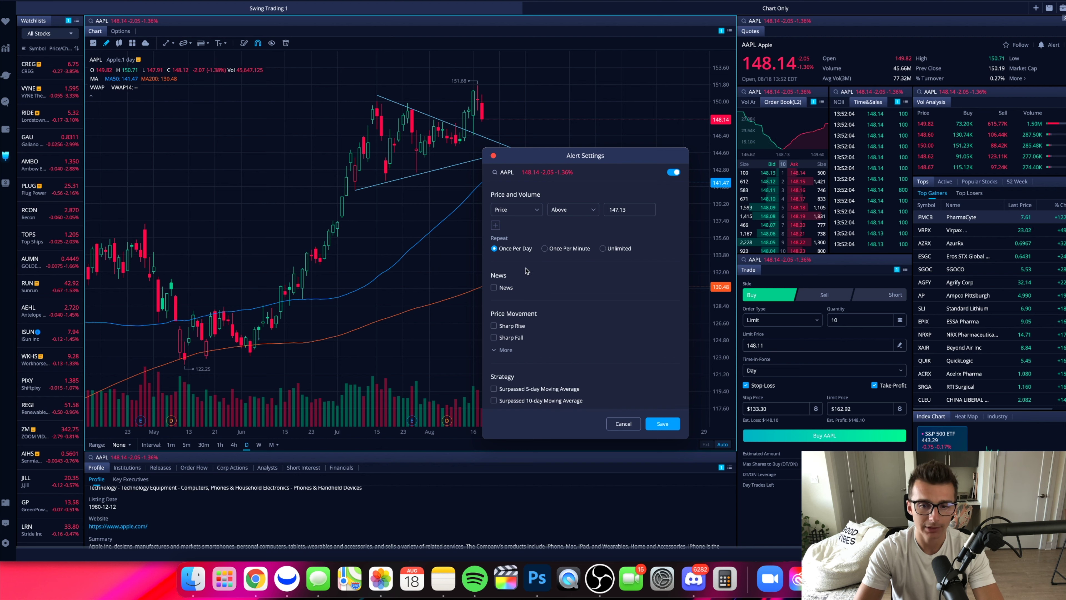
pyautogui.scroll(-2, 542, 223)
pyautogui.scroll(2, 554, 226)
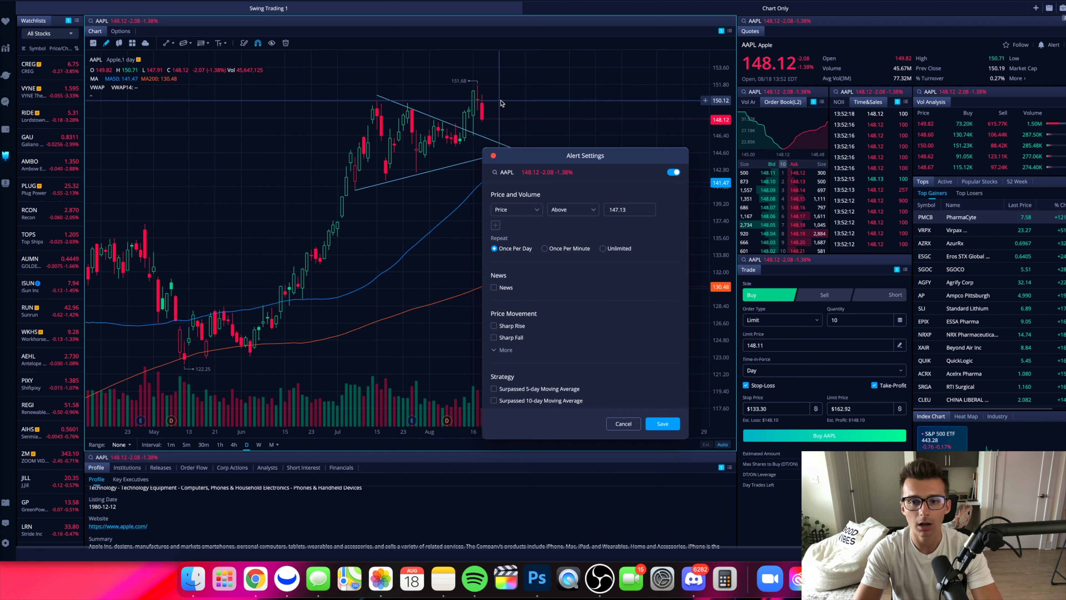
# Set the AAPL alert to trigger when the price is above 150, with the repeat option Unlimited.
pyautogui.click(636, 212)
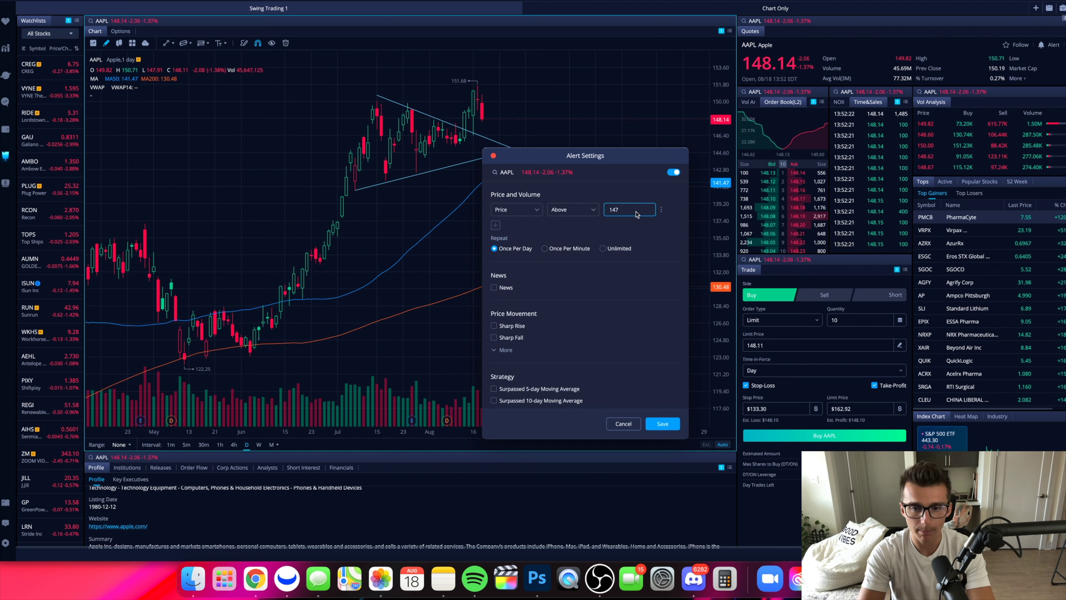
pyautogui.write('150')
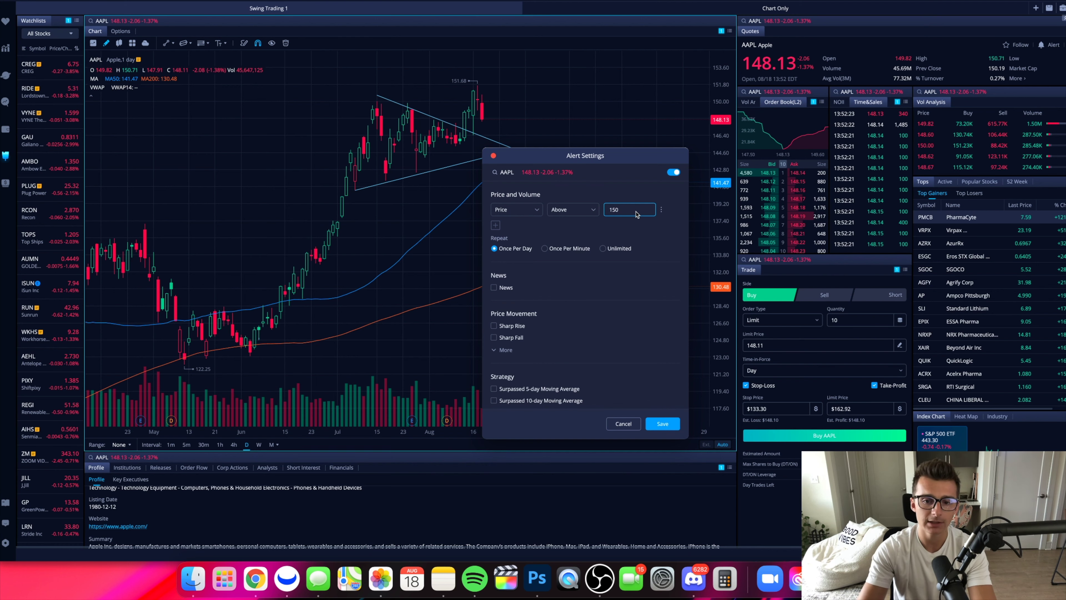
pyautogui.scroll(-1, 547, 245)
pyautogui.press('Tab')
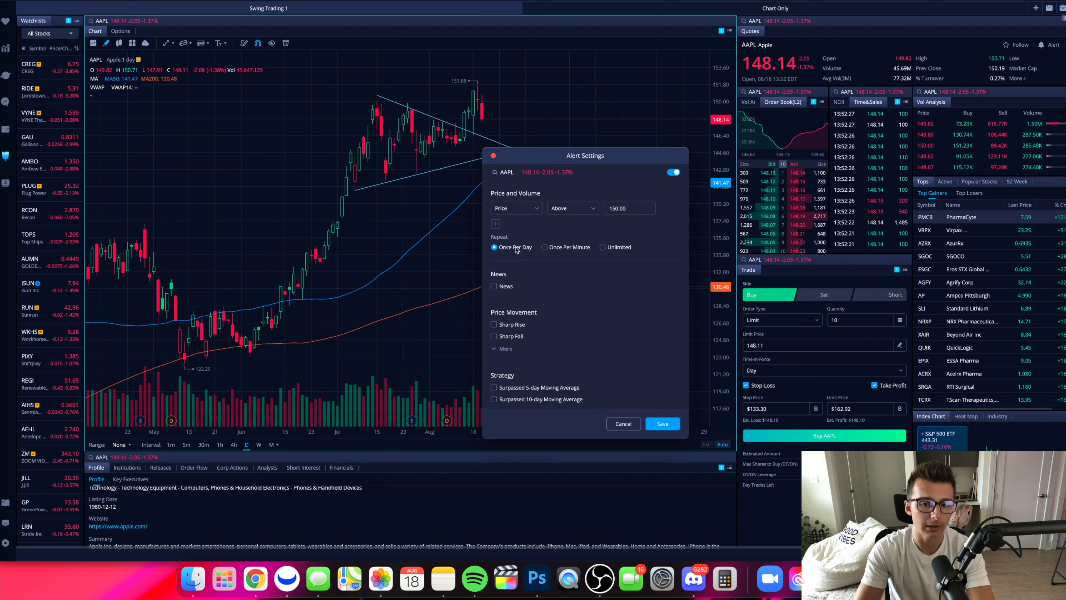
pyautogui.click(572, 247)
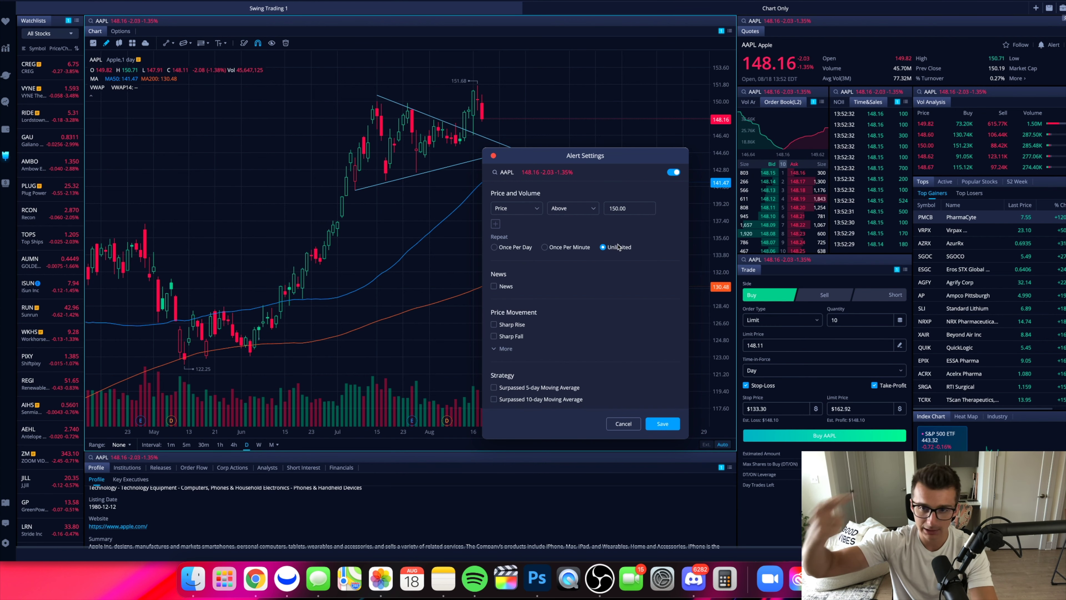
# Change the AAPL alert's repeat option to Once Per Day and close the alert settings without saving.
pyautogui.click(505, 244)
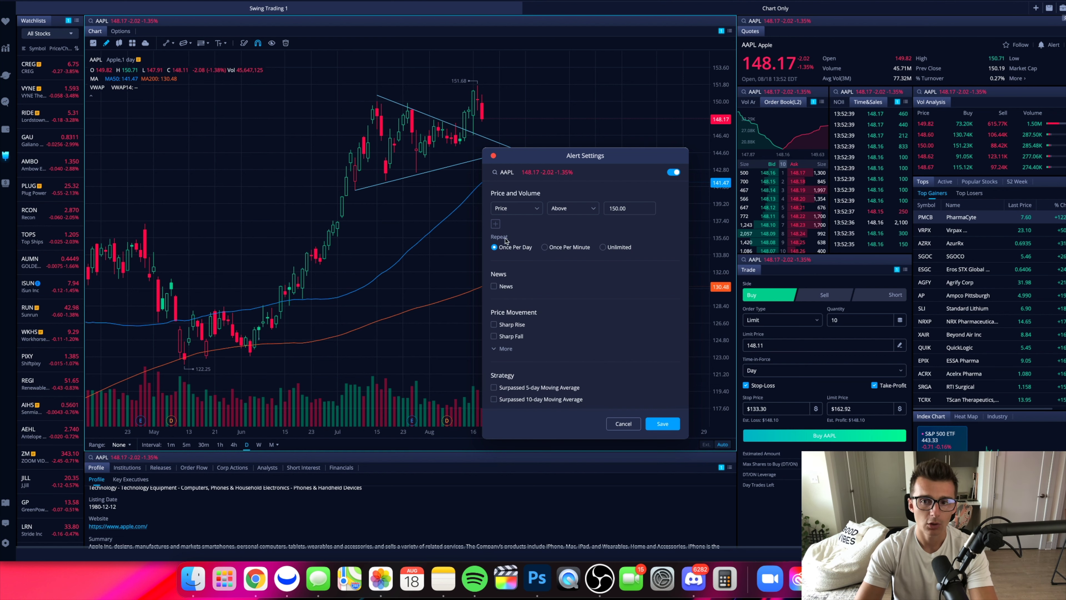
pyautogui.moveTo(663, 208)
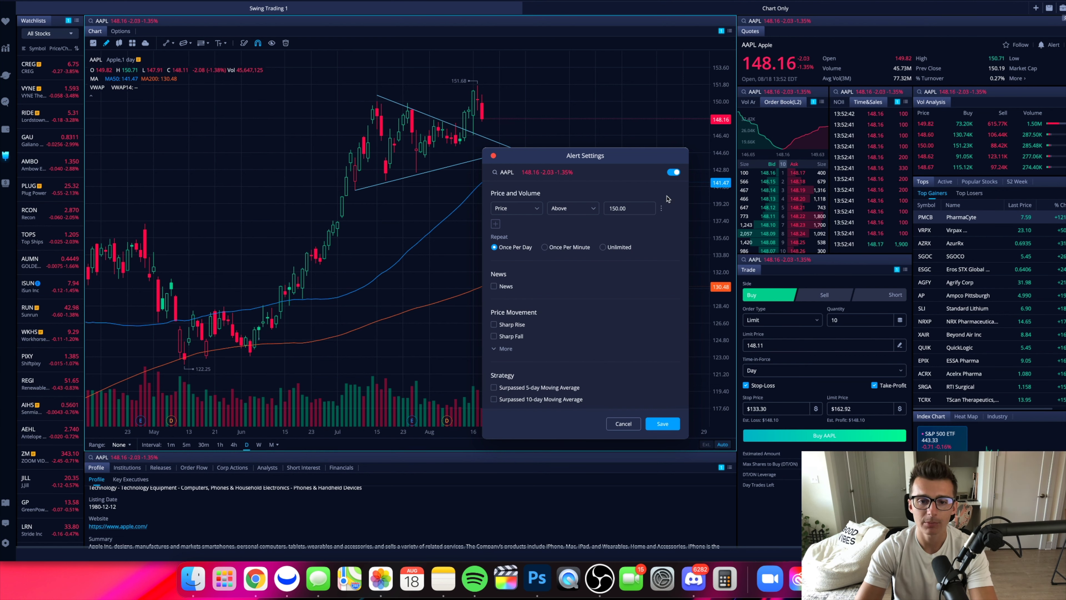
pyautogui.scroll(1, 623, 307)
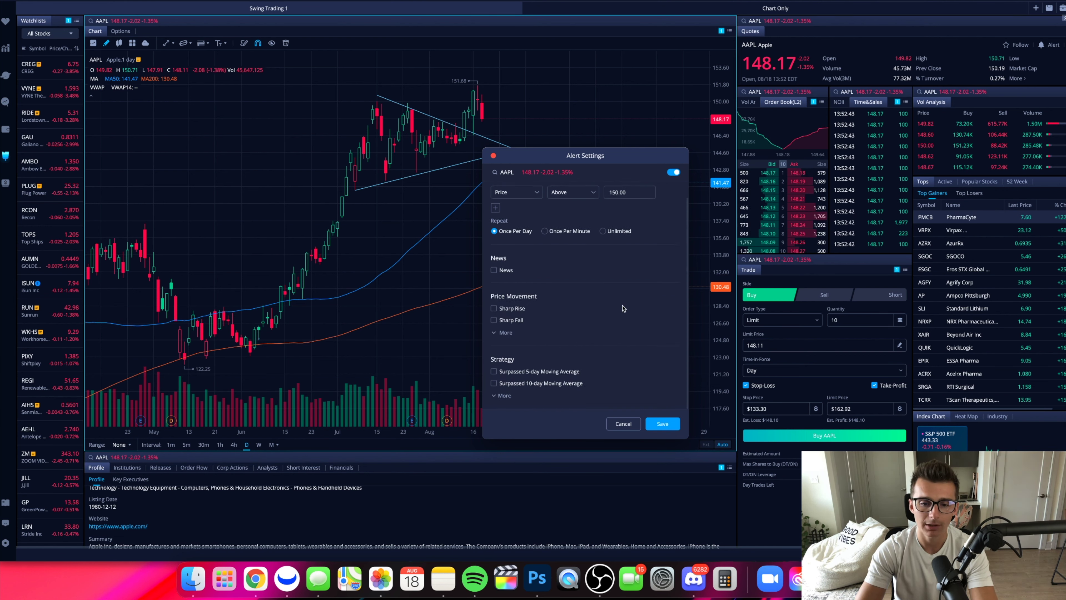
pyautogui.press('Escape')
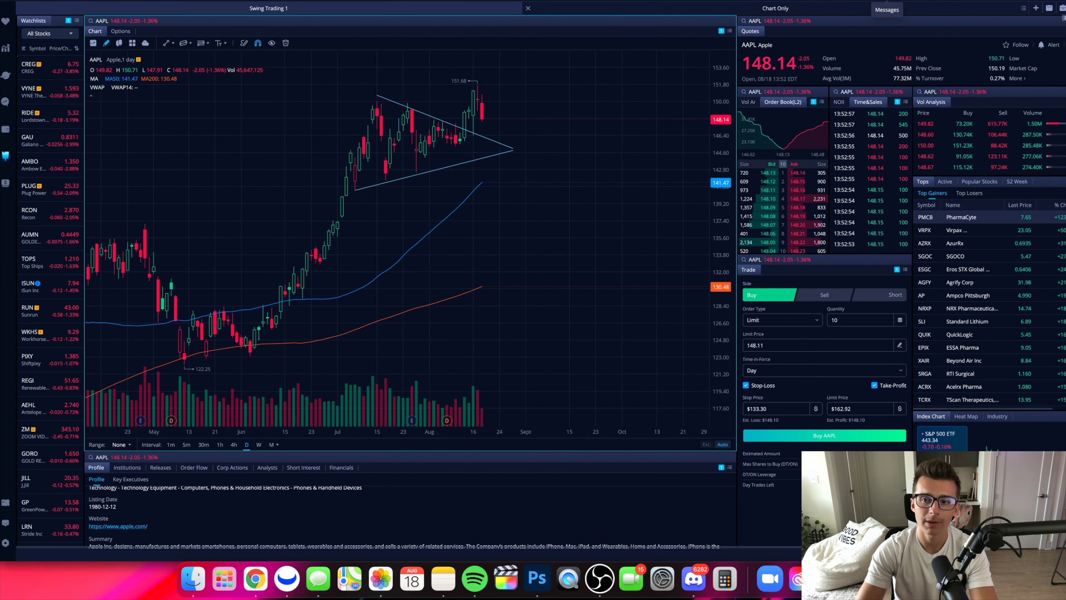
# Open the messages and review the history of triggered price alerts.
pyautogui.click(885, 6)
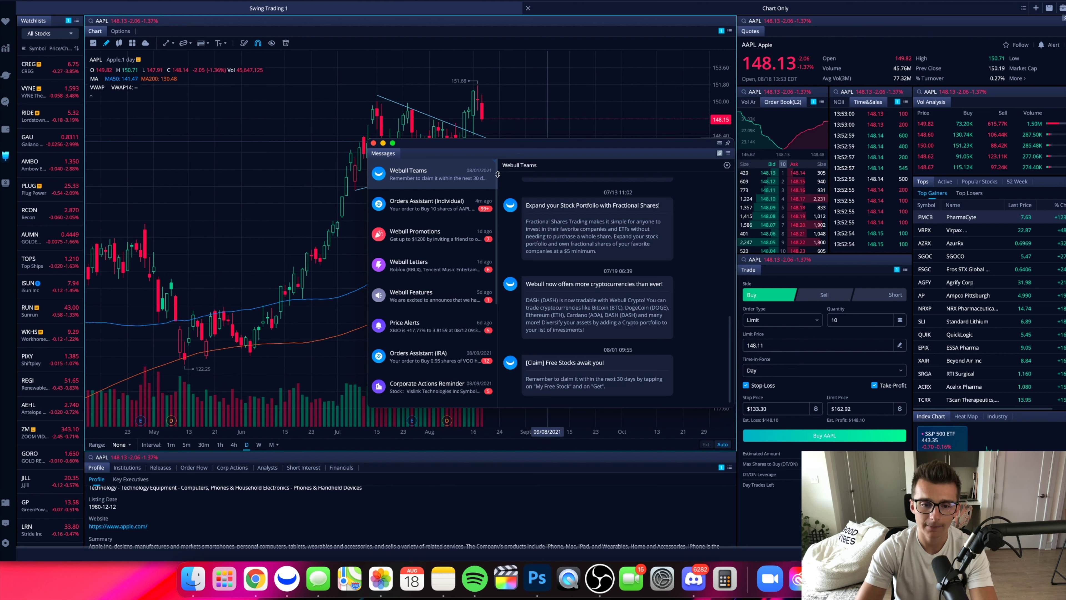
pyautogui.click(440, 331)
pyautogui.scroll(10, 558, 230)
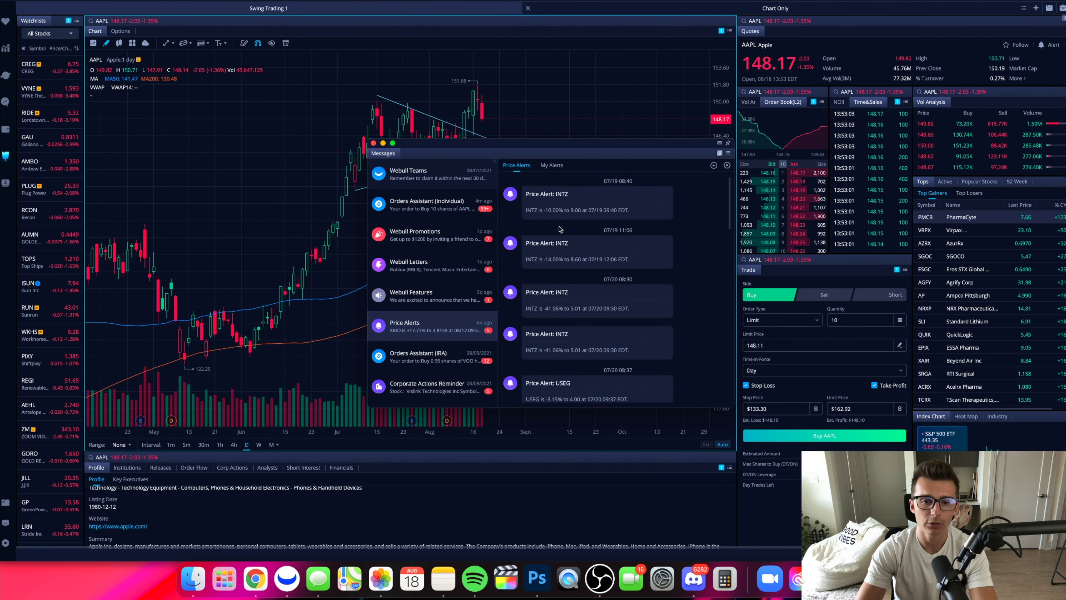
pyautogui.scroll(-10, 557, 206)
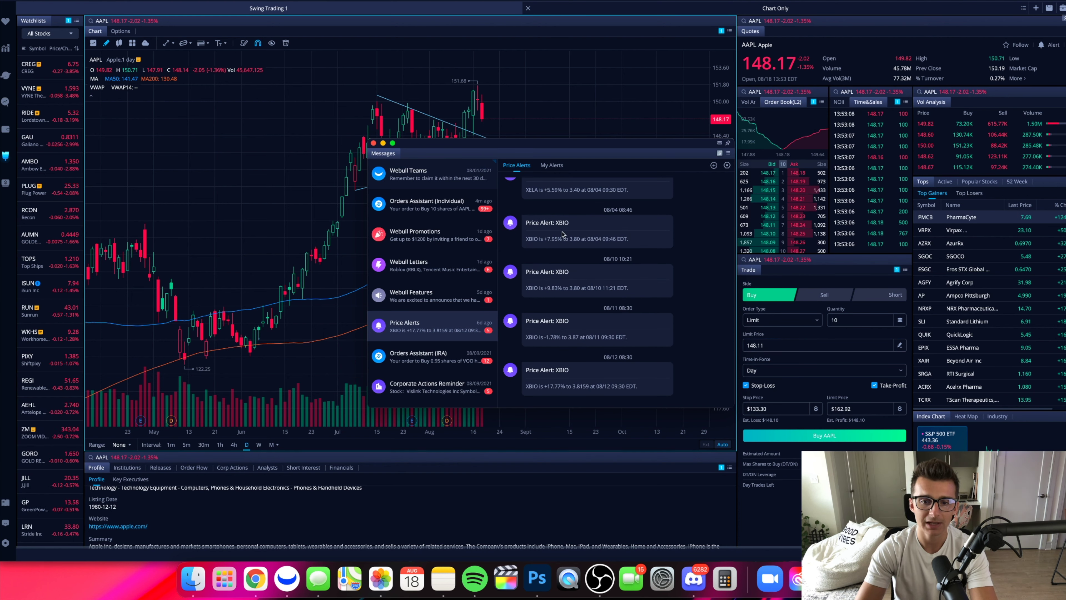
# Delete the NBY, XELA and XBIO alerts from the saved alerts list and close the messages.
pyautogui.click(552, 165)
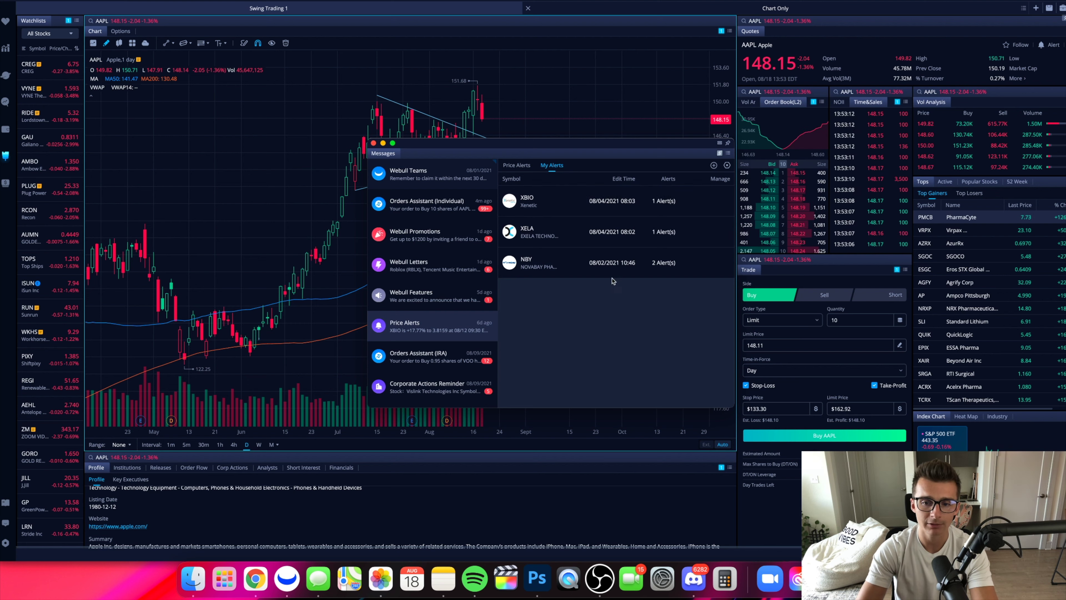
pyautogui.click(721, 262)
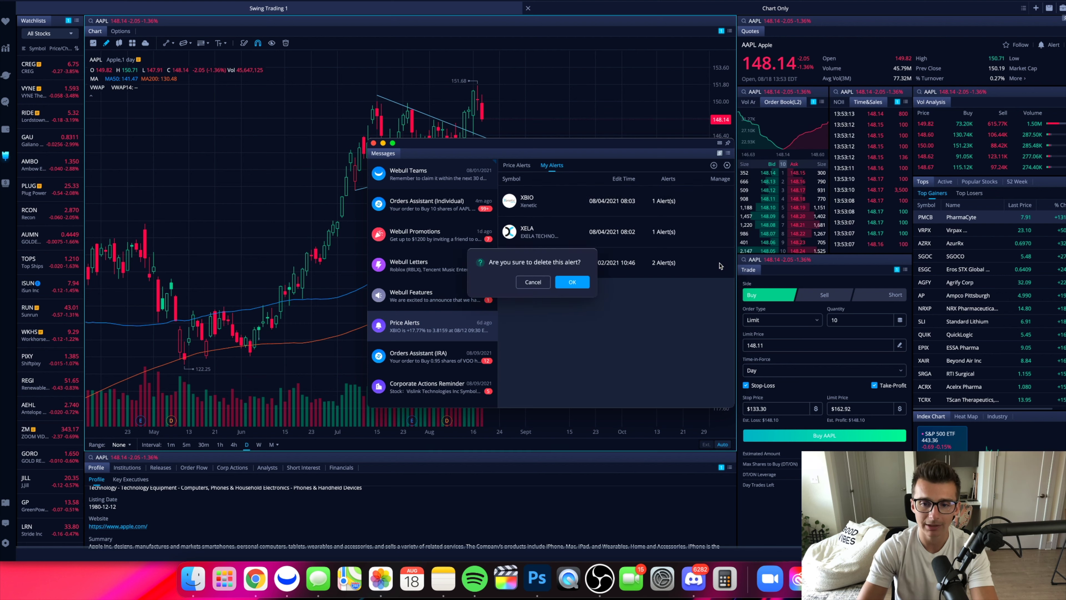
pyautogui.click(569, 283)
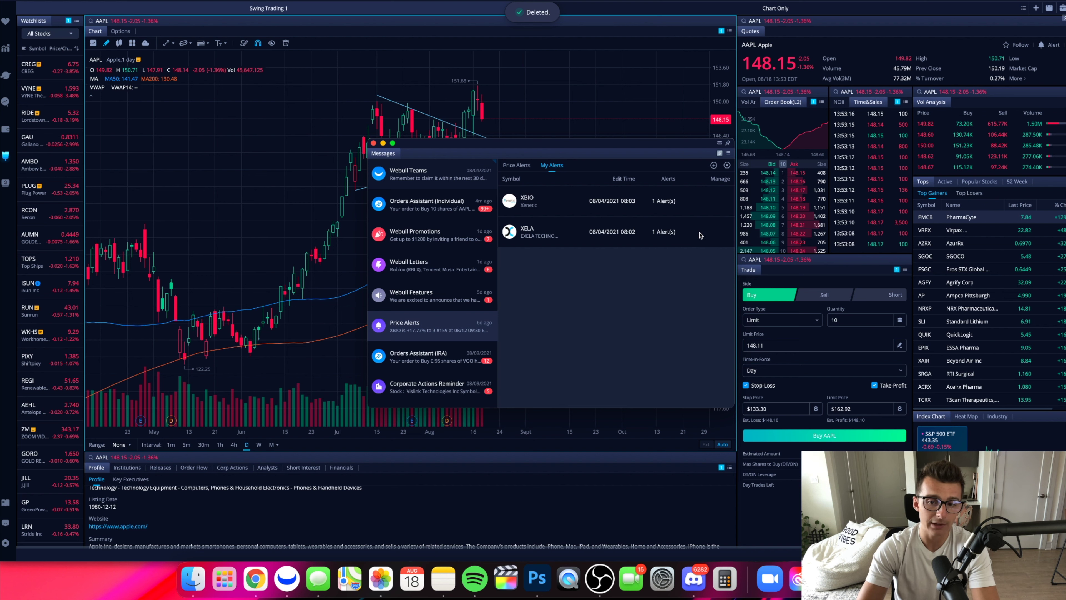
pyautogui.click(712, 235)
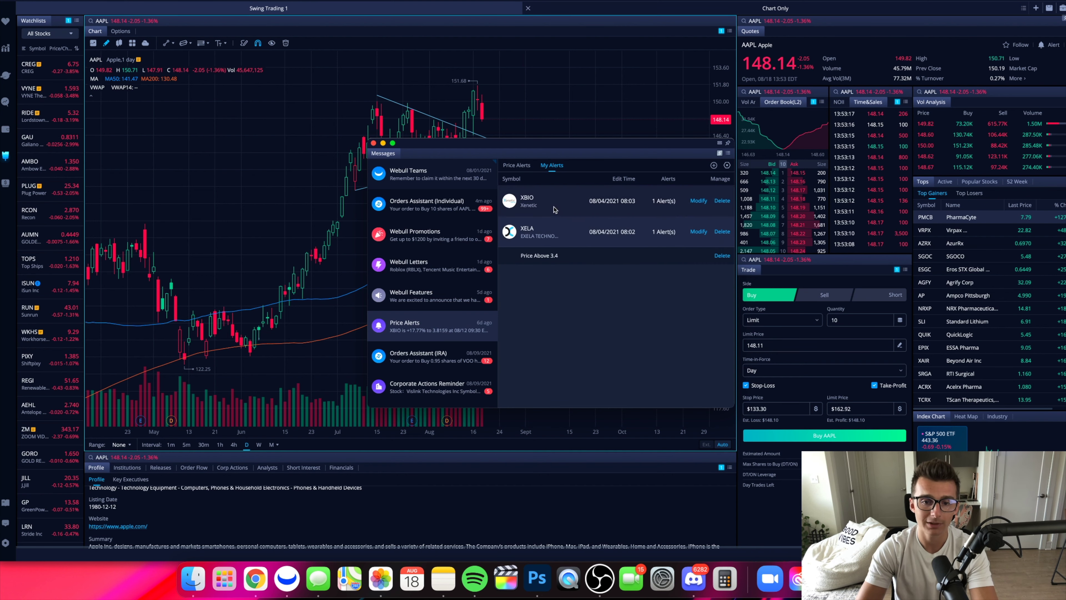
pyautogui.click(722, 232)
pyautogui.click(572, 282)
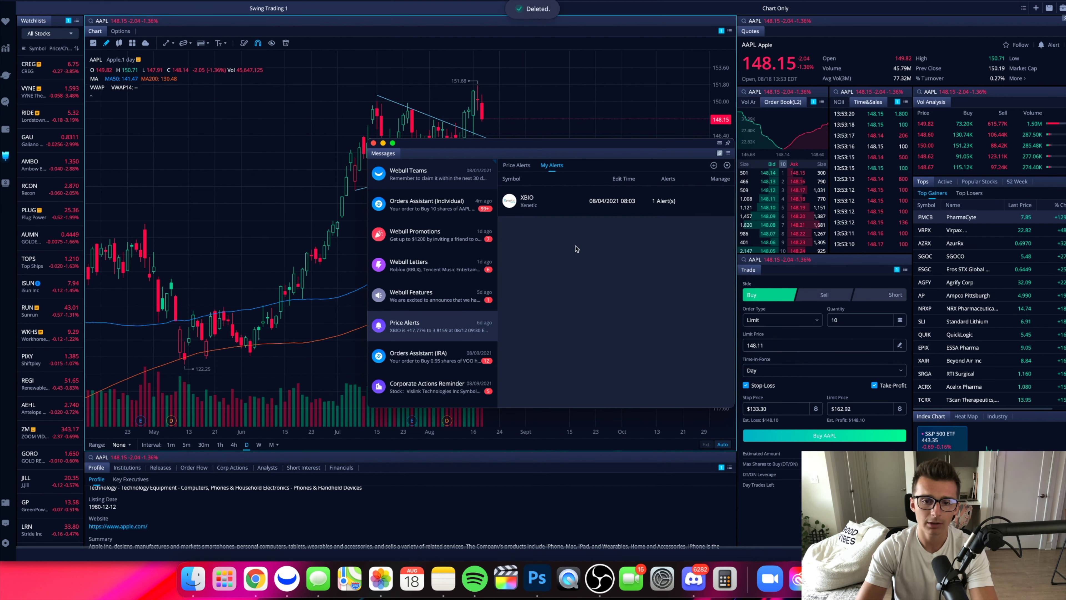
pyautogui.moveTo(564, 205)
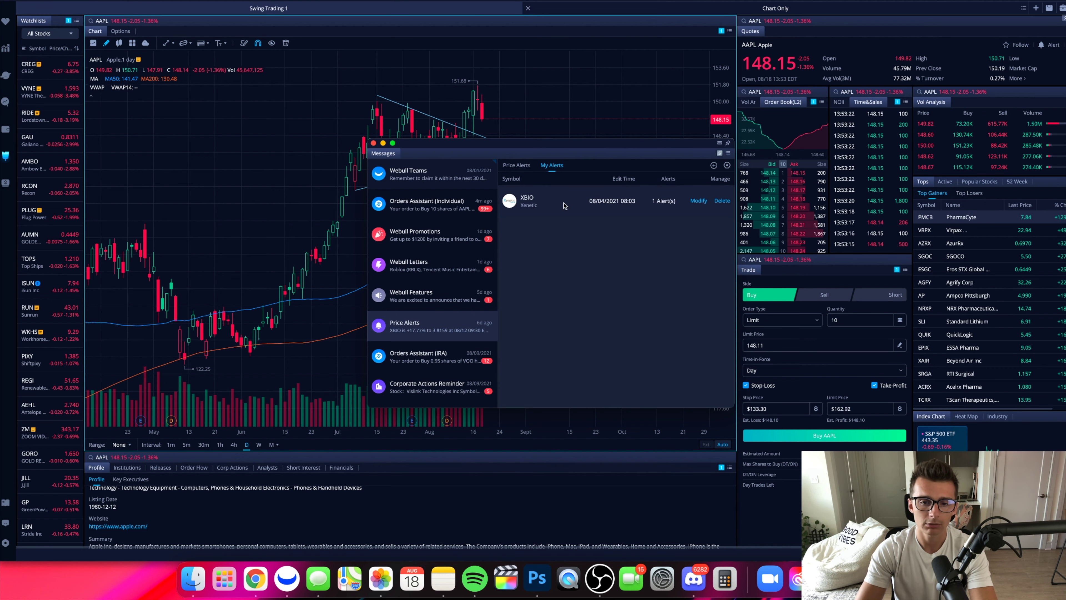
pyautogui.click(722, 201)
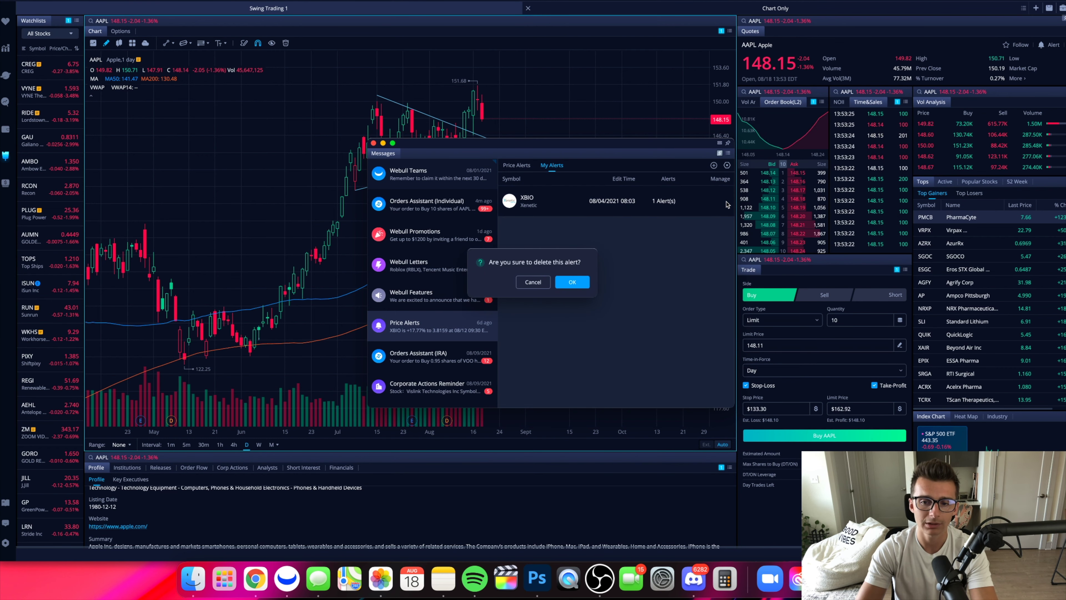
pyautogui.click(586, 288)
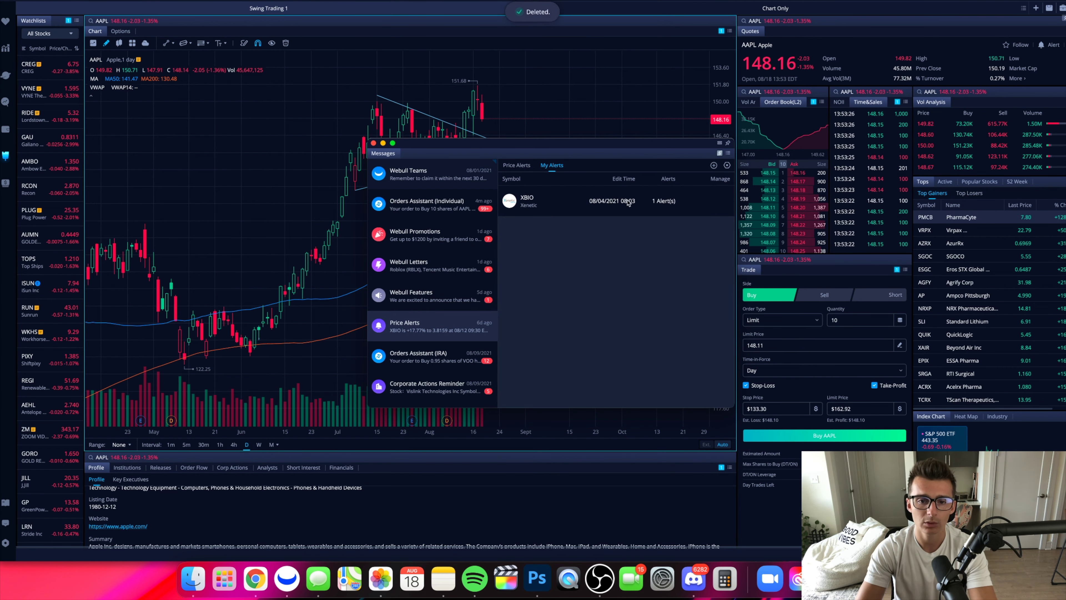
pyautogui.click(374, 143)
# Switch to the paper trading workspace and load AAPL in it.
pyautogui.scroll(-3, 435, 163)
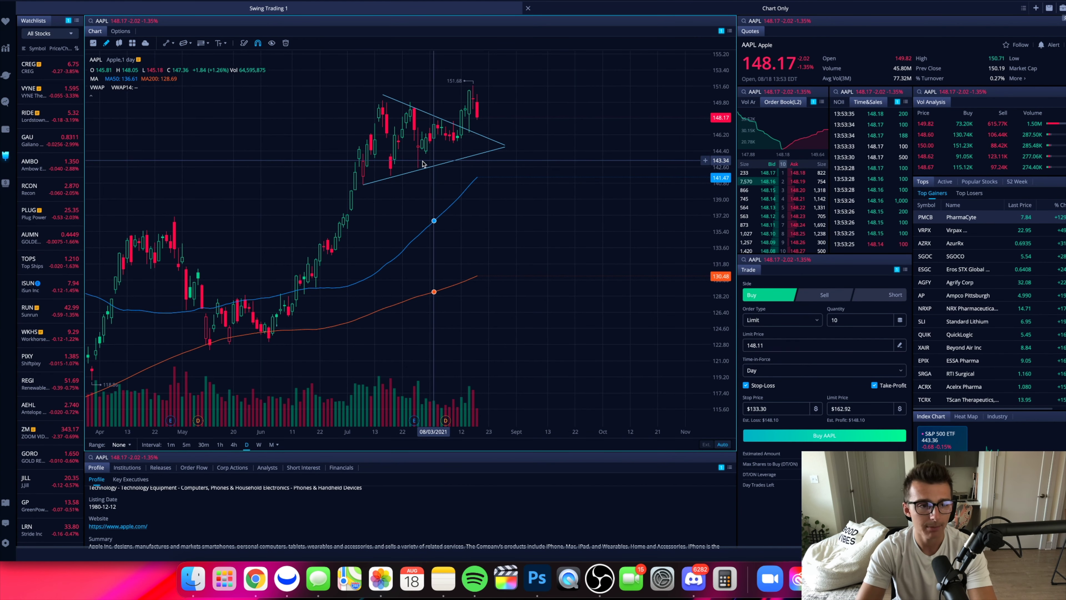
pyautogui.click(5, 185)
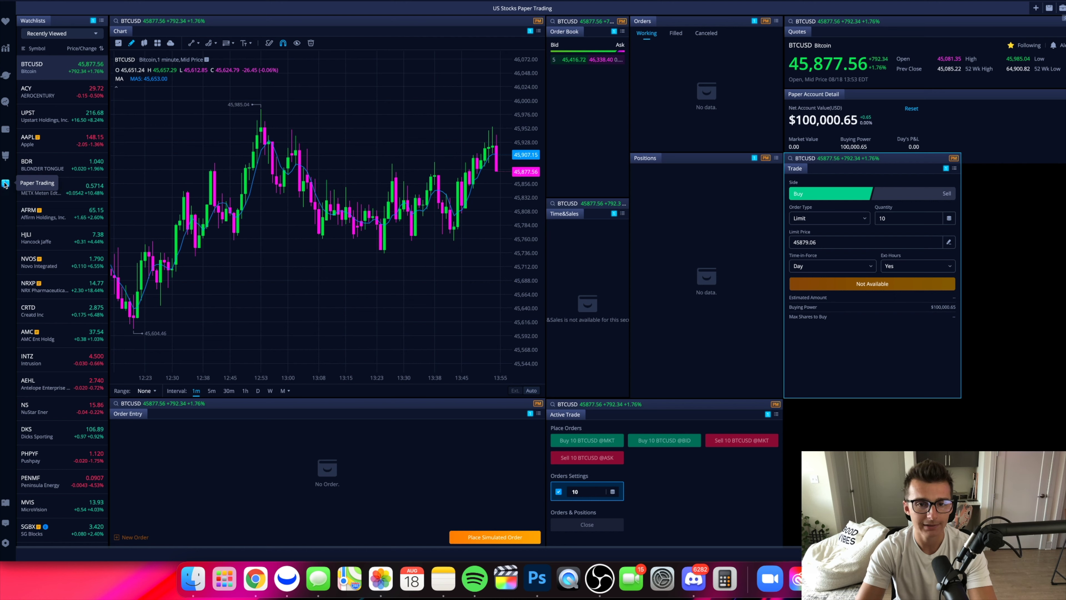
pyautogui.scroll(3, 366, 236)
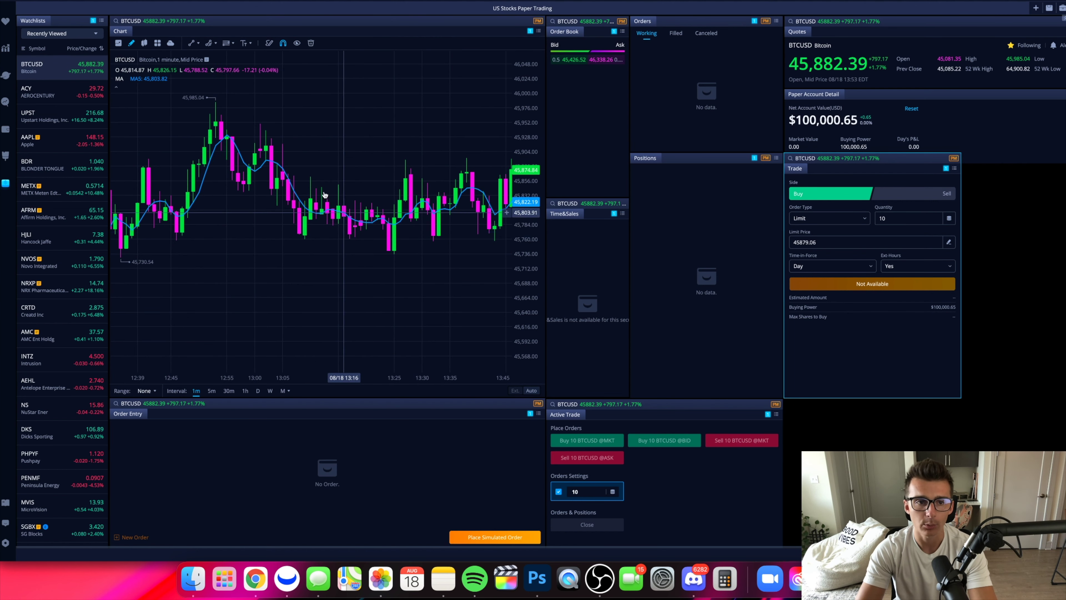
pyautogui.click(133, 22)
pyautogui.write('AAPL')
pyautogui.press('Return')
# Buy 10 AAPL shares at market price in the paper account and review the filled and working orders.
pyautogui.scroll(-10, 457, 274)
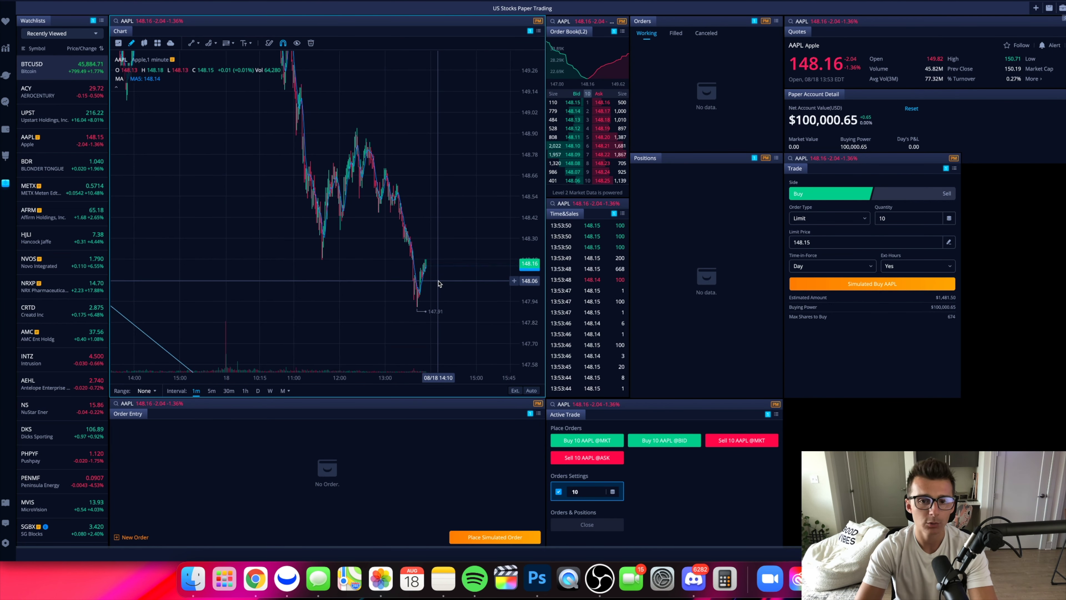
pyautogui.scroll(3, 438, 284)
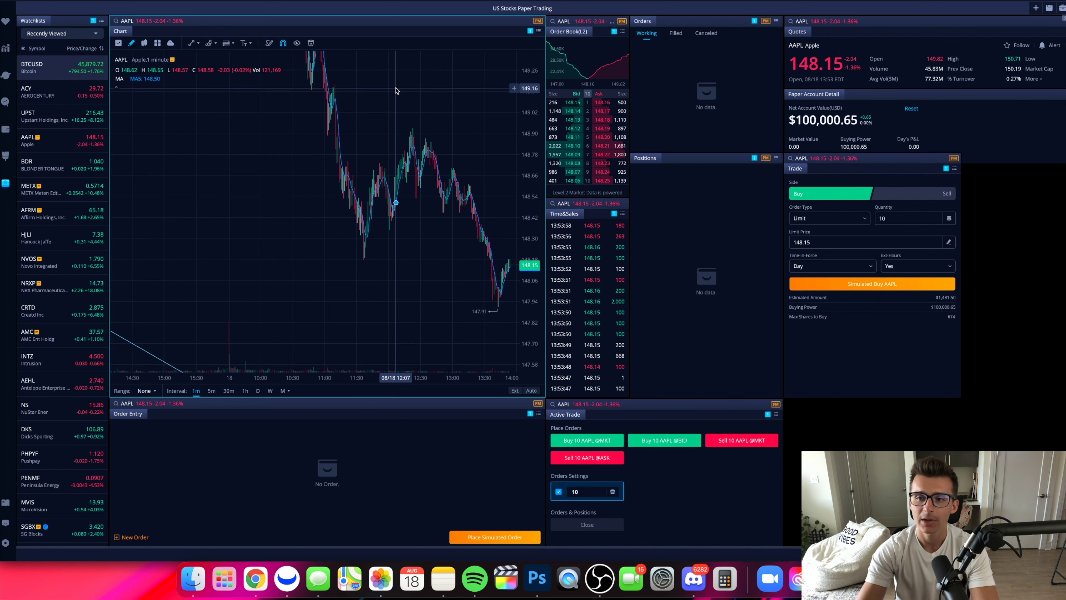
pyautogui.hscroll(3, 397, 90)
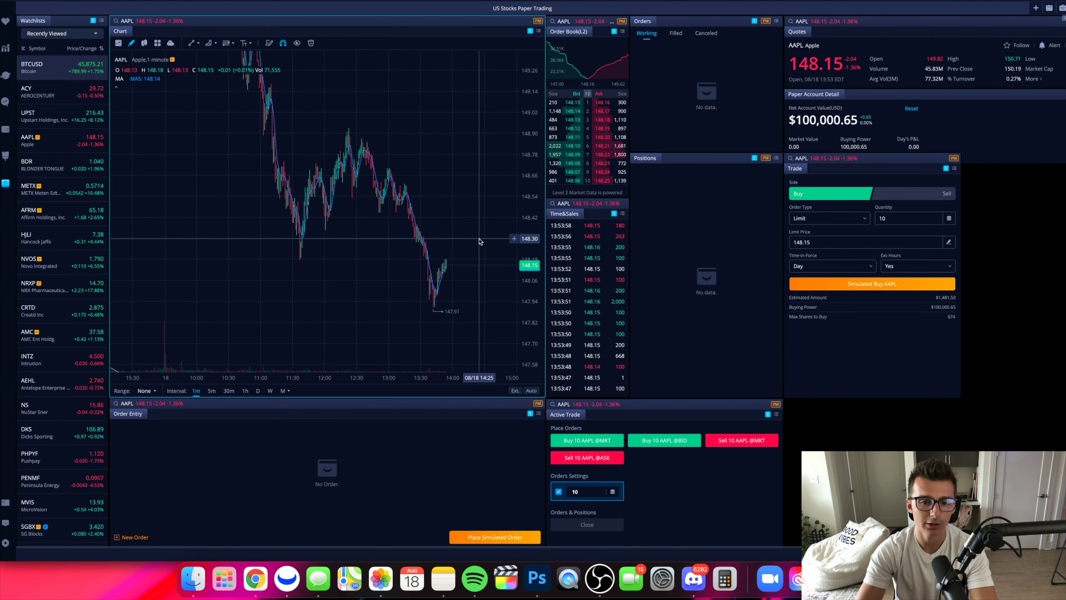
pyautogui.scroll(3, 478, 239)
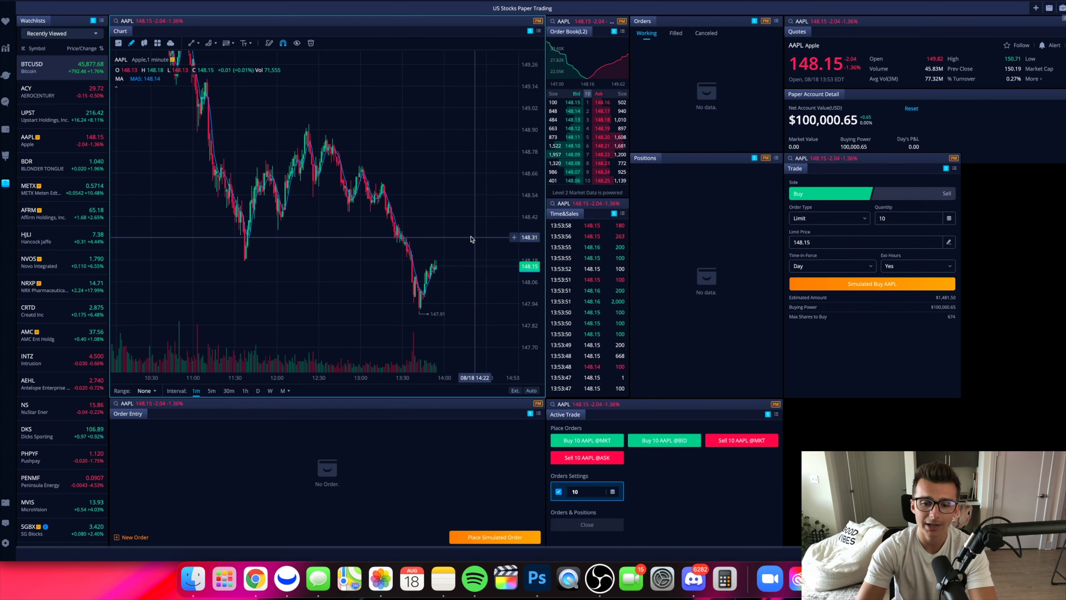
pyautogui.scroll(3, 462, 300)
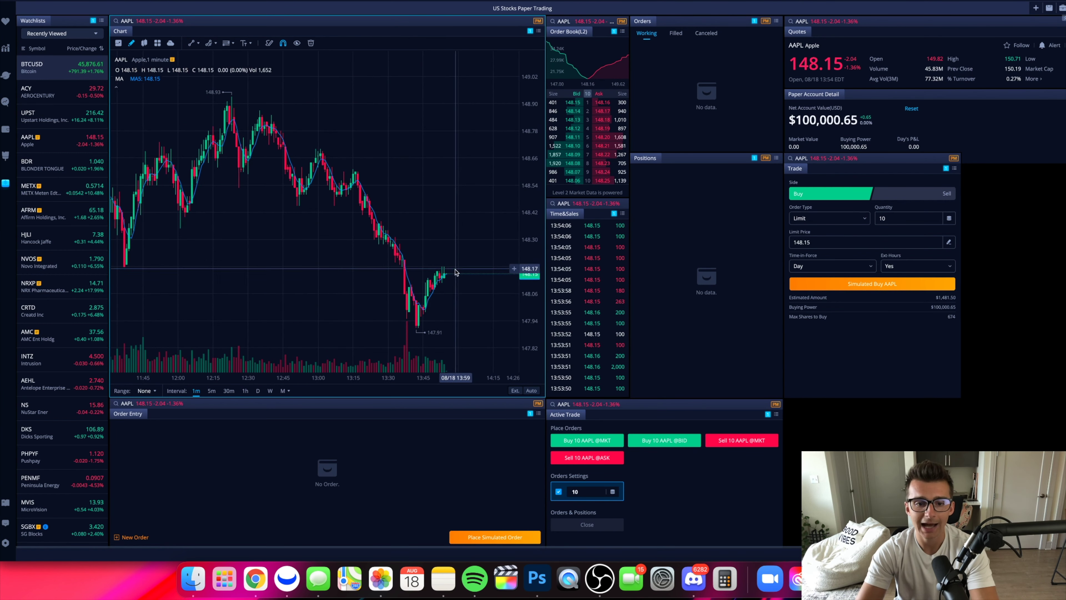
pyautogui.scroll(5, 462, 300)
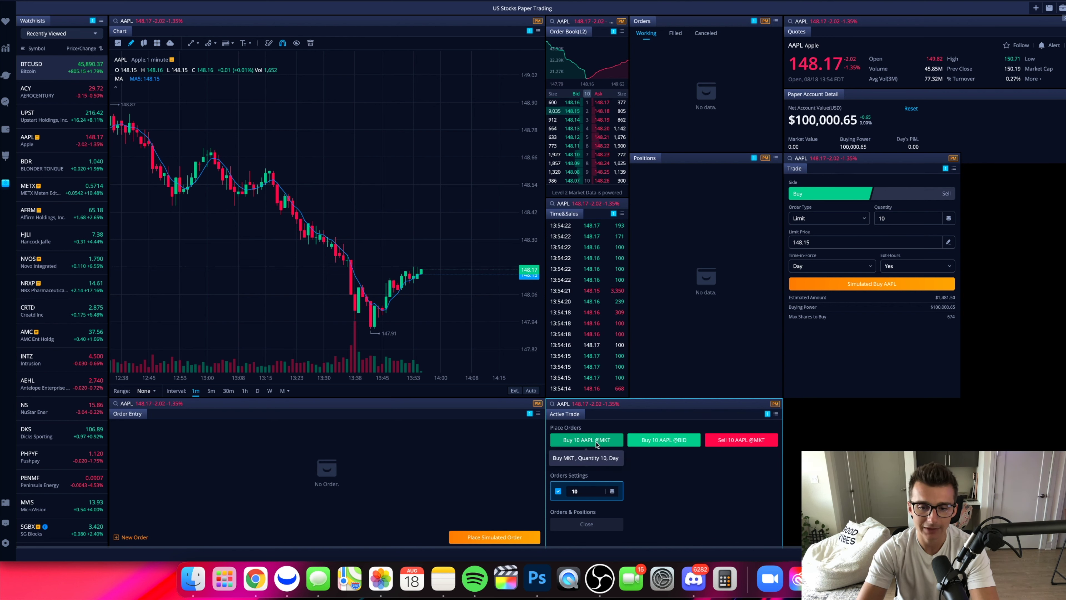
pyautogui.click(607, 440)
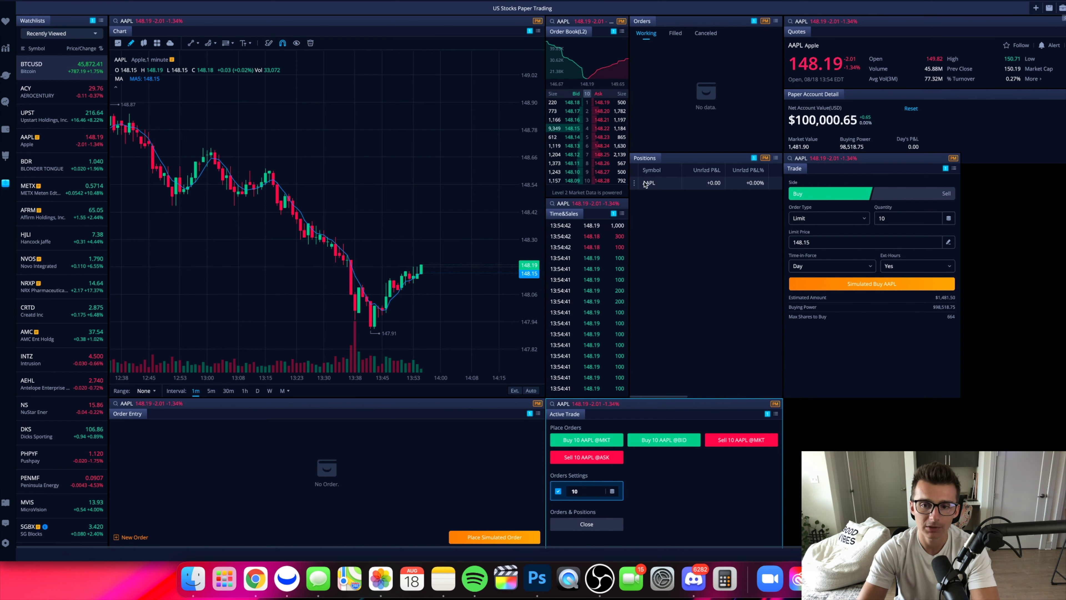
pyautogui.click(676, 34)
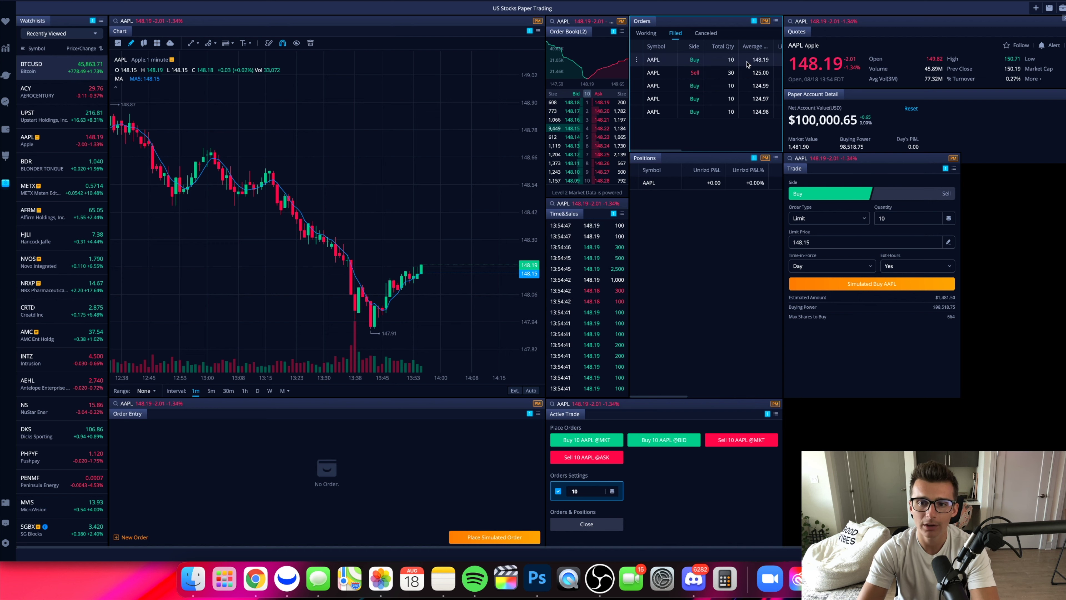
pyautogui.click(645, 33)
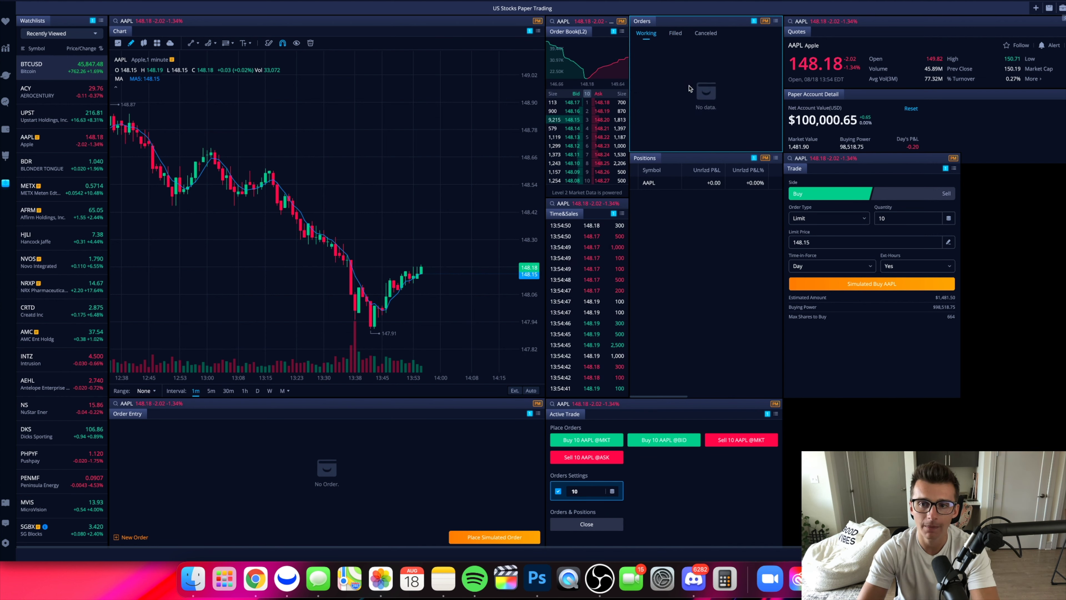
# Place a simulated Limit sell order for 10 AAPL shares at 148.20 with time-in-force Day.
pyautogui.click(908, 194)
pyautogui.click(872, 246)
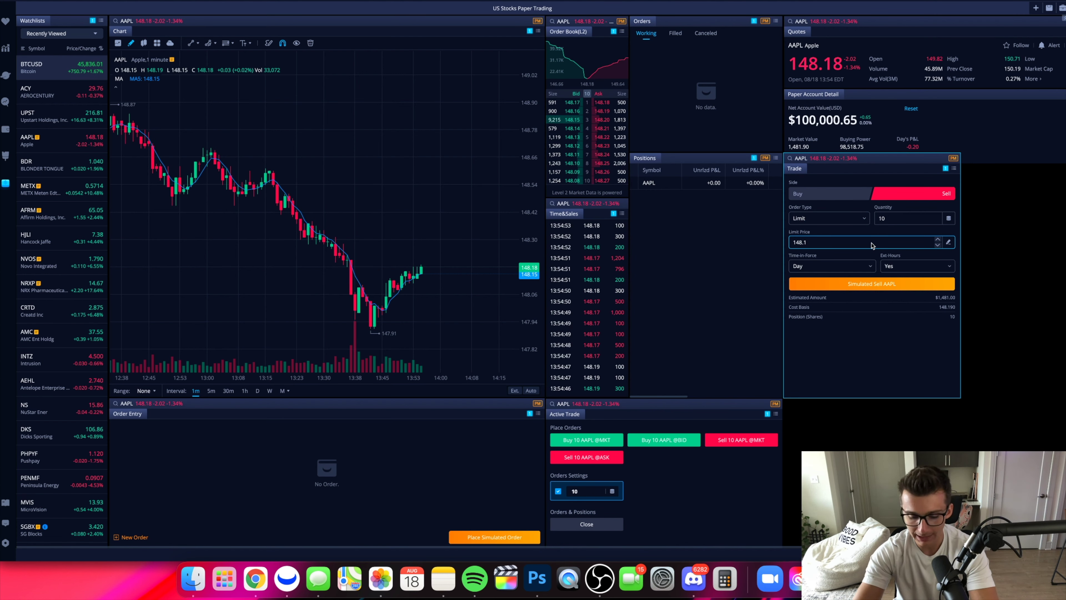
pyautogui.click(868, 289)
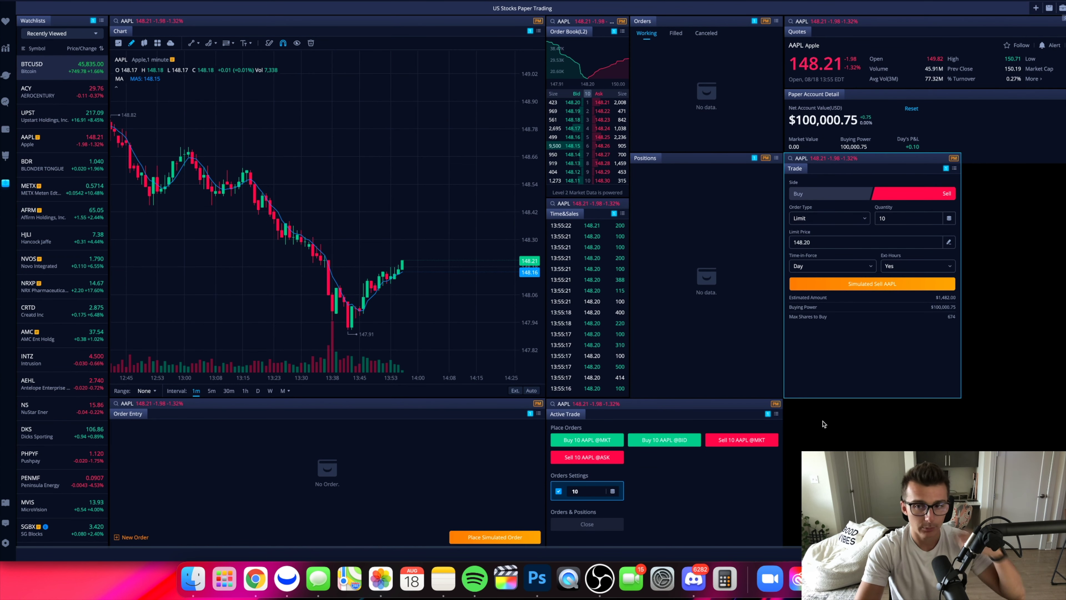
# Look at the paper account reset option, cancel it, and check the order type choices for the simulated sell order.
pyautogui.click(911, 108)
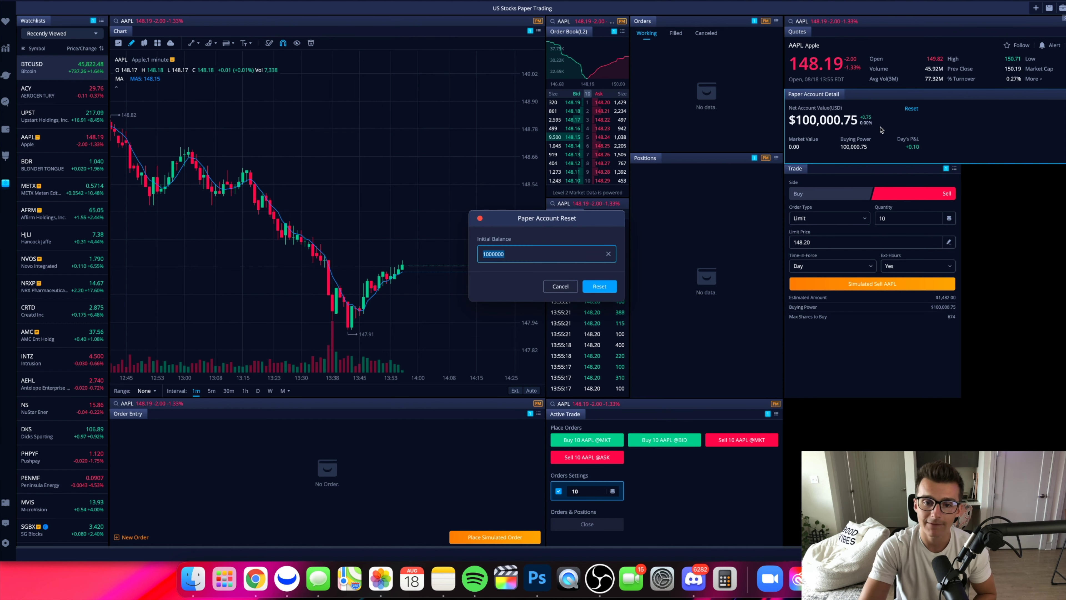
pyautogui.click(560, 286)
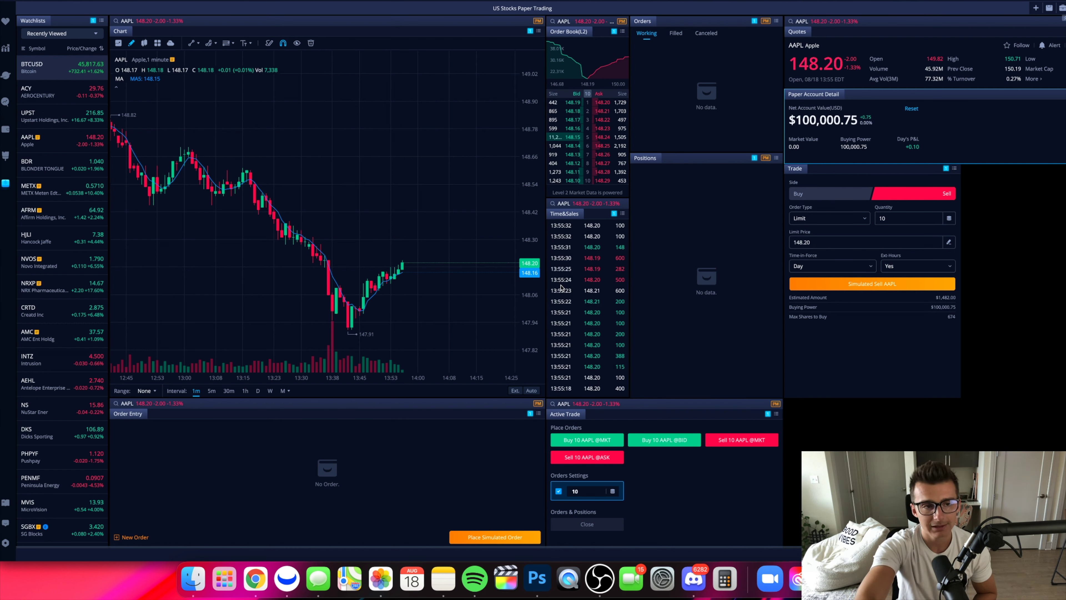
pyautogui.click(833, 219)
pyautogui.click(838, 220)
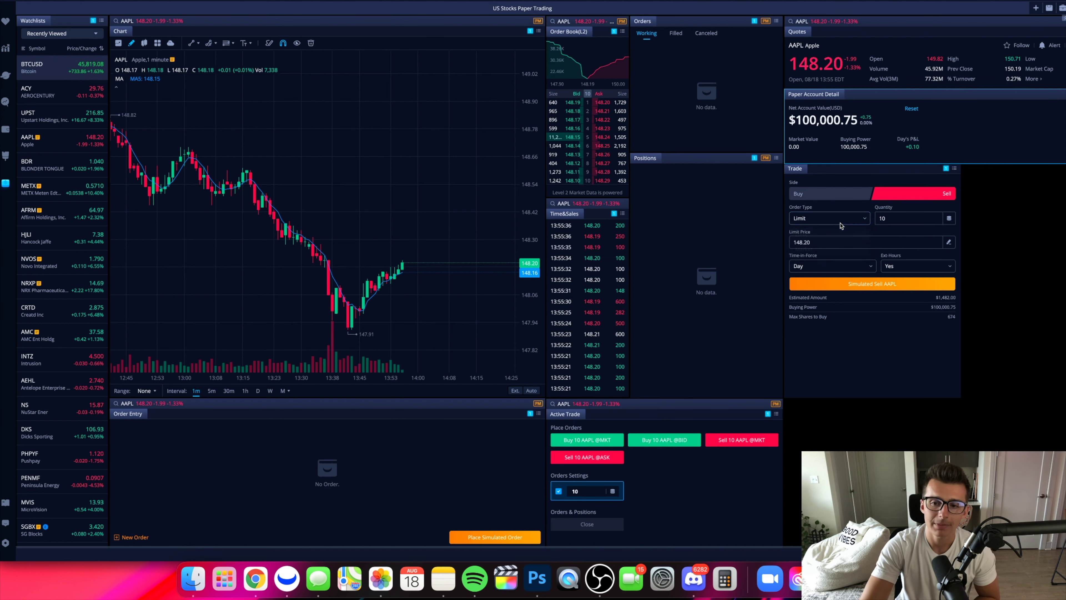
pyautogui.click(836, 222)
pyautogui.click(821, 237)
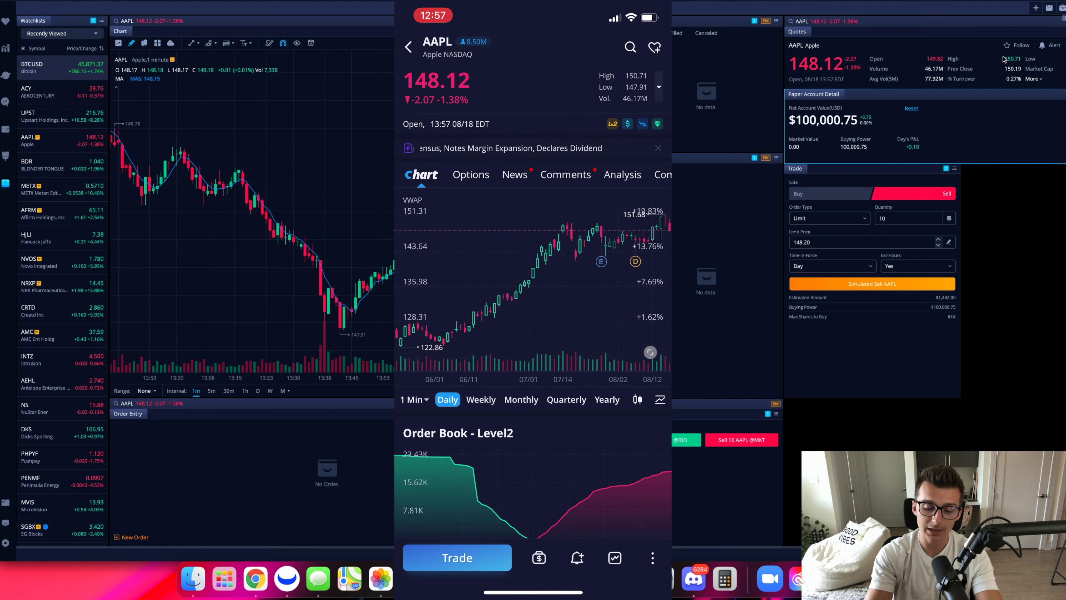
# Look through AAPL's mobile quote page, covering the Level 2 order book, Market by Order, Time & Sales and Order Flow Distribution.
pyautogui.scroll(-8, 533, 315)
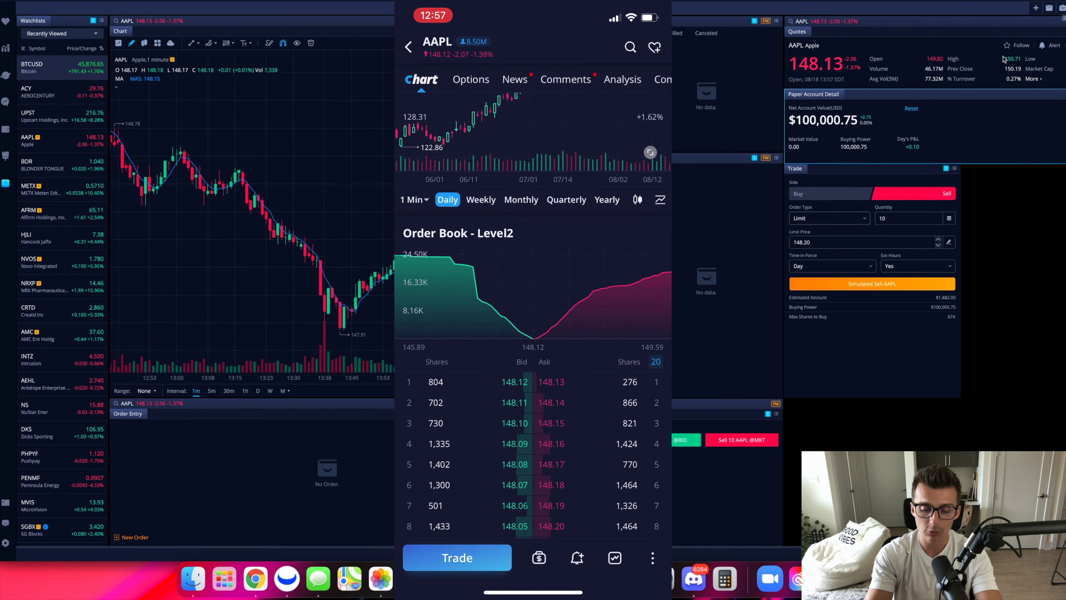
pyautogui.scroll(-5, 533, 315)
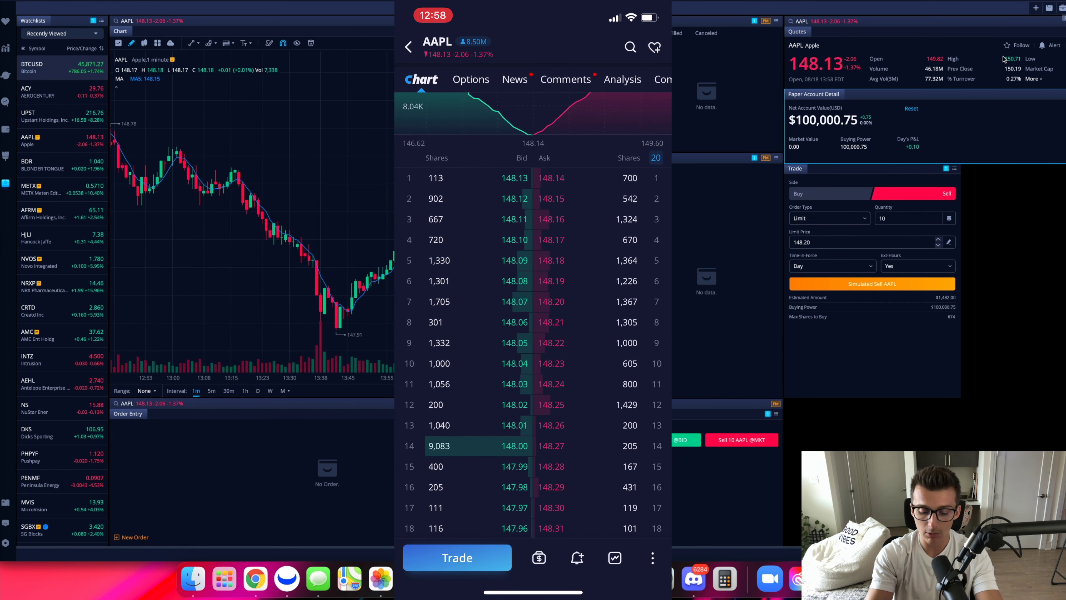
pyautogui.scroll(-2, 534, 314)
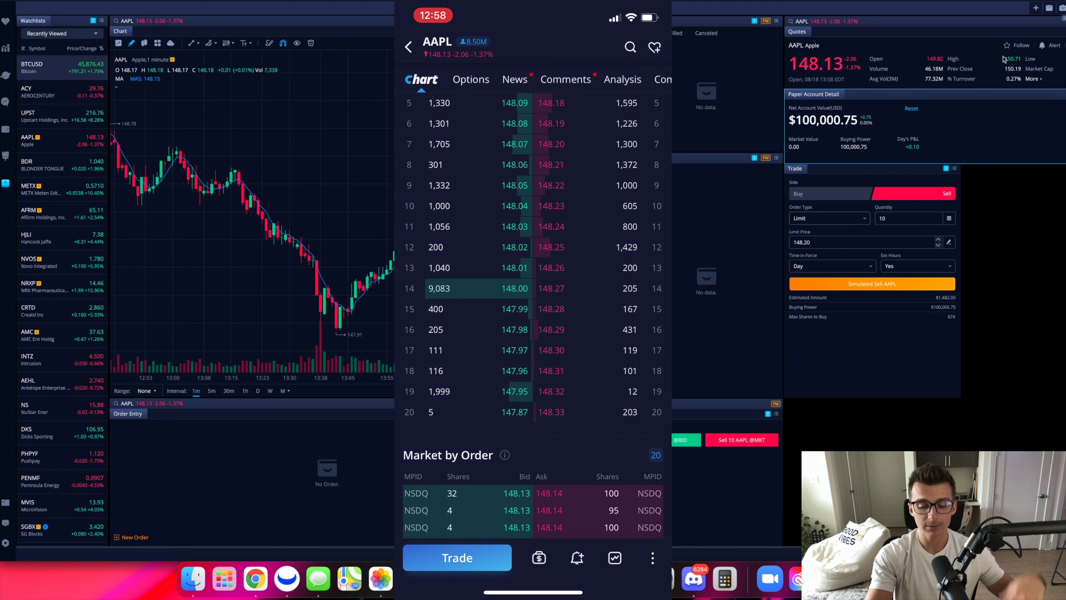
pyautogui.scroll(-10, 533, 315)
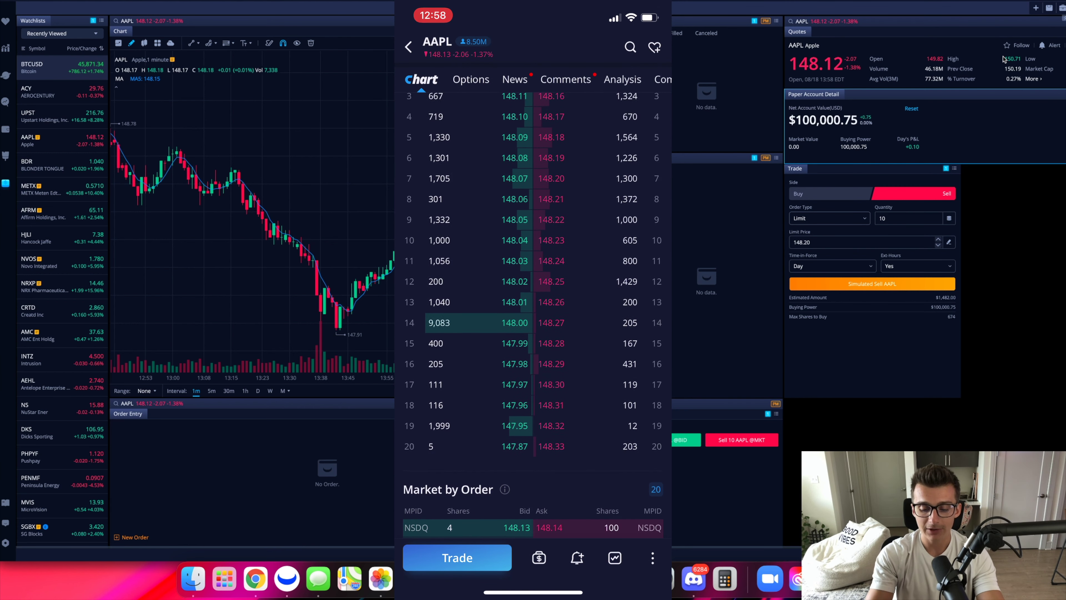
pyautogui.scroll(-5, 533, 315)
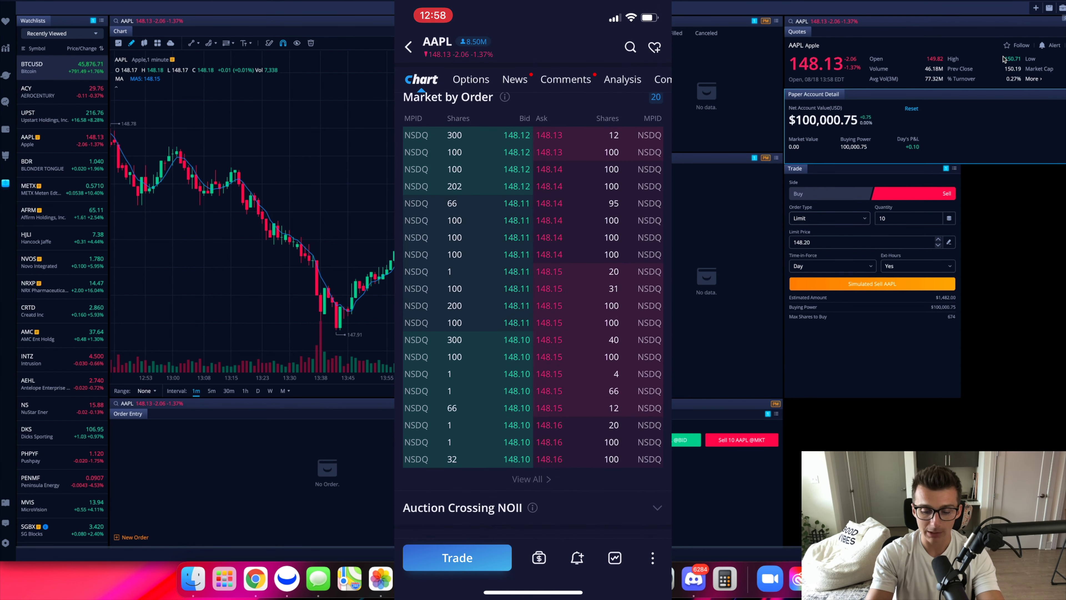
pyautogui.scroll(-12, 534, 315)
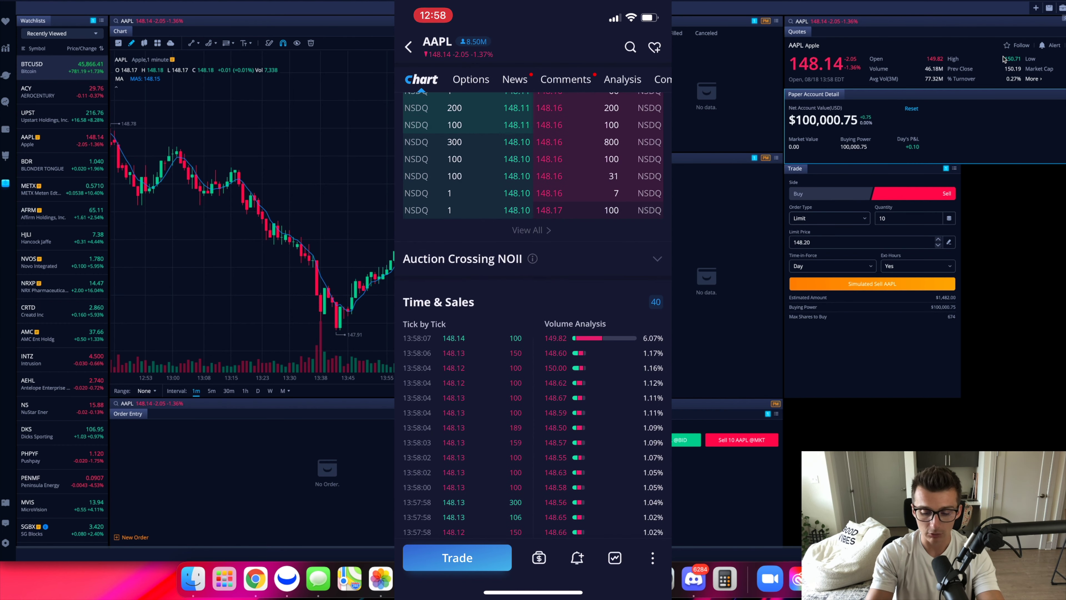
pyautogui.scroll(-10, 533, 315)
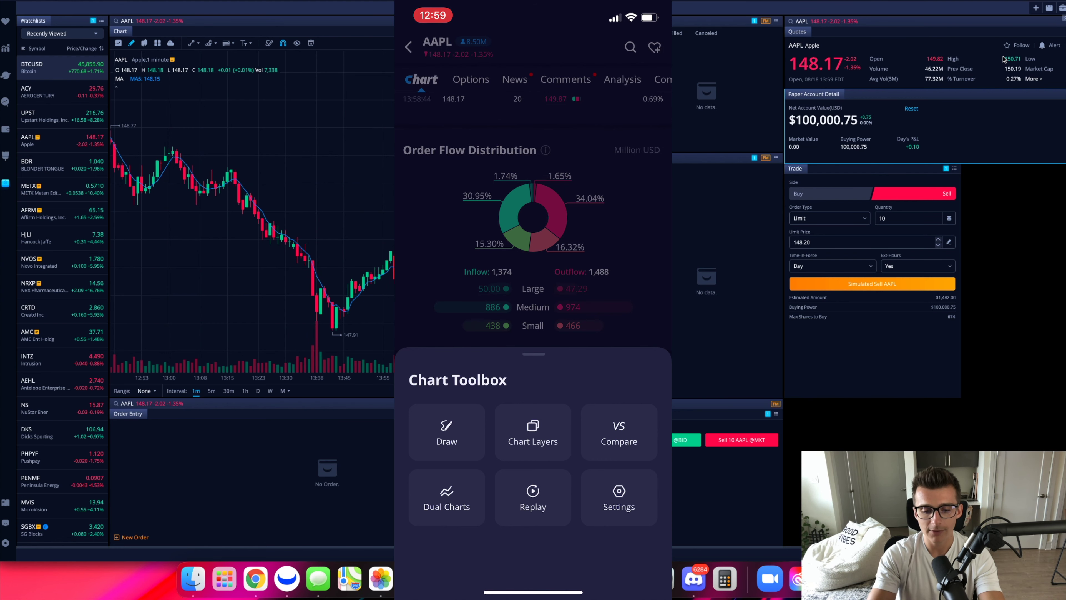
# Replay Apple's trading day in the mobile chart, set the playback speed to 1x, and leave the replay.
pyautogui.click(533, 498)
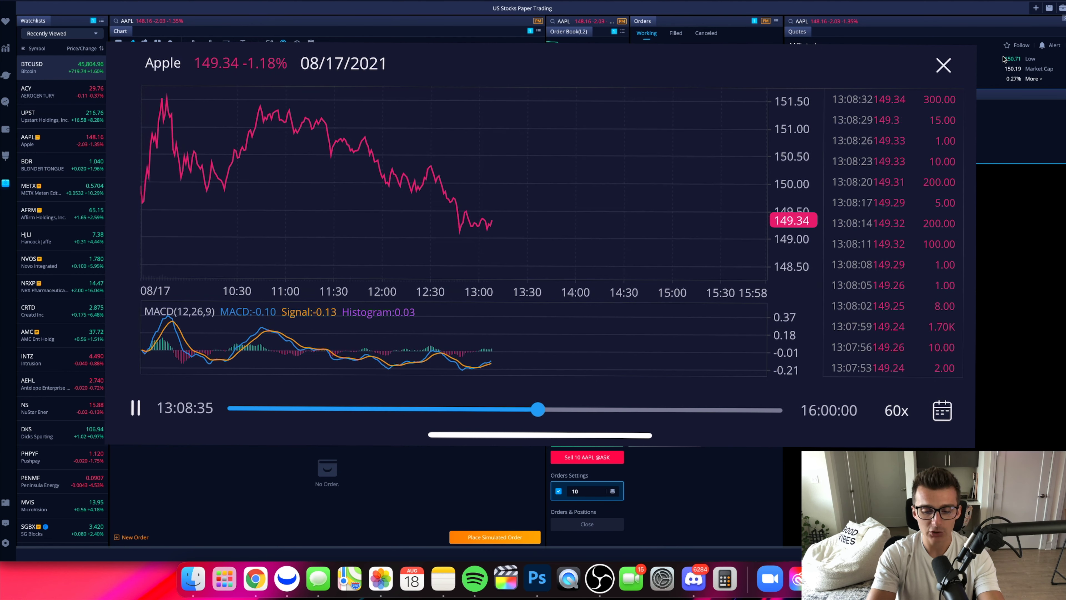
pyautogui.press('Left')
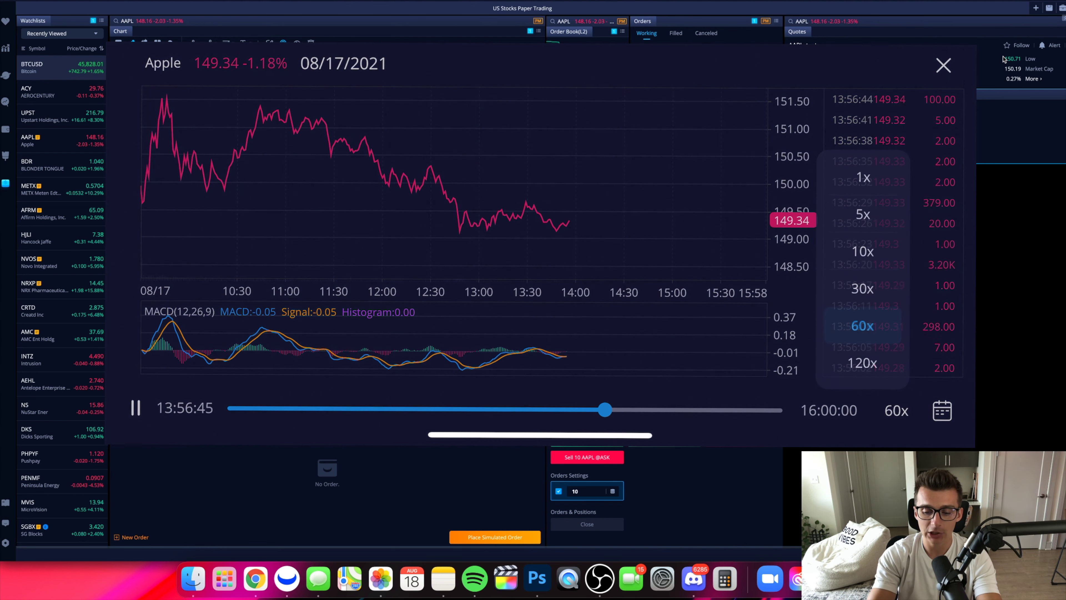
pyautogui.click(863, 177)
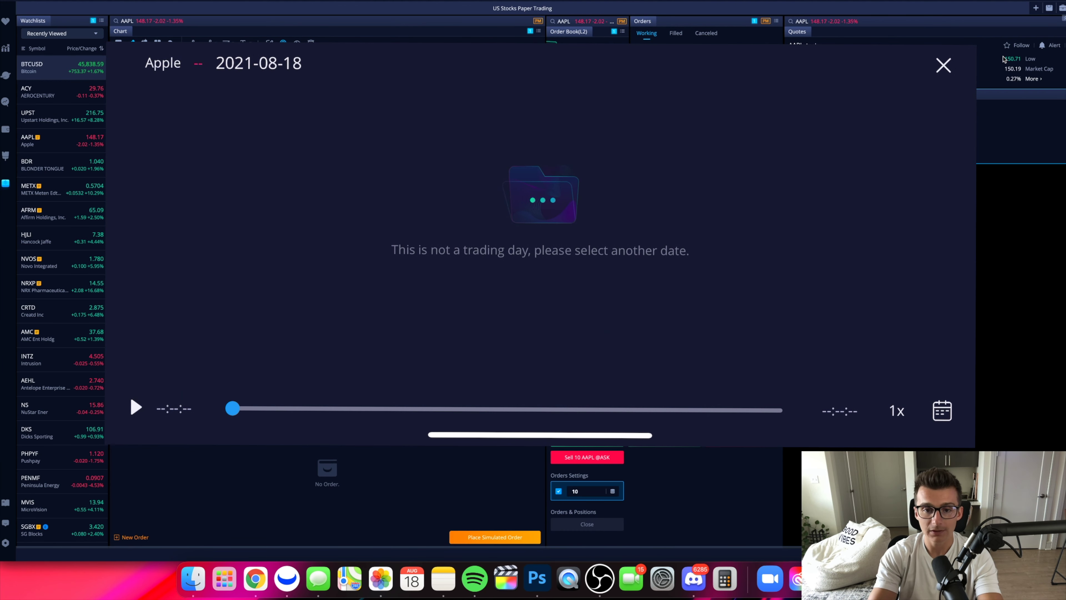
pyautogui.press('Escape')
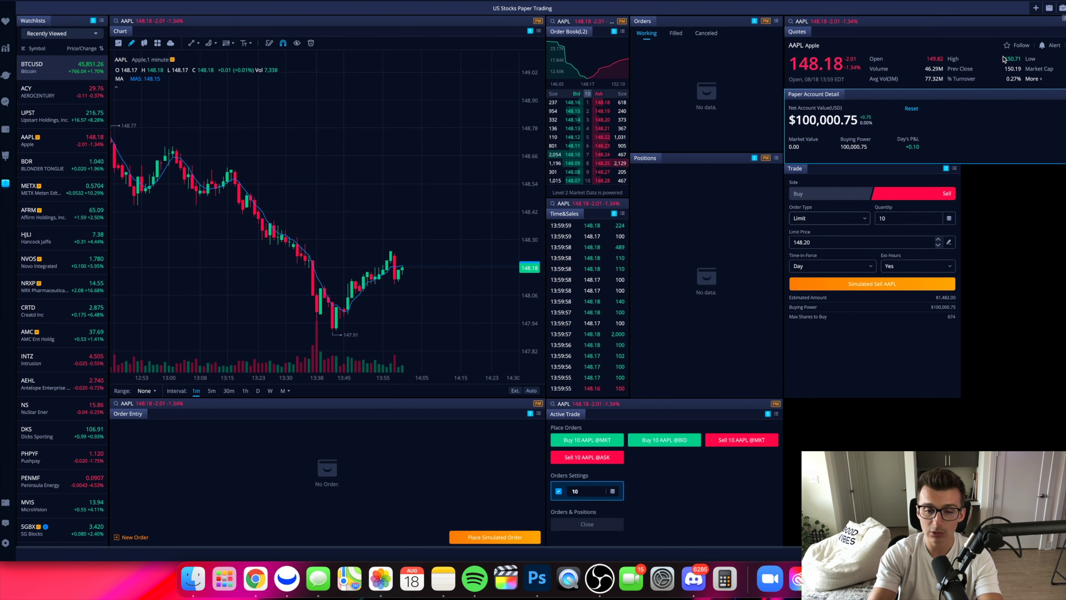